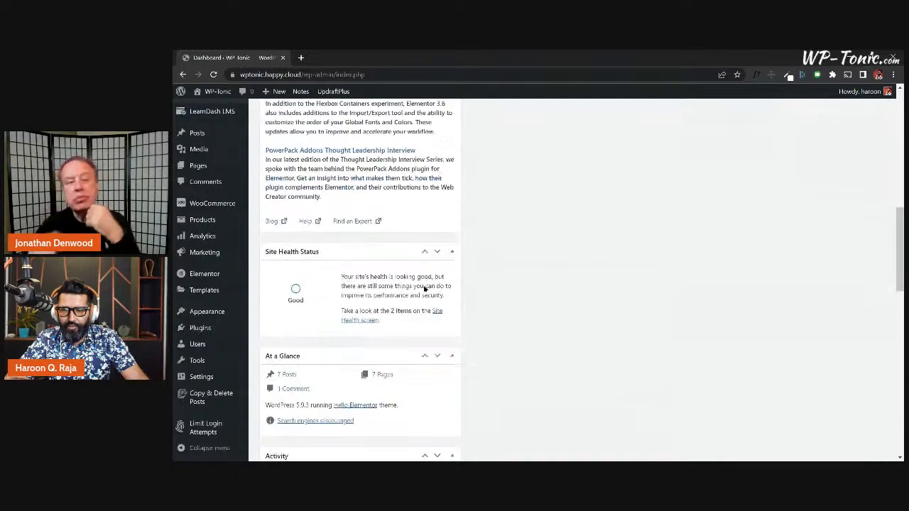
Step: Open the list of installed plugins from the WordPress dashboard
{"action": "scroll", "coordinate": [423, 288], "scroll_direction": "up", "scroll_amount": 10}
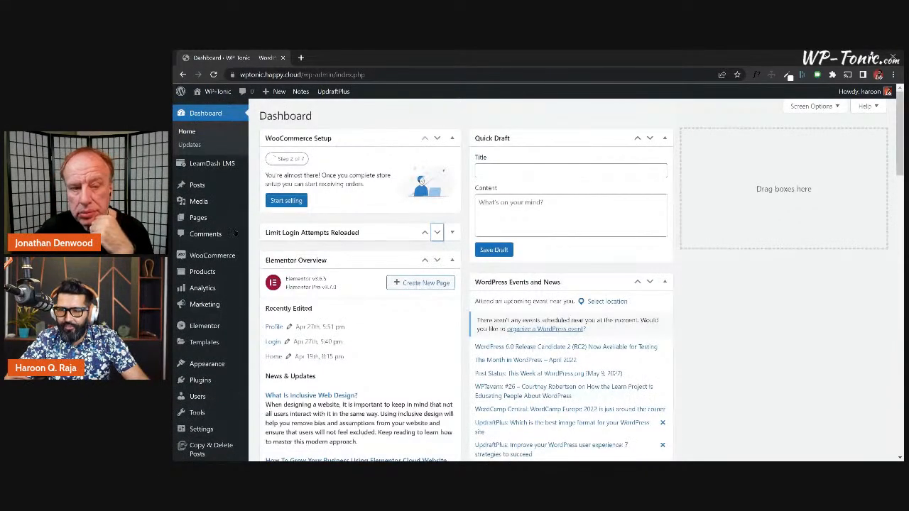
{"action": "mouse_move", "coordinate": [222, 382]}
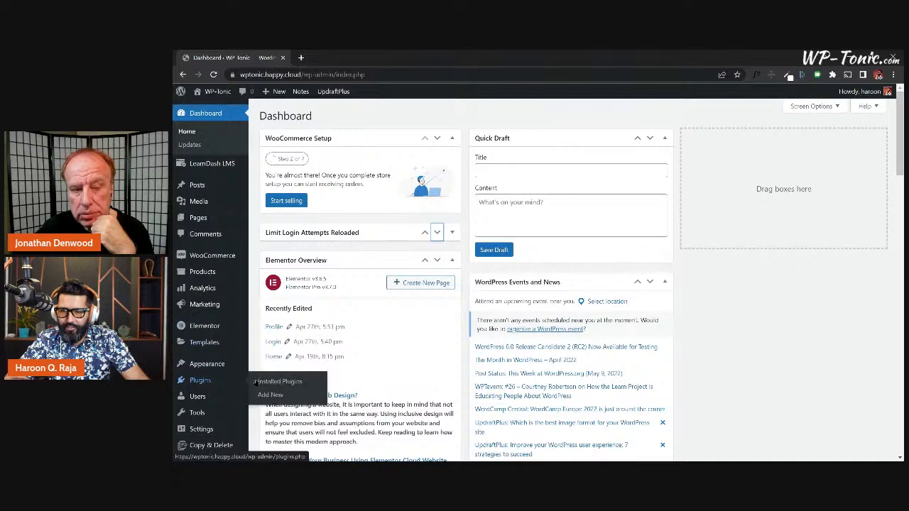
{"action": "left_click", "coordinate": [257, 382]}
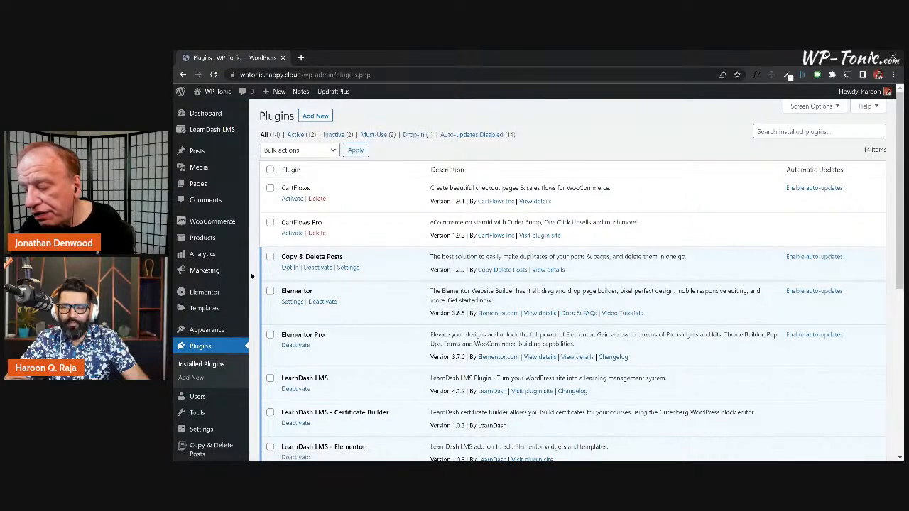
Step: Review the installed plugins, checking the CartFlows, Elementor, LearnDash and WooCommerce entries and which of them are active
{"action": "scroll", "coordinate": [251, 276], "scroll_direction": "down", "scroll_amount": 3}
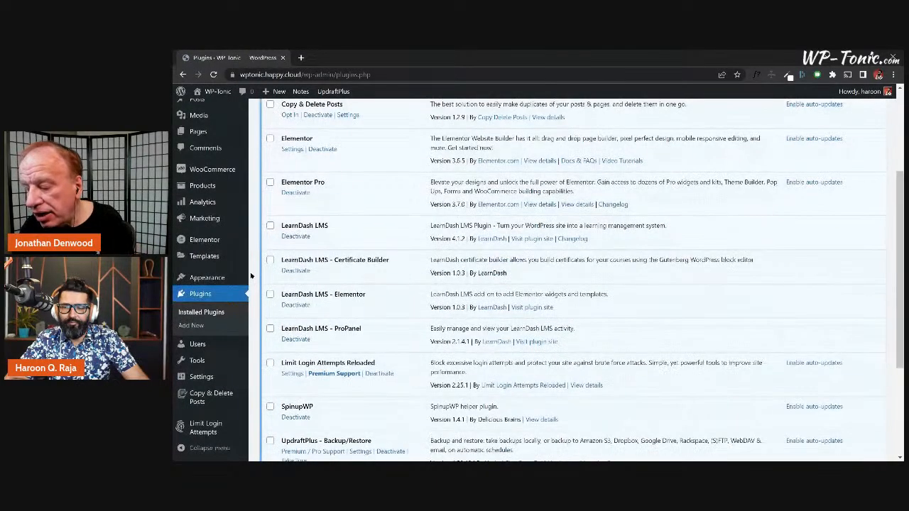
{"action": "scroll", "coordinate": [251, 275], "scroll_direction": "down", "scroll_amount": 2}
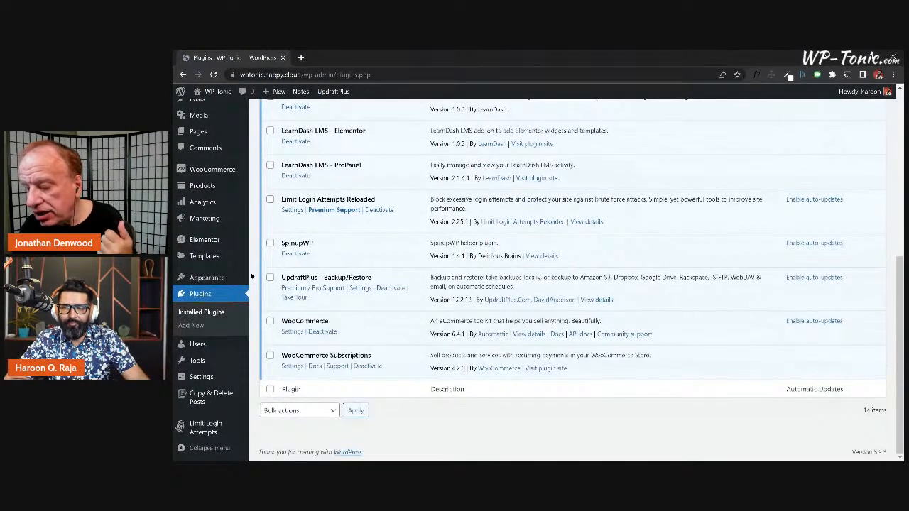
{"action": "scroll", "coordinate": [250, 276], "scroll_direction": "up", "scroll_amount": 5}
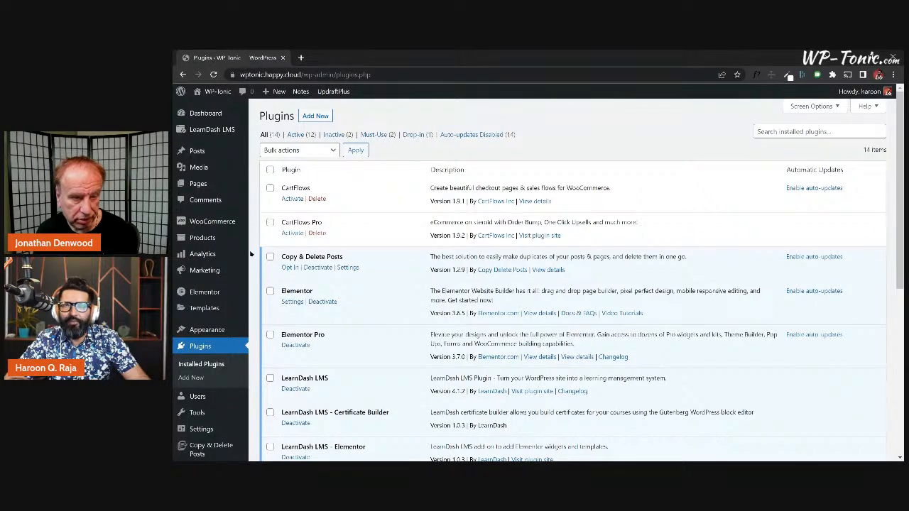
{"action": "scroll", "coordinate": [250, 253], "scroll_direction": "down", "scroll_amount": 5}
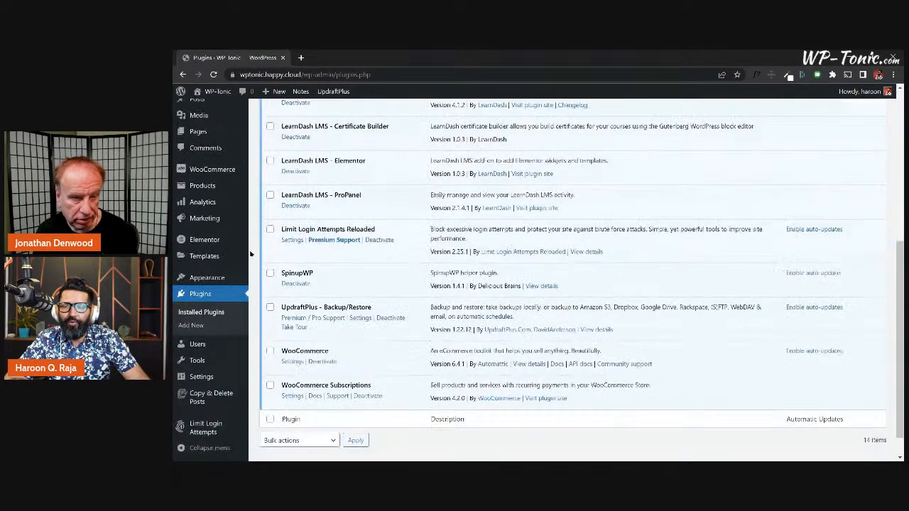
{"action": "scroll", "coordinate": [250, 254], "scroll_direction": "up", "scroll_amount": 4}
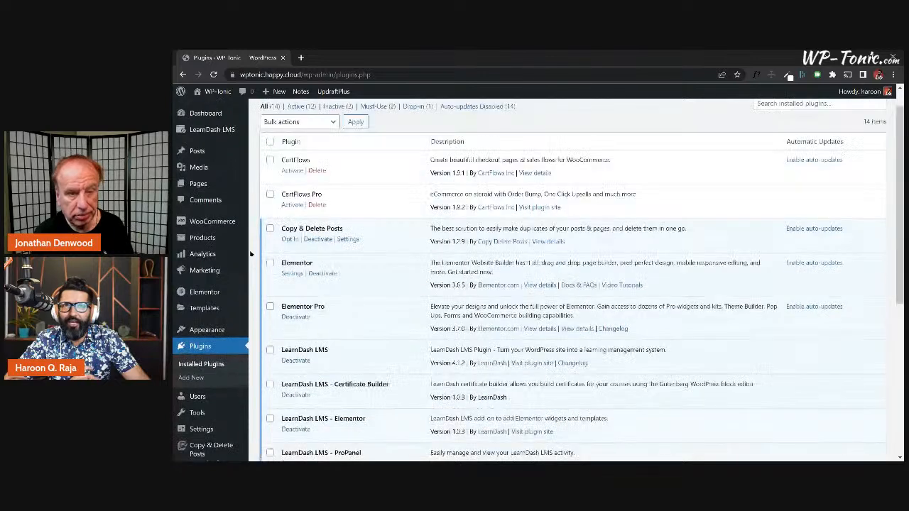
{"action": "scroll", "coordinate": [250, 254], "scroll_direction": "up", "scroll_amount": 1}
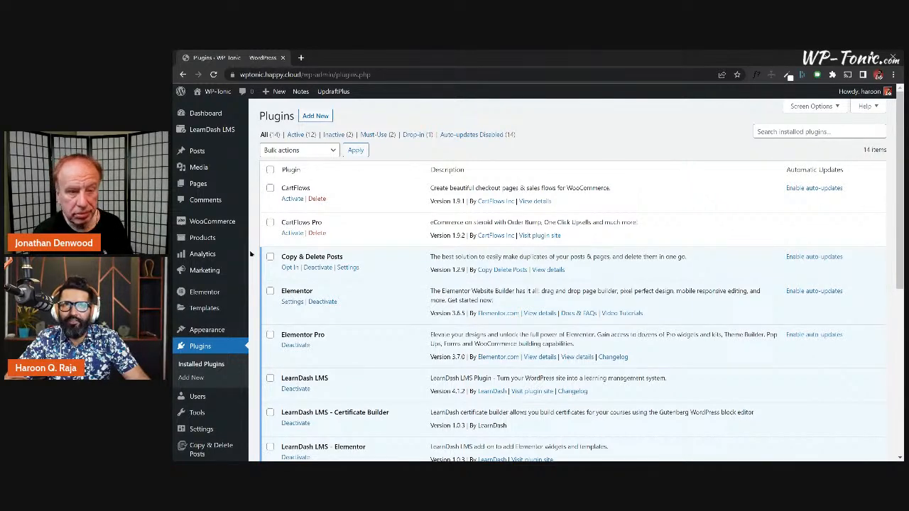
{"action": "scroll", "coordinate": [250, 253], "scroll_direction": "down", "scroll_amount": 4}
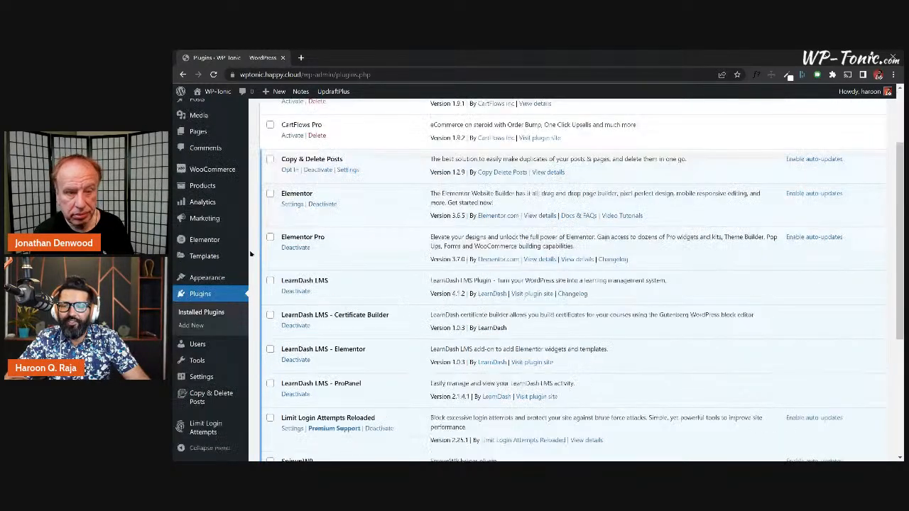
{"action": "scroll", "coordinate": [250, 254], "scroll_direction": "down", "scroll_amount": 1}
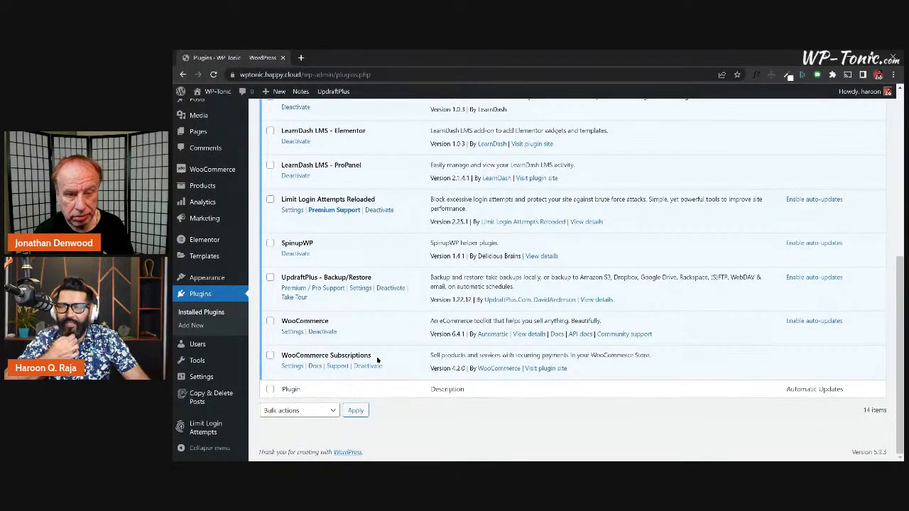
{"action": "scroll", "coordinate": [357, 333], "scroll_direction": "up", "scroll_amount": 8}
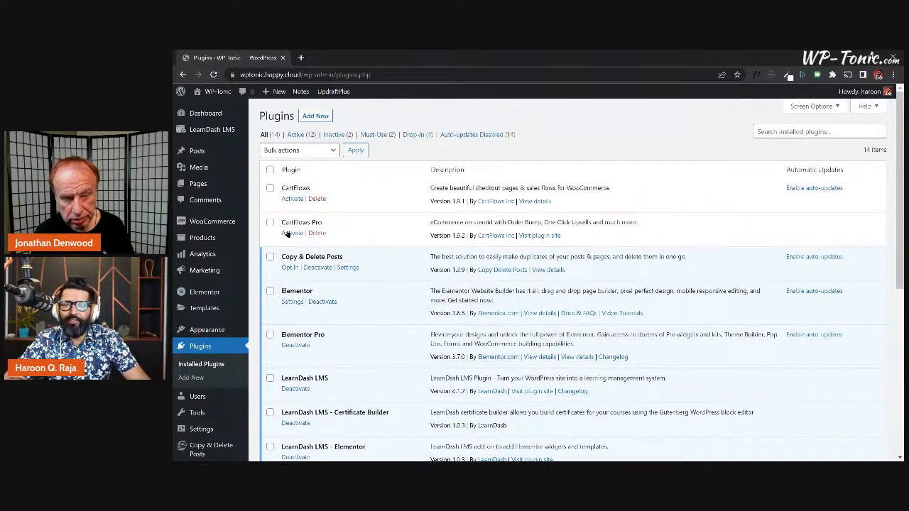
{"action": "scroll", "coordinate": [288, 235], "scroll_direction": "down", "scroll_amount": 1}
{"action": "scroll", "coordinate": [284, 355], "scroll_direction": "down", "scroll_amount": 5}
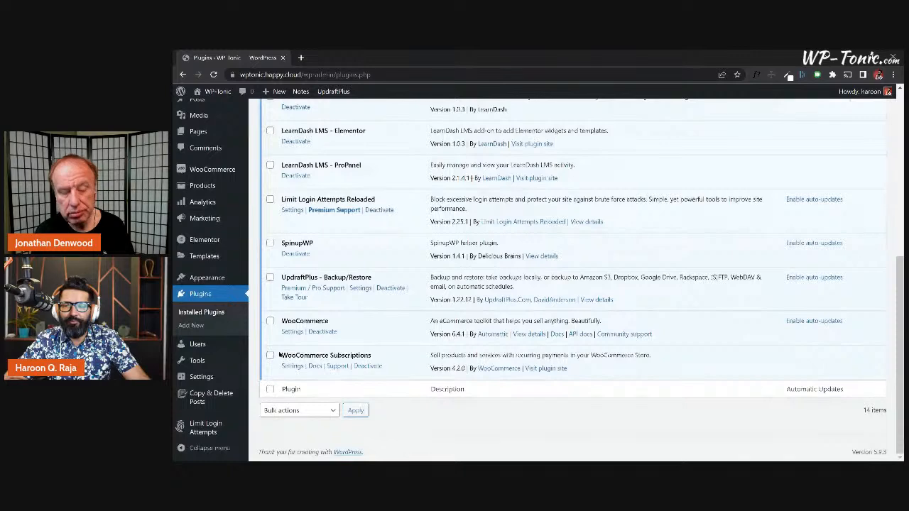
{"action": "scroll", "coordinate": [319, 351], "scroll_direction": "up", "scroll_amount": 4}
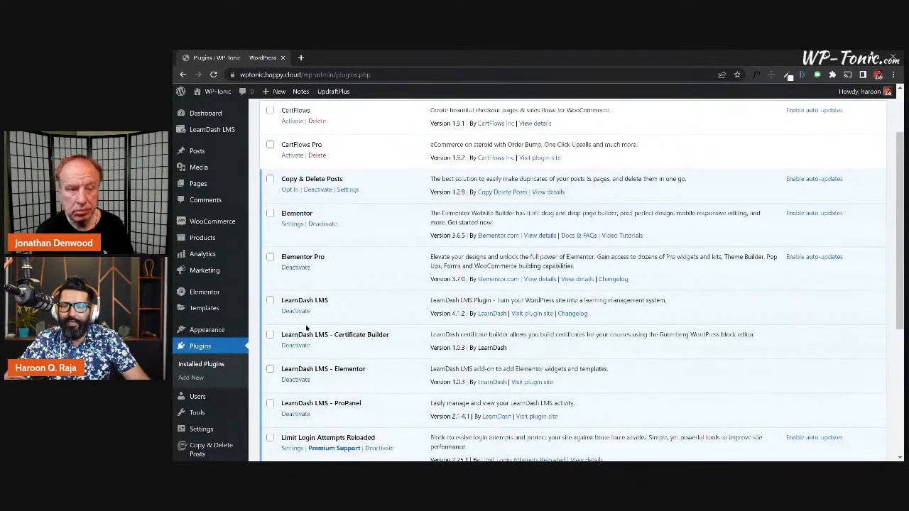
{"action": "scroll", "coordinate": [306, 313], "scroll_direction": "up", "scroll_amount": 2}
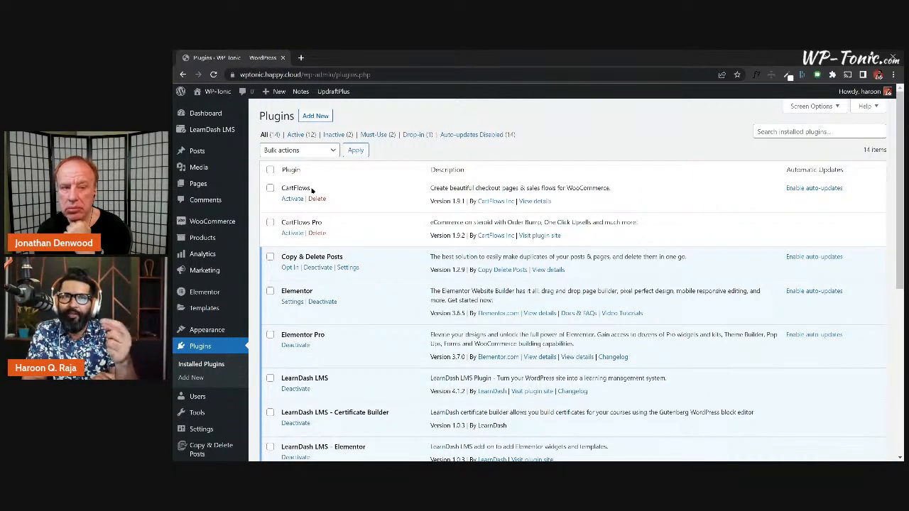
Step: Activate the CartFlows and CartFlows Pro plugins together with a bulk action
{"action": "left_click", "coordinate": [270, 189]}
{"action": "left_click", "coordinate": [270, 223]}
{"action": "left_click", "coordinate": [284, 150]}
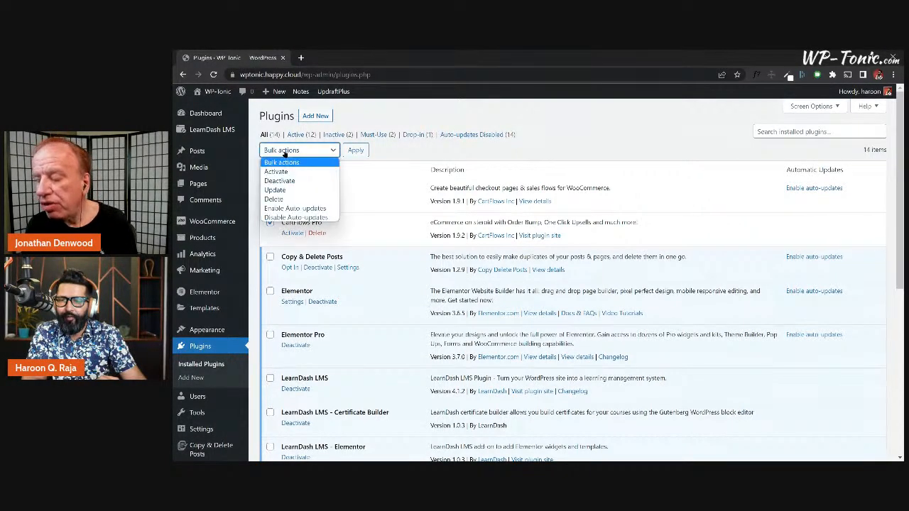
{"action": "left_click", "coordinate": [287, 173]}
{"action": "left_click", "coordinate": [355, 150]}
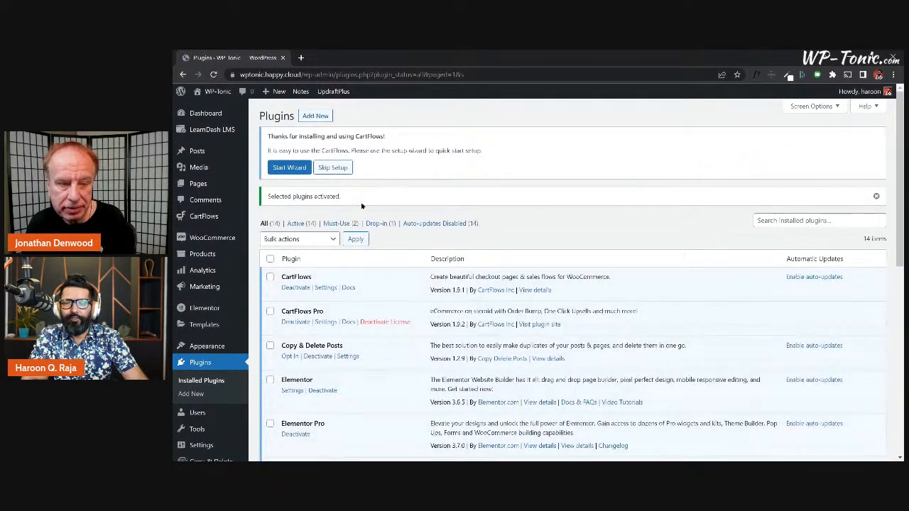
Step: Reload the installed plugins list and examine the full plugin set, from CartFlows down to WooCommerce Subscriptions
{"action": "left_click", "coordinate": [207, 381]}
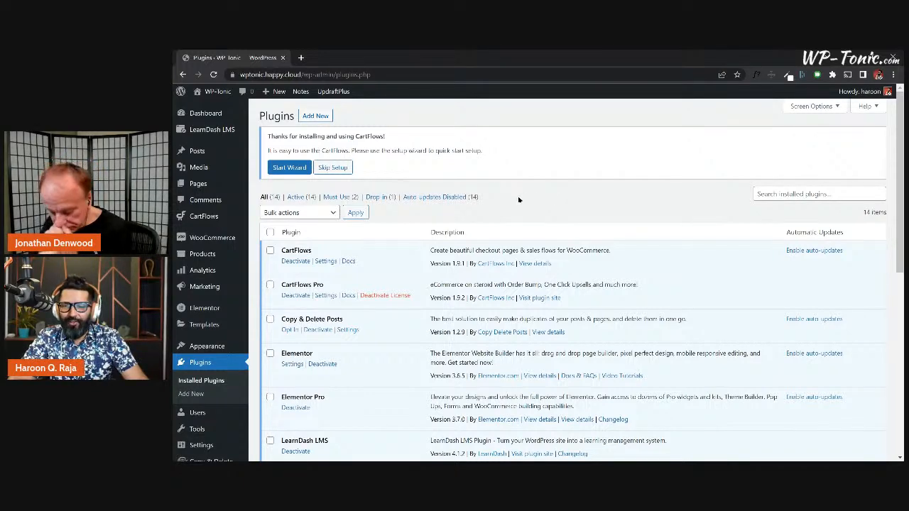
{"action": "scroll", "coordinate": [396, 227], "scroll_direction": "down", "scroll_amount": 6}
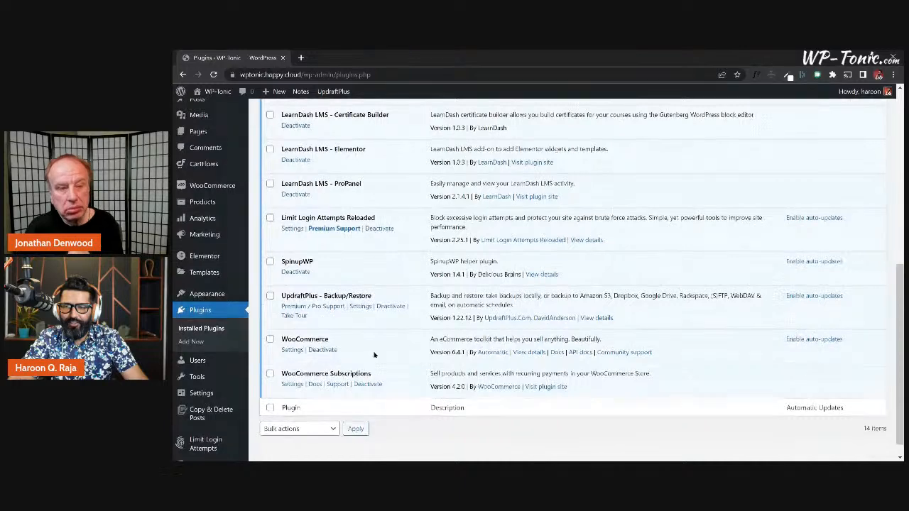
{"action": "scroll", "coordinate": [393, 265], "scroll_direction": "up", "scroll_amount": 6}
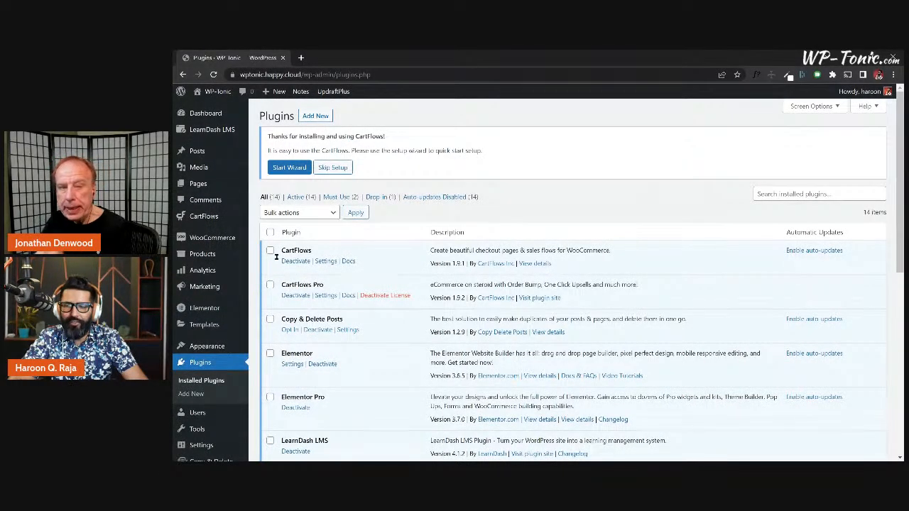
{"action": "scroll", "coordinate": [260, 331], "scroll_direction": "down", "scroll_amount": 4}
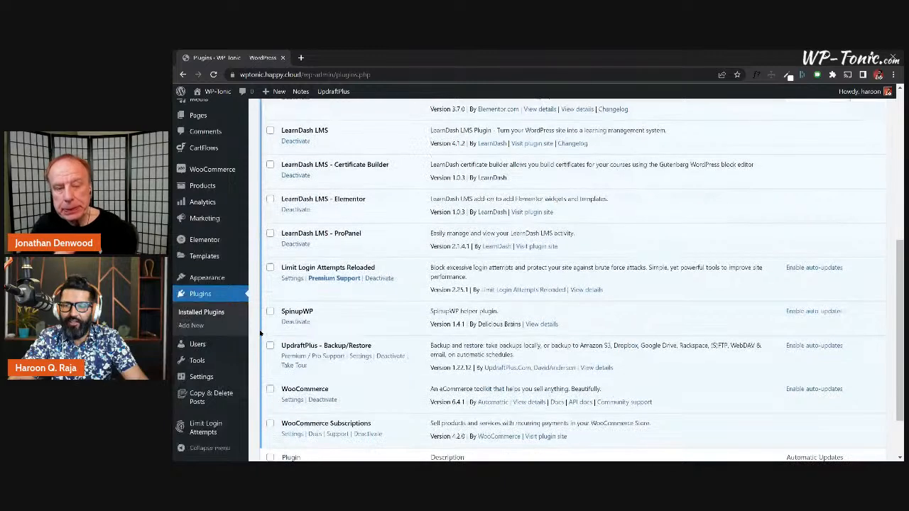
{"action": "scroll", "coordinate": [260, 331], "scroll_direction": "up", "scroll_amount": 4}
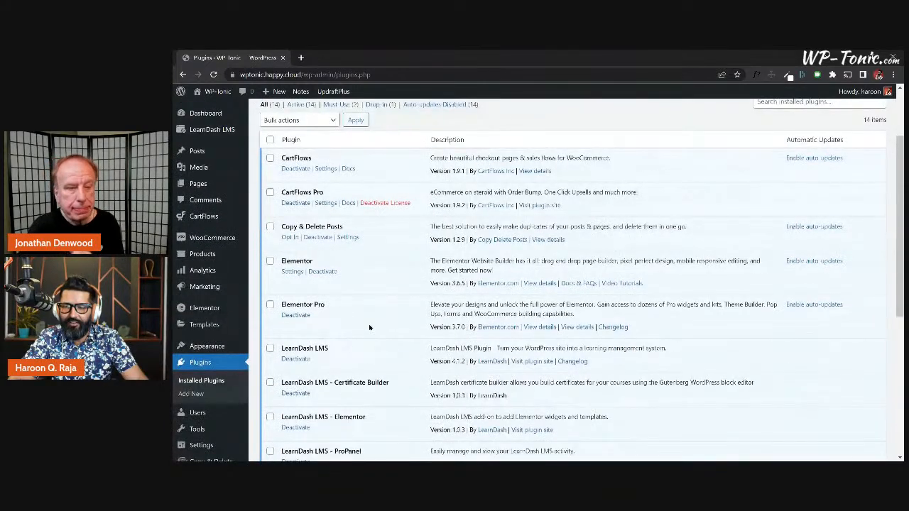
{"action": "scroll", "coordinate": [305, 304], "scroll_direction": "down", "scroll_amount": 3}
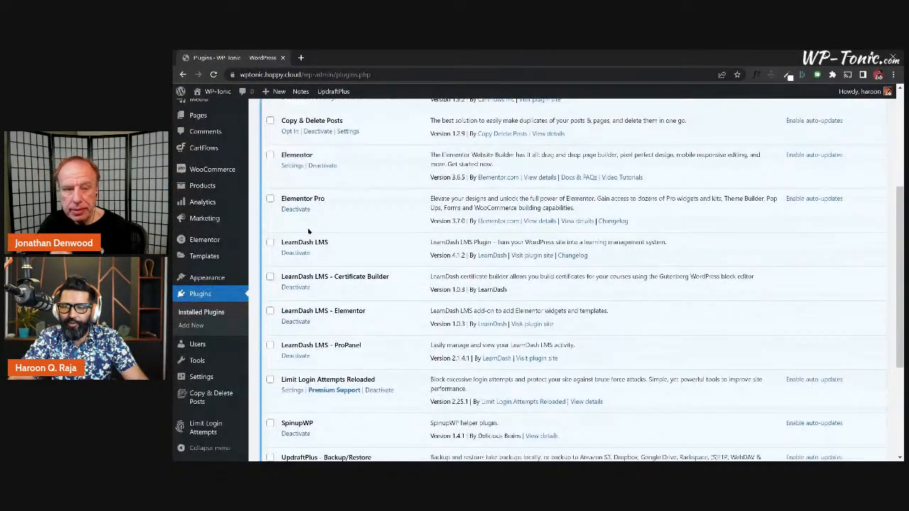
{"action": "scroll", "coordinate": [308, 231], "scroll_direction": "down", "scroll_amount": 5}
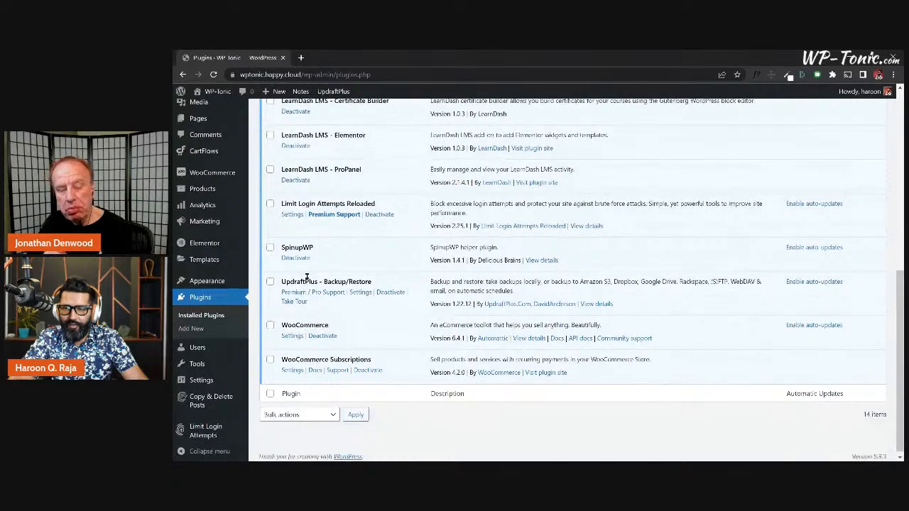
{"action": "scroll", "coordinate": [307, 277], "scroll_direction": "up", "scroll_amount": 3}
{"action": "scroll", "coordinate": [307, 278], "scroll_direction": "up", "scroll_amount": 4}
{"action": "scroll", "coordinate": [307, 270], "scroll_direction": "down", "scroll_amount": 3}
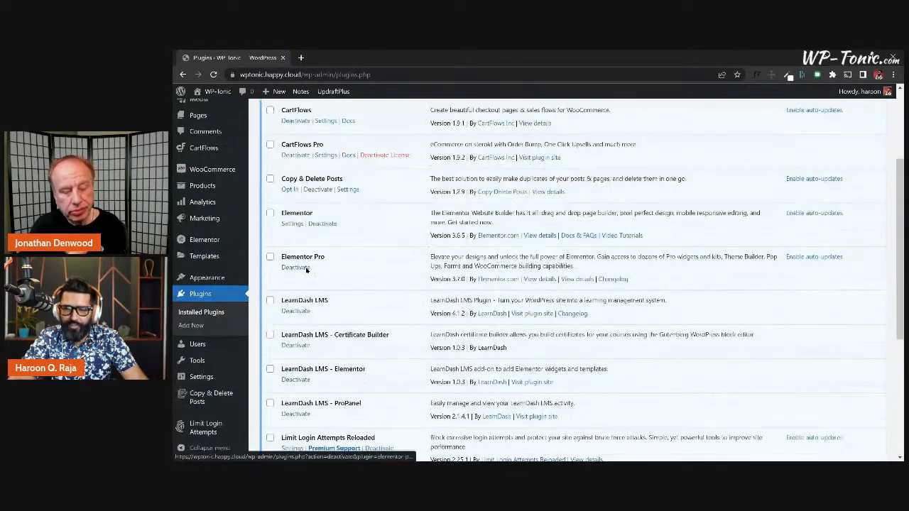
{"action": "scroll", "coordinate": [306, 269], "scroll_direction": "down", "scroll_amount": 2}
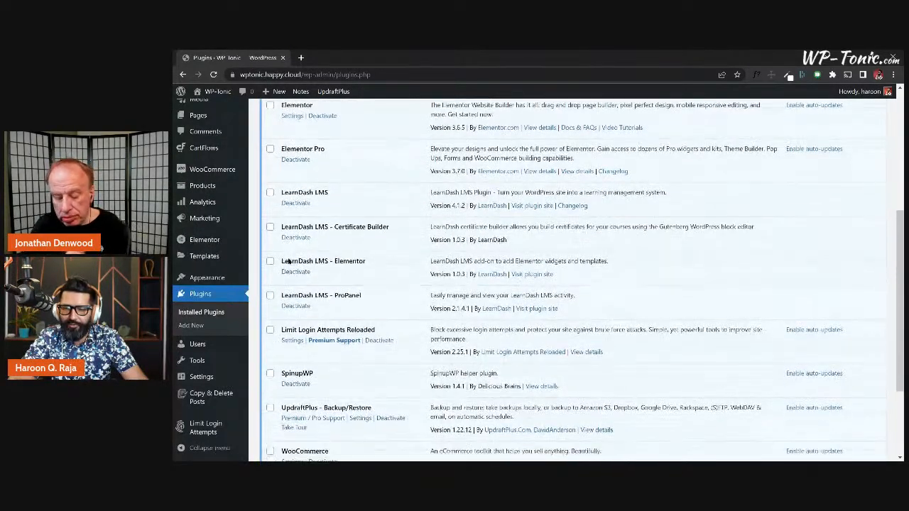
{"action": "scroll", "coordinate": [288, 261], "scroll_direction": "down", "scroll_amount": 3}
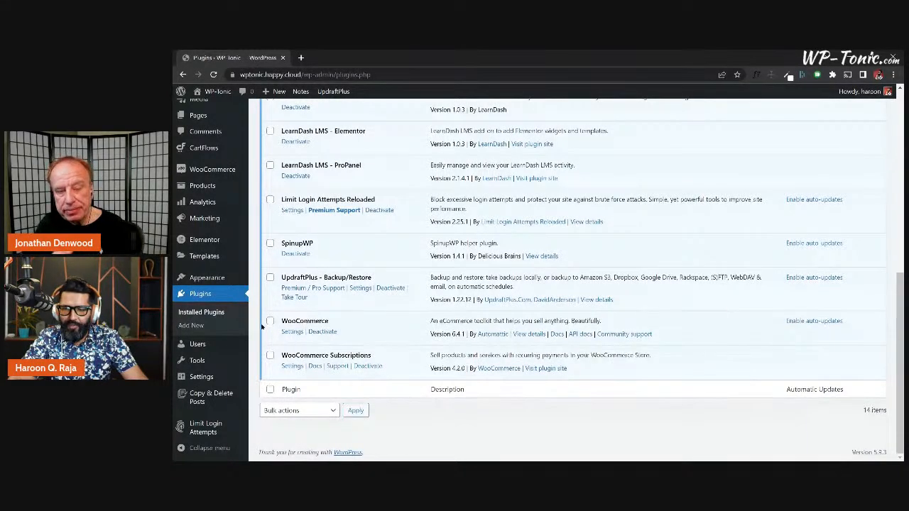
{"action": "scroll", "coordinate": [347, 325], "scroll_direction": "up", "scroll_amount": 6}
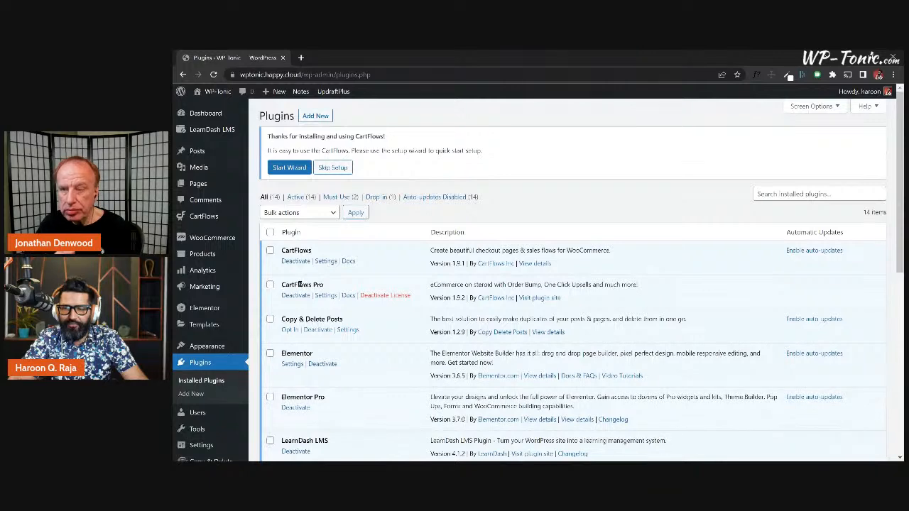
{"action": "scroll", "coordinate": [355, 312], "scroll_direction": "down", "scroll_amount": 6}
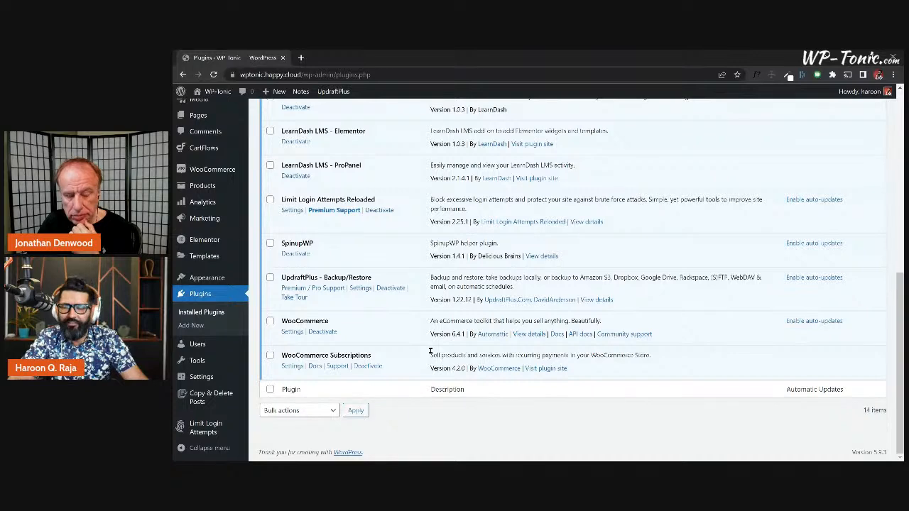
{"action": "scroll", "coordinate": [360, 309], "scroll_direction": "up", "scroll_amount": 1}
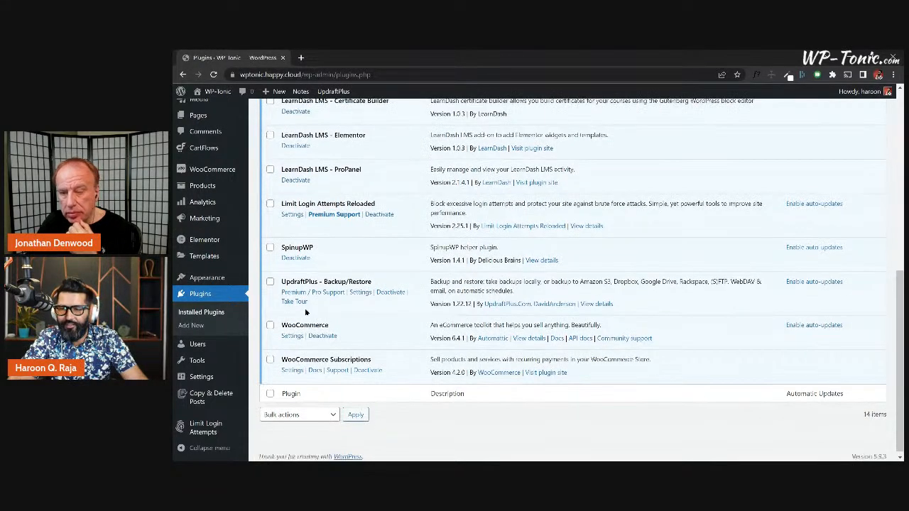
{"action": "scroll", "coordinate": [292, 308], "scroll_direction": "up", "scroll_amount": 5}
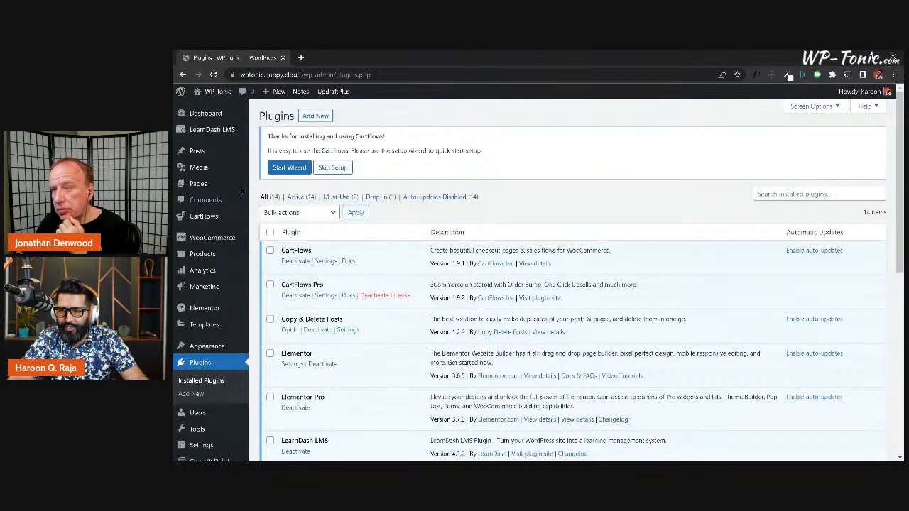
Step: Start a new WooCommerce product
{"action": "mouse_move", "coordinate": [202, 219]}
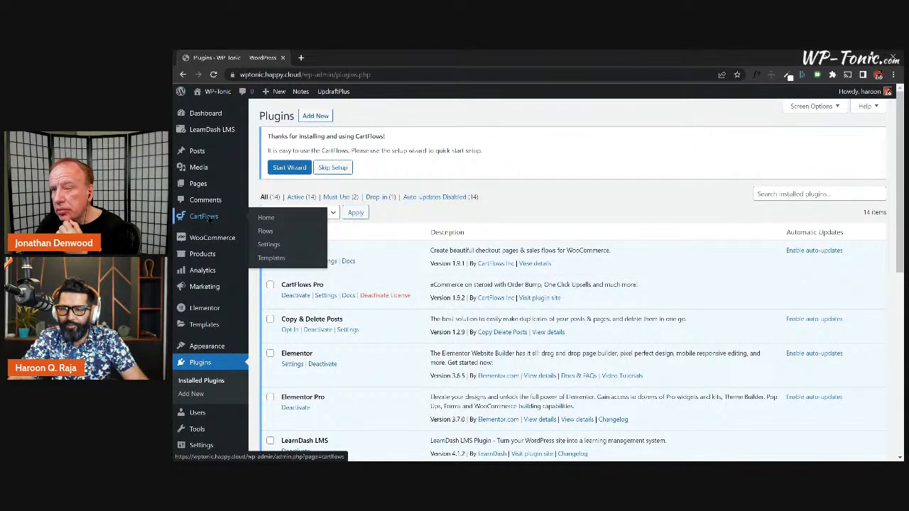
{"action": "mouse_move", "coordinate": [210, 239]}
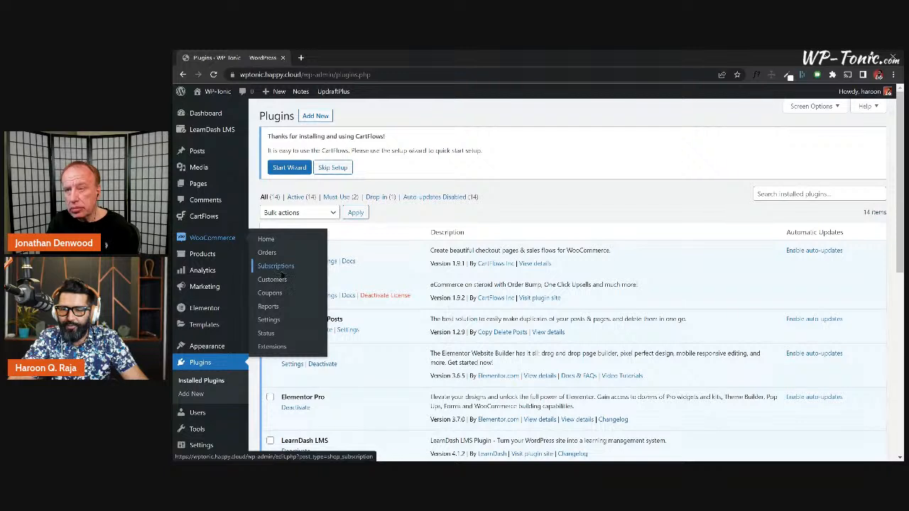
{"action": "mouse_move", "coordinate": [219, 258]}
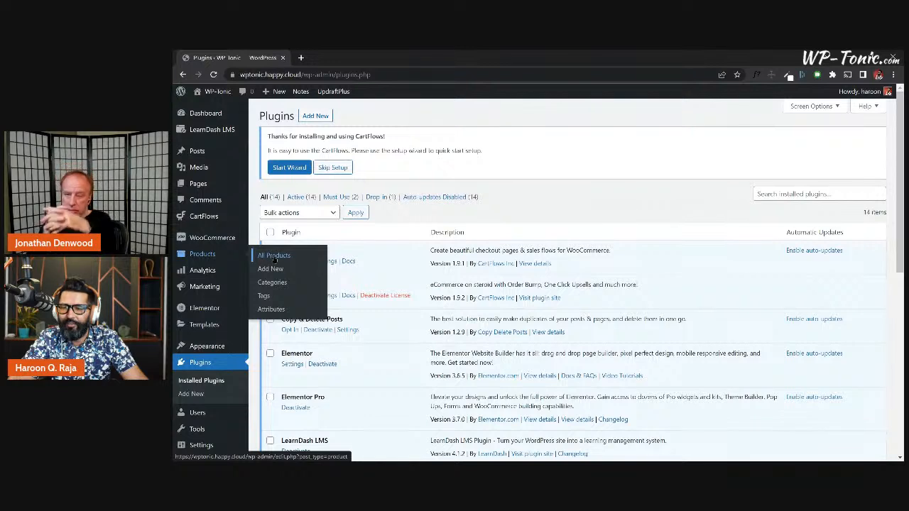
{"action": "left_click", "coordinate": [271, 268]}
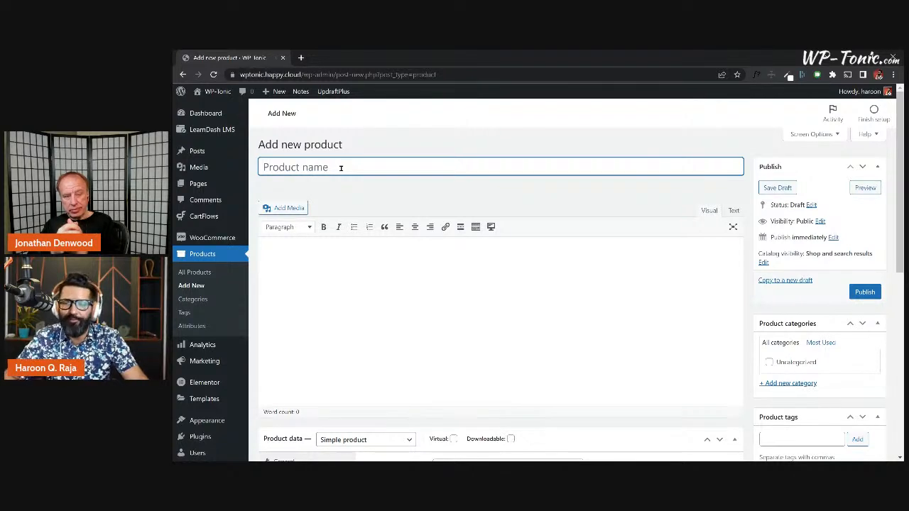
{"action": "key", "text": "alt+Tab"}
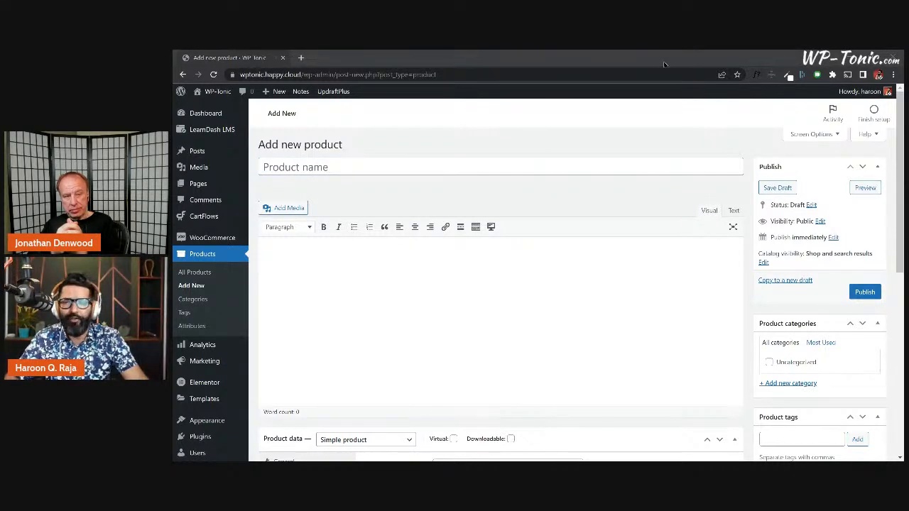
{"action": "left_click", "coordinate": [436, 168]}
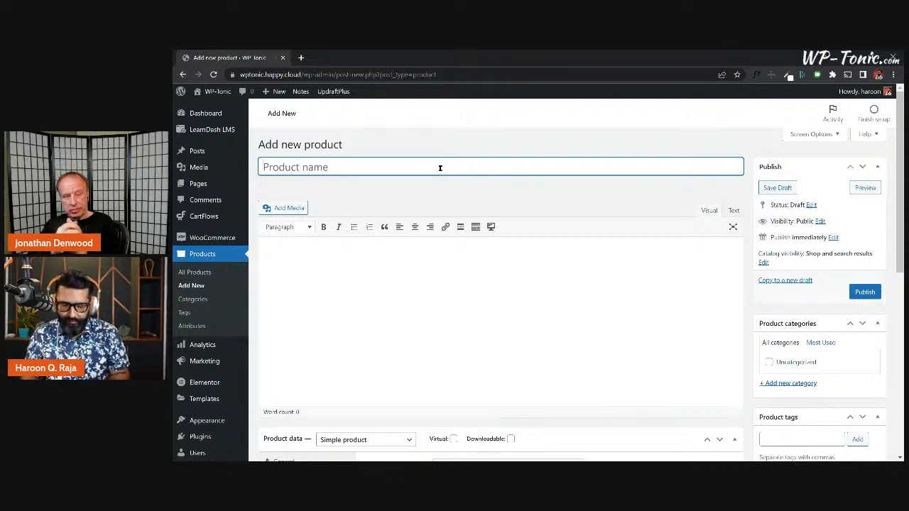
{"action": "type", "text": "Course A"}
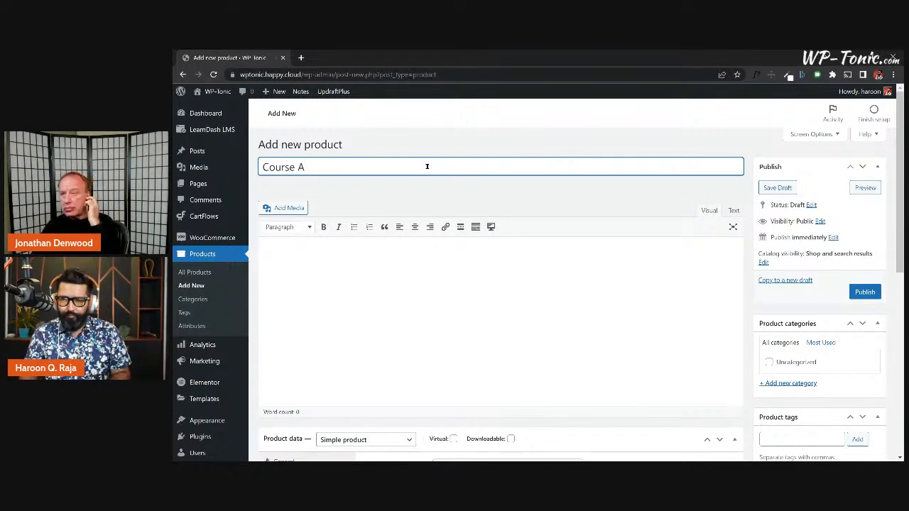
{"action": "type", "text": " Plan"}
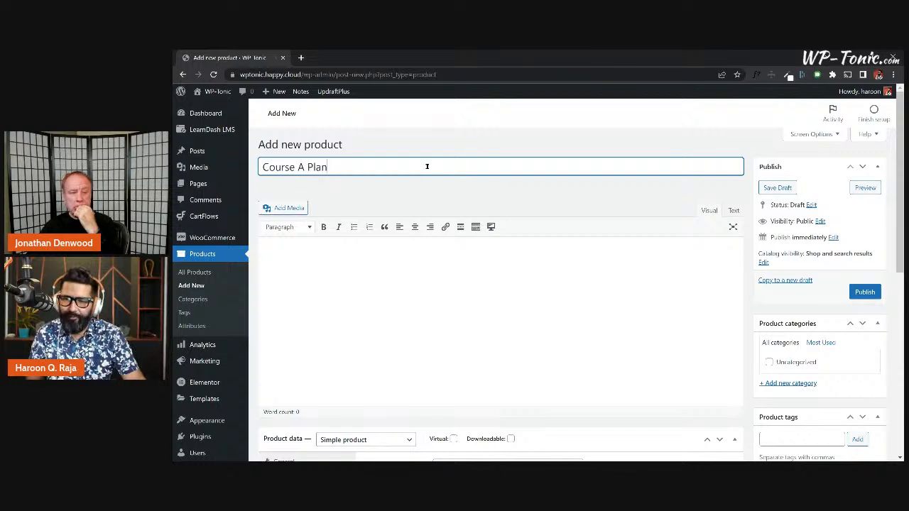
{"action": "left_click_drag", "start_coordinate": [386, 171], "coordinate": [259, 166]}
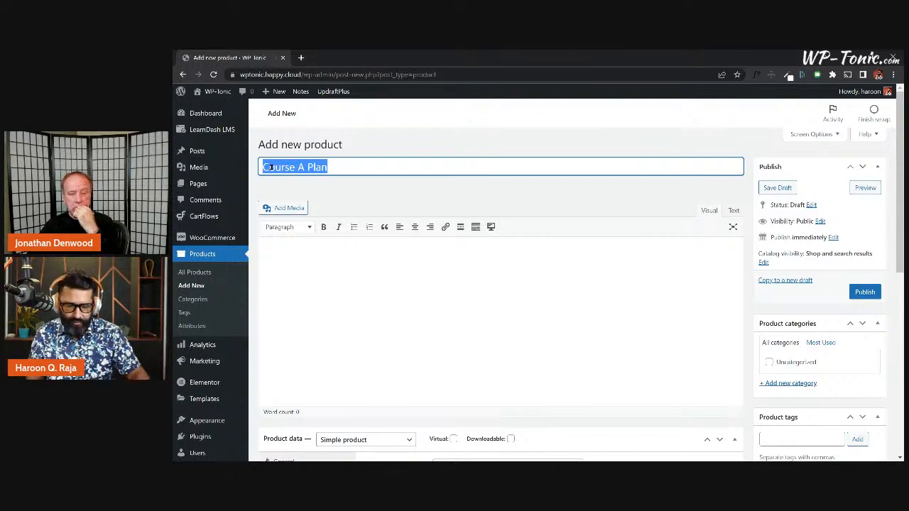
{"action": "key", "text": "BackSpace"}
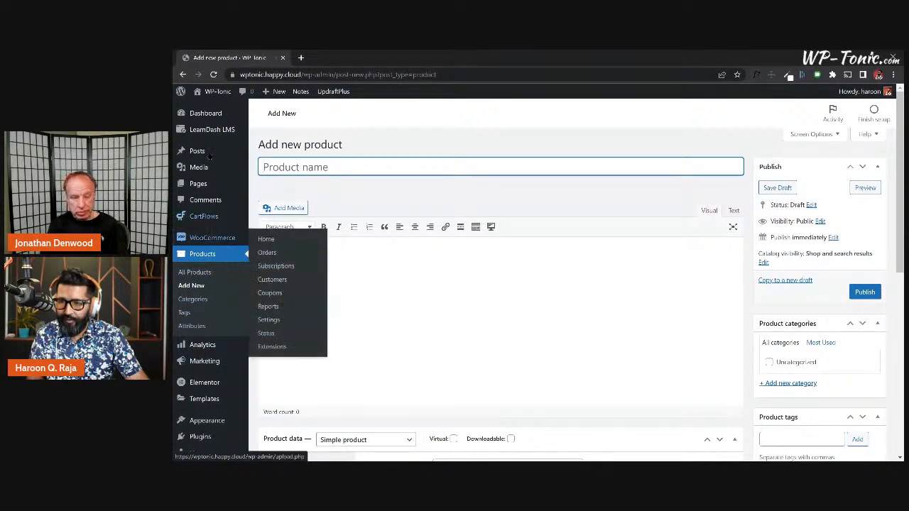
Step: Open the LearnDash course list in a separate browser tab, check the course titles, and return to the new product
{"action": "mouse_move", "coordinate": [220, 130]}
{"action": "right_click", "coordinate": [269, 146]}
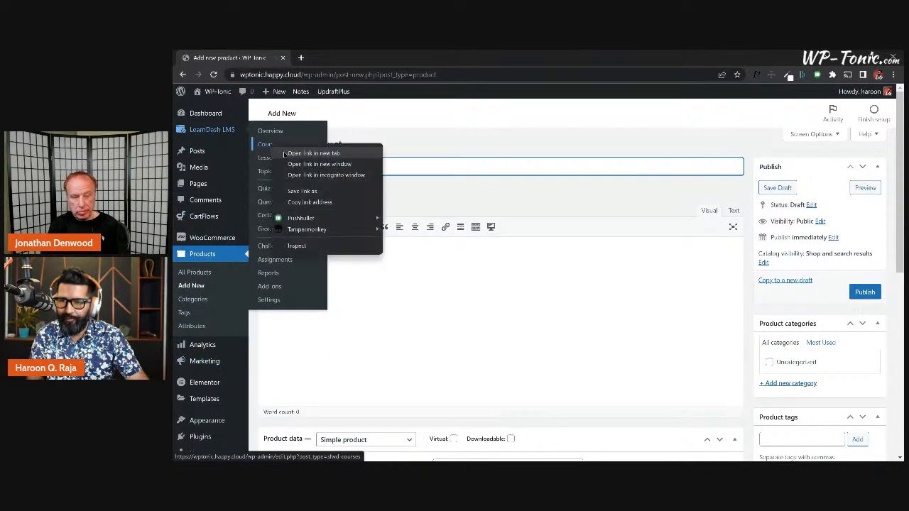
{"action": "left_click", "coordinate": [307, 152]}
{"action": "left_click", "coordinate": [331, 59]}
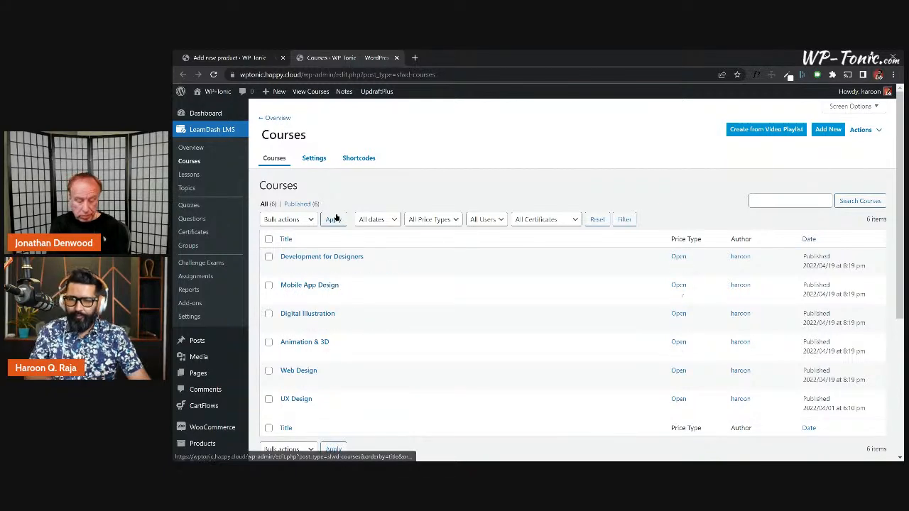
{"action": "left_click", "coordinate": [245, 62]}
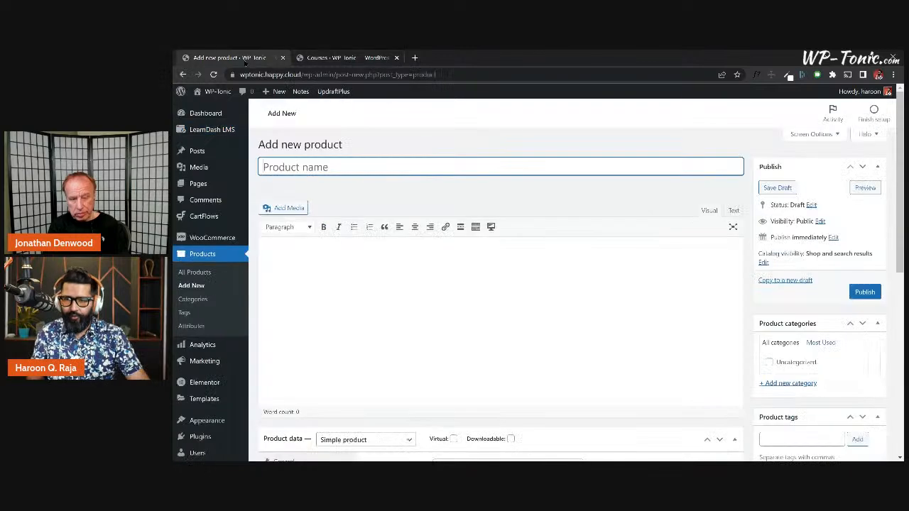
Step: Name the new product "Development Courses"
{"action": "type", "text": "Dev P"}
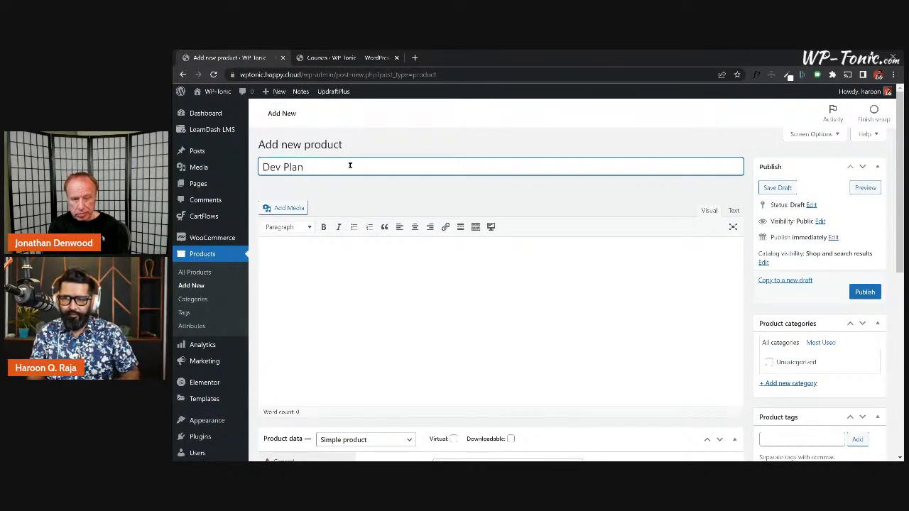
{"action": "key", "text": "BackSpace"}
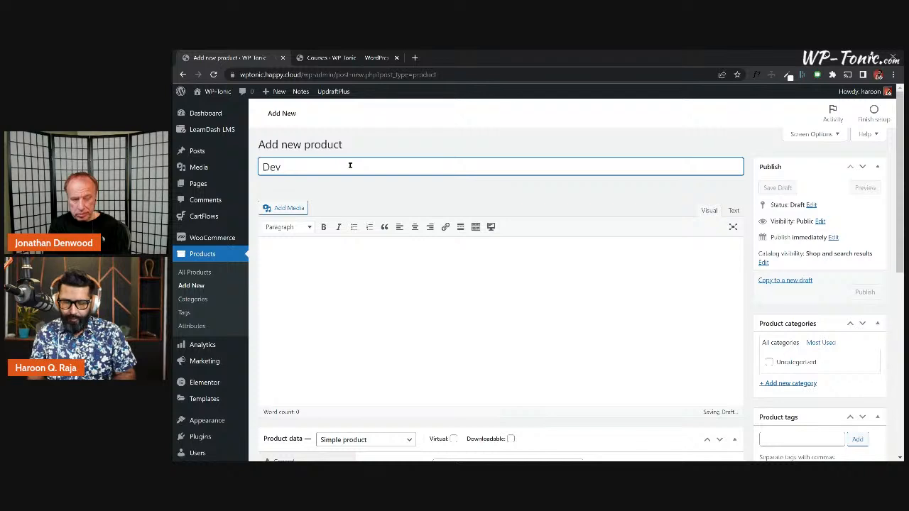
{"action": "type", "text": "elop"}
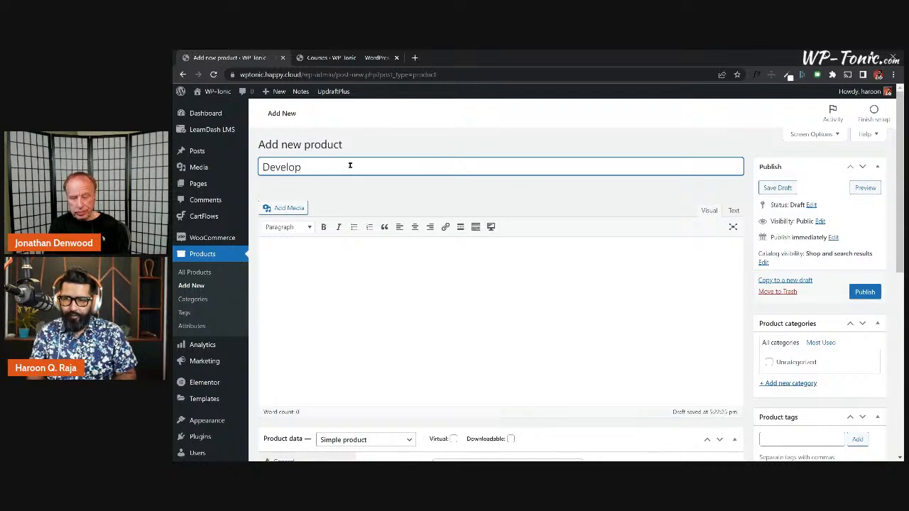
{"action": "type", "text": "ment Courses"}
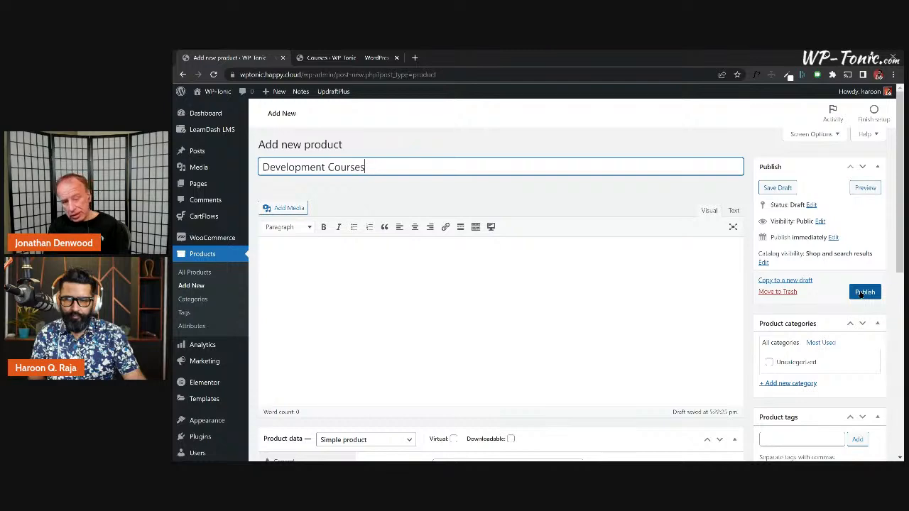
Step: Enter the product description "Carefully selected courses aimed at aspiring developers."
{"action": "scroll", "coordinate": [544, 297], "scroll_direction": "down", "scroll_amount": 4}
{"action": "scroll", "coordinate": [542, 290], "scroll_direction": "up", "scroll_amount": 4}
{"action": "left_click", "coordinate": [435, 260]}
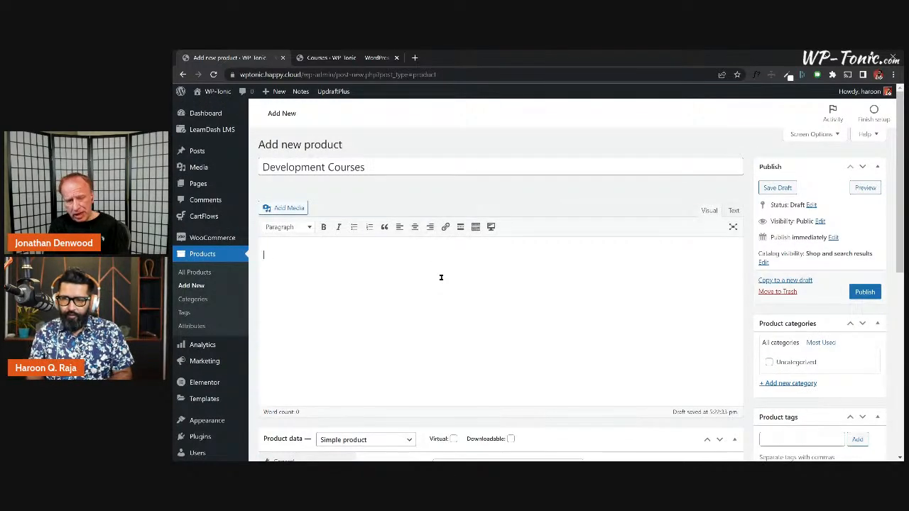
{"action": "type", "text": "Carefully "}
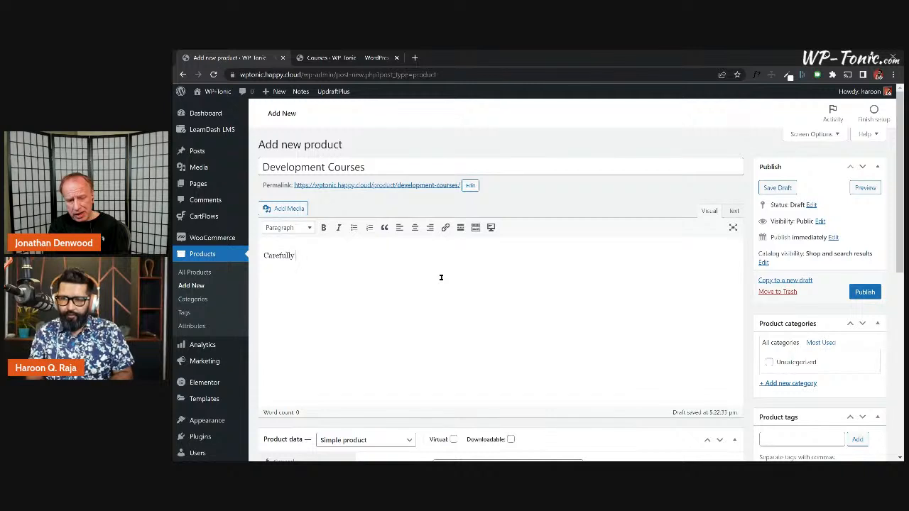
{"action": "type", "text": "selected course"}
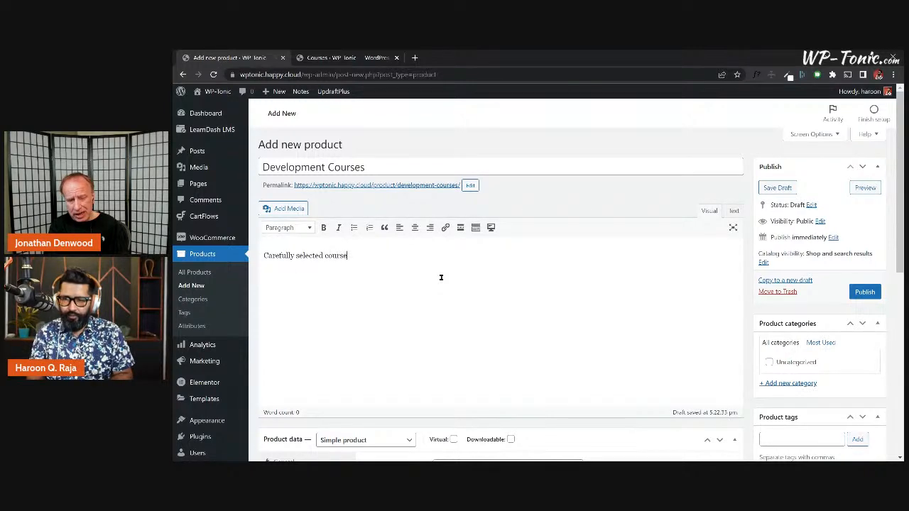
{"action": "type", "text": "s aimed at"}
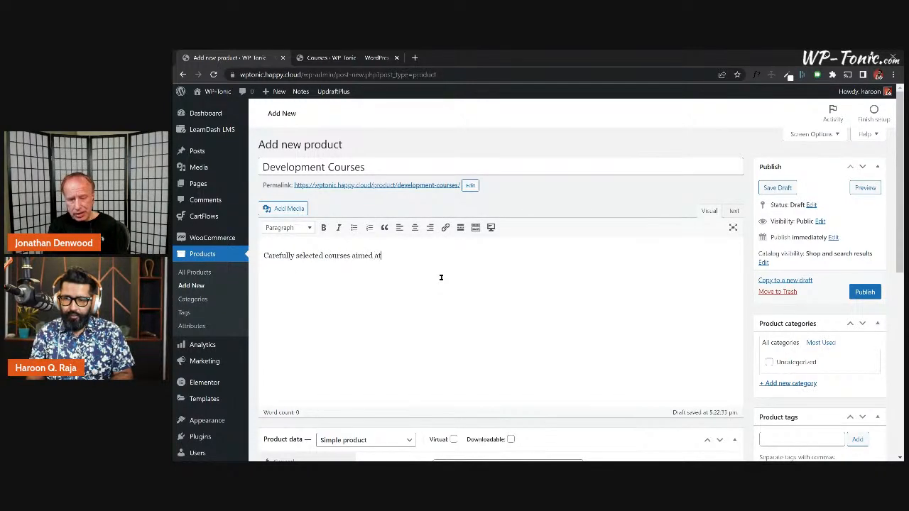
{"action": "type", "text": " depirin"}
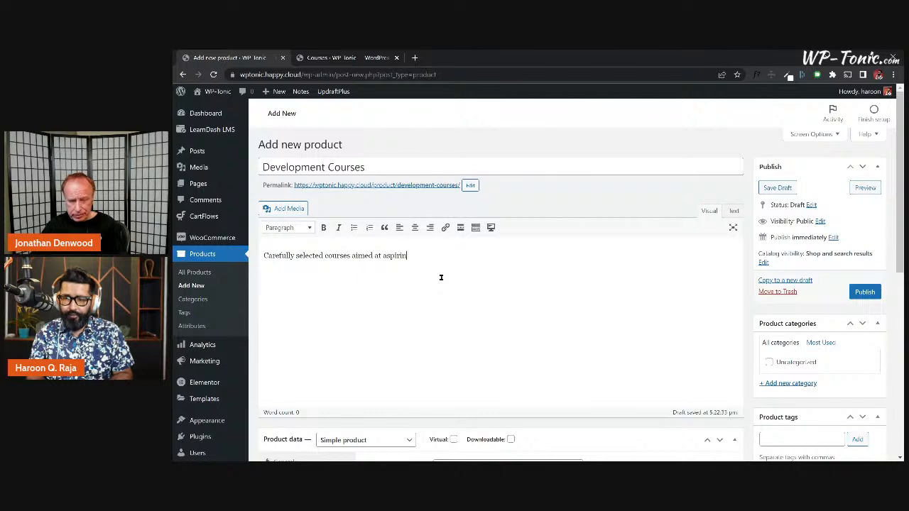
{"action": "type", "text": "g developers."}
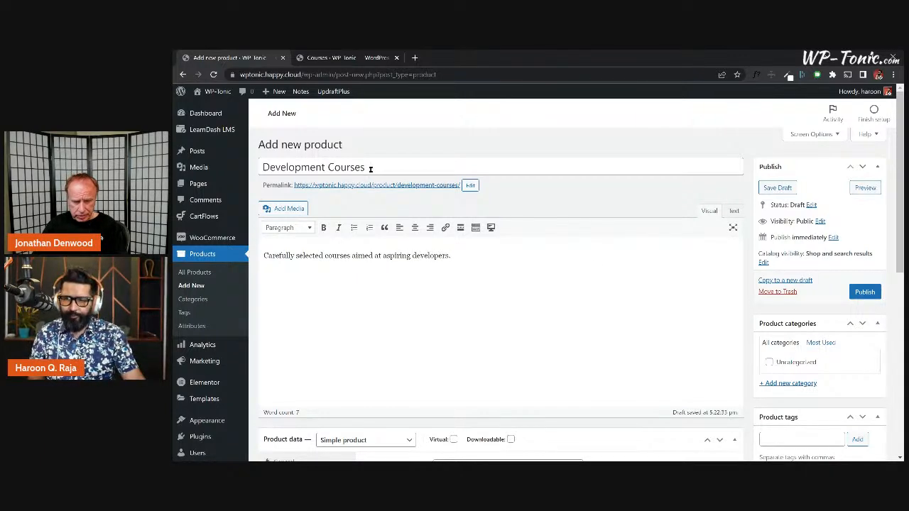
Step: Set the product image to course-info-icon4.svg, the blue book icon on a yellow circle, from the media library
{"action": "scroll", "coordinate": [416, 223], "scroll_direction": "down", "scroll_amount": 2}
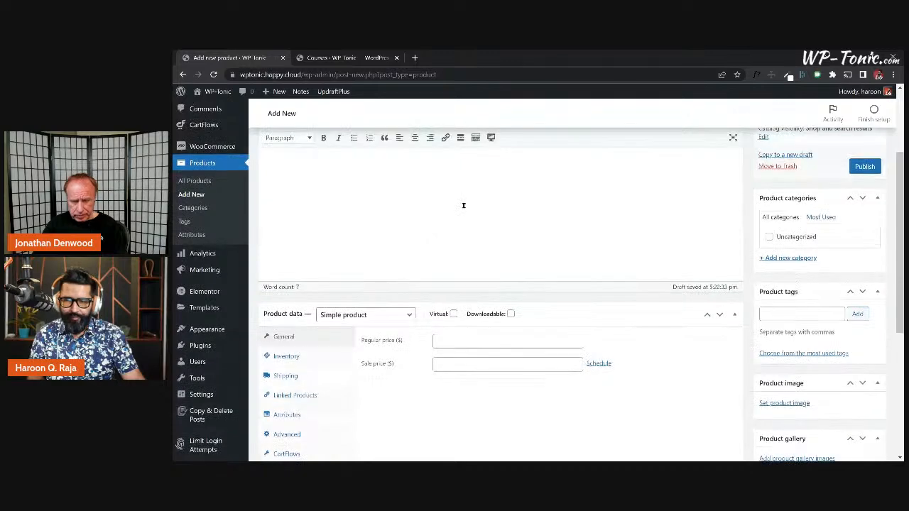
{"action": "scroll", "coordinate": [545, 217], "scroll_direction": "up", "scroll_amount": 3}
{"action": "scroll", "coordinate": [755, 243], "scroll_direction": "down", "scroll_amount": 1}
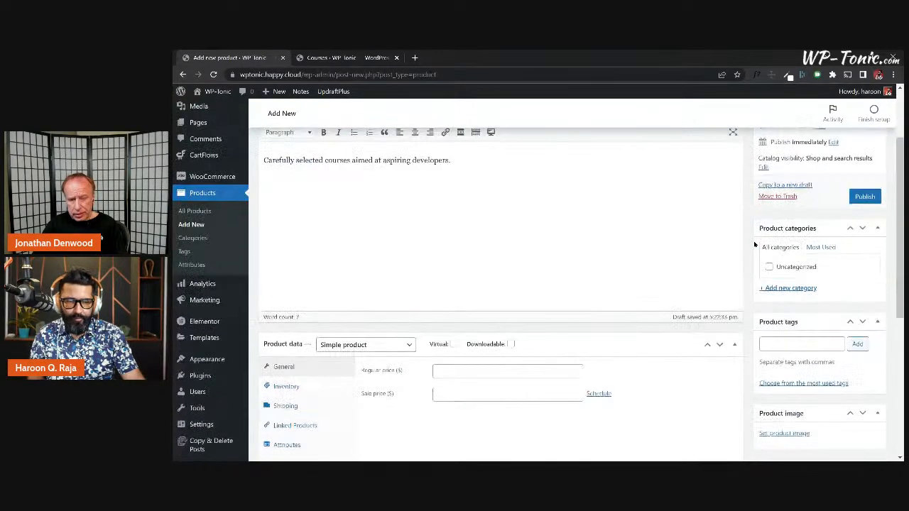
{"action": "scroll", "coordinate": [754, 241], "scroll_direction": "down", "scroll_amount": 1}
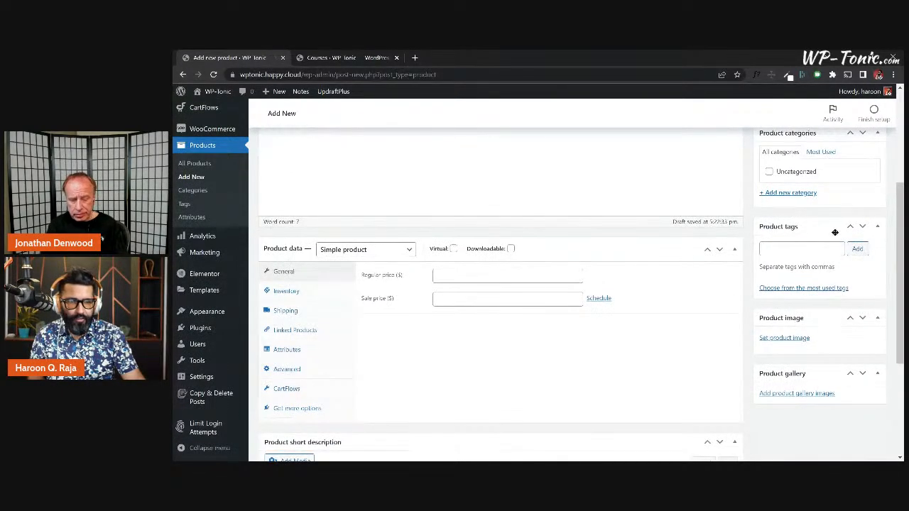
{"action": "left_click", "coordinate": [786, 340]}
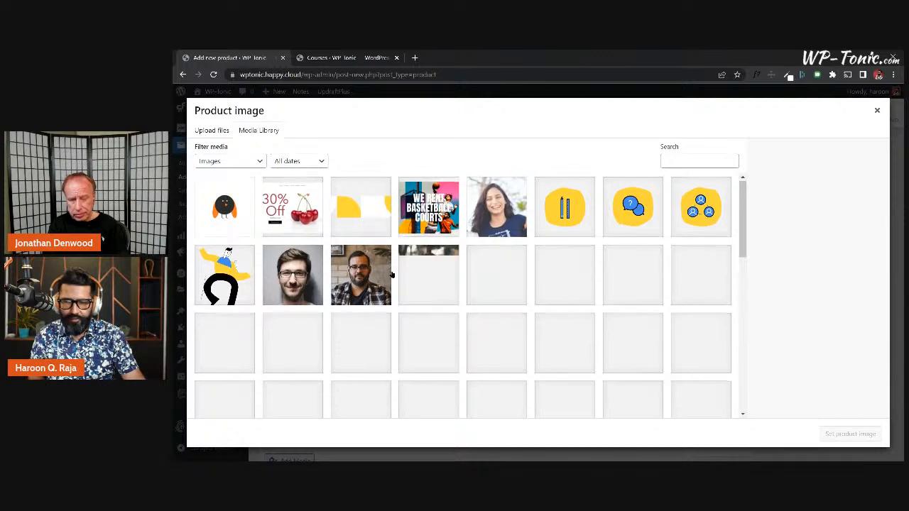
{"action": "scroll", "coordinate": [392, 266], "scroll_direction": "down", "scroll_amount": 1}
{"action": "scroll", "coordinate": [395, 257], "scroll_direction": "up", "scroll_amount": 1}
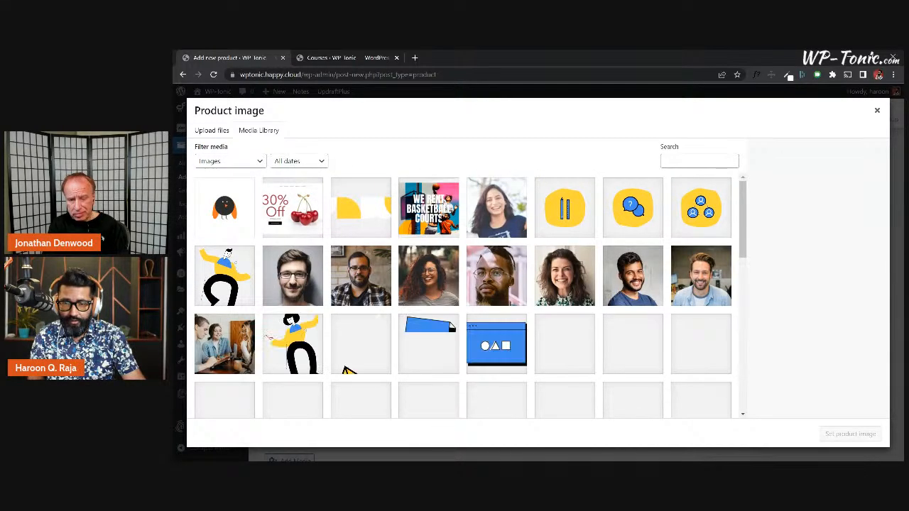
{"action": "scroll", "coordinate": [466, 230], "scroll_direction": "down", "scroll_amount": 2}
{"action": "scroll", "coordinate": [467, 230], "scroll_direction": "down", "scroll_amount": 2}
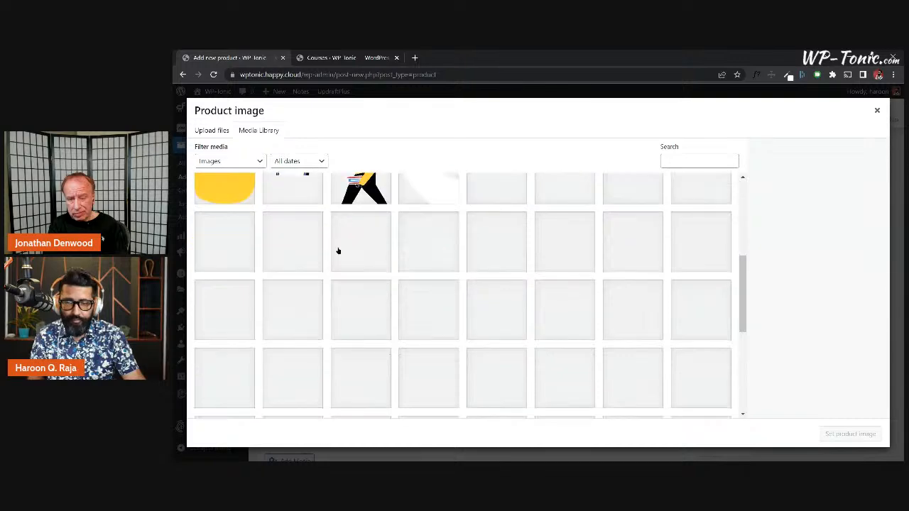
{"action": "scroll", "coordinate": [392, 235], "scroll_direction": "up", "scroll_amount": 1}
{"action": "scroll", "coordinate": [392, 235], "scroll_direction": "down", "scroll_amount": 1}
{"action": "scroll", "coordinate": [392, 235], "scroll_direction": "up", "scroll_amount": 1}
{"action": "scroll", "coordinate": [395, 235], "scroll_direction": "down", "scroll_amount": 5}
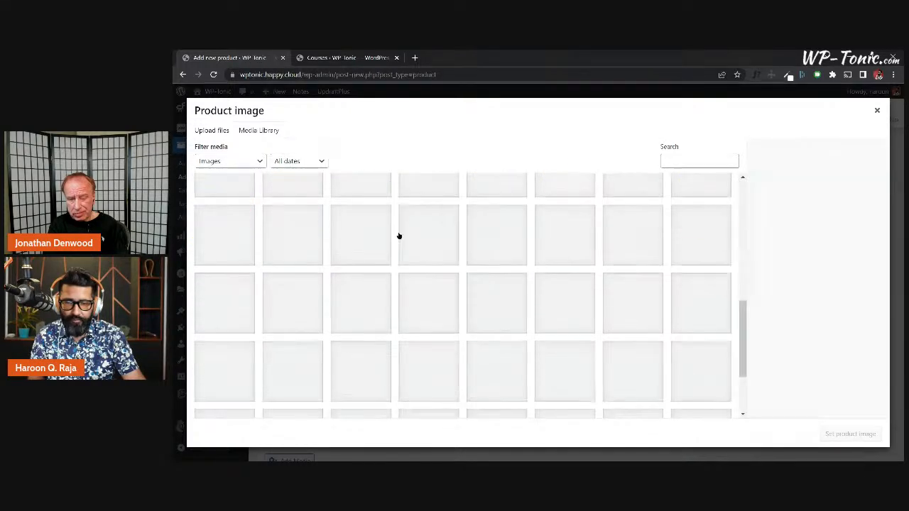
{"action": "scroll", "coordinate": [399, 235], "scroll_direction": "up", "scroll_amount": 3}
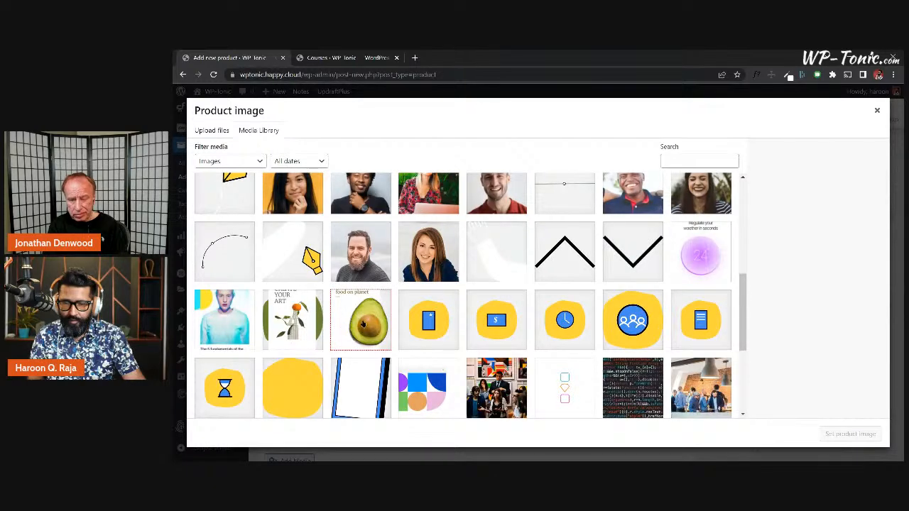
{"action": "scroll", "coordinate": [340, 324], "scroll_direction": "down", "scroll_amount": 2}
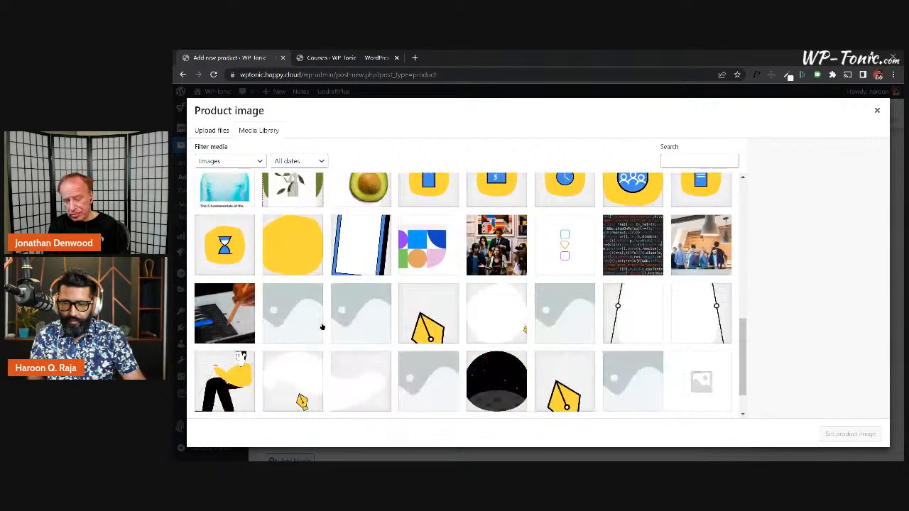
{"action": "scroll", "coordinate": [322, 325], "scroll_direction": "up", "scroll_amount": 2}
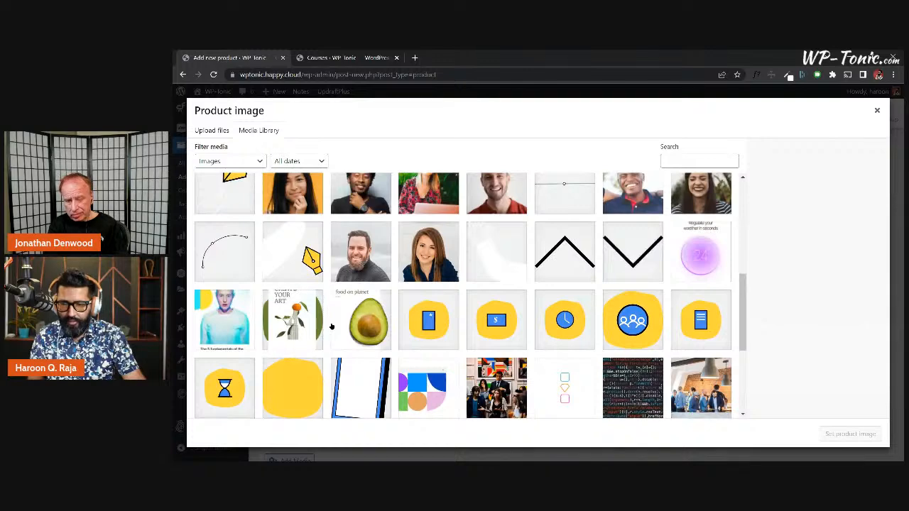
{"action": "scroll", "coordinate": [359, 324], "scroll_direction": "down", "scroll_amount": 2}
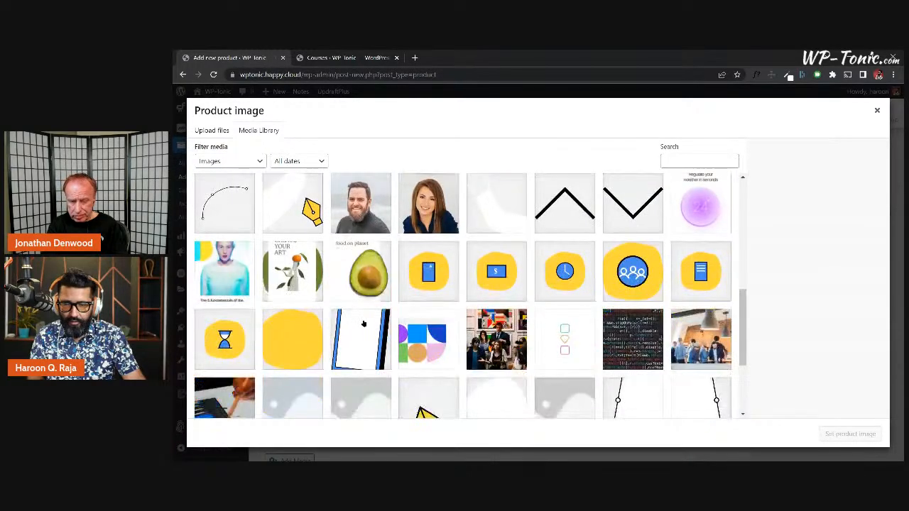
{"action": "scroll", "coordinate": [363, 324], "scroll_direction": "up", "scroll_amount": 1}
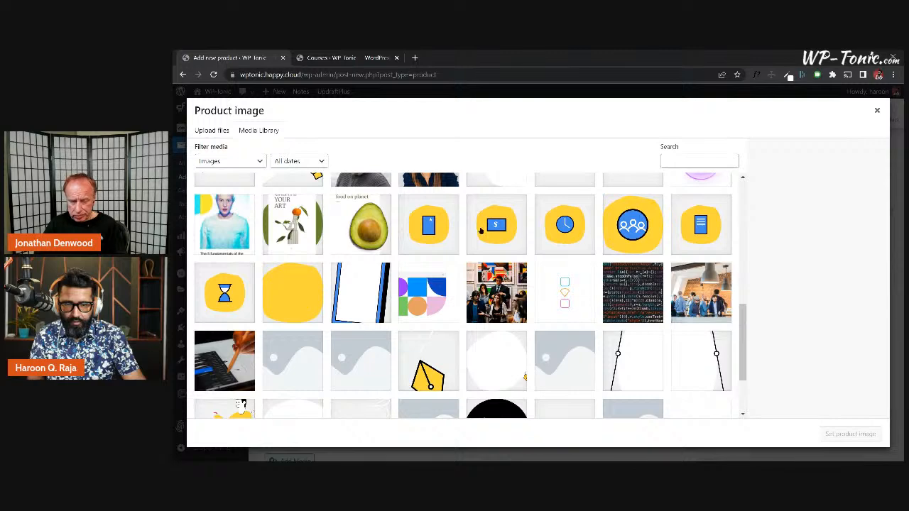
{"action": "left_click", "coordinate": [448, 228]}
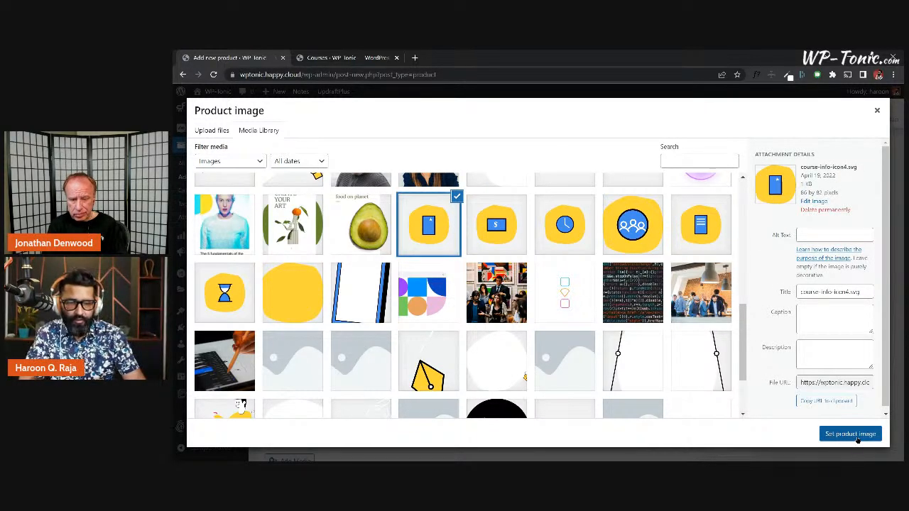
{"action": "left_click", "coordinate": [828, 429]}
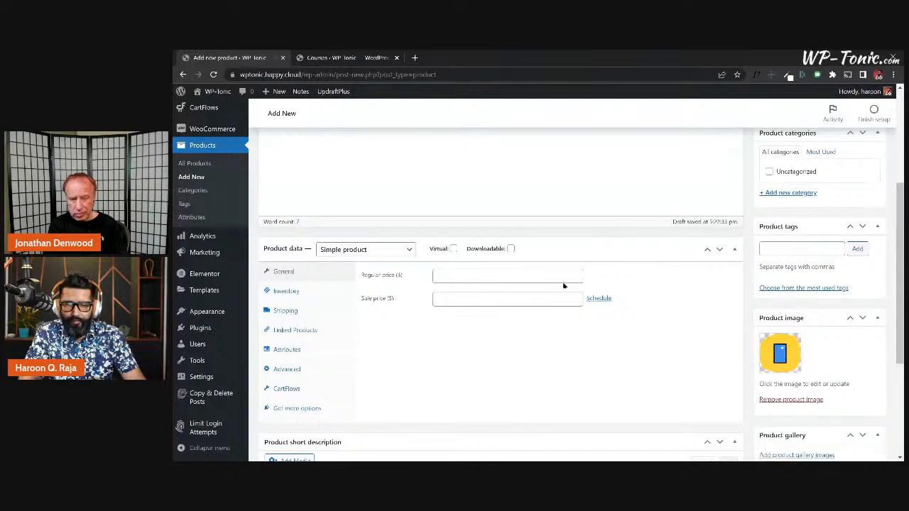
Step: Change the product type of the Development Courses product to Simple subscription
{"action": "scroll", "coordinate": [563, 284], "scroll_direction": "up", "scroll_amount": 1}
{"action": "scroll", "coordinate": [563, 283], "scroll_direction": "up", "scroll_amount": 3}
{"action": "scroll", "coordinate": [464, 335], "scroll_direction": "down", "scroll_amount": 3}
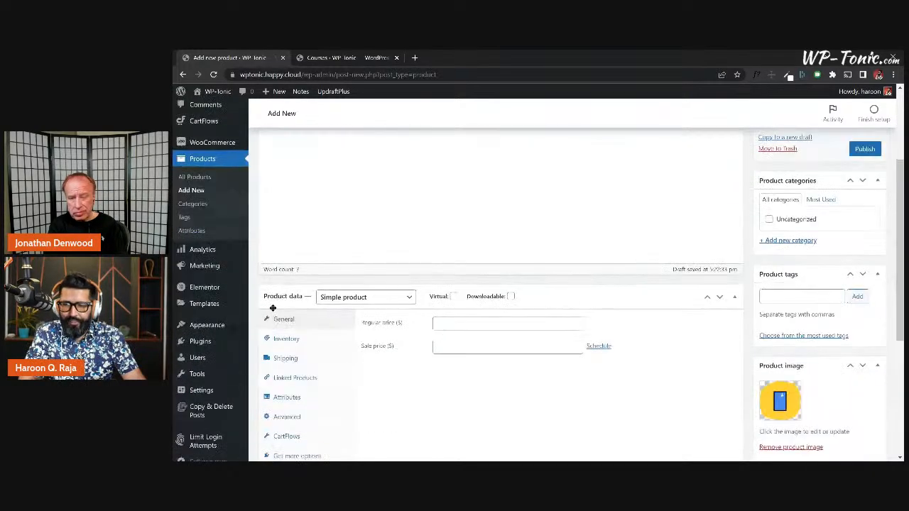
{"action": "left_click", "coordinate": [409, 299]}
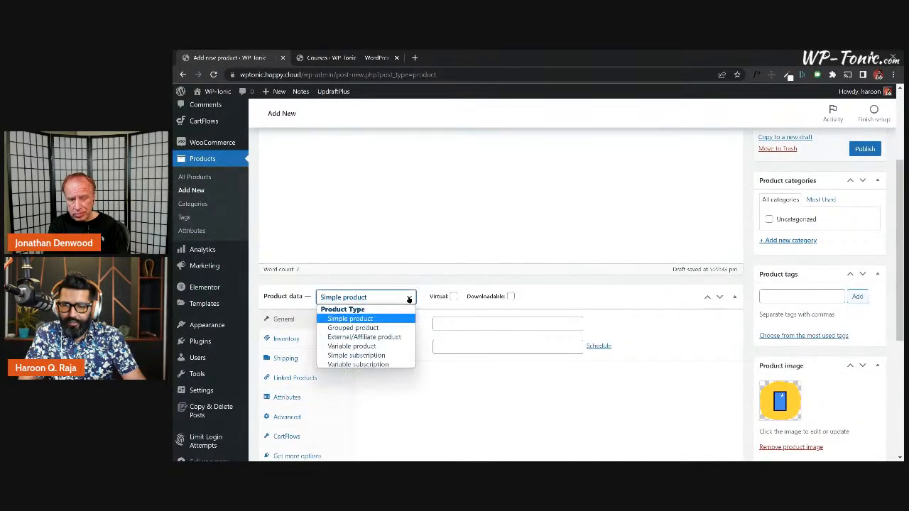
{"action": "left_click", "coordinate": [362, 356]}
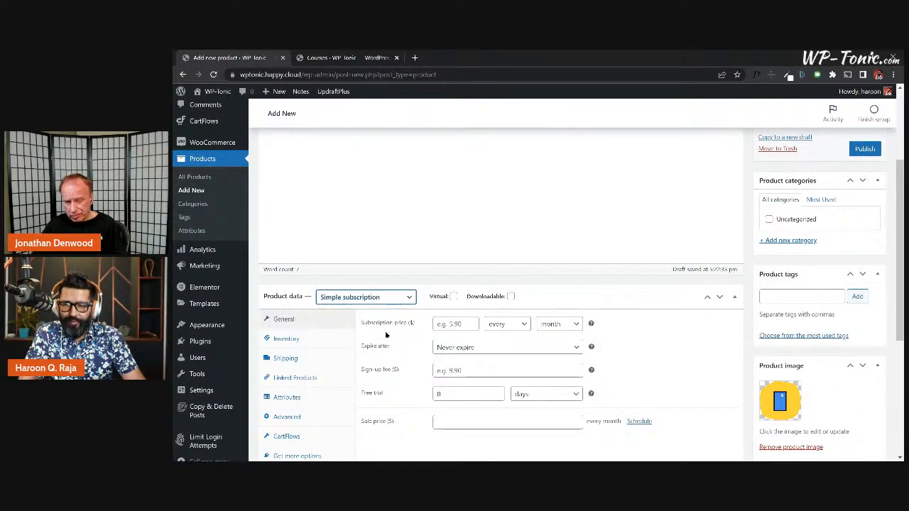
Step: Set the subscription price to $5 every month, expiring after 12 months, and leave the sign-up fee blank
{"action": "scroll", "coordinate": [420, 311], "scroll_direction": "down", "scroll_amount": 1}
{"action": "left_click", "coordinate": [452, 279]}
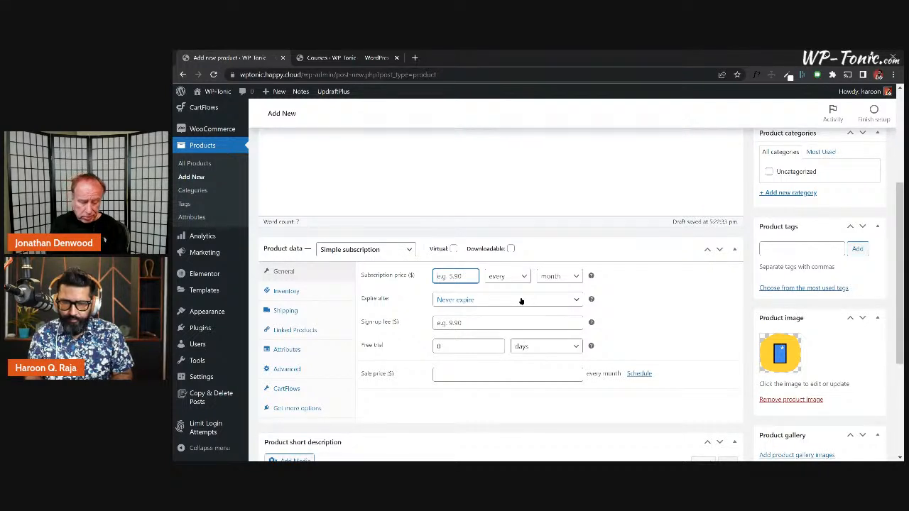
{"action": "type", "text": "5"}
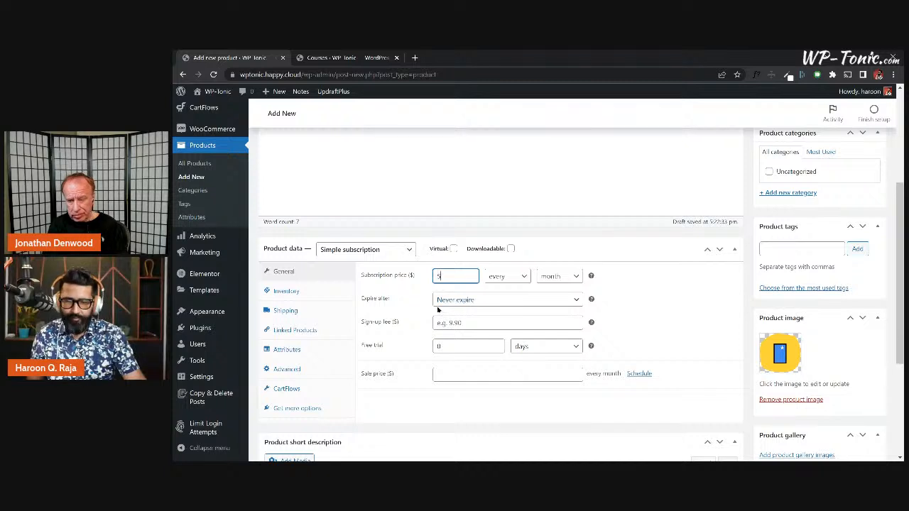
{"action": "left_click", "coordinate": [576, 302]}
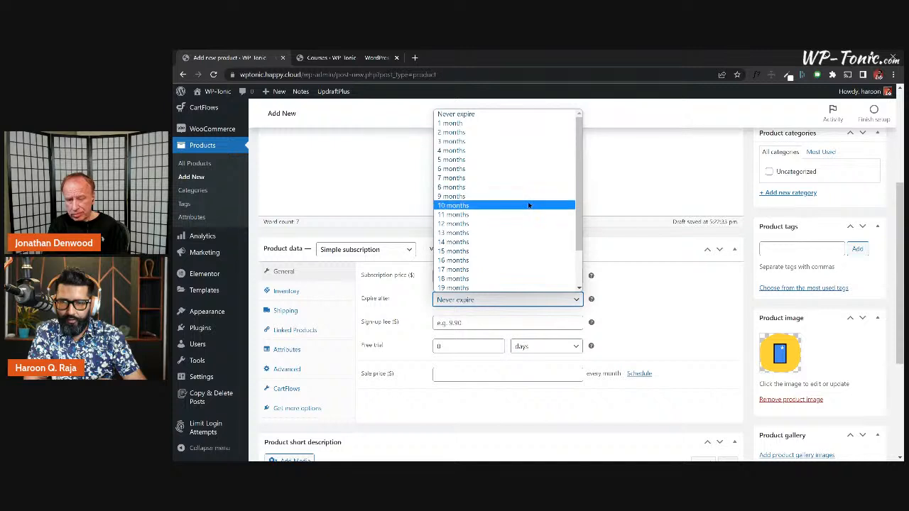
{"action": "left_click", "coordinate": [470, 224]}
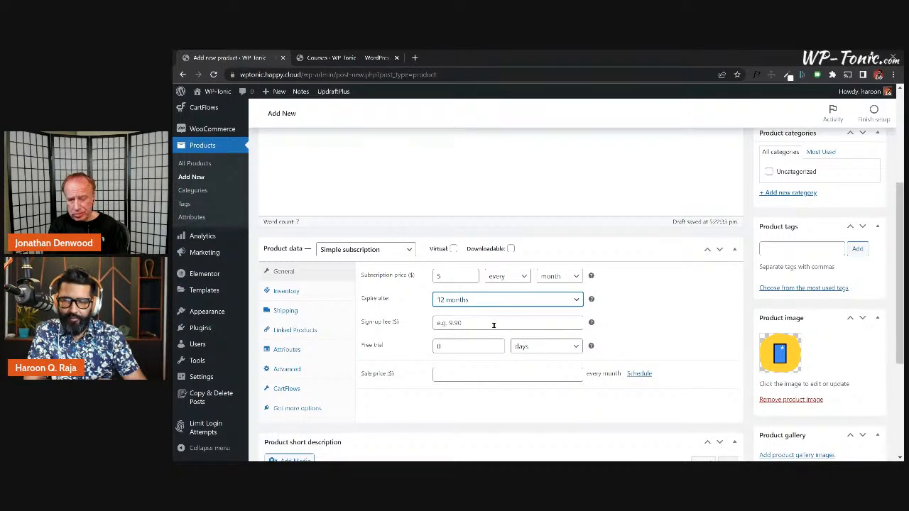
{"action": "left_click", "coordinate": [527, 327]}
{"action": "left_click", "coordinate": [627, 307]}
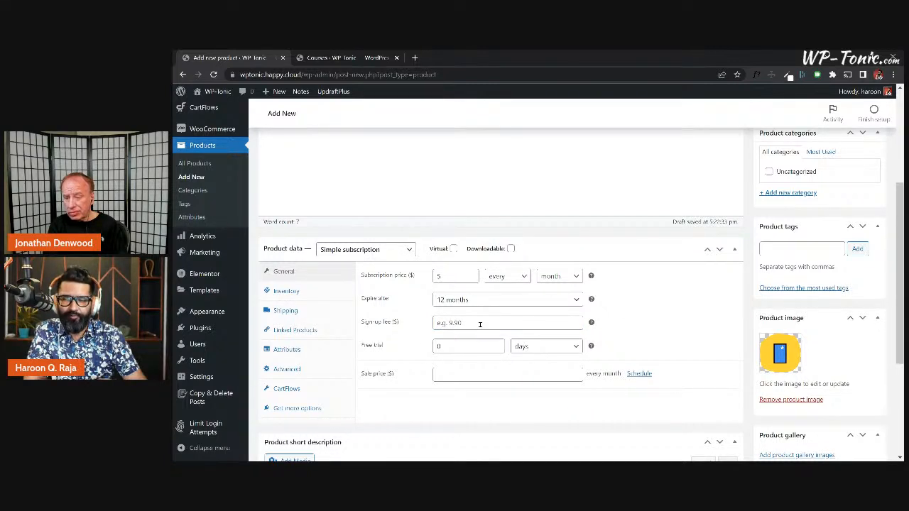
Step: Publish the Development Courses product
{"action": "scroll", "coordinate": [646, 297], "scroll_direction": "down", "scroll_amount": 1}
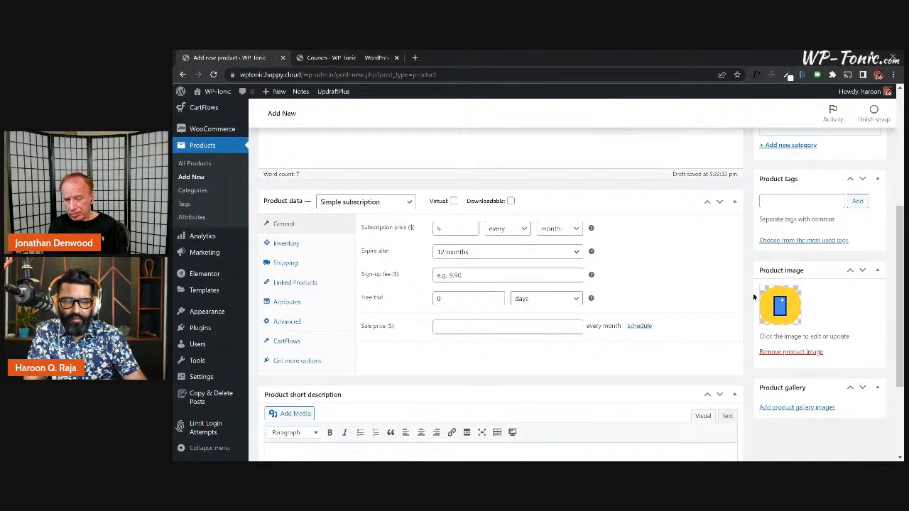
{"action": "scroll", "coordinate": [713, 303], "scroll_direction": "down", "scroll_amount": 1}
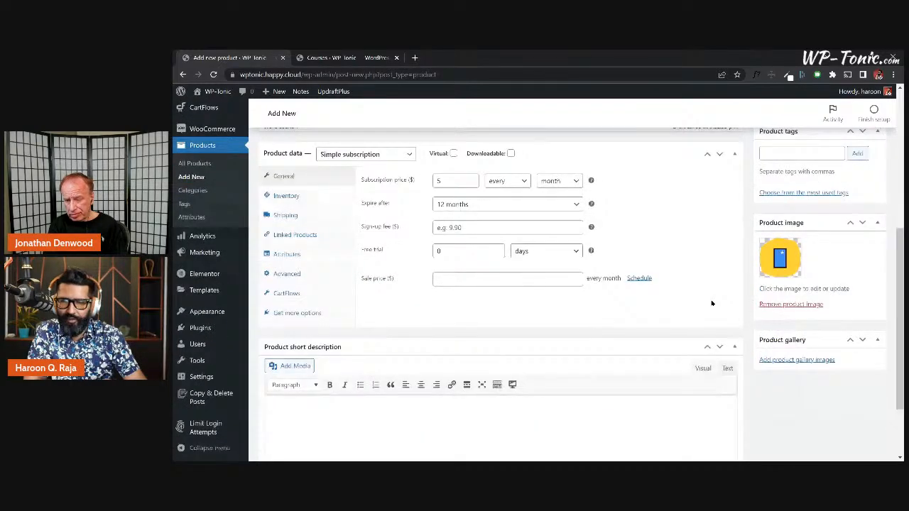
{"action": "scroll", "coordinate": [712, 303], "scroll_direction": "down", "scroll_amount": 1}
{"action": "scroll", "coordinate": [712, 304], "scroll_direction": "up", "scroll_amount": 2}
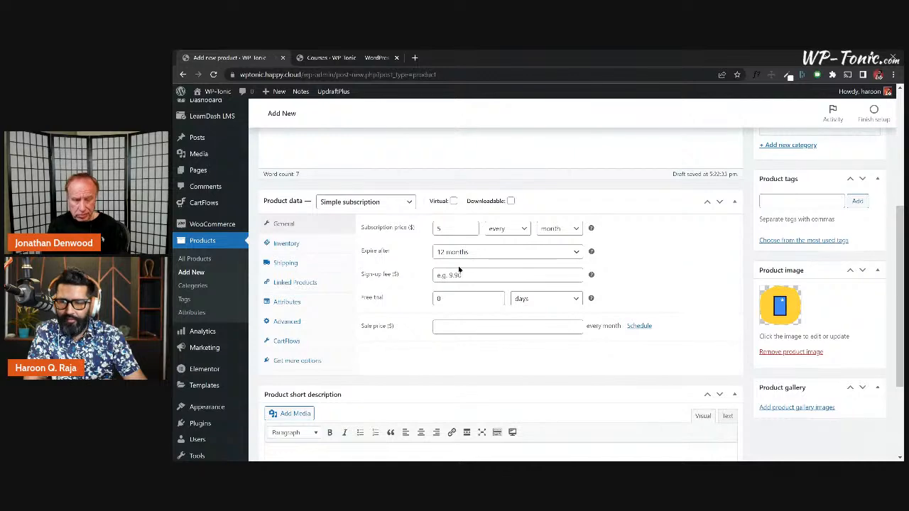
{"action": "scroll", "coordinate": [723, 227], "scroll_direction": "up", "scroll_amount": 5}
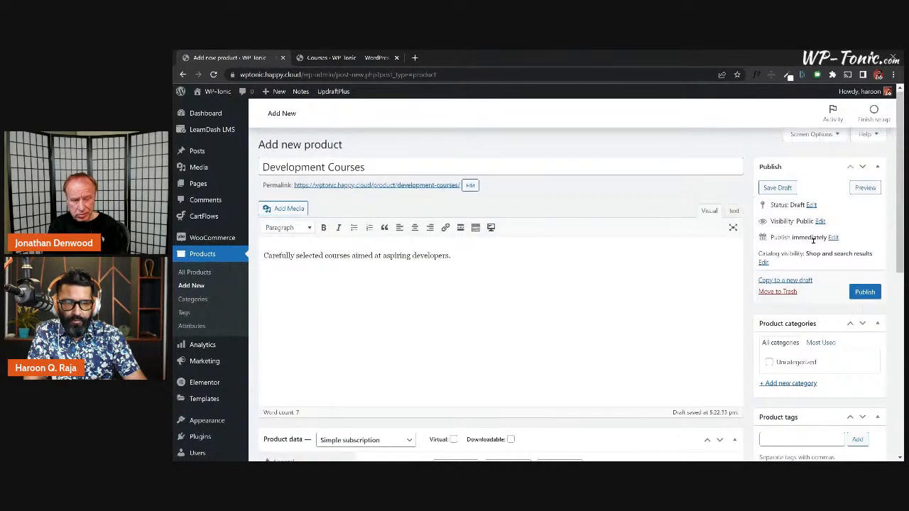
{"action": "left_click", "coordinate": [864, 292]}
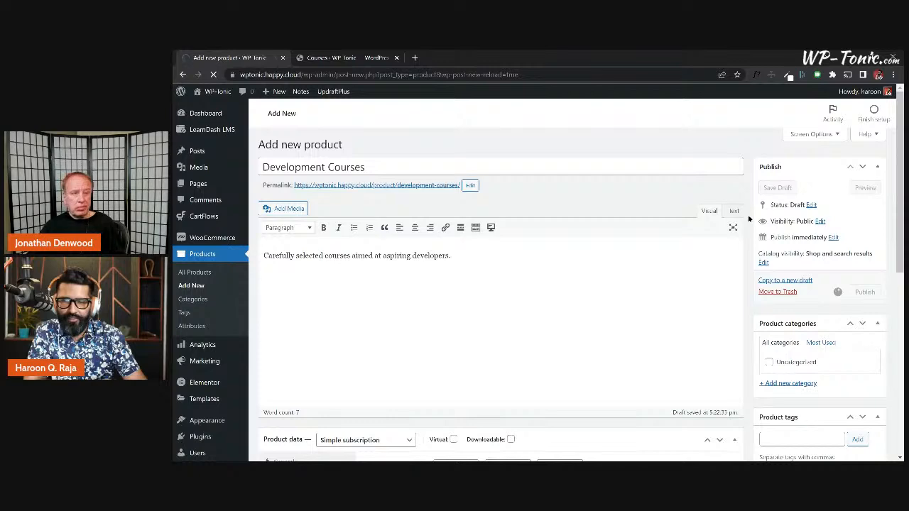
{"action": "scroll", "coordinate": [748, 218], "scroll_direction": "down", "scroll_amount": 5}
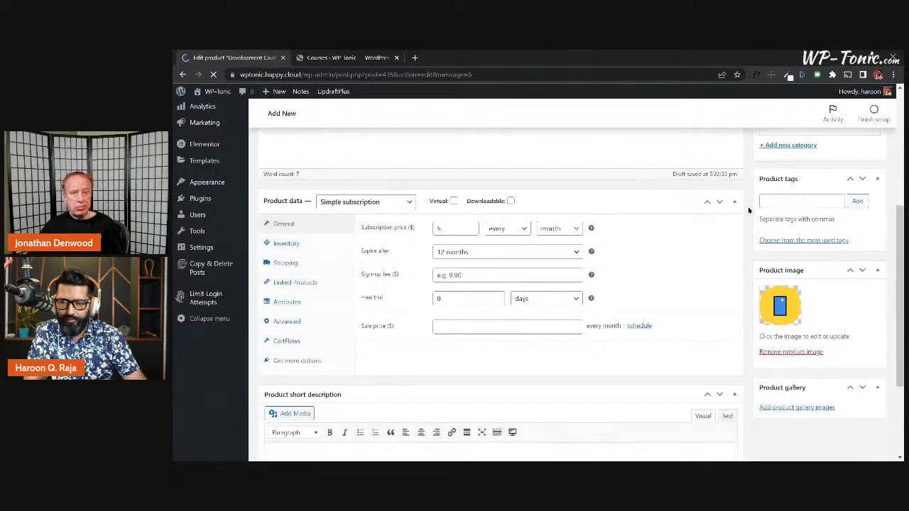
{"action": "scroll", "coordinate": [748, 210], "scroll_direction": "down", "scroll_amount": 2}
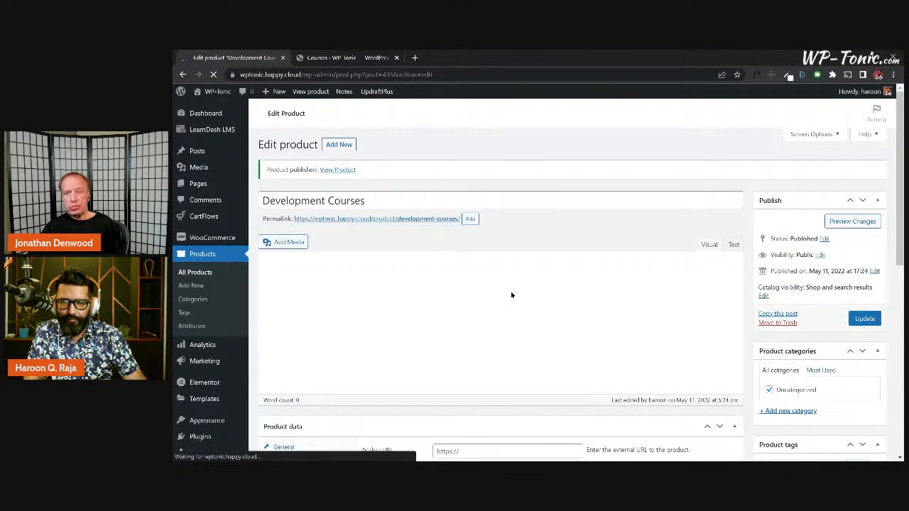
Step: Open the product's permalink in a separate browser tab and examine its price, image, sign-up option and description
{"action": "right_click", "coordinate": [403, 222]}
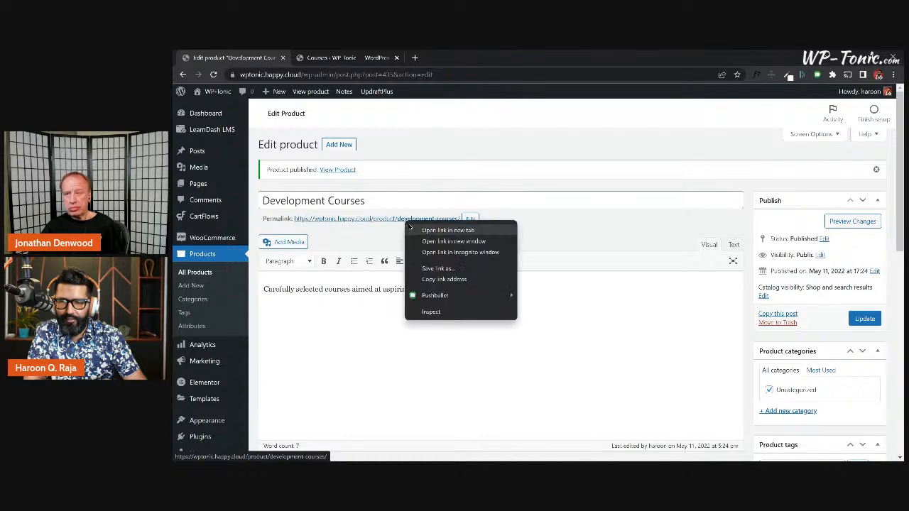
{"action": "left_click", "coordinate": [419, 229]}
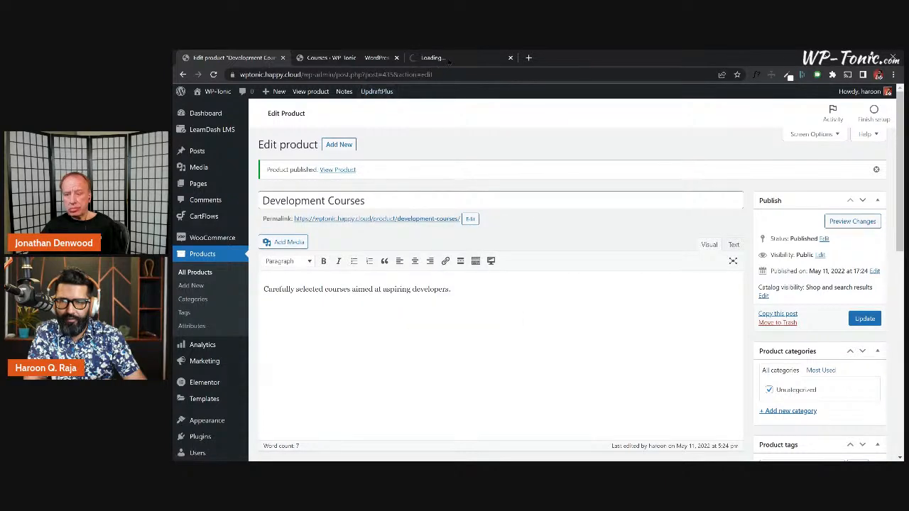
{"action": "left_click", "coordinate": [450, 59]}
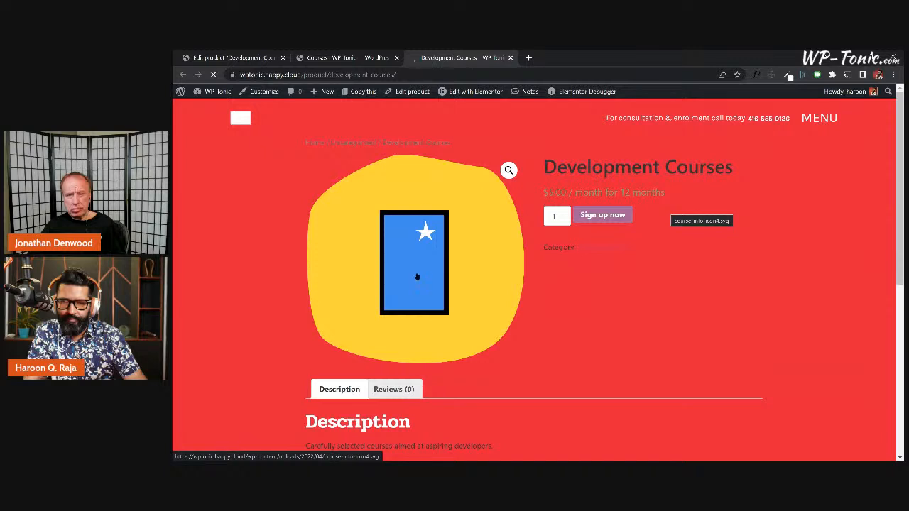
{"action": "scroll", "coordinate": [714, 215], "scroll_direction": "down", "scroll_amount": 4}
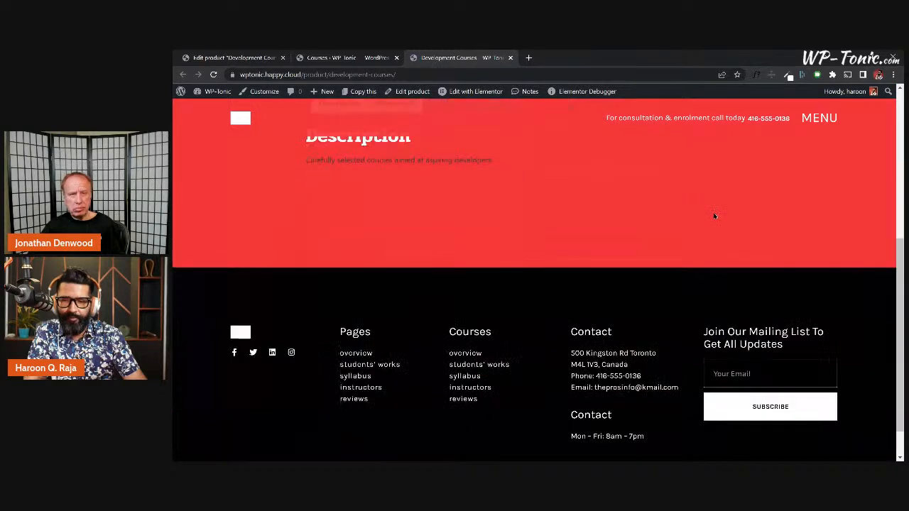
{"action": "scroll", "coordinate": [714, 216], "scroll_direction": "up", "scroll_amount": 4}
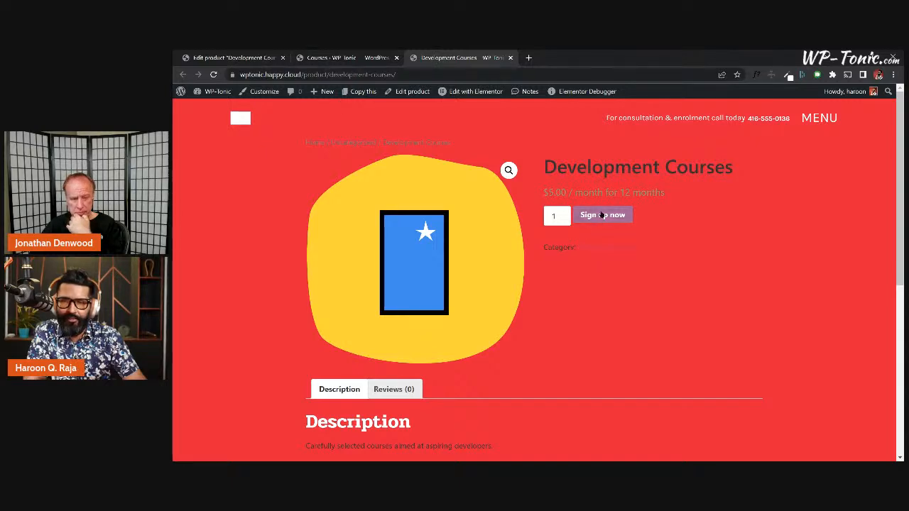
Step: Check the LearnDash course list in its browser tab and return to editing the Development Courses product
{"action": "left_click", "coordinate": [334, 58]}
{"action": "scroll", "coordinate": [629, 305], "scroll_direction": "down", "scroll_amount": 2}
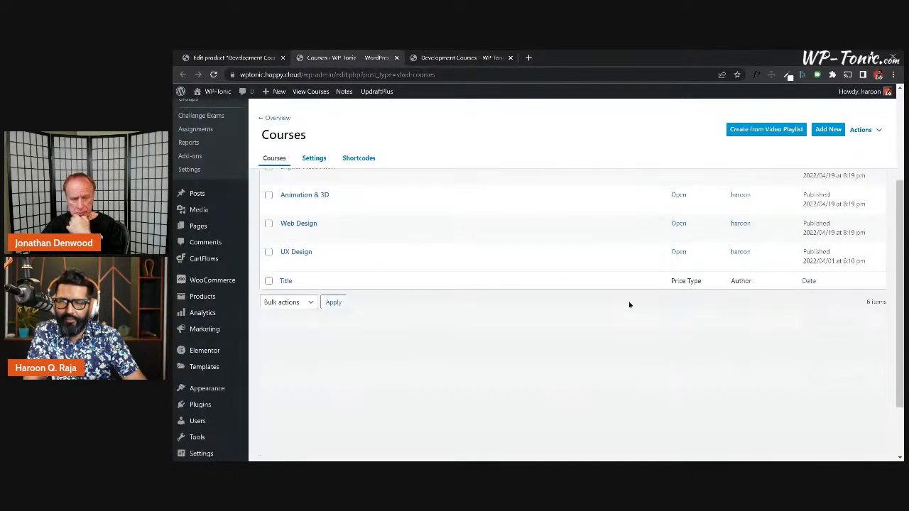
{"action": "scroll", "coordinate": [629, 305], "scroll_direction": "up", "scroll_amount": 2}
{"action": "left_click", "coordinate": [244, 60]}
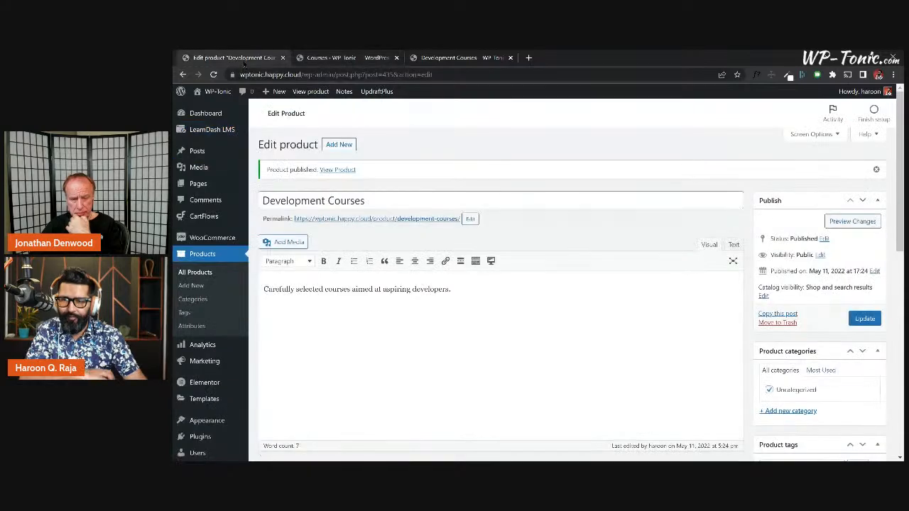
Step: Move the sentence "Carefully selected courses aimed at aspiring developers." from the main product description into the product short description
{"action": "scroll", "coordinate": [446, 348], "scroll_direction": "down", "scroll_amount": 4}
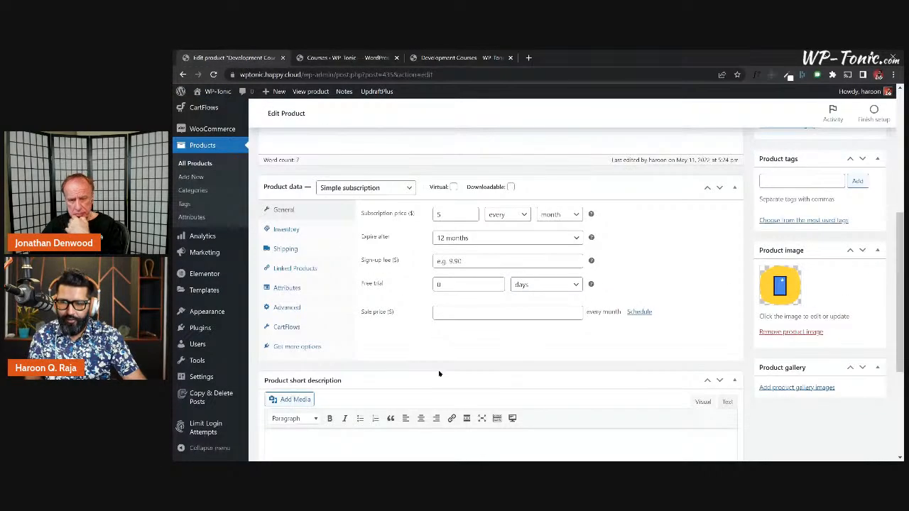
{"action": "scroll", "coordinate": [438, 374], "scroll_direction": "up", "scroll_amount": 4}
{"action": "scroll", "coordinate": [438, 374], "scroll_direction": "down", "scroll_amount": 6}
{"action": "left_click", "coordinate": [346, 324]}
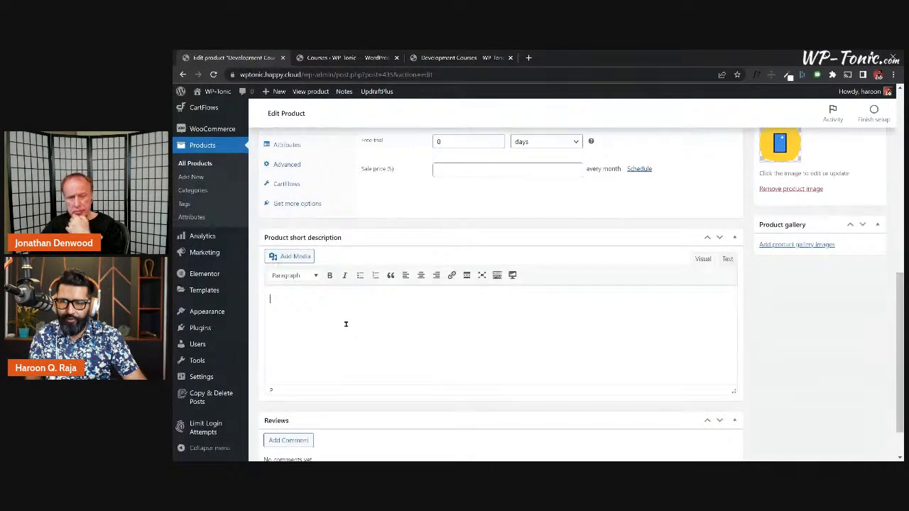
{"action": "scroll", "coordinate": [346, 324], "scroll_direction": "up", "scroll_amount": 6}
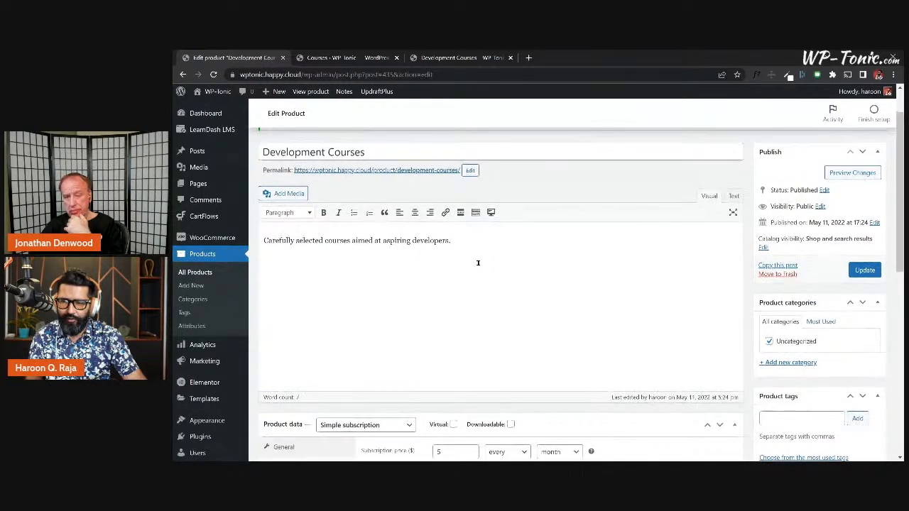
{"action": "scroll", "coordinate": [477, 261], "scroll_direction": "down", "scroll_amount": 3}
{"action": "scroll", "coordinate": [478, 263], "scroll_direction": "down", "scroll_amount": 2}
{"action": "scroll", "coordinate": [478, 262], "scroll_direction": "up", "scroll_amount": 1}
{"action": "scroll", "coordinate": [479, 265], "scroll_direction": "down", "scroll_amount": 1}
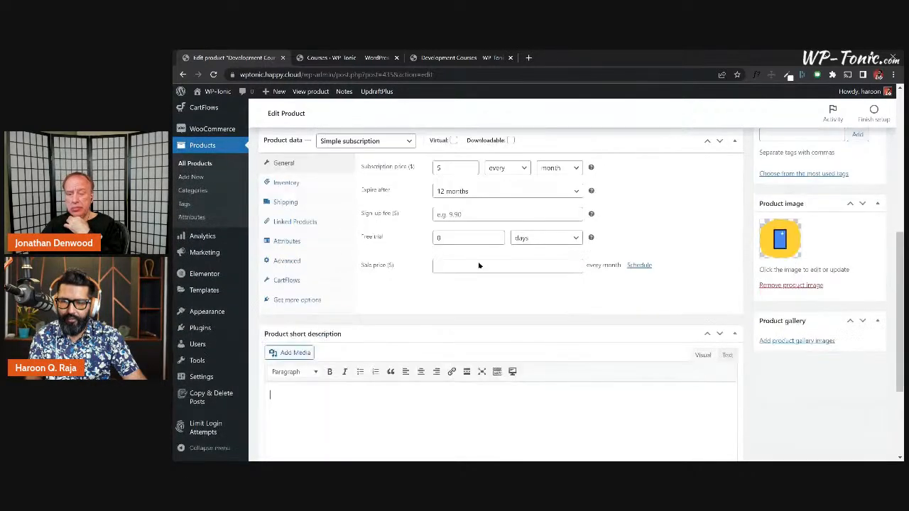
{"action": "scroll", "coordinate": [480, 265], "scroll_direction": "up", "scroll_amount": 2}
{"action": "scroll", "coordinate": [479, 265], "scroll_direction": "down", "scroll_amount": 2}
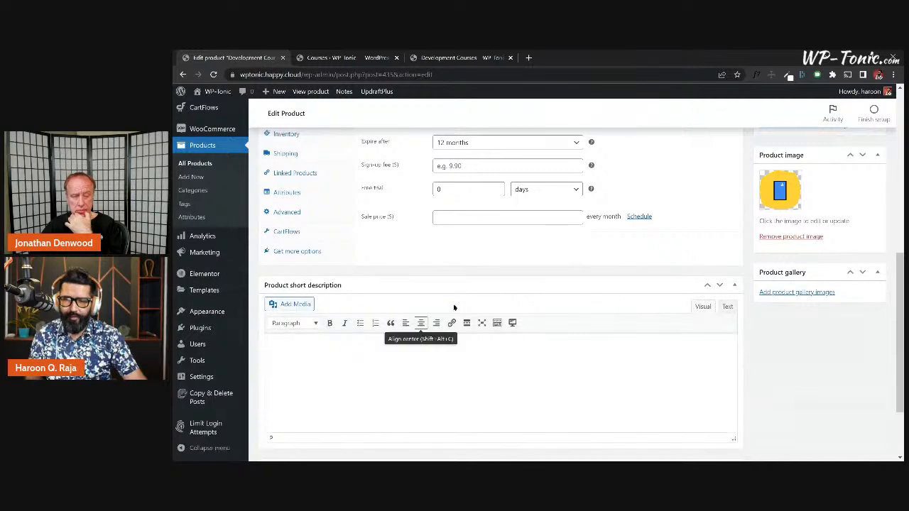
{"action": "scroll", "coordinate": [455, 308], "scroll_direction": "up", "scroll_amount": 8}
{"action": "left_click_drag", "start_coordinate": [451, 290], "coordinate": [261, 290]}
{"action": "key", "text": "ctrl+x"}
{"action": "scroll", "coordinate": [493, 374], "scroll_direction": "down", "scroll_amount": 8}
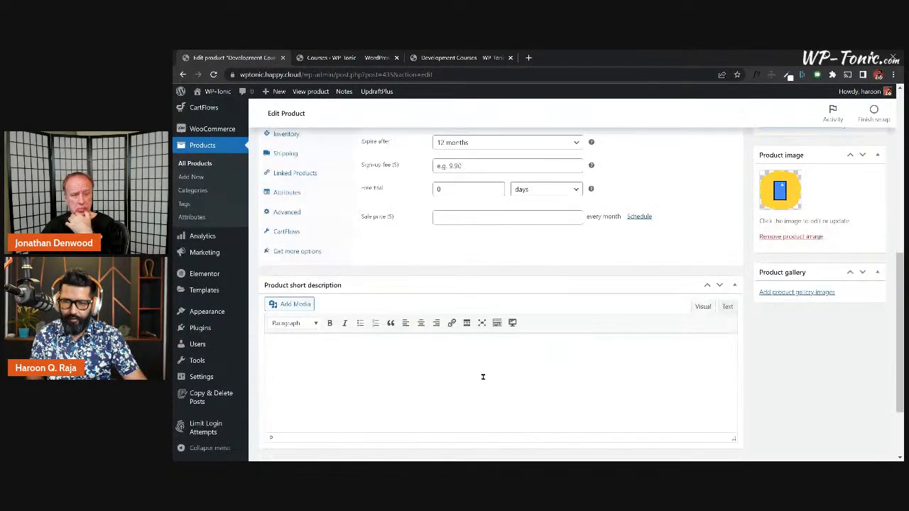
{"action": "left_click", "coordinate": [482, 376]}
{"action": "key", "text": "ctrl+v"}
Step: Open hipsum.co in a new browser tab and generate "Hipster, neat." filler paragraphs without the "Start with 'I'm baby...'" option
{"action": "left_click", "coordinate": [528, 60]}
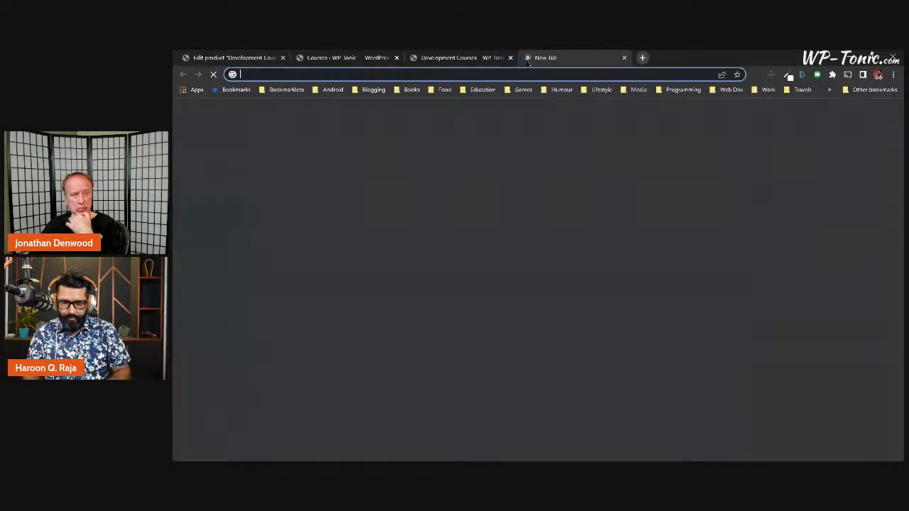
{"action": "type", "text": "hipsu"}
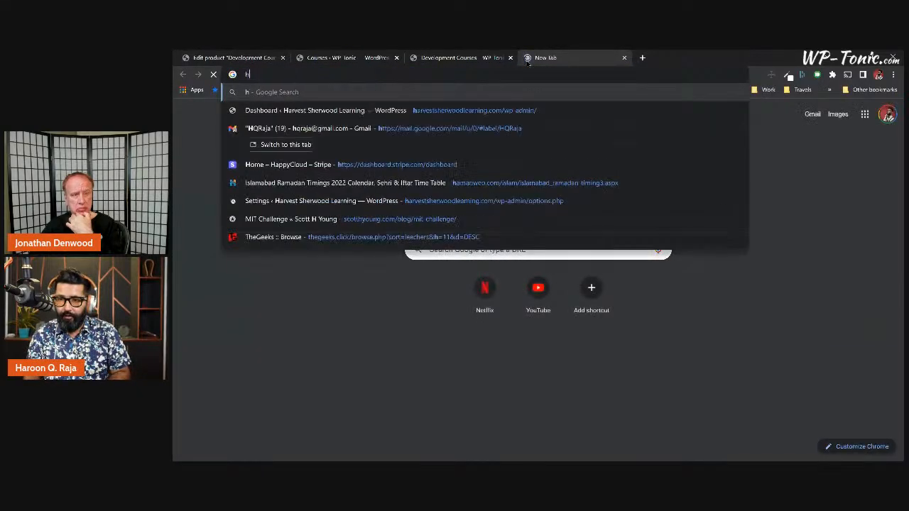
{"action": "type", "text": "m"}
{"action": "key", "text": "Return"}
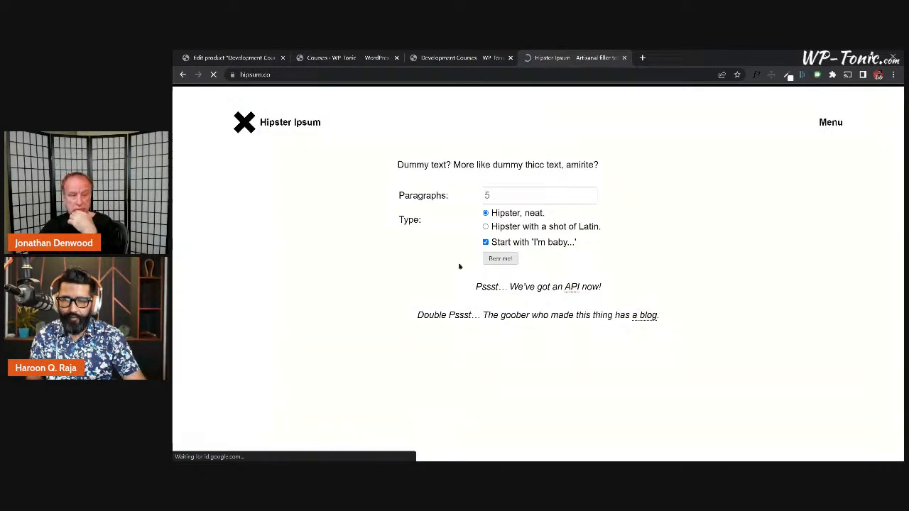
{"action": "left_click", "coordinate": [482, 243]}
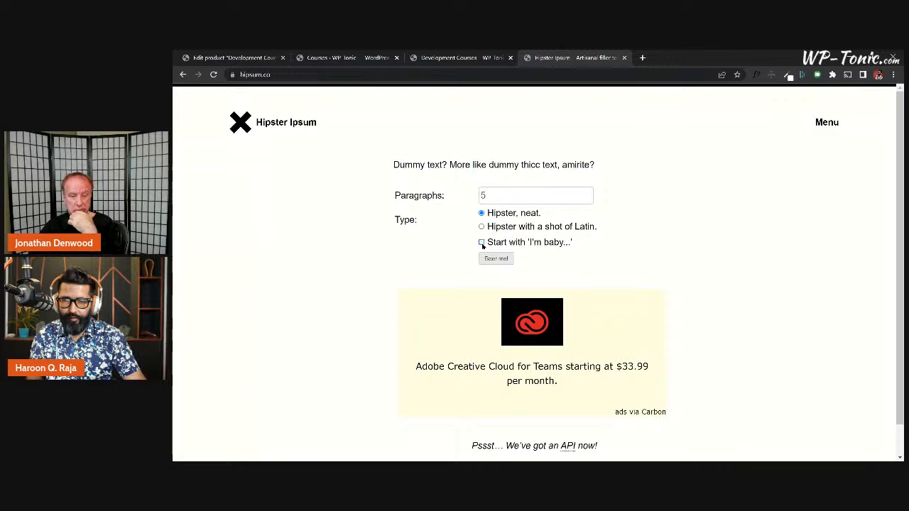
{"action": "left_click", "coordinate": [496, 259]}
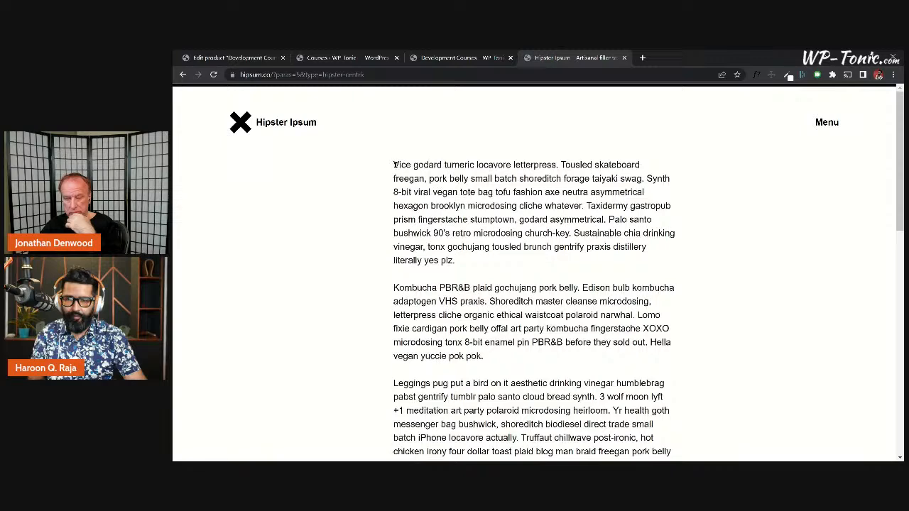
Step: Copy the first two Hipster Ipsum paragraphs into the main description of the Development Courses product
{"action": "left_click_drag", "start_coordinate": [392, 287], "coordinate": [624, 454]}
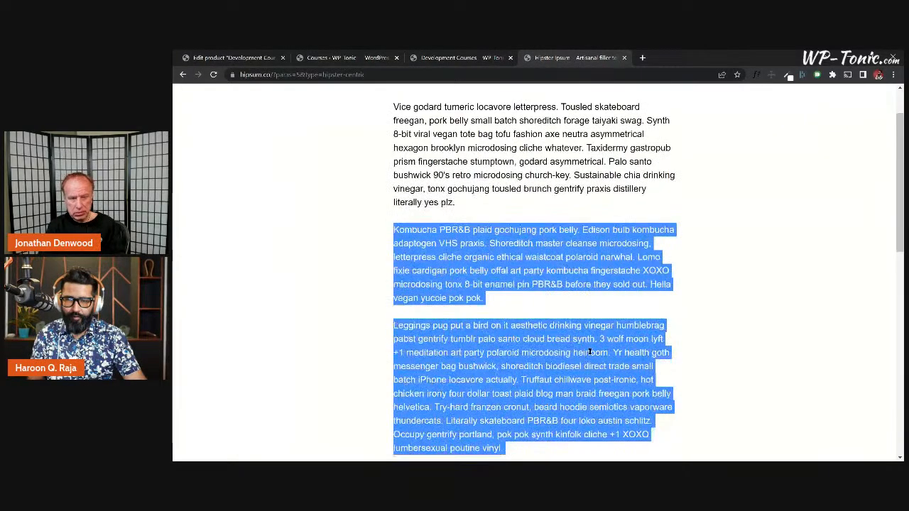
{"action": "left_click", "coordinate": [396, 96]}
{"action": "left_click_drag", "start_coordinate": [396, 96], "coordinate": [513, 287]}
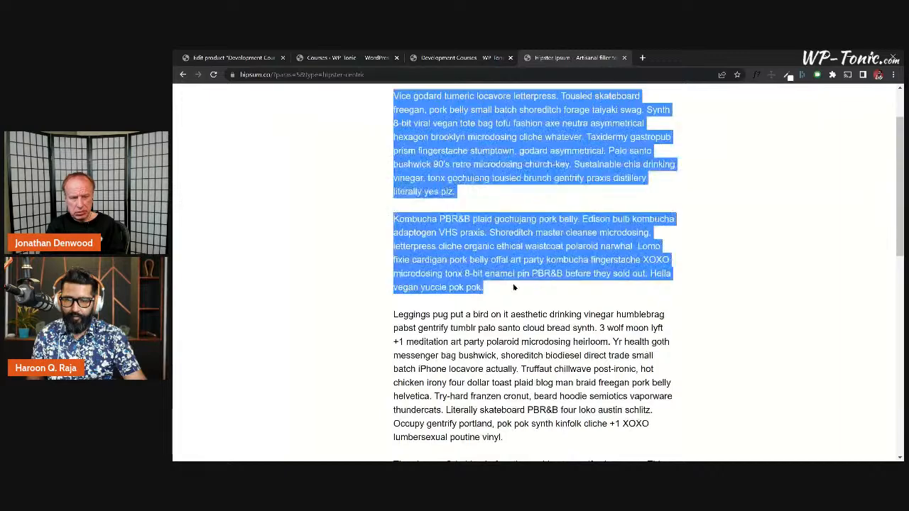
{"action": "left_click", "coordinate": [317, 60]}
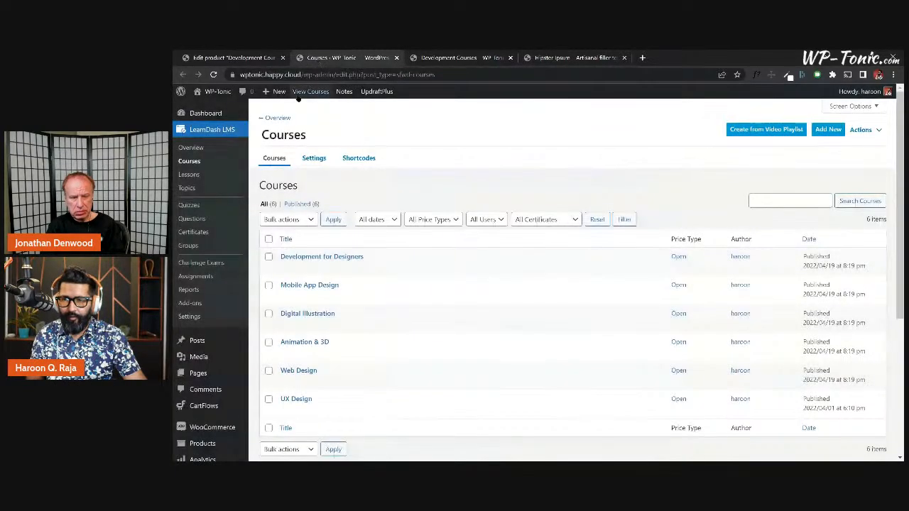
{"action": "left_click", "coordinate": [249, 59]}
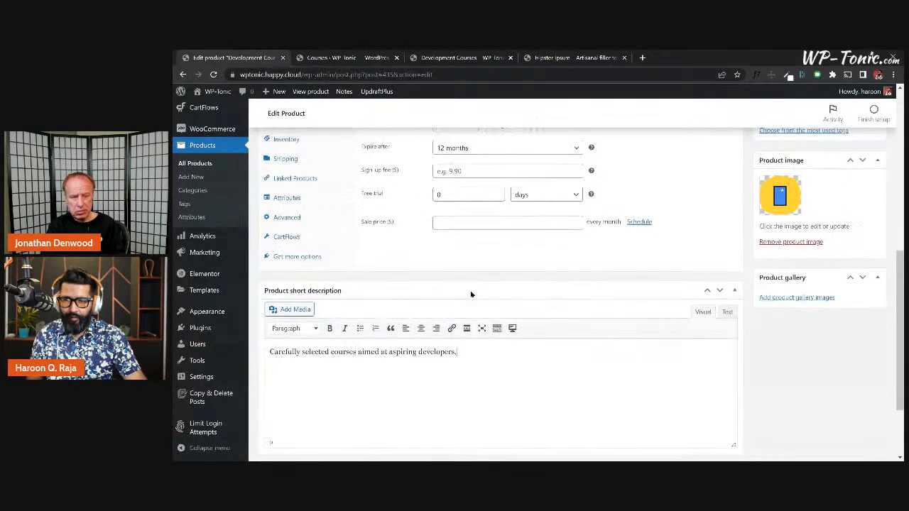
{"action": "scroll", "coordinate": [470, 294], "scroll_direction": "up", "scroll_amount": 10}
{"action": "left_click", "coordinate": [430, 260]}
{"action": "key", "text": "ctrl+v"}
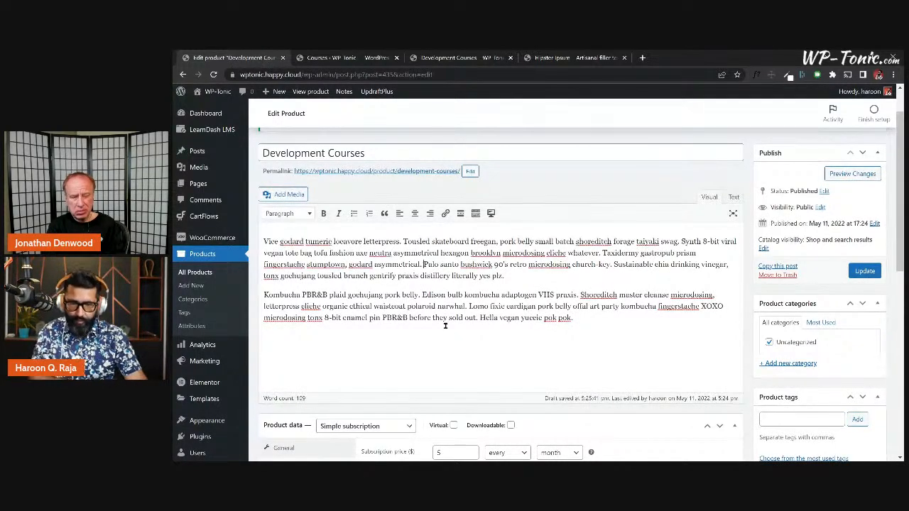
Step: Rearrange the description into three paragraphs, with breaks before "Palo santo" and "Shoreditch", and update the product
{"action": "left_click", "coordinate": [423, 264]}
{"action": "key", "text": "Return"}
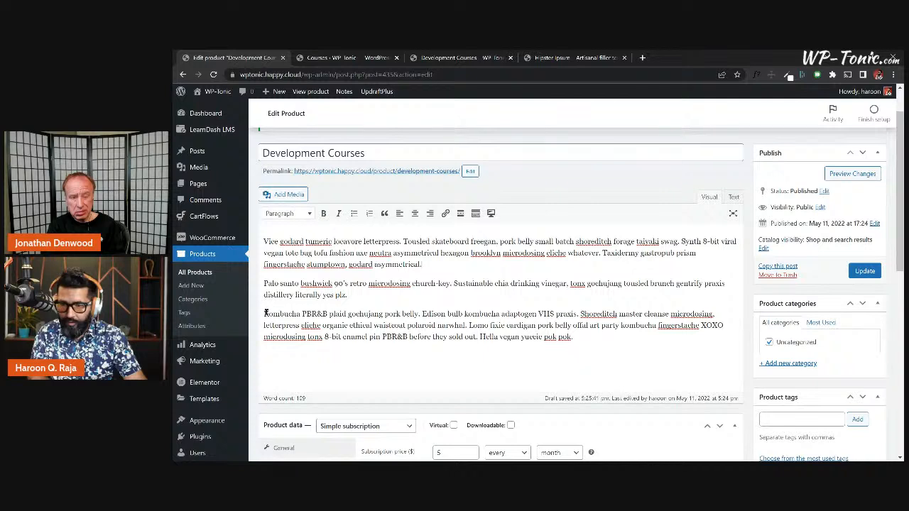
{"action": "key", "text": "BackSpace"}
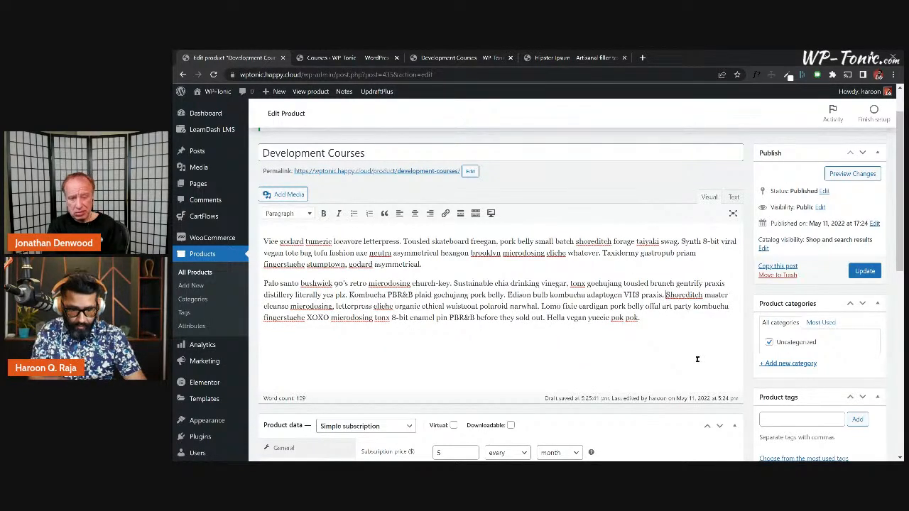
{"action": "left_click", "coordinate": [664, 295]}
{"action": "key", "text": "Return"}
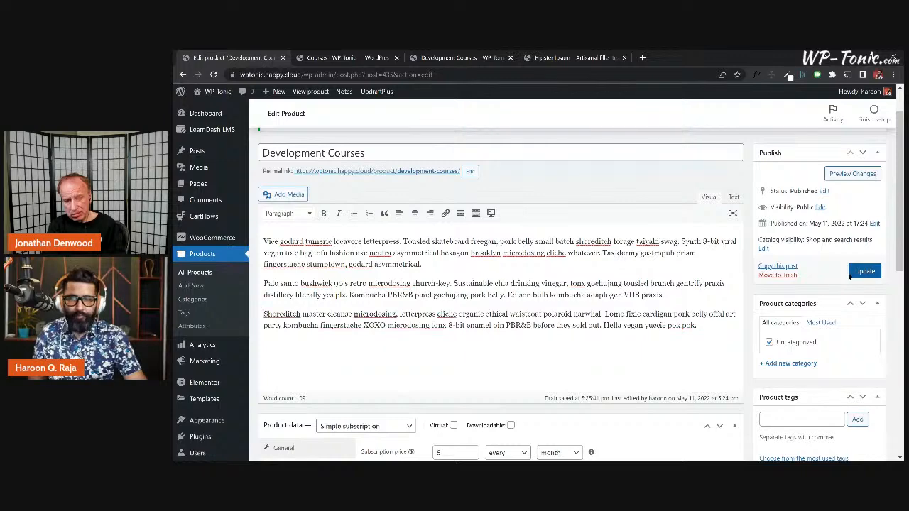
{"action": "left_click", "coordinate": [851, 275]}
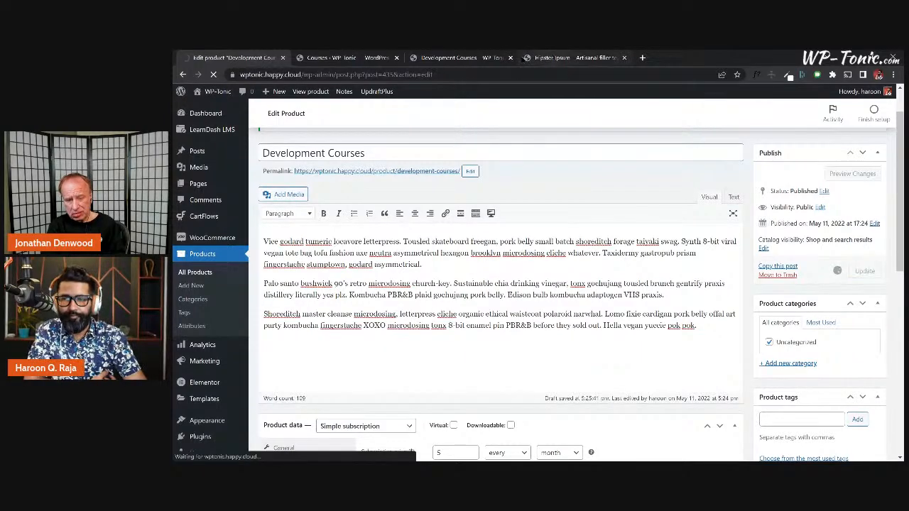
Step: Reload the Development Courses product page and examine its short description and full description, moving the Courses browser tab to first place
{"action": "left_click", "coordinate": [461, 58]}
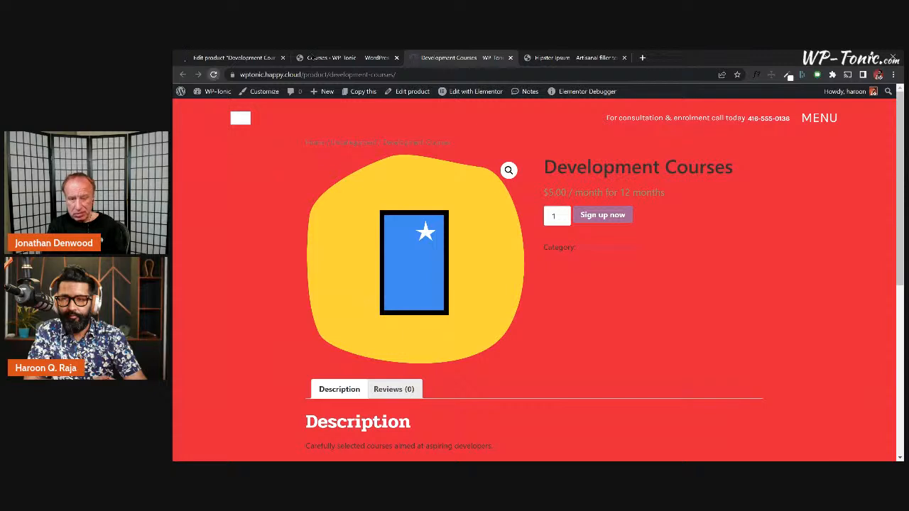
{"action": "left_click", "coordinate": [213, 75]}
{"action": "left_click_drag", "start_coordinate": [341, 58], "coordinate": [237, 58]}
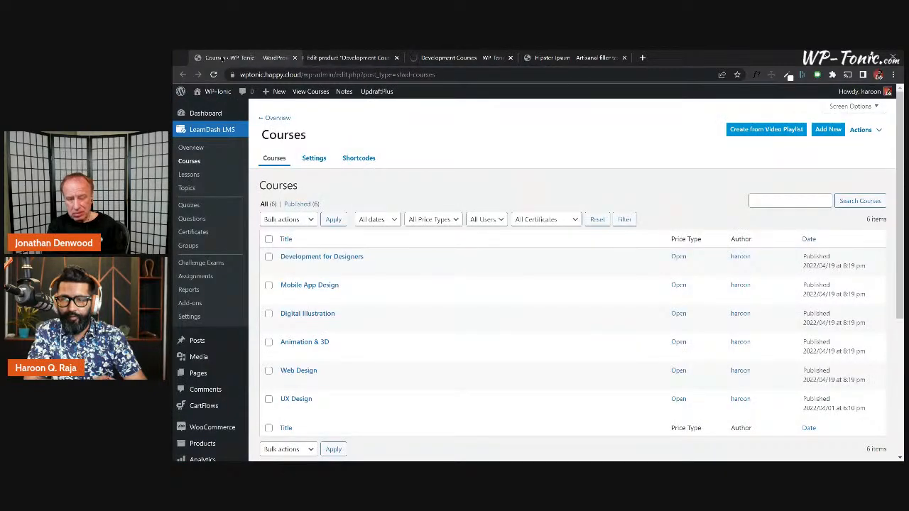
{"action": "left_click", "coordinate": [442, 61]}
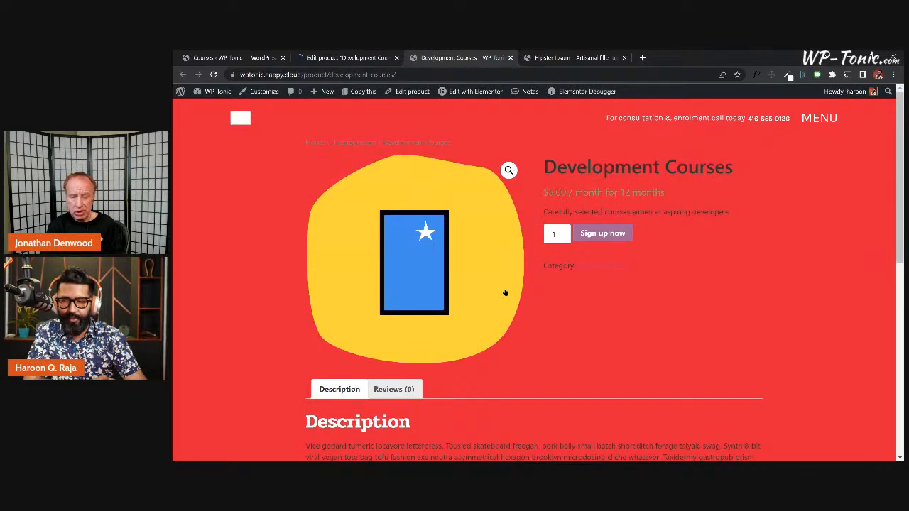
{"action": "scroll", "coordinate": [502, 295], "scroll_direction": "down", "scroll_amount": 2}
{"action": "scroll", "coordinate": [461, 295], "scroll_direction": "down", "scroll_amount": 2}
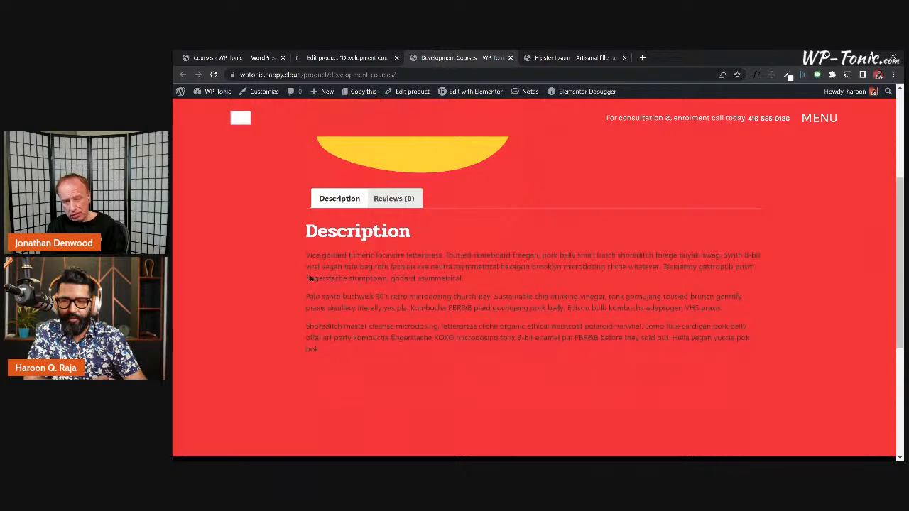
{"action": "scroll", "coordinate": [391, 278], "scroll_direction": "down", "scroll_amount": 3}
{"action": "scroll", "coordinate": [391, 279], "scroll_direction": "up", "scroll_amount": 7}
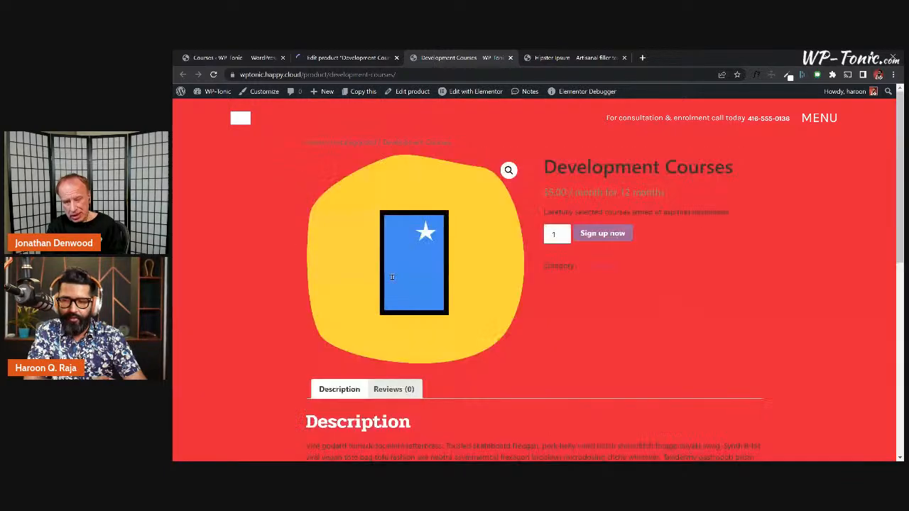
{"action": "scroll", "coordinate": [392, 377], "scroll_direction": "down", "scroll_amount": 3}
{"action": "scroll", "coordinate": [435, 288], "scroll_direction": "up", "scroll_amount": 3}
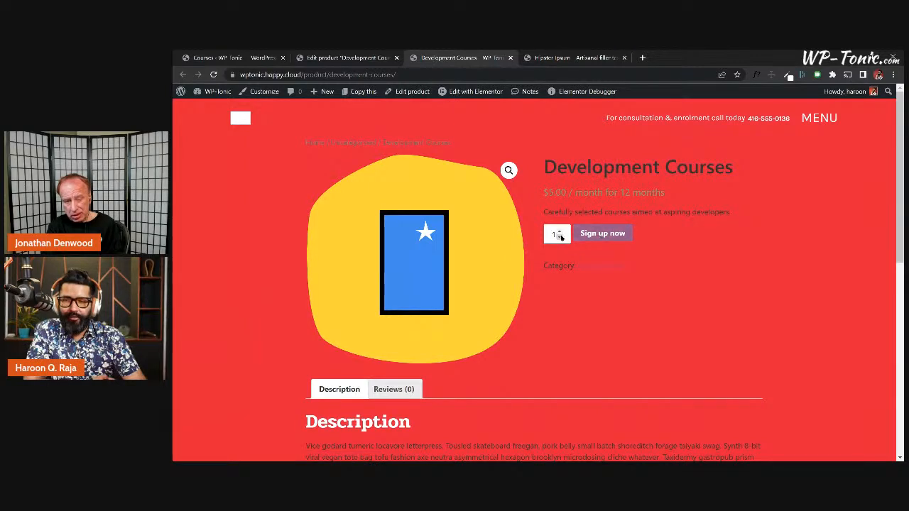
Step: Open the Development Courses product page's address in a new incognito window
{"action": "right_click", "coordinate": [607, 236]}
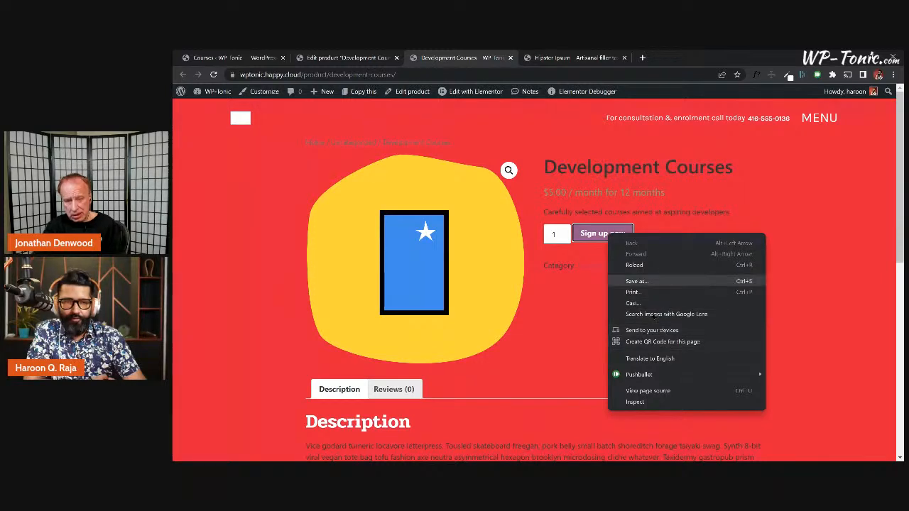
{"action": "left_click", "coordinate": [587, 265]}
{"action": "left_click", "coordinate": [593, 75]}
{"action": "key", "text": "ctrl+c"}
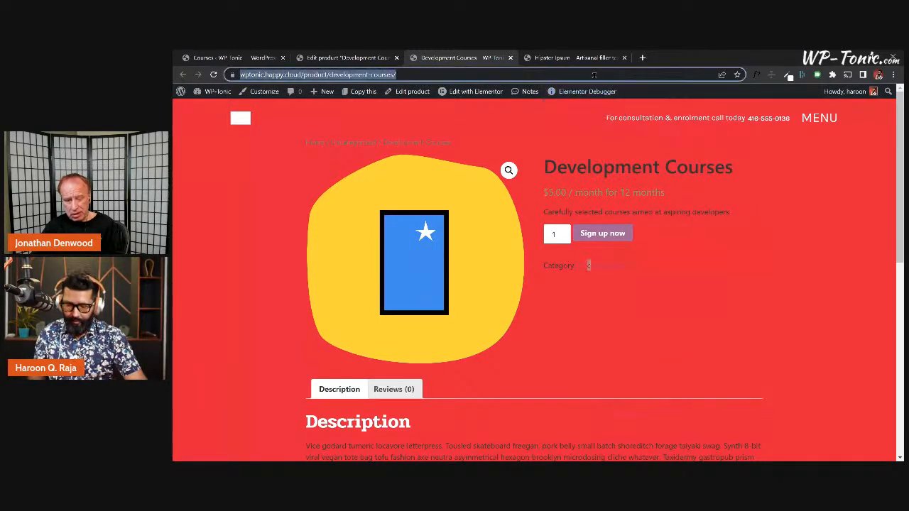
{"action": "left_click", "coordinate": [893, 75]}
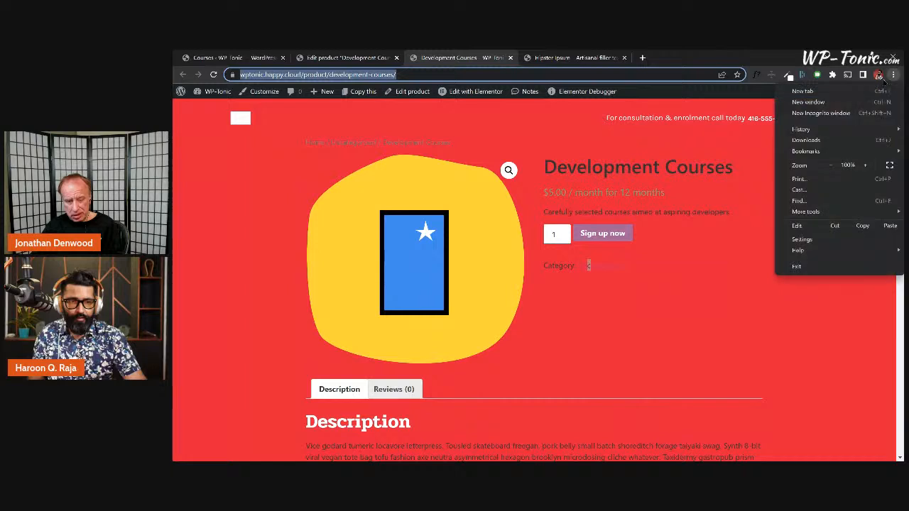
{"action": "left_click", "coordinate": [817, 113]}
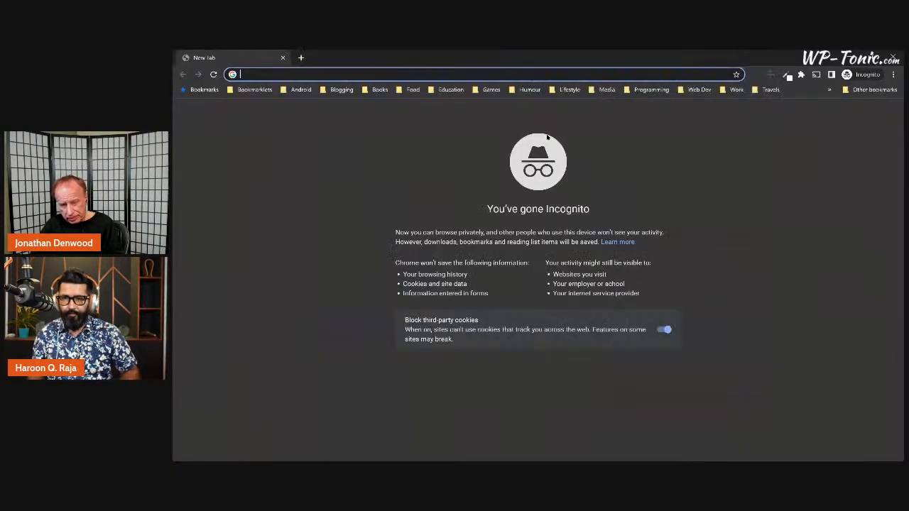
{"action": "key", "text": "ctrl+v"}
{"action": "key", "text": "Return"}
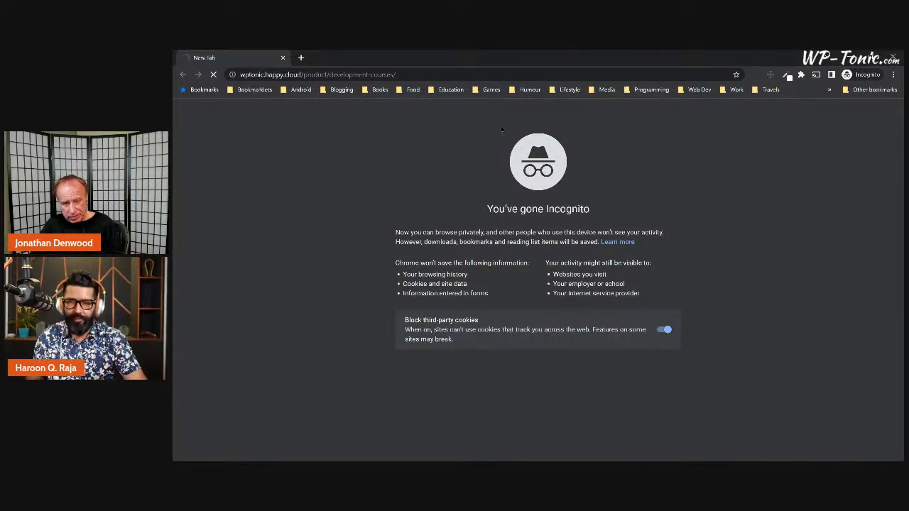
{"action": "key", "text": "alt+Tab"}
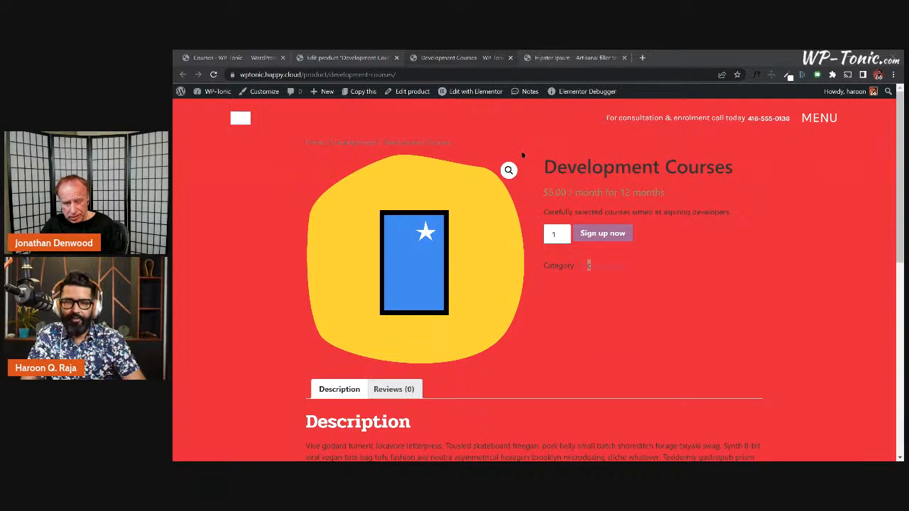
{"action": "key", "text": "alt+Tab"}
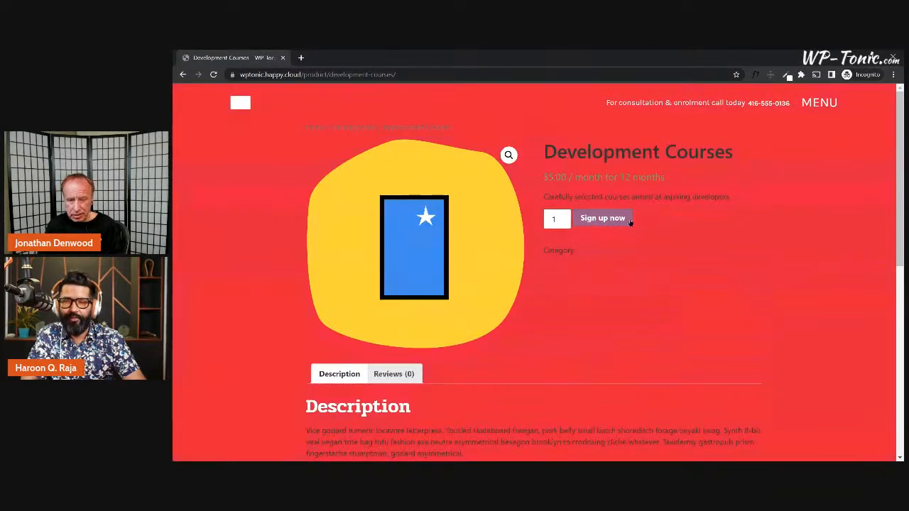
Step: Add one Development Courses subscription to the cart as a logged-out visitor and try to view the cart
{"action": "left_click", "coordinate": [602, 222]}
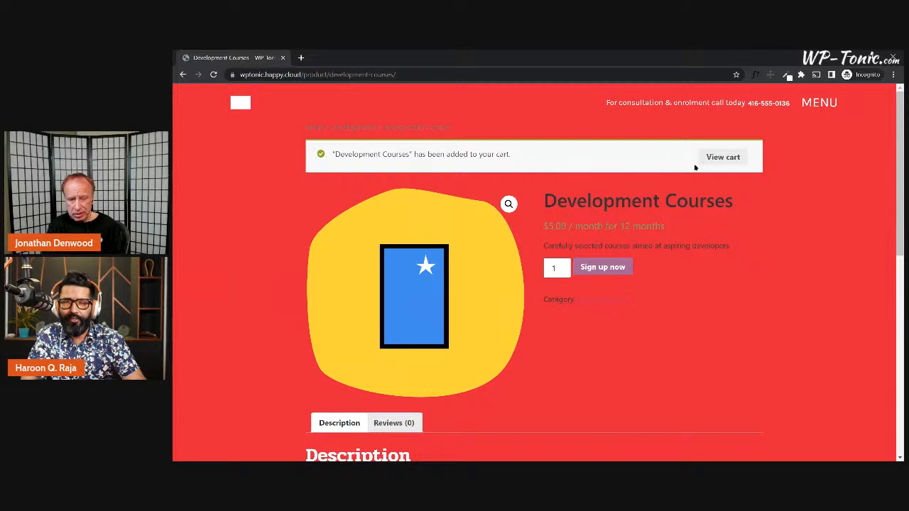
{"action": "left_click", "coordinate": [719, 157]}
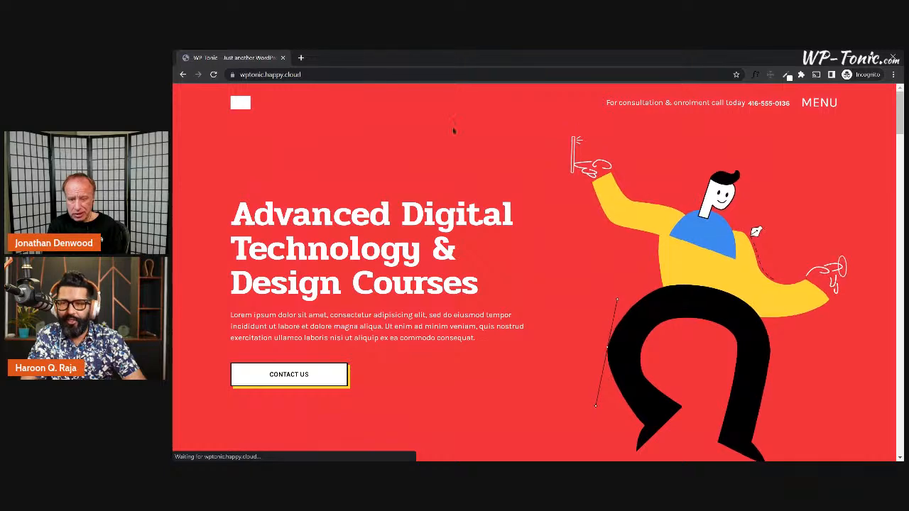
{"action": "scroll", "coordinate": [564, 245], "scroll_direction": "down", "scroll_amount": 5}
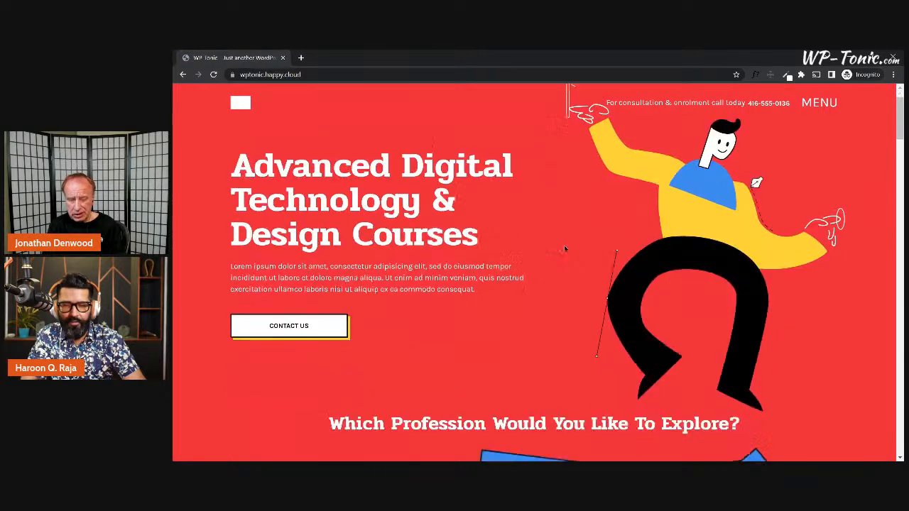
{"action": "scroll", "coordinate": [570, 230], "scroll_direction": "up", "scroll_amount": 5}
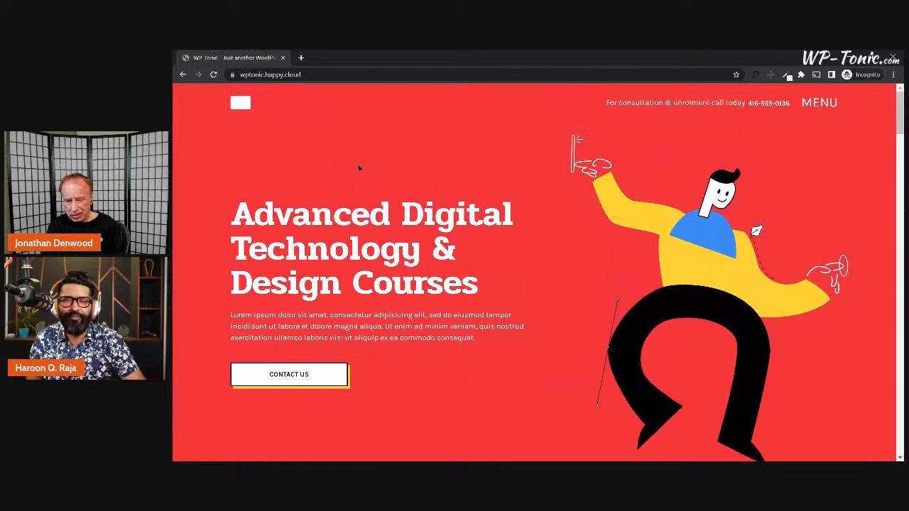
Step: Return to the regular browser window and look over the LearnDash course list and the WordPress admin sections
{"action": "key", "text": "alt+Tab"}
{"action": "left_click", "coordinate": [253, 205]}
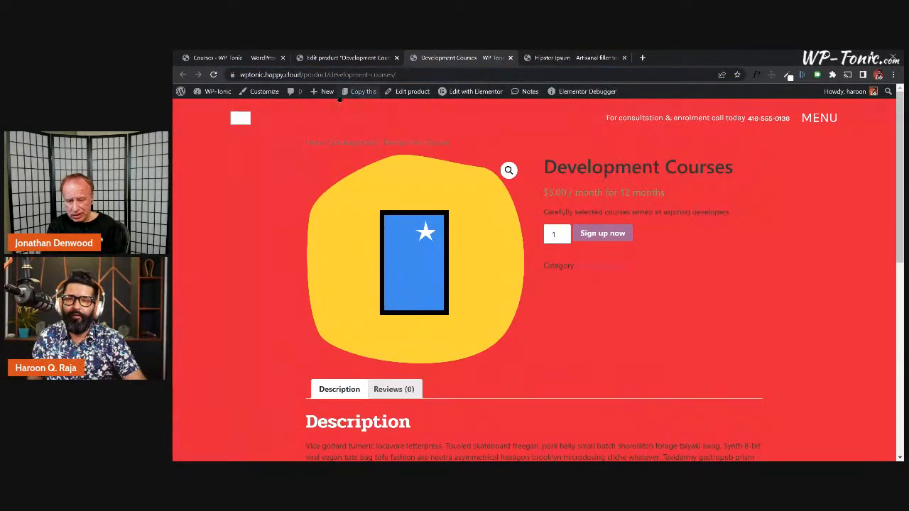
{"action": "left_click", "coordinate": [337, 59]}
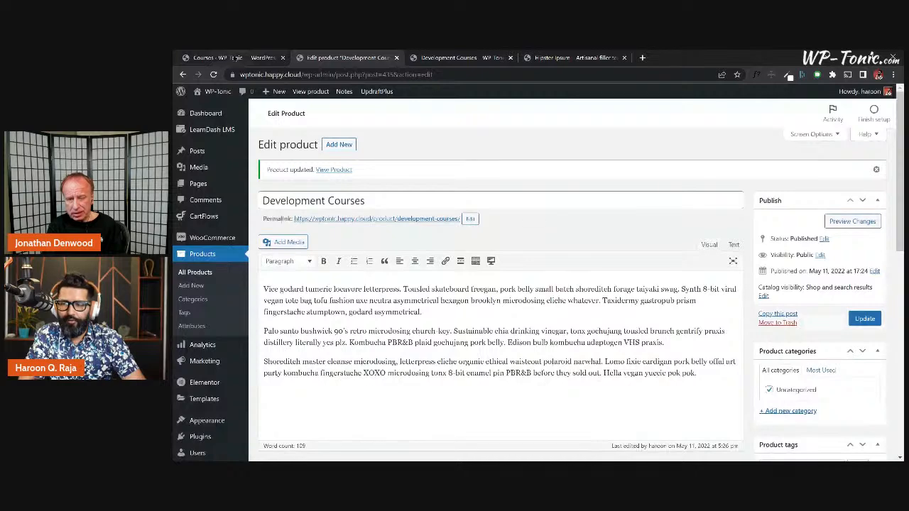
{"action": "left_click", "coordinate": [226, 58]}
{"action": "scroll", "coordinate": [251, 341], "scroll_direction": "down", "scroll_amount": 3}
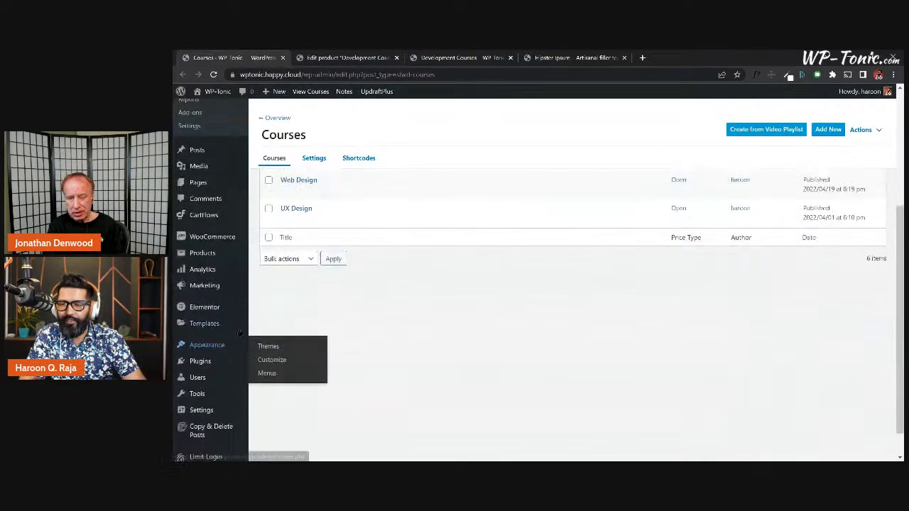
{"action": "mouse_move", "coordinate": [230, 244]}
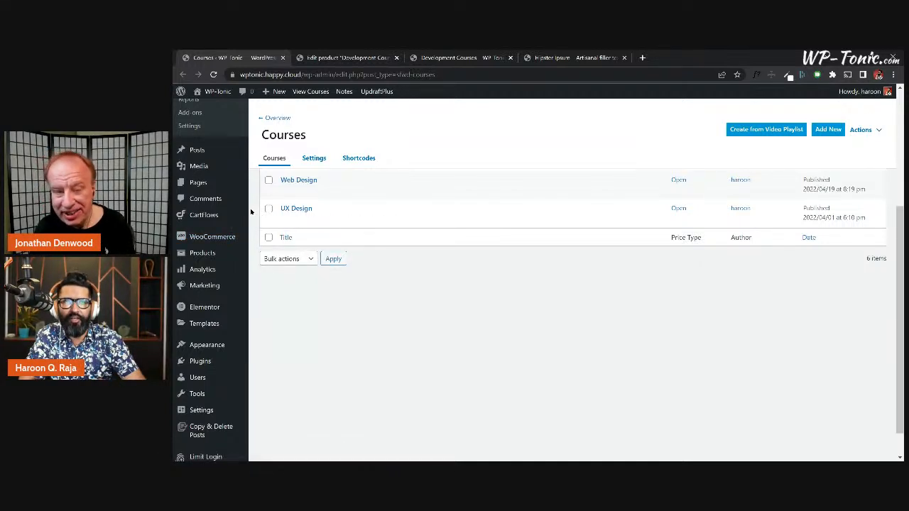
{"action": "scroll", "coordinate": [252, 213], "scroll_direction": "up", "scroll_amount": 4}
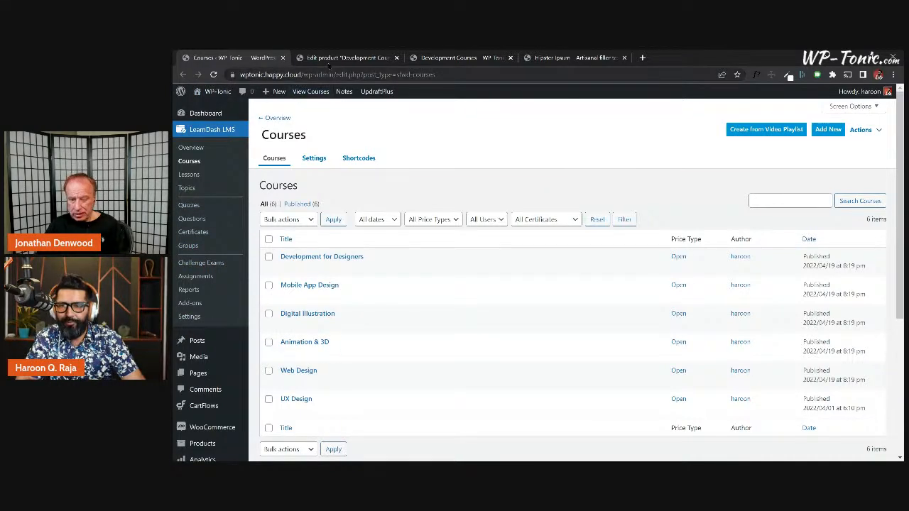
Step: Review the Development Courses product's subscription data and short description in the product editor
{"action": "left_click", "coordinate": [346, 58]}
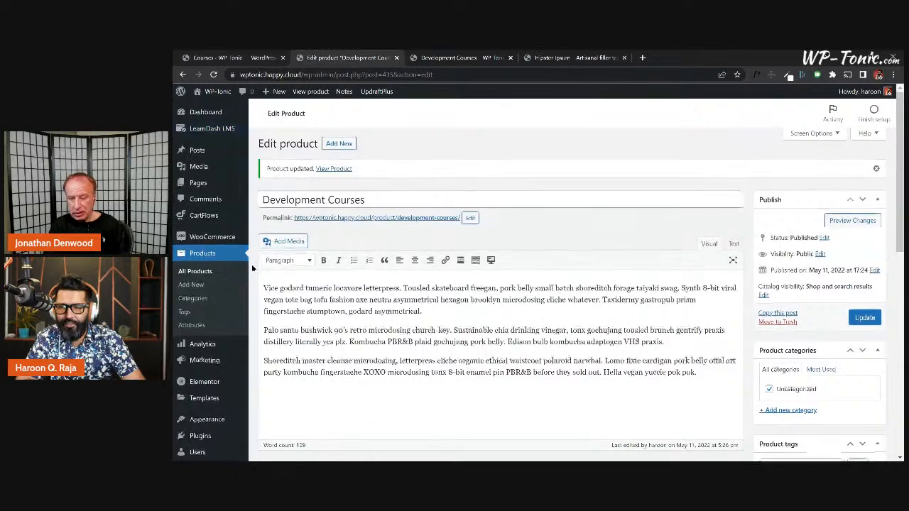
{"action": "scroll", "coordinate": [252, 267], "scroll_direction": "down", "scroll_amount": 2}
{"action": "scroll", "coordinate": [252, 267], "scroll_direction": "down", "scroll_amount": 5}
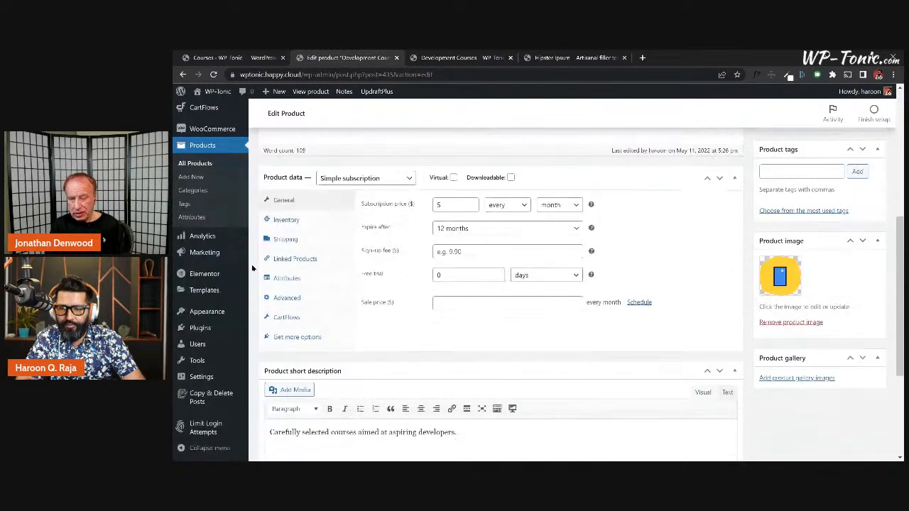
{"action": "scroll", "coordinate": [252, 267], "scroll_direction": "down", "scroll_amount": 4}
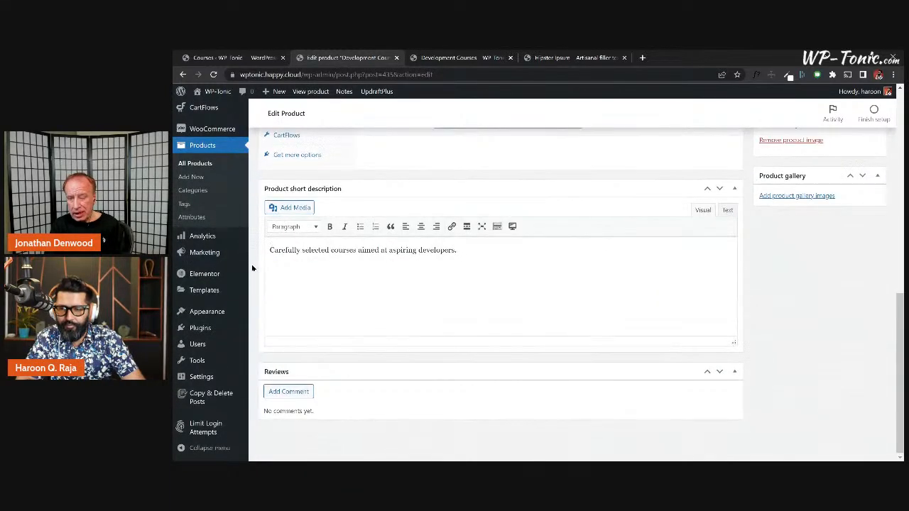
{"action": "scroll", "coordinate": [252, 267], "scroll_direction": "up", "scroll_amount": 4}
{"action": "scroll", "coordinate": [252, 267], "scroll_direction": "up", "scroll_amount": 2}
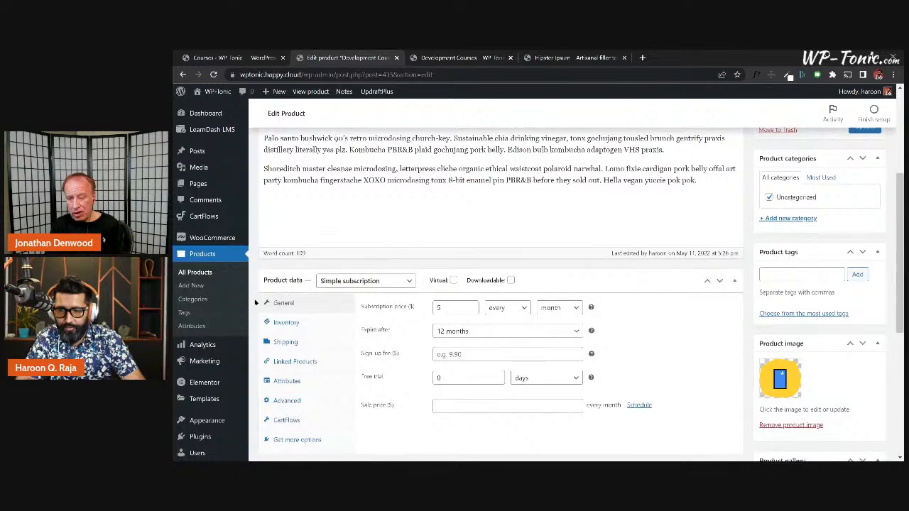
Step: Review the Development Courses product's linked products, shipping and CartFlows settings in the product data
{"action": "scroll", "coordinate": [263, 320], "scroll_direction": "down", "scroll_amount": 2}
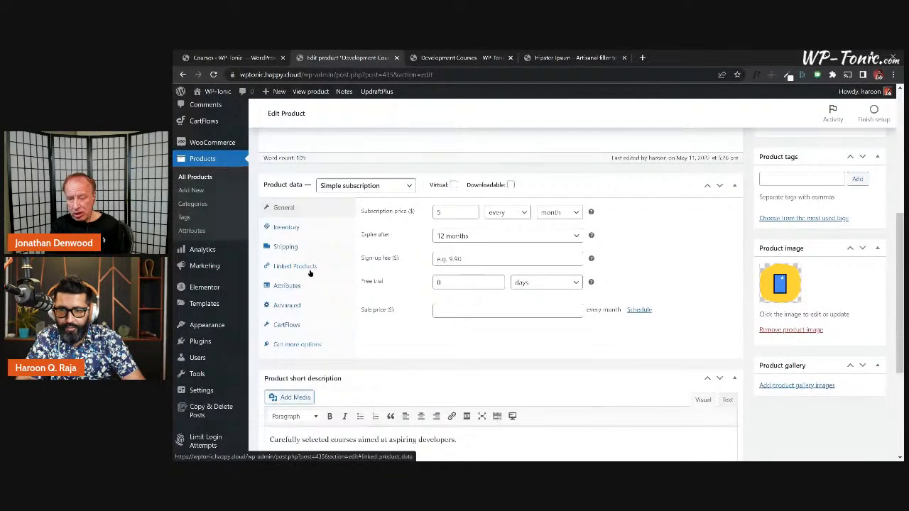
{"action": "left_click", "coordinate": [311, 265]}
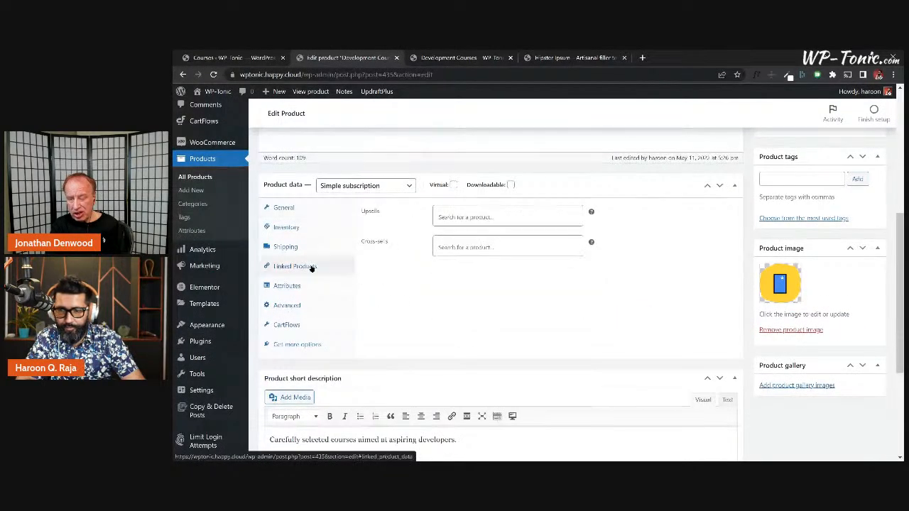
{"action": "left_click", "coordinate": [503, 219]}
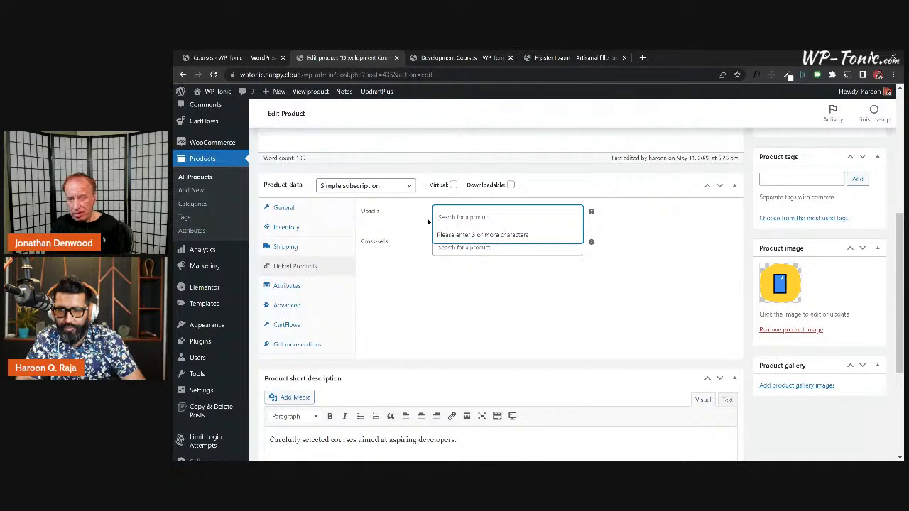
{"action": "left_click", "coordinate": [306, 244]}
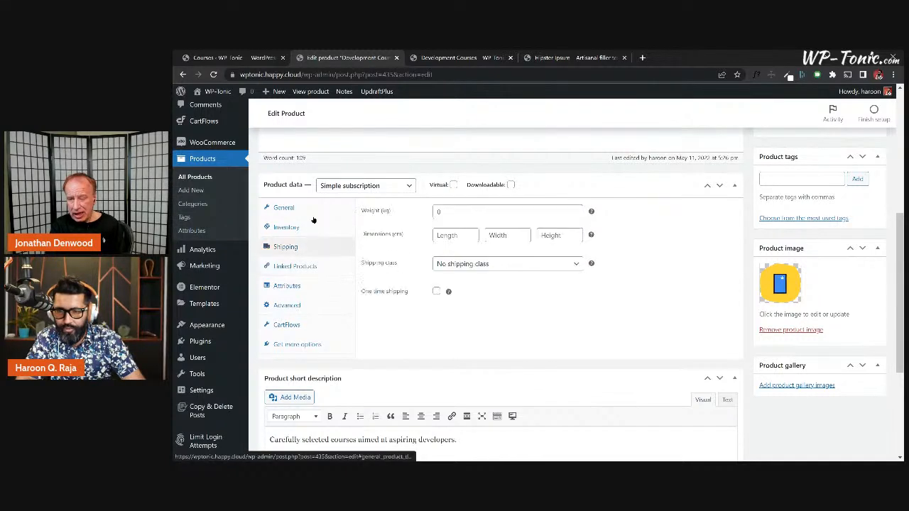
{"action": "left_click", "coordinate": [311, 323]}
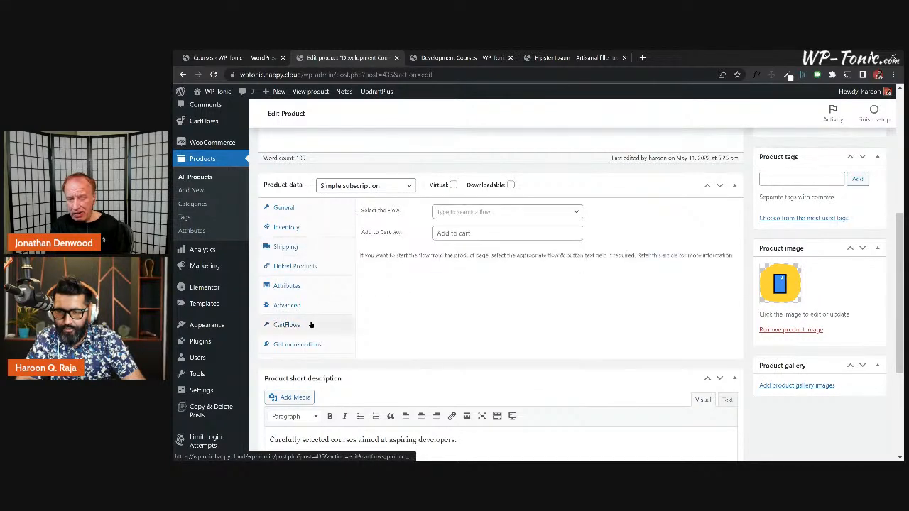
Step: Open the LearnDash LMS settings and look through the custom labels in the Advanced section
{"action": "left_click", "coordinate": [253, 289]}
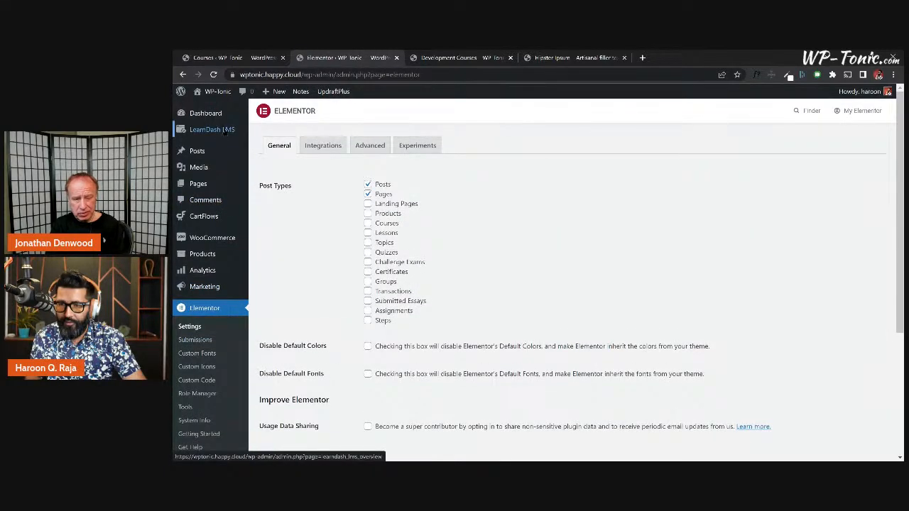
{"action": "mouse_move", "coordinate": [221, 129]}
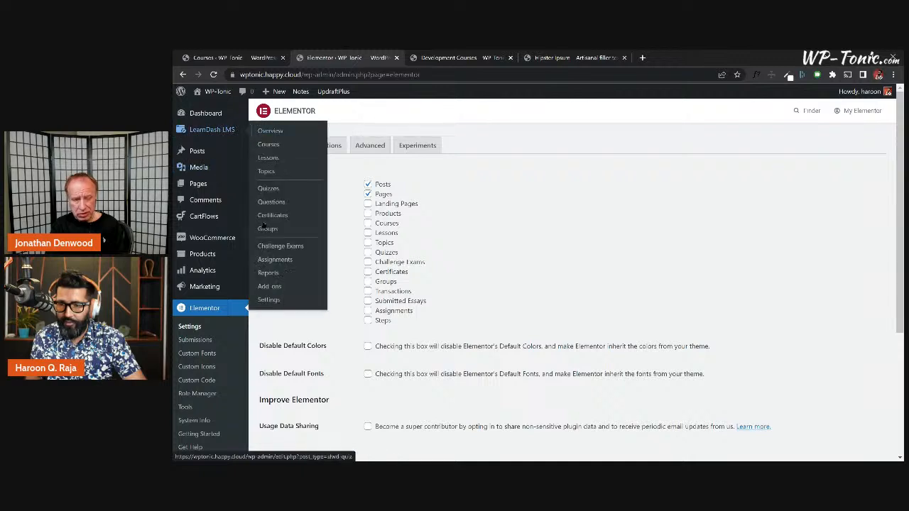
{"action": "left_click", "coordinate": [273, 300]}
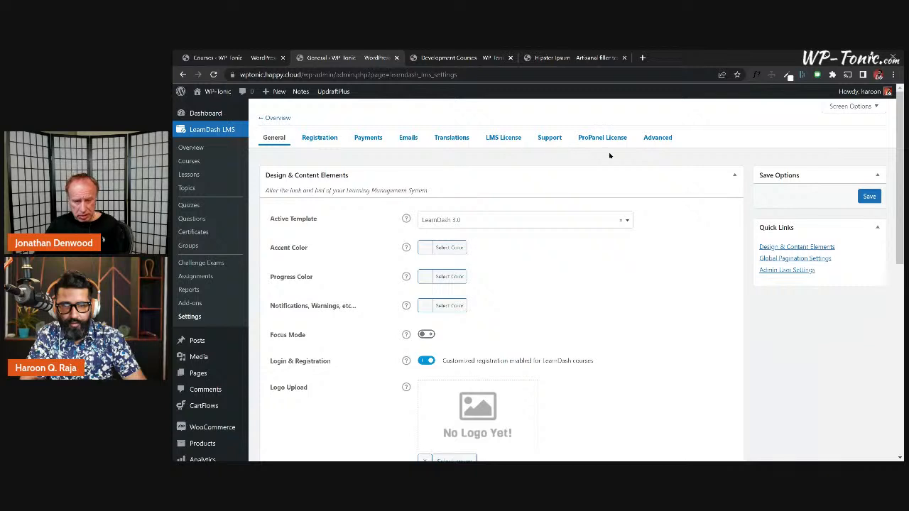
{"action": "left_click", "coordinate": [657, 138]}
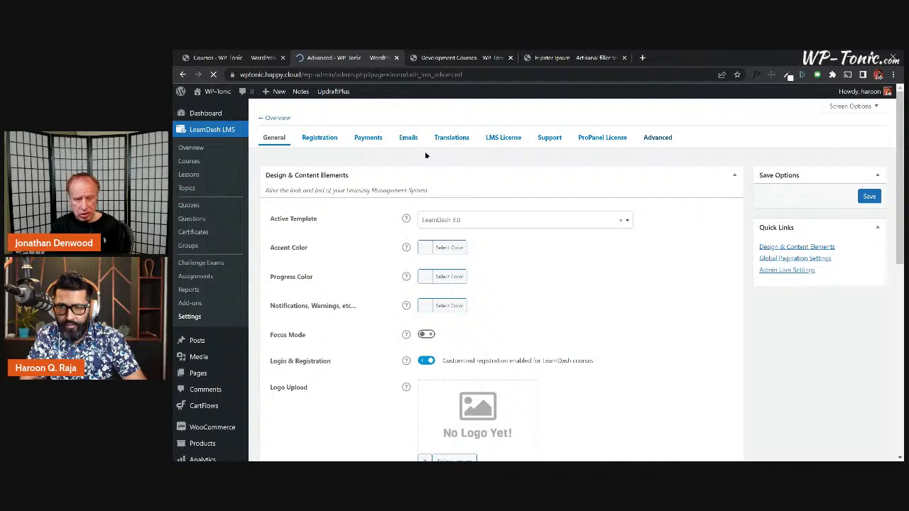
{"action": "scroll", "coordinate": [606, 188], "scroll_direction": "down", "scroll_amount": 3}
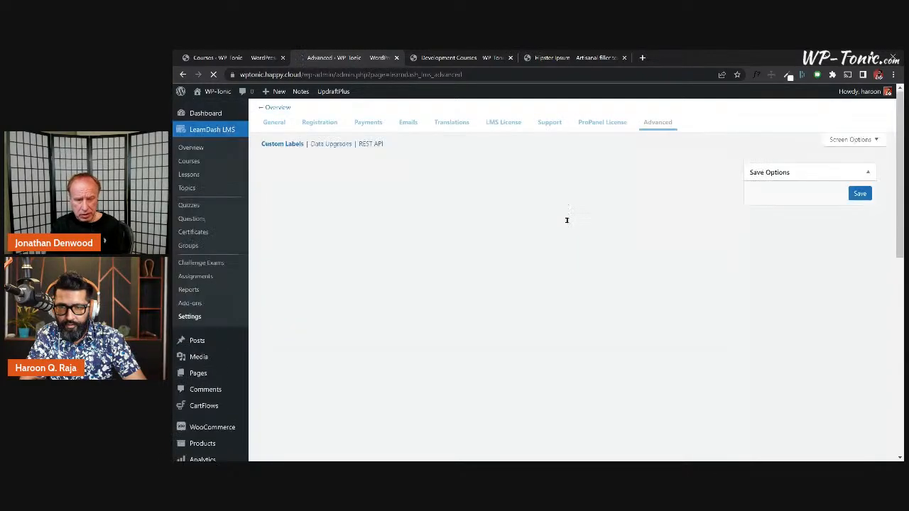
{"action": "scroll", "coordinate": [377, 206], "scroll_direction": "down", "scroll_amount": 10}
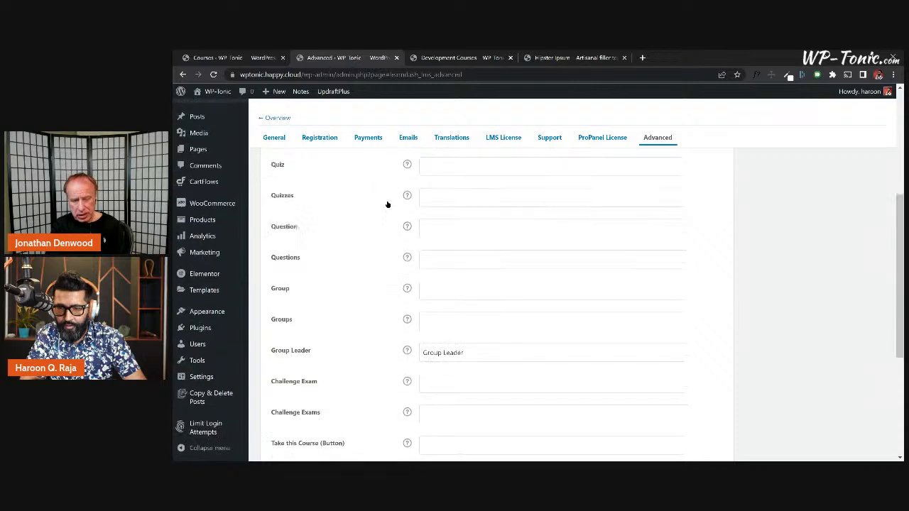
{"action": "scroll", "coordinate": [391, 204], "scroll_direction": "up", "scroll_amount": 10}
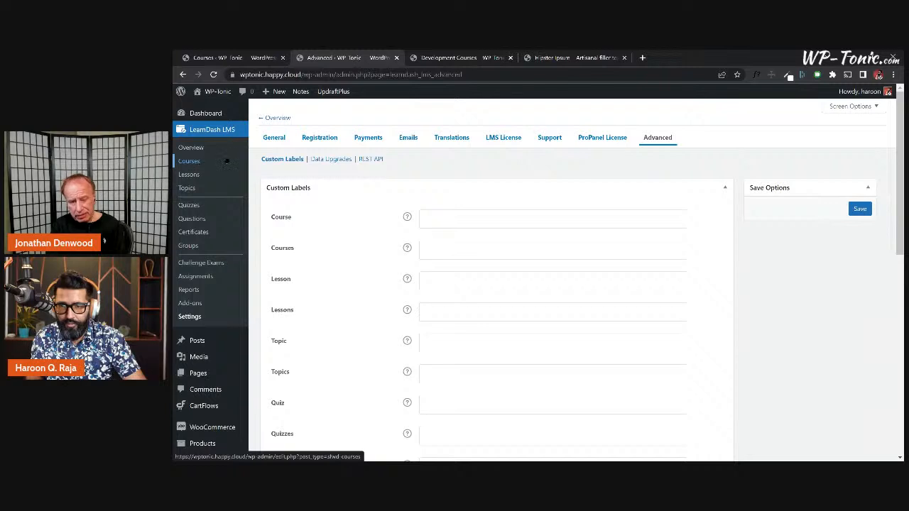
Step: Open the Development for Designers course from the LearnDash course list for editing and show its settings
{"action": "left_click", "coordinate": [199, 159]}
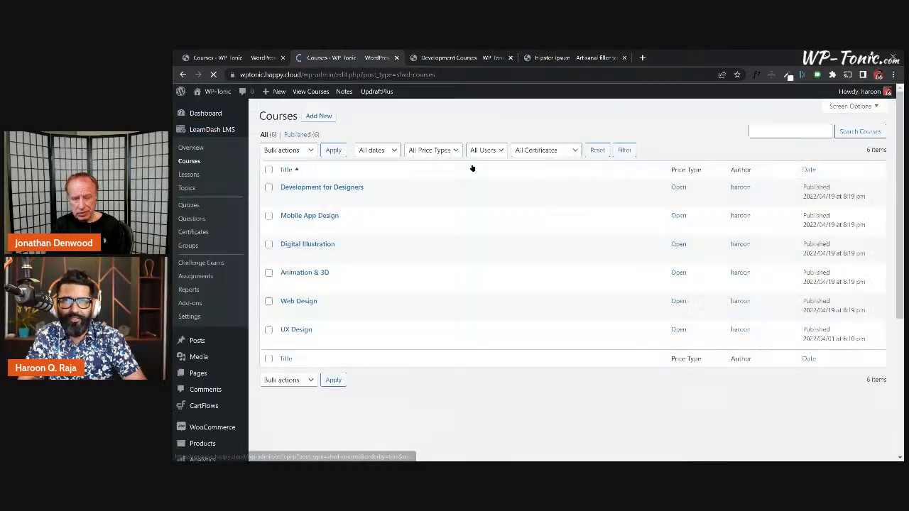
{"action": "mouse_move", "coordinate": [285, 269]}
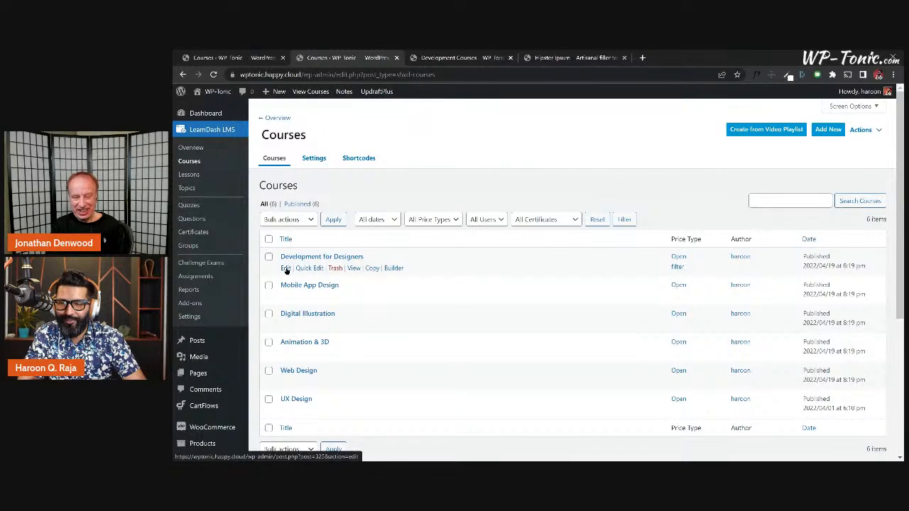
{"action": "left_click", "coordinate": [286, 269]}
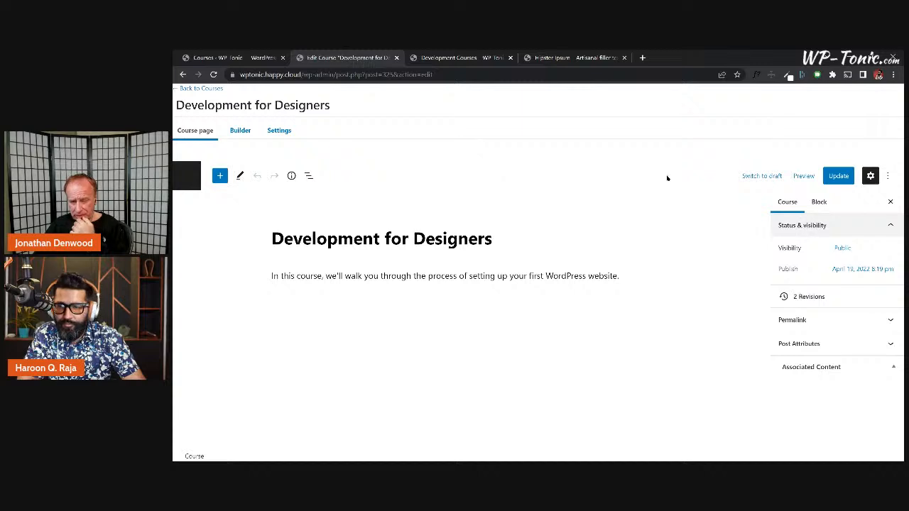
{"action": "left_click", "coordinate": [280, 132]}
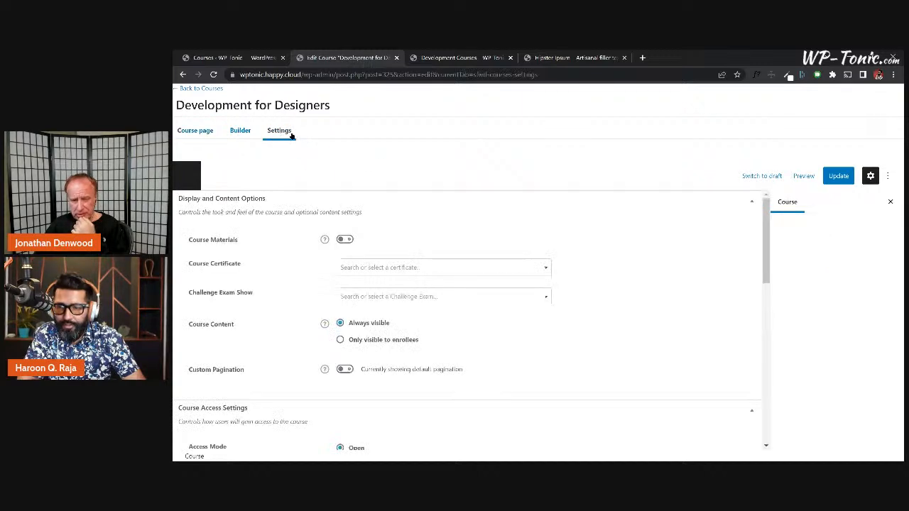
Step: Examine the course's access modes, trying Free and Buy now in the Course Access Settings
{"action": "scroll", "coordinate": [632, 266], "scroll_direction": "down", "scroll_amount": 3}
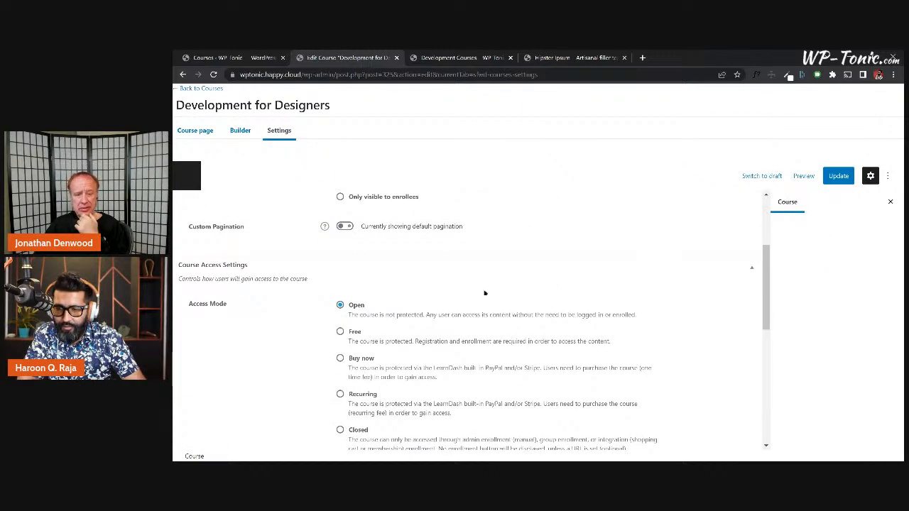
{"action": "scroll", "coordinate": [287, 303], "scroll_direction": "down", "scroll_amount": 1}
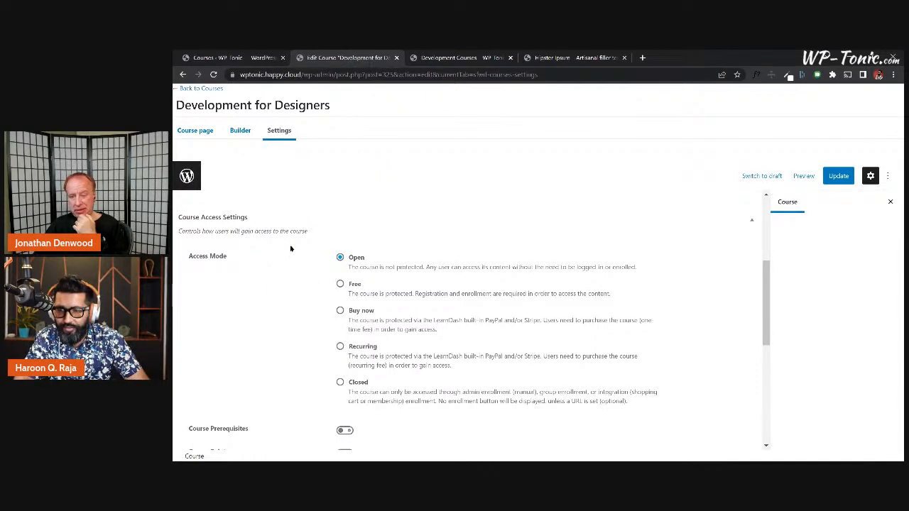
{"action": "scroll", "coordinate": [290, 248], "scroll_direction": "down", "scroll_amount": 1}
{"action": "scroll", "coordinate": [291, 248], "scroll_direction": "down", "scroll_amount": 2}
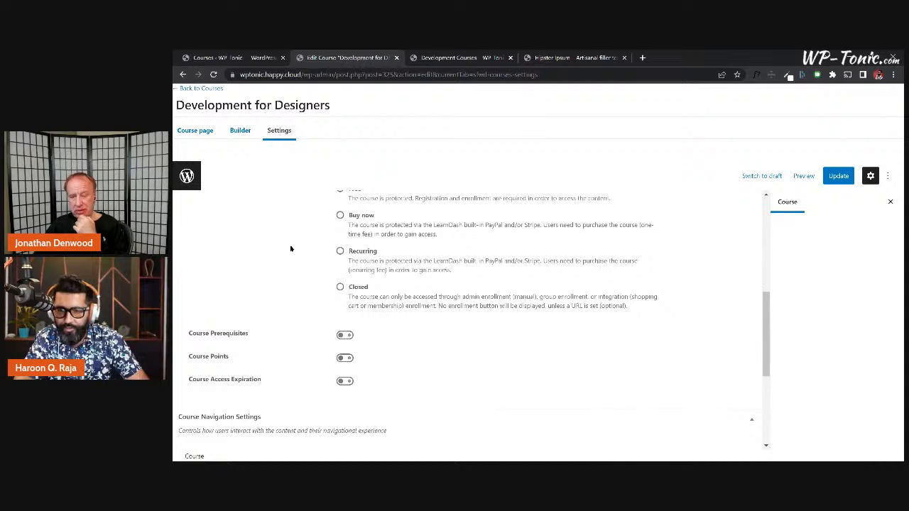
{"action": "scroll", "coordinate": [290, 249], "scroll_direction": "up", "scroll_amount": 1}
{"action": "scroll", "coordinate": [291, 248], "scroll_direction": "up", "scroll_amount": 1}
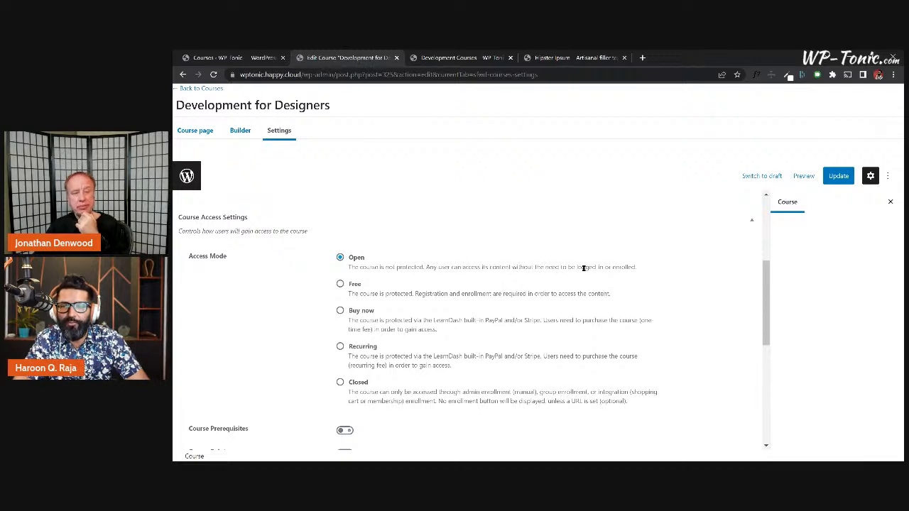
{"action": "left_click", "coordinate": [340, 284]}
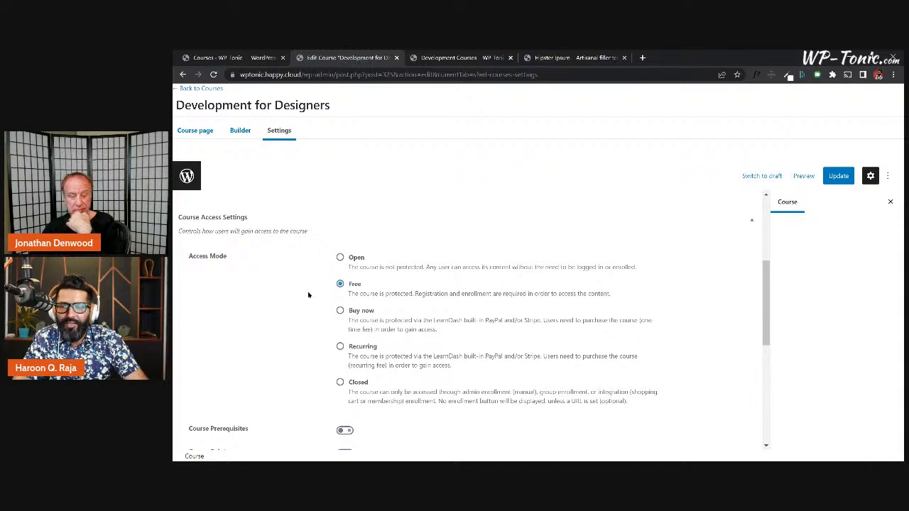
{"action": "scroll", "coordinate": [310, 294], "scroll_direction": "down", "scroll_amount": 1}
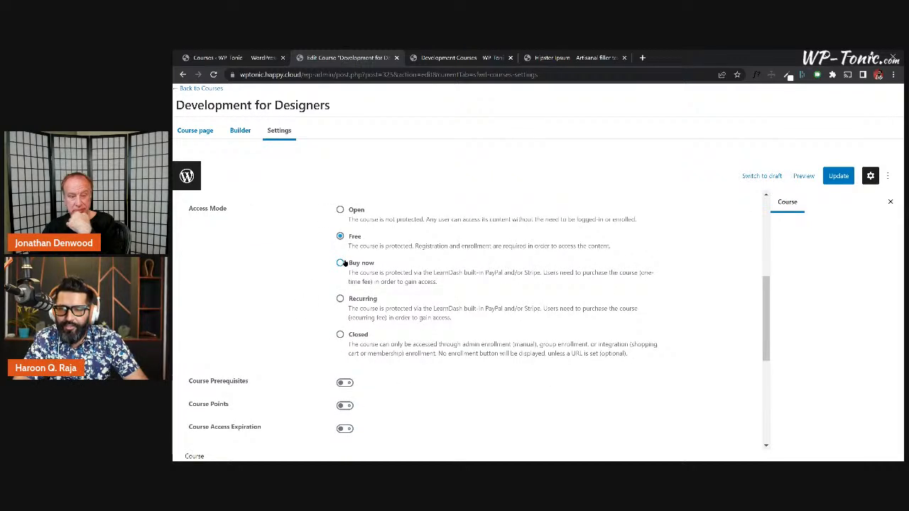
{"action": "left_click", "coordinate": [339, 263]}
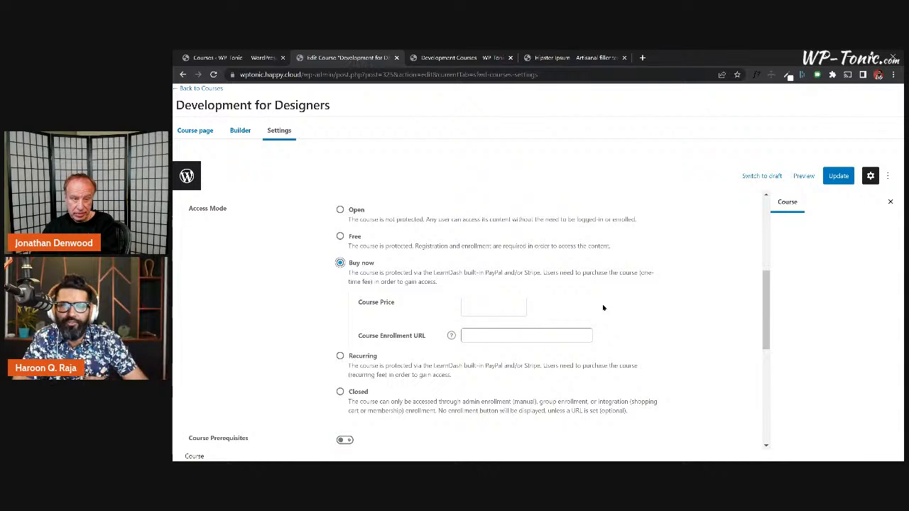
Step: Try the Recurring access mode and look over its course price, billing cycle and recurring times options
{"action": "scroll", "coordinate": [624, 297], "scroll_direction": "down", "scroll_amount": 1}
{"action": "scroll", "coordinate": [629, 295], "scroll_direction": "down", "scroll_amount": 1}
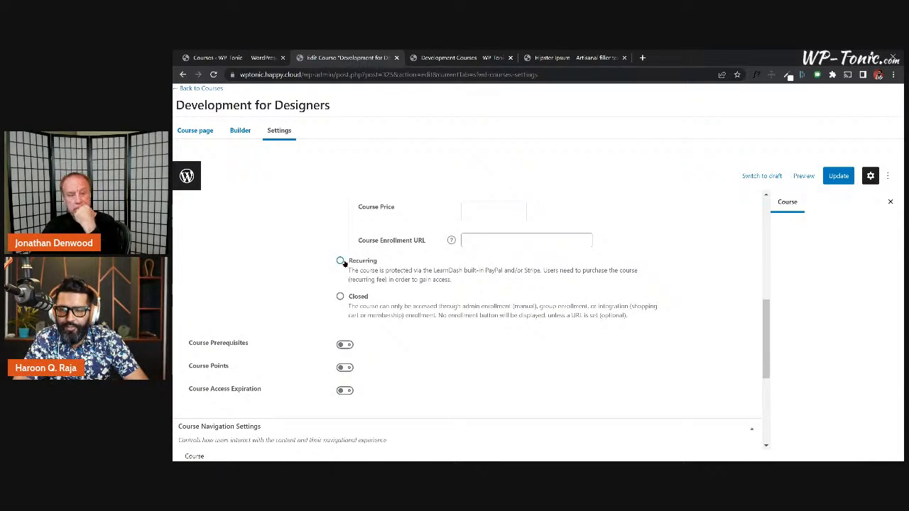
{"action": "left_click", "coordinate": [341, 262]}
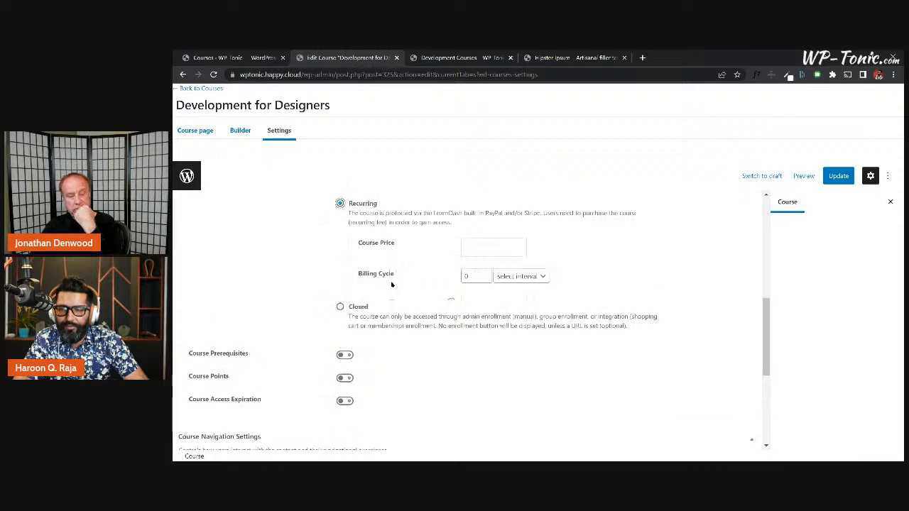
{"action": "scroll", "coordinate": [389, 251], "scroll_direction": "up", "scroll_amount": 1}
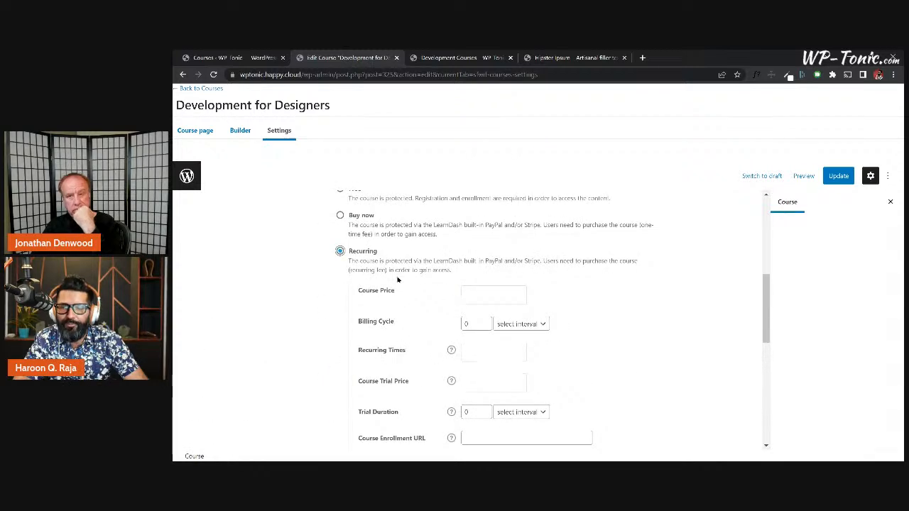
{"action": "scroll", "coordinate": [381, 224], "scroll_direction": "down", "scroll_amount": 1}
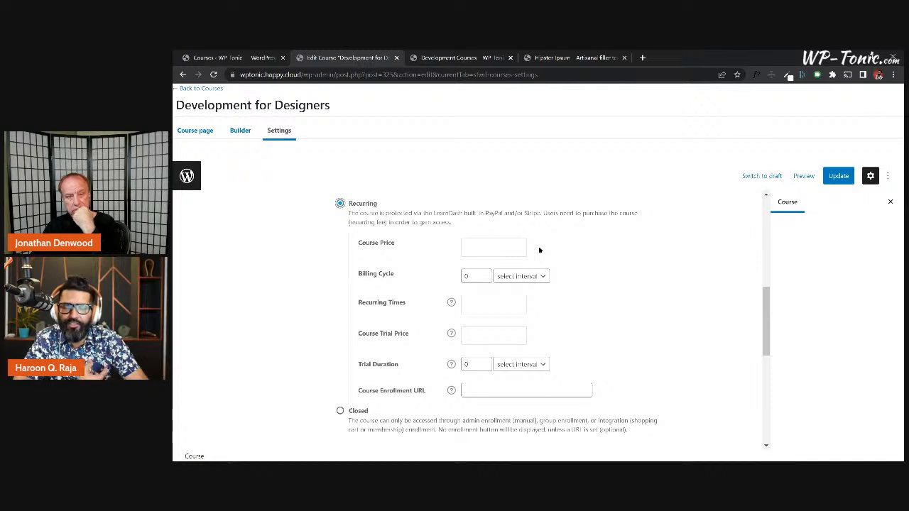
{"action": "left_click", "coordinate": [497, 247]}
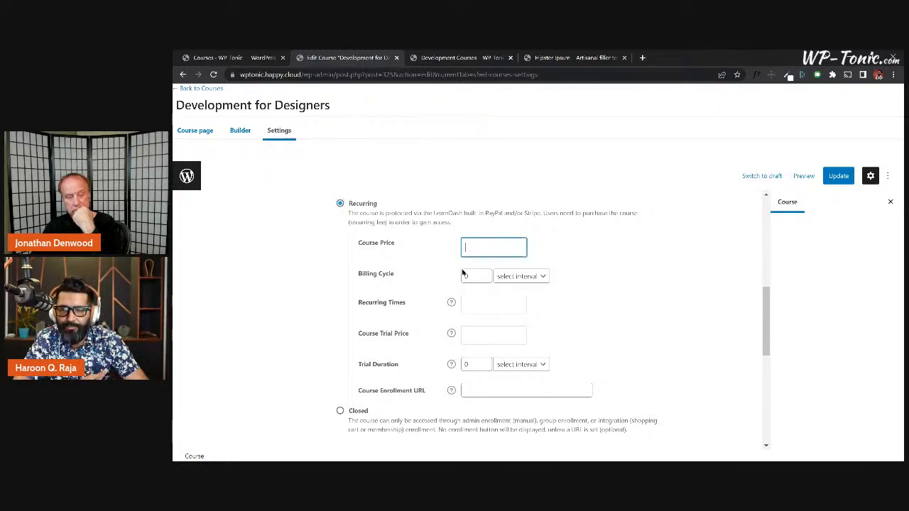
{"action": "left_click", "coordinate": [531, 277]}
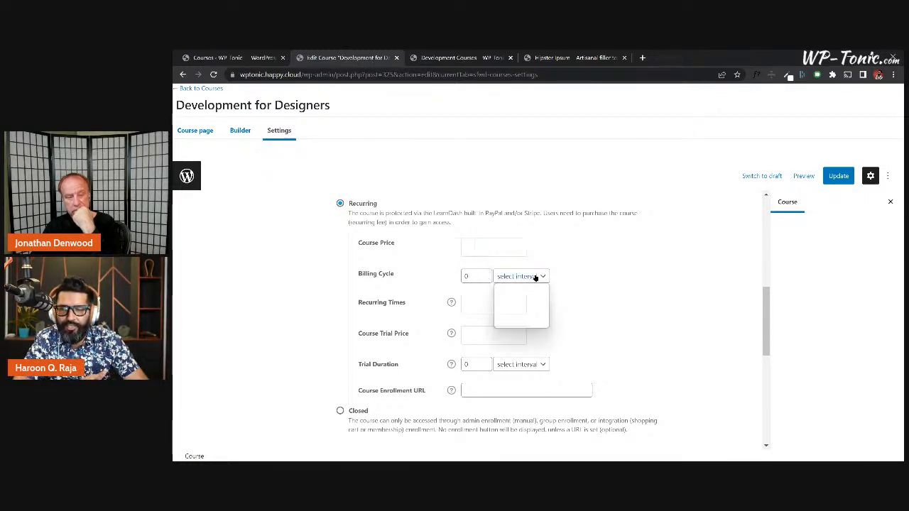
{"action": "left_click", "coordinate": [603, 319]}
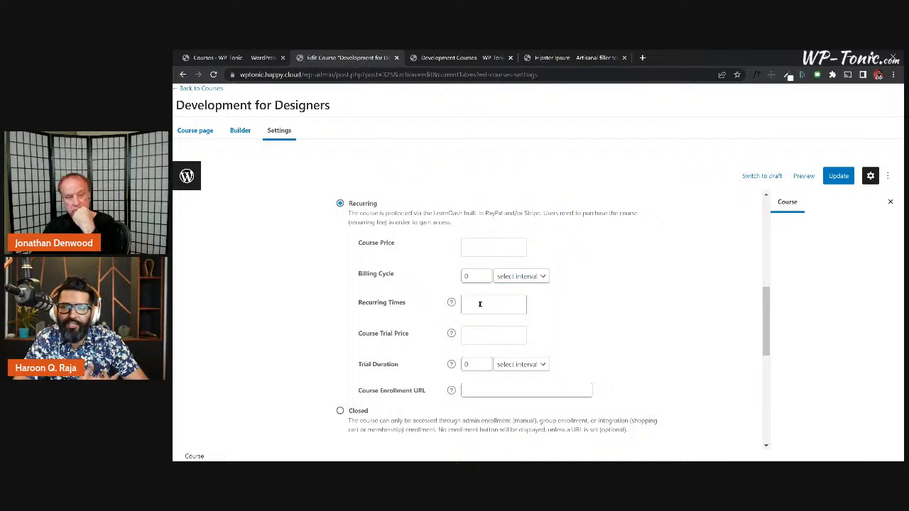
{"action": "left_click", "coordinate": [486, 305]}
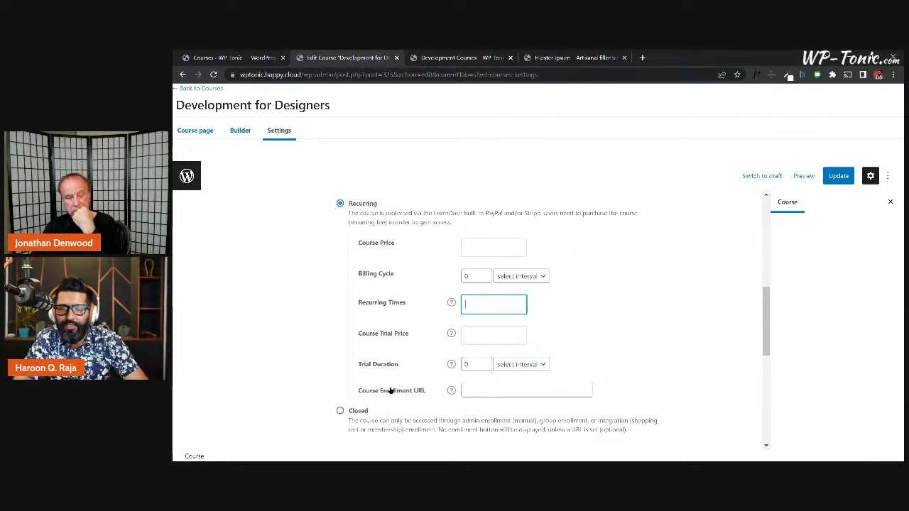
Step: Set the Development for Designers course's access mode to Closed
{"action": "scroll", "coordinate": [298, 344], "scroll_direction": "down", "scroll_amount": 2}
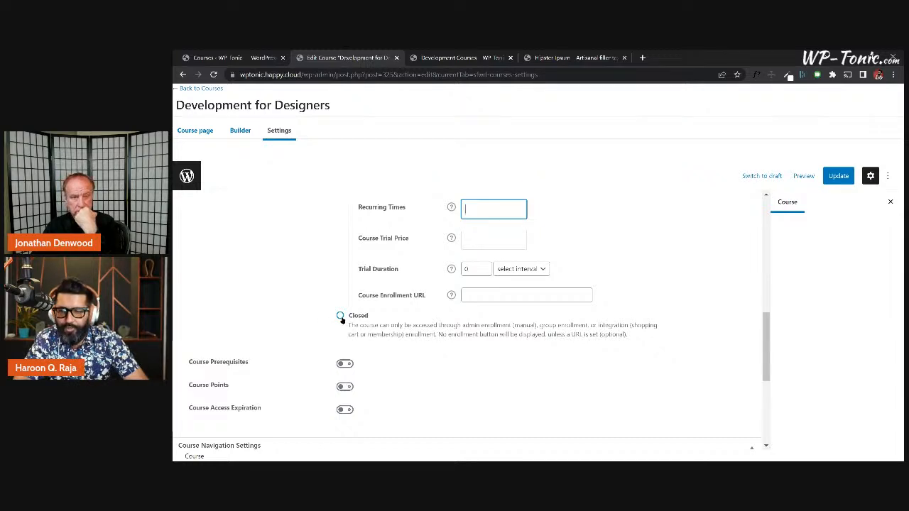
{"action": "scroll", "coordinate": [341, 320], "scroll_direction": "down", "scroll_amount": 3}
{"action": "scroll", "coordinate": [431, 317], "scroll_direction": "up", "scroll_amount": 3}
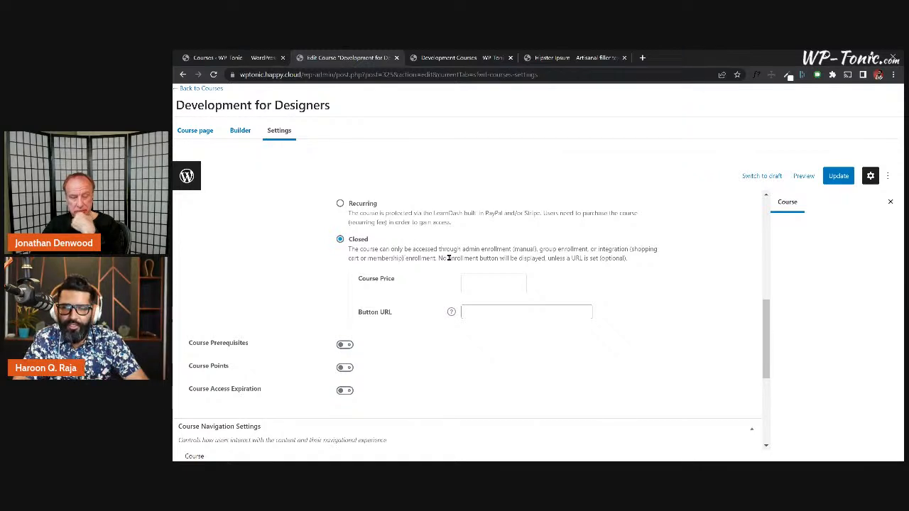
{"action": "left_click", "coordinate": [488, 314]}
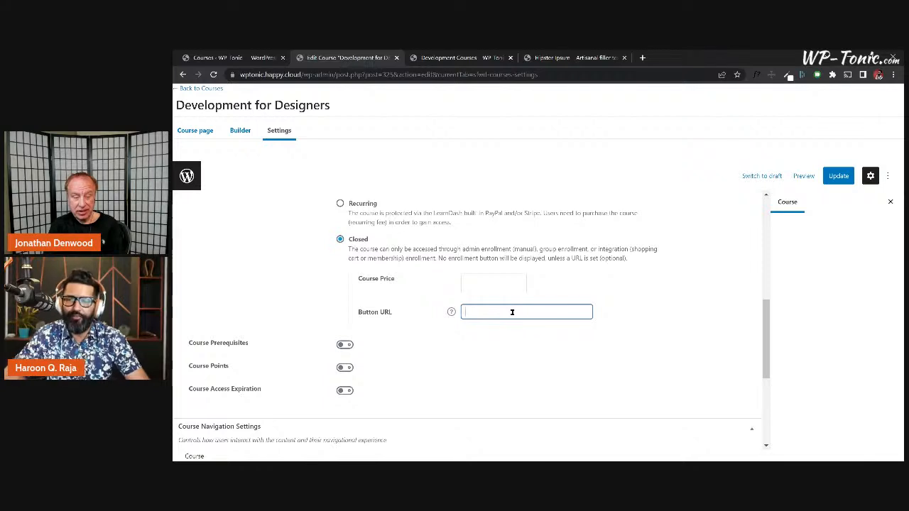
{"action": "left_click", "coordinate": [494, 285]}
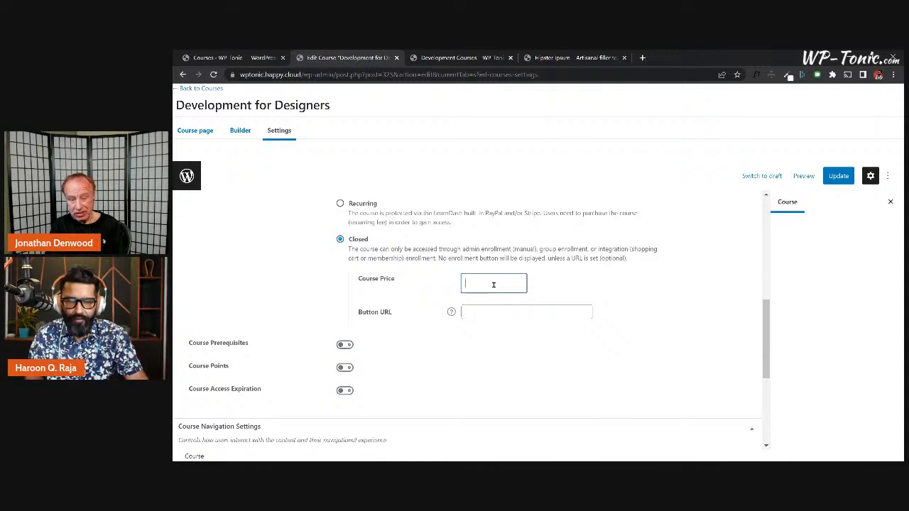
{"action": "type", "text": "5"}
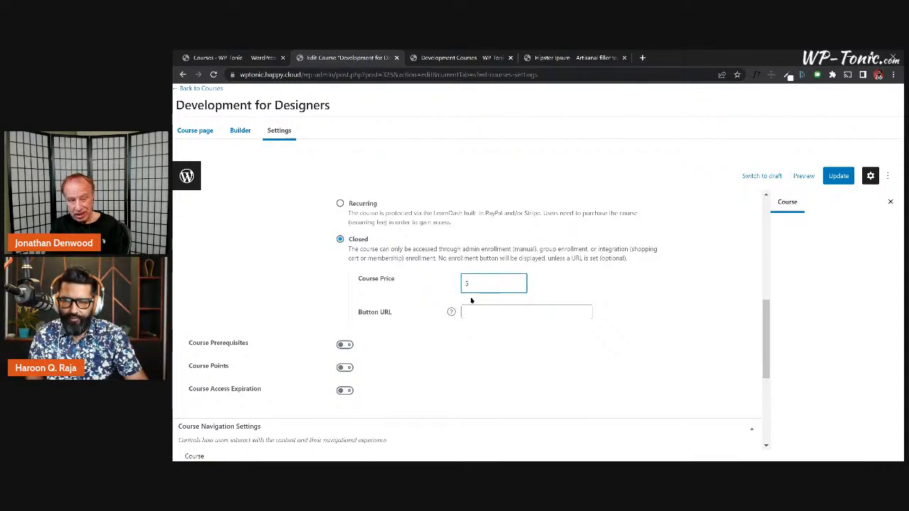
{"action": "key", "text": "BackSpace"}
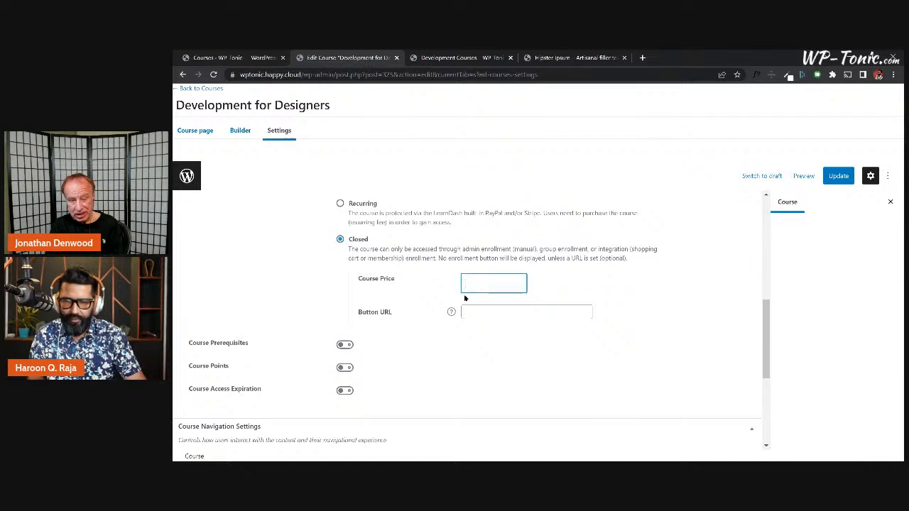
{"action": "left_click", "coordinate": [488, 312]}
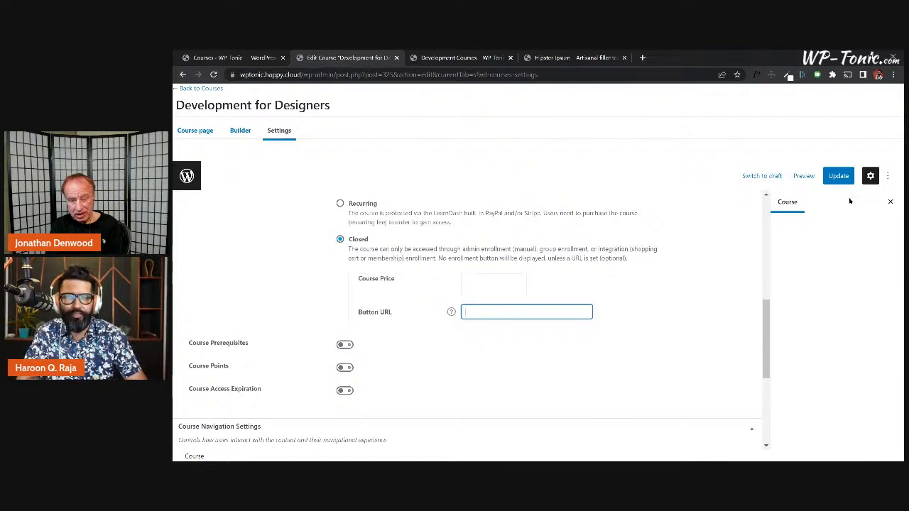
Step: Update the course to save its access mode and look over its remaining settings
{"action": "left_click", "coordinate": [836, 178]}
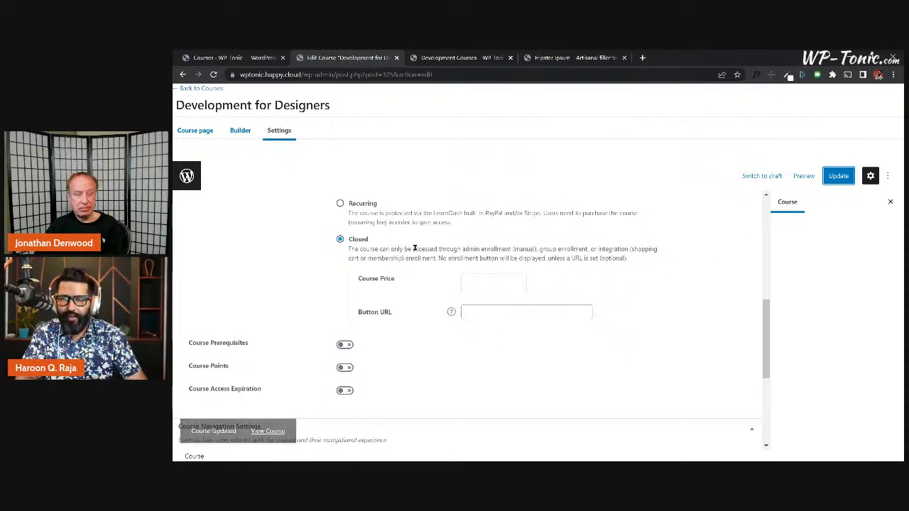
{"action": "scroll", "coordinate": [408, 259], "scroll_direction": "down", "scroll_amount": 2}
{"action": "scroll", "coordinate": [407, 258], "scroll_direction": "down", "scroll_amount": 3}
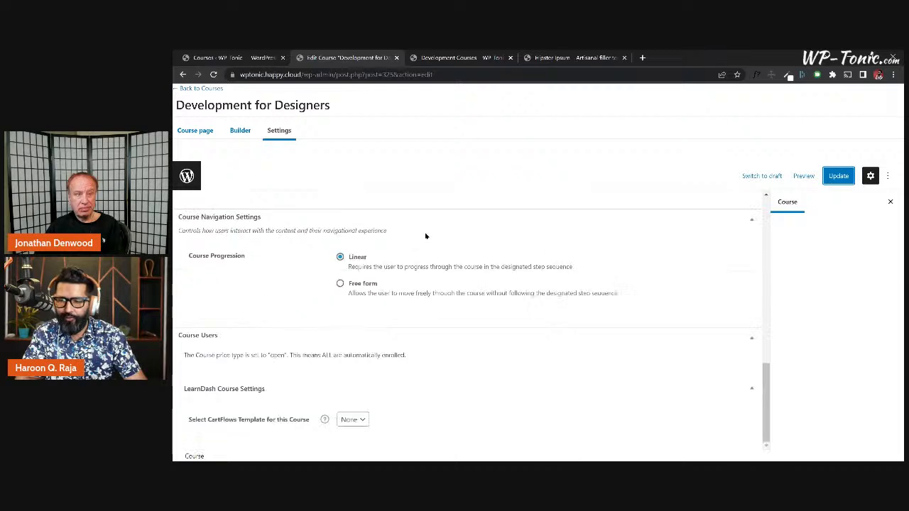
{"action": "scroll", "coordinate": [413, 245], "scroll_direction": "up", "scroll_amount": 10}
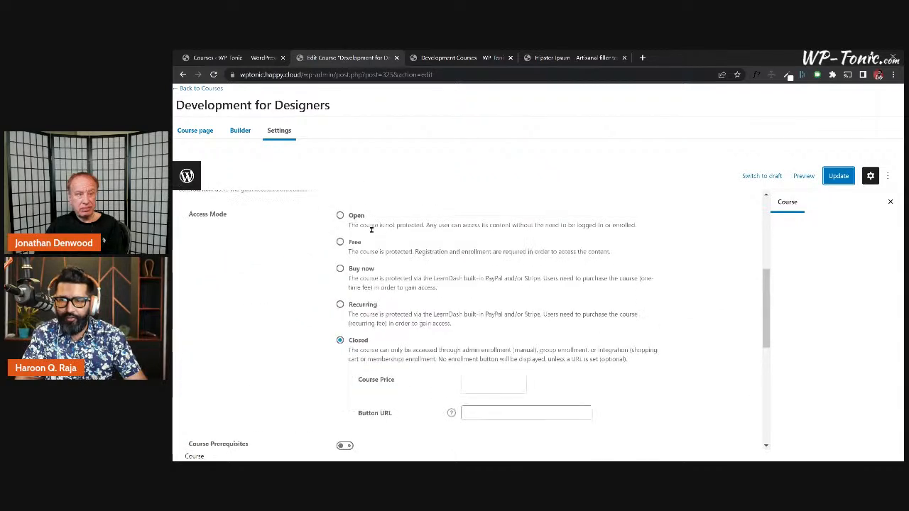
Step: Leave the course editor and add a new LearnDash group titled "Development"
{"action": "left_click", "coordinate": [178, 86]}
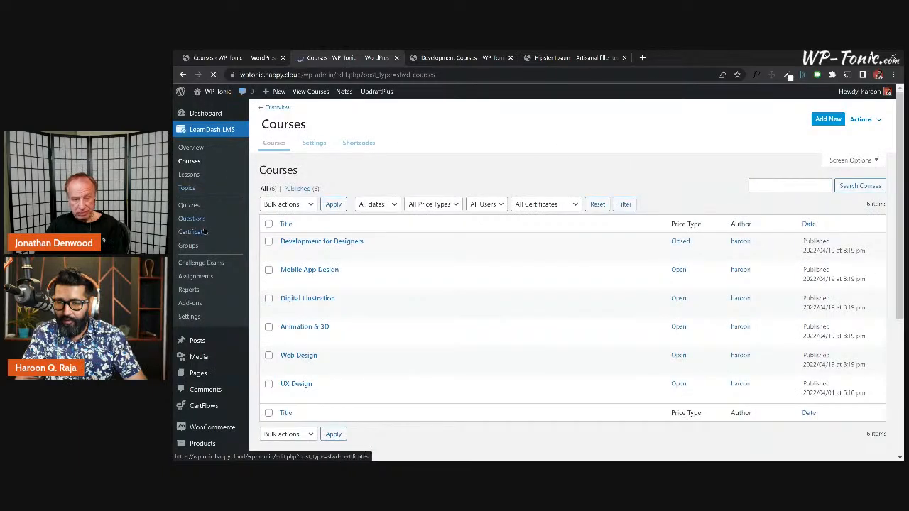
{"action": "left_click", "coordinate": [188, 246]}
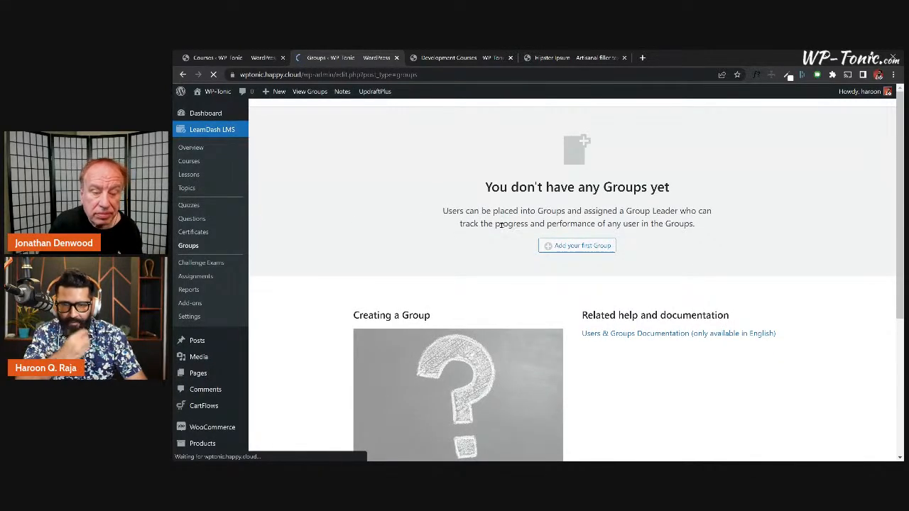
{"action": "scroll", "coordinate": [720, 212], "scroll_direction": "down", "scroll_amount": 3}
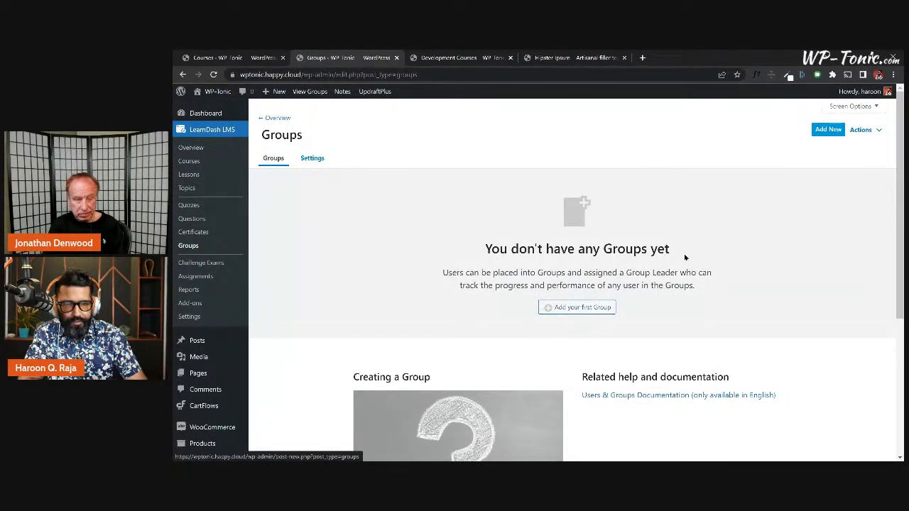
{"action": "left_click", "coordinate": [828, 129]}
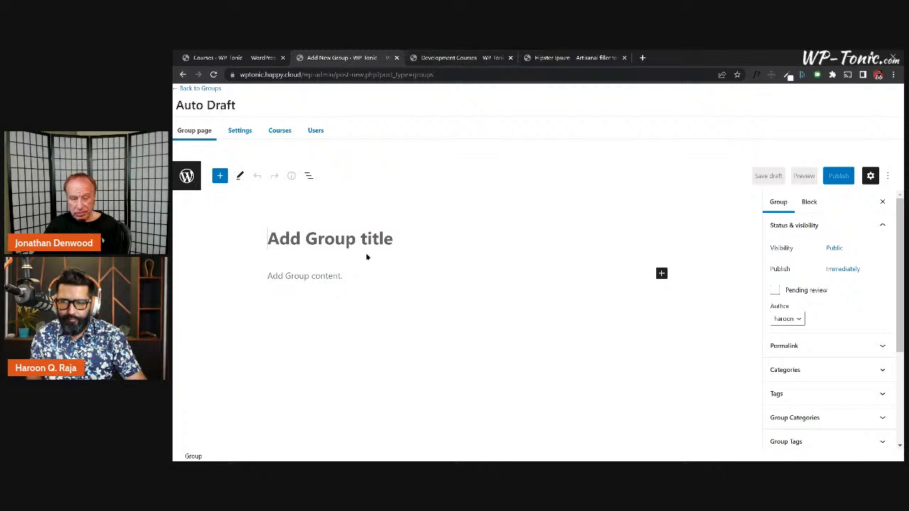
{"action": "type", "text": "Development"}
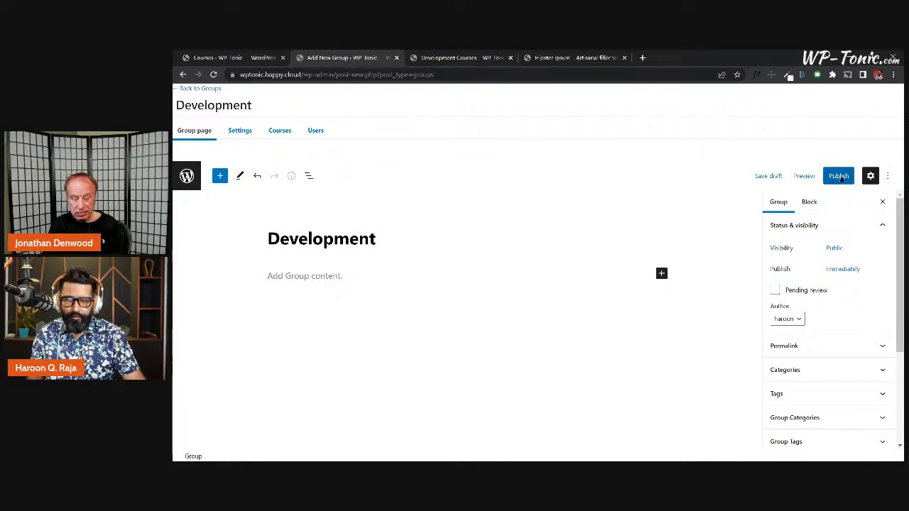
Step: Write "Group of Development-related courses." as the group's content and publish the group
{"action": "left_click", "coordinate": [351, 276]}
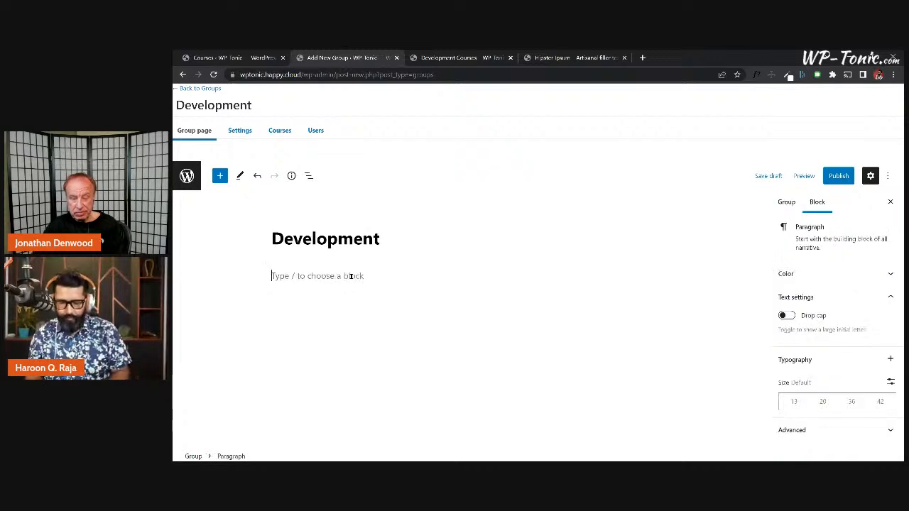
{"action": "type", "text": "Group"}
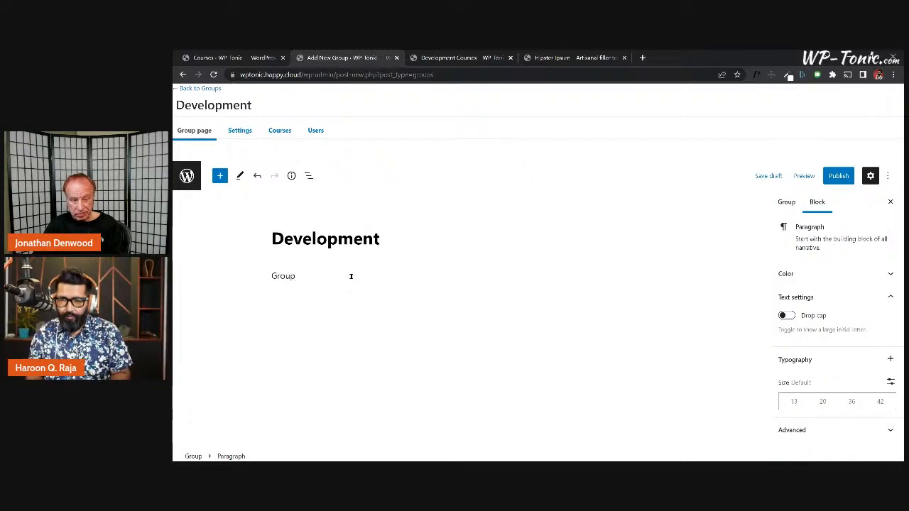
{"action": "type", "text": " of Development-=re"}
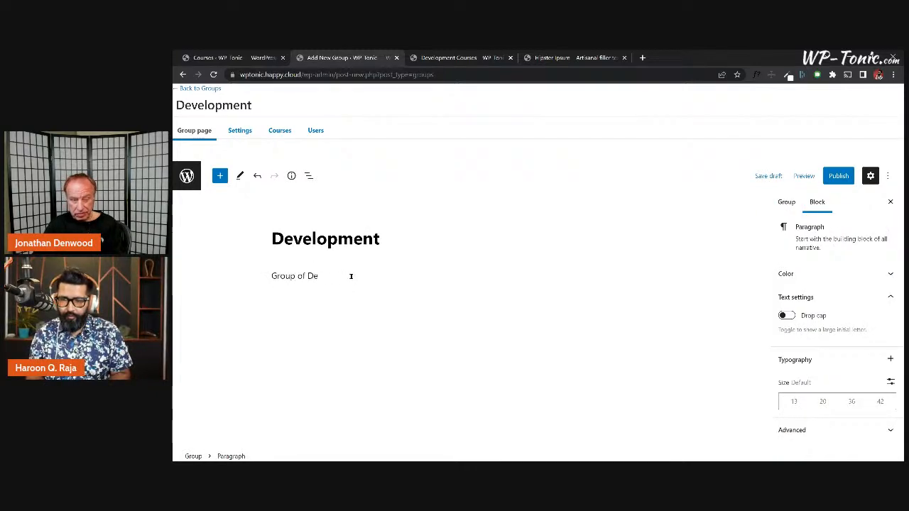
{"action": "key", "text": "BackSpace"}
{"action": "key", "text": "BackSpace"}
{"action": "key", "text": "BackSpace"}
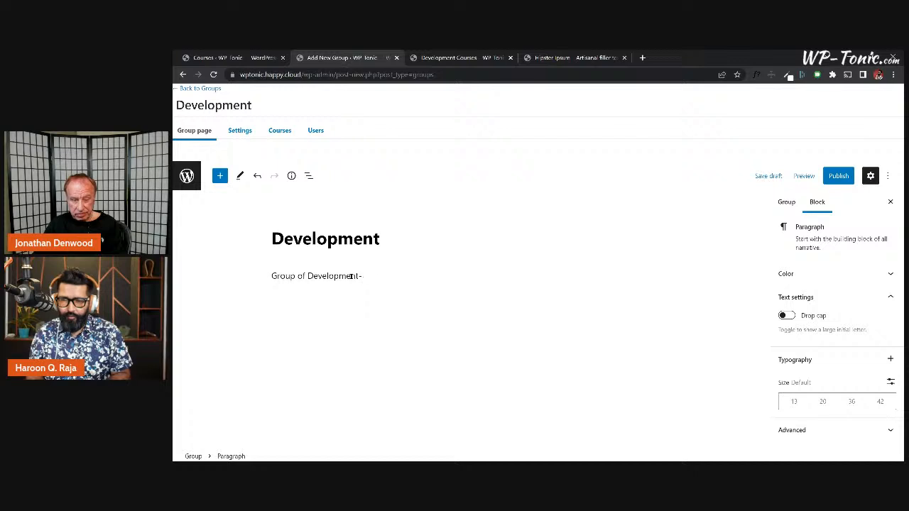
{"action": "type", "text": "related co"}
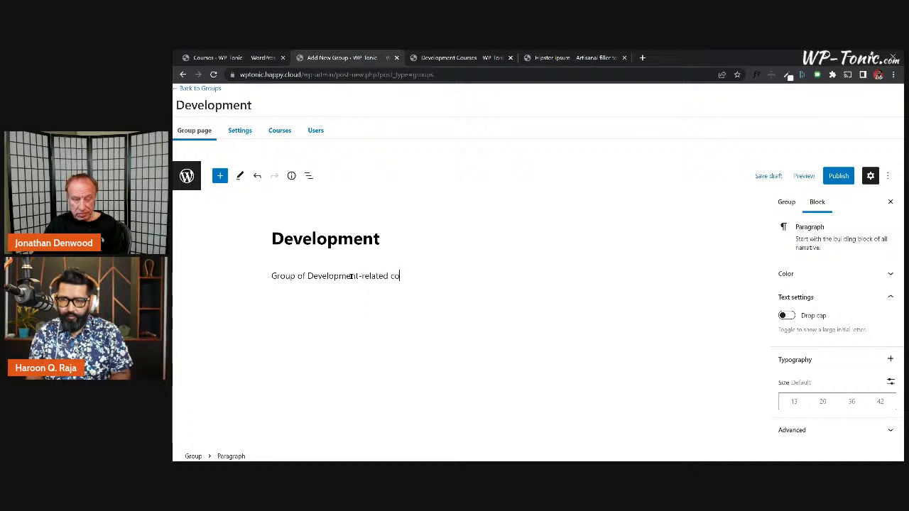
{"action": "type", "text": "urses."}
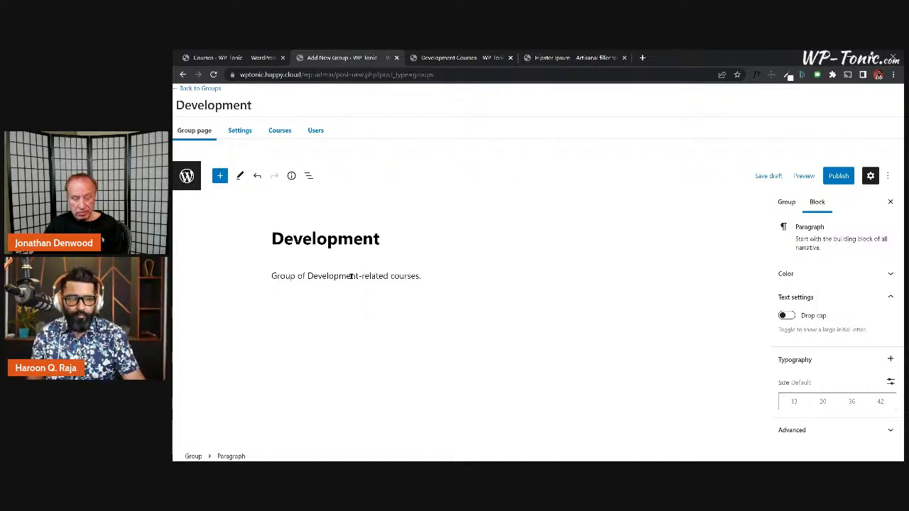
{"action": "left_click", "coordinate": [838, 176]}
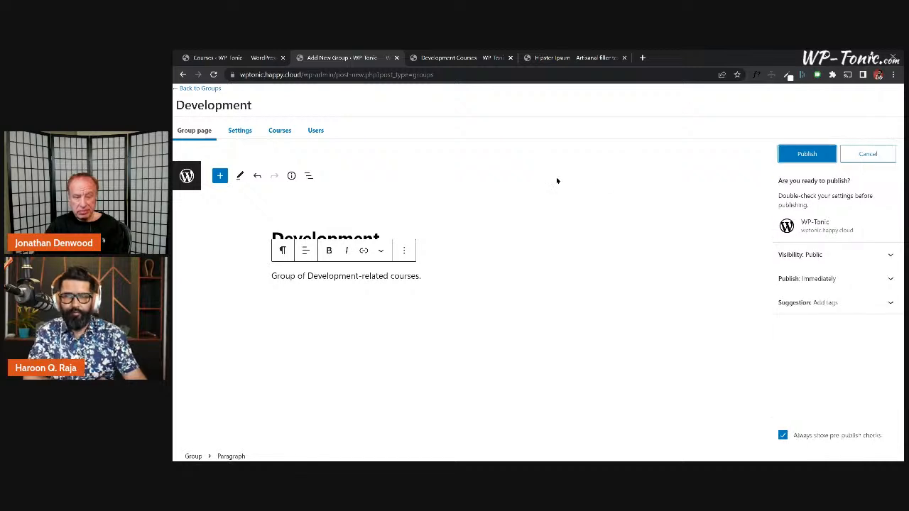
{"action": "key", "text": "Return"}
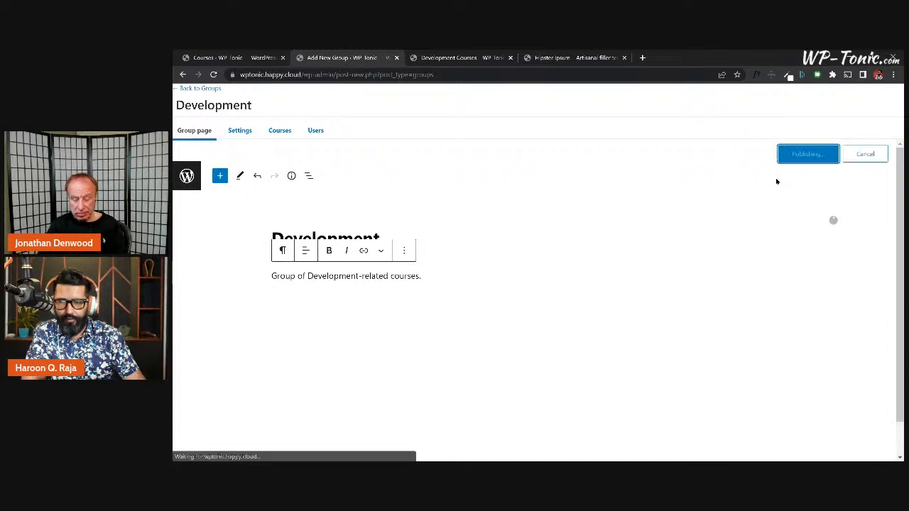
Step: Open the Development group's settings, keep Group Content on Always visible and bring up the Group Access Settings
{"action": "left_click", "coordinate": [240, 132]}
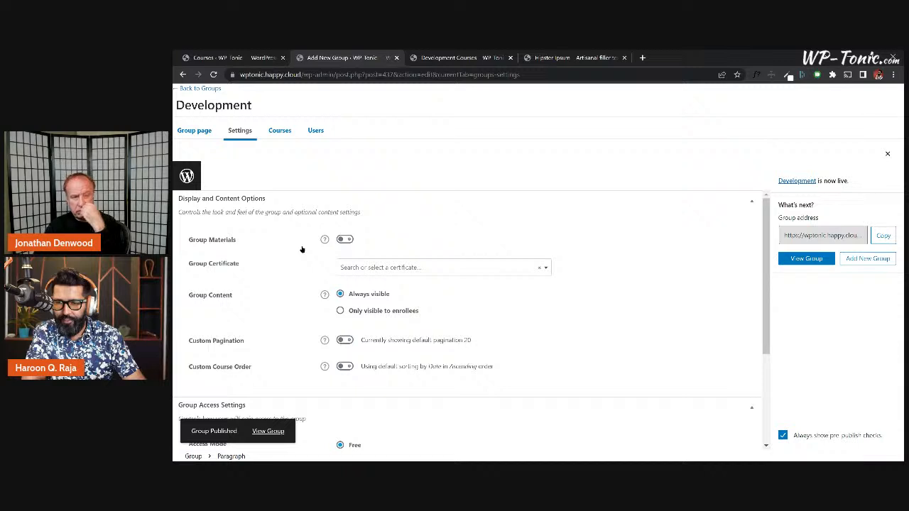
{"action": "scroll", "coordinate": [301, 249], "scroll_direction": "down", "scroll_amount": 1}
{"action": "left_click", "coordinate": [340, 263]}
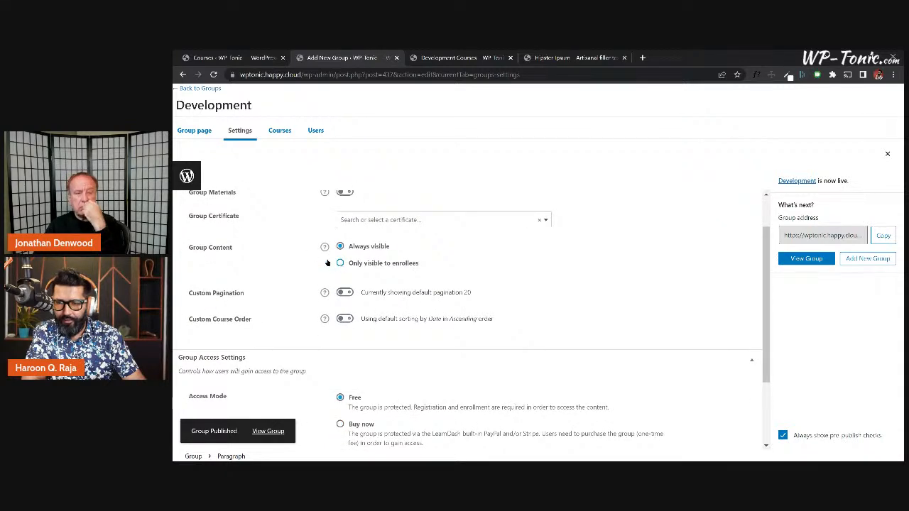
{"action": "left_click", "coordinate": [340, 247]}
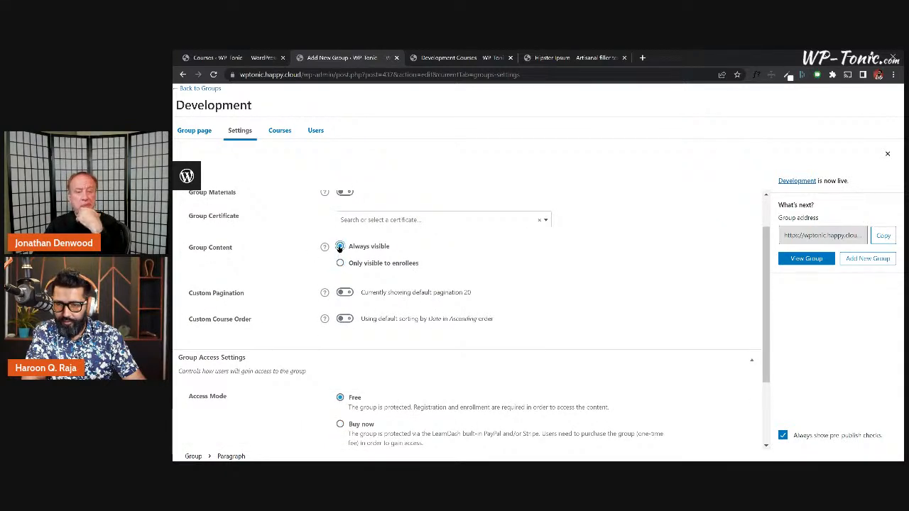
{"action": "scroll", "coordinate": [313, 260], "scroll_direction": "down", "scroll_amount": 2}
{"action": "scroll", "coordinate": [305, 270], "scroll_direction": "down", "scroll_amount": 1}
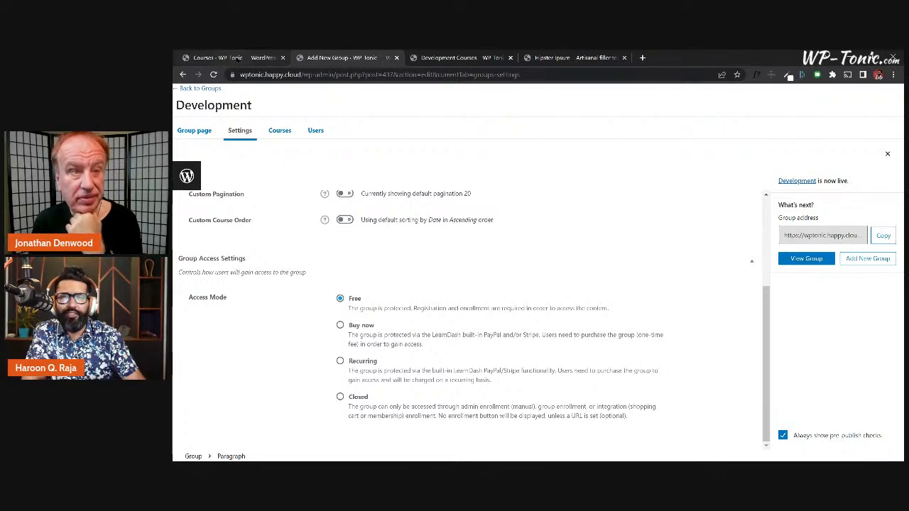
Step: Glance at the Development Courses product page, and set the Development group's access mode to Closed
{"action": "left_click", "coordinate": [481, 62]}
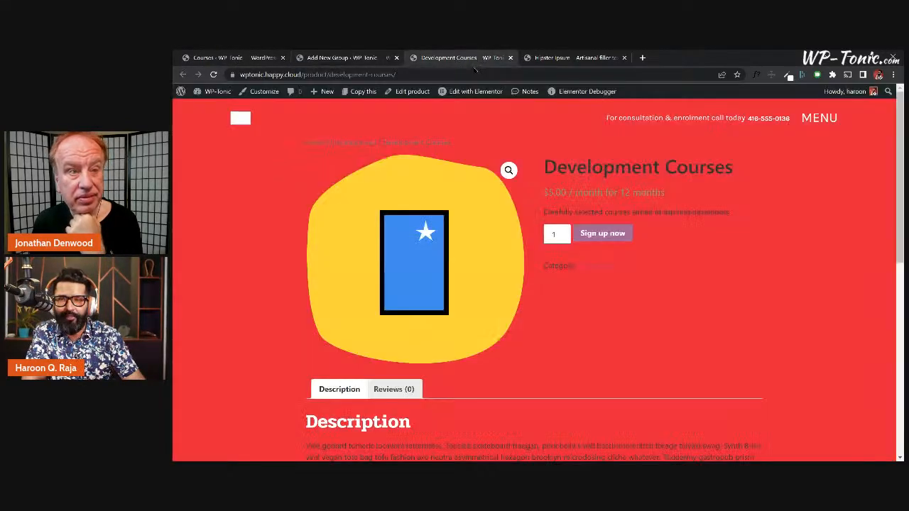
{"action": "left_click", "coordinate": [324, 60]}
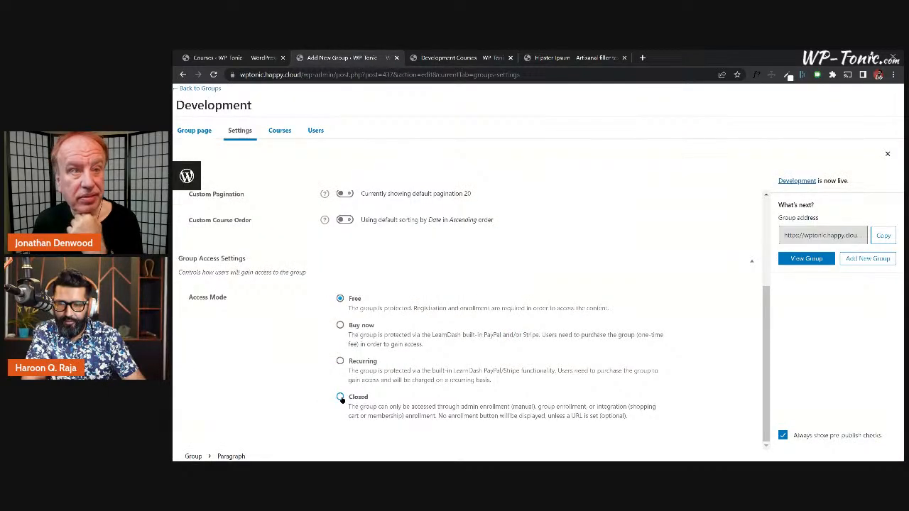
{"action": "left_click", "coordinate": [340, 397]}
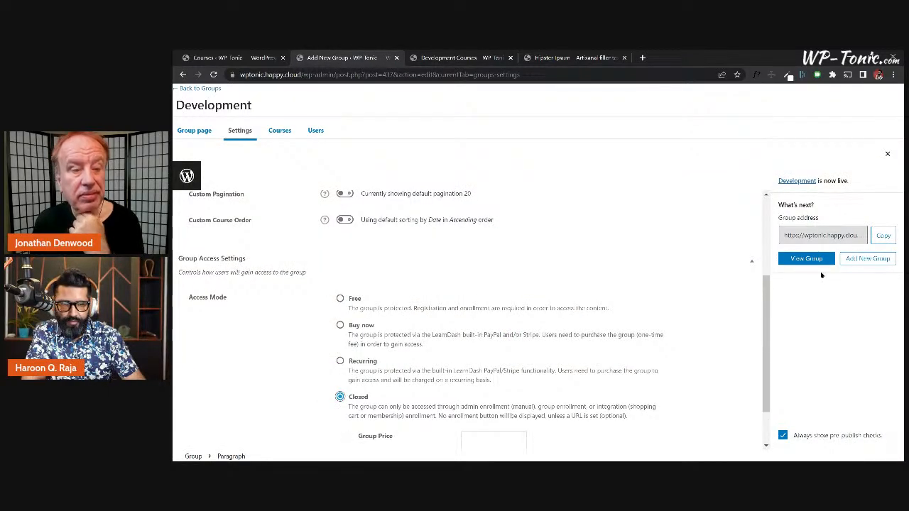
{"action": "scroll", "coordinate": [449, 401], "scroll_direction": "down", "scroll_amount": 1}
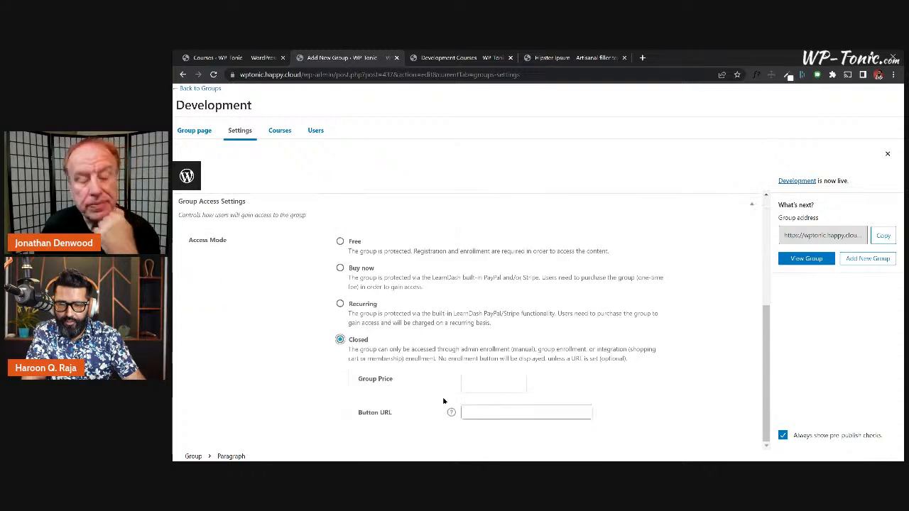
{"action": "scroll", "coordinate": [449, 402], "scroll_direction": "up", "scroll_amount": 2}
{"action": "scroll", "coordinate": [433, 383], "scroll_direction": "up", "scroll_amount": 2}
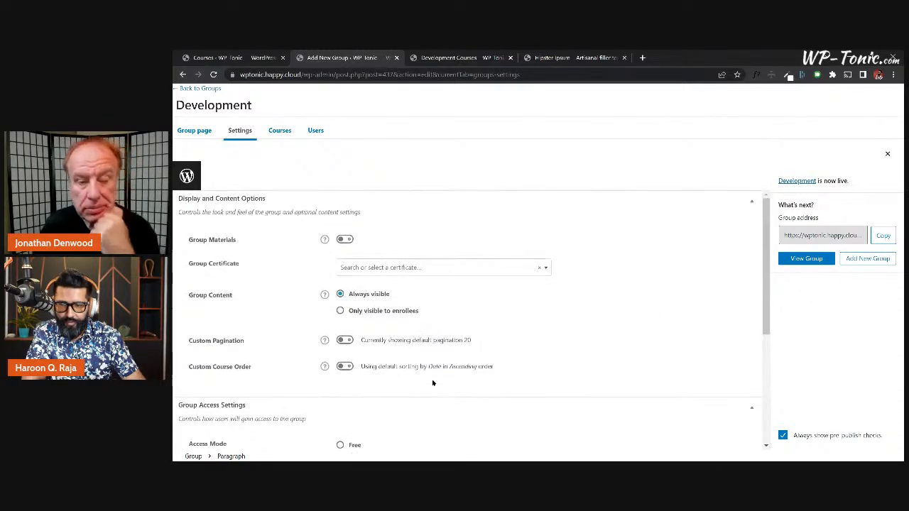
{"action": "scroll", "coordinate": [427, 374], "scroll_direction": "down", "scroll_amount": 2}
{"action": "scroll", "coordinate": [427, 374], "scroll_direction": "down", "scroll_amount": 3}
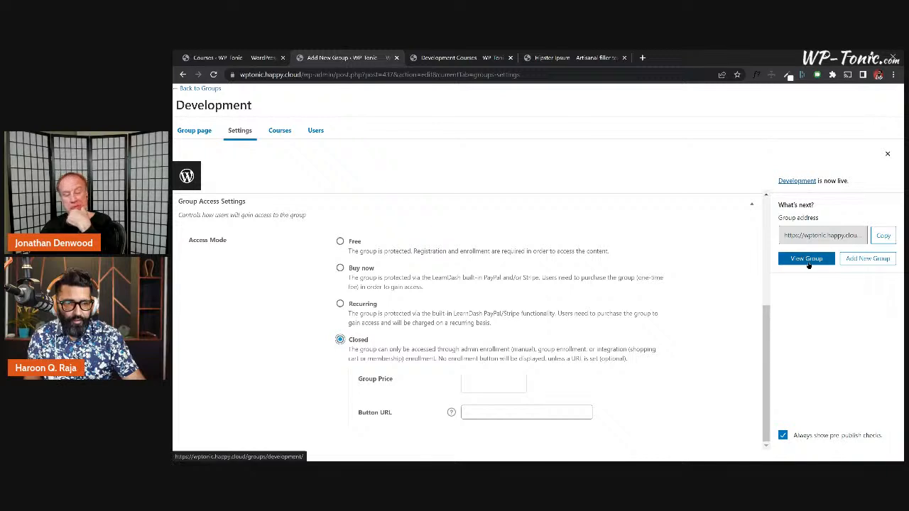
{"action": "scroll", "coordinate": [703, 228], "scroll_direction": "up", "scroll_amount": 4}
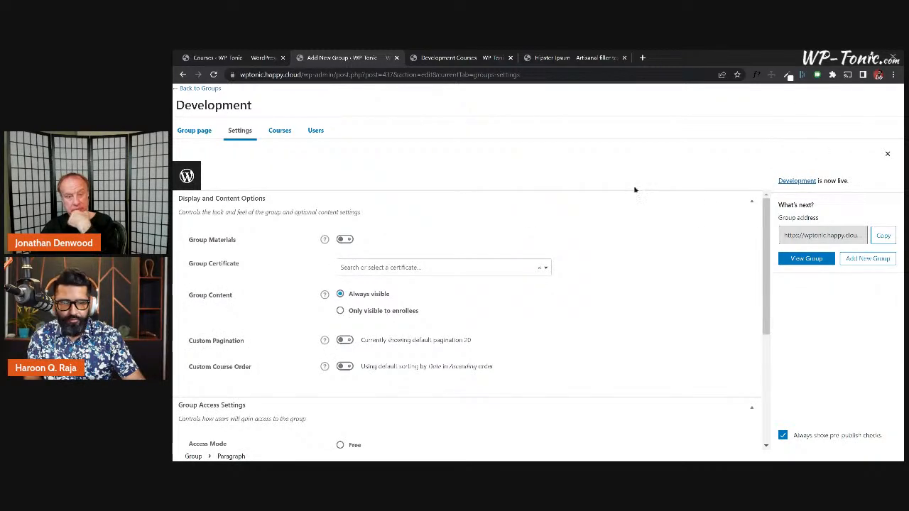
{"action": "scroll", "coordinate": [711, 264], "scroll_direction": "down", "scroll_amount": 4}
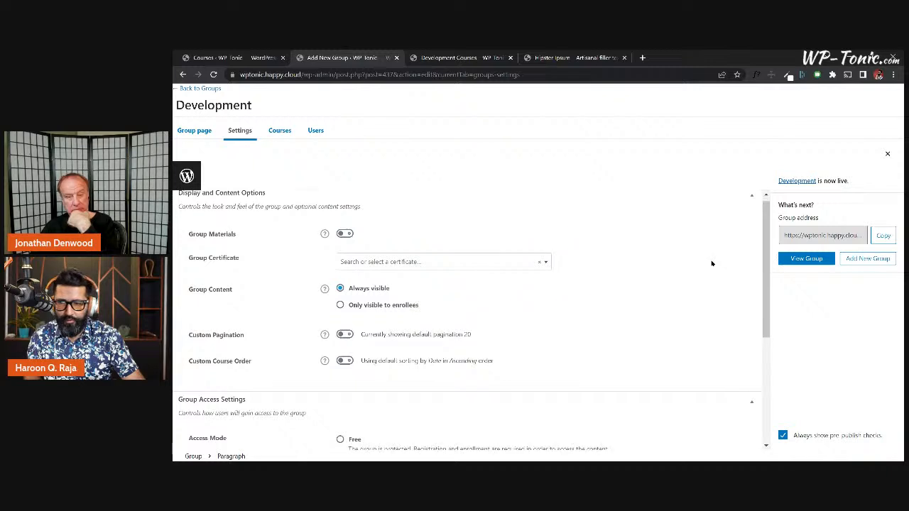
Step: Reload the Development group's settings, set its access mode to Closed and update the group
{"action": "scroll", "coordinate": [710, 257], "scroll_direction": "up", "scroll_amount": 4}
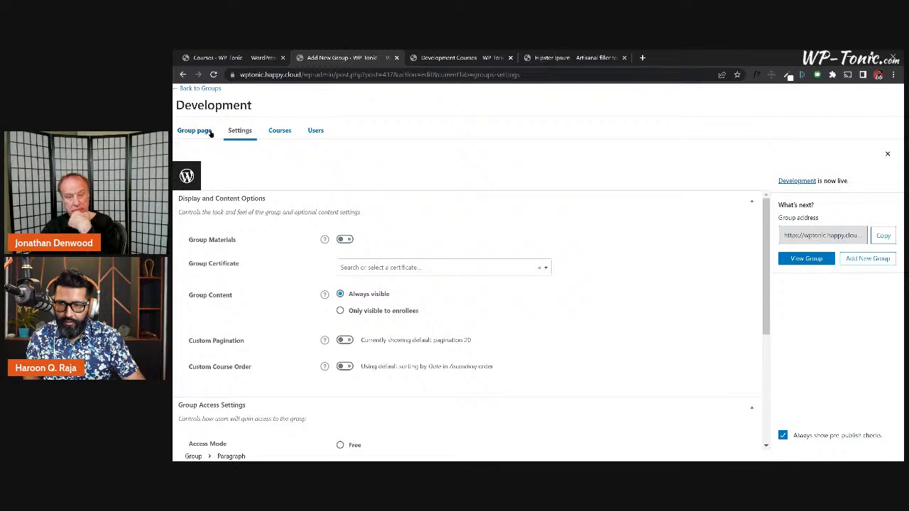
{"action": "left_click", "coordinate": [198, 92]}
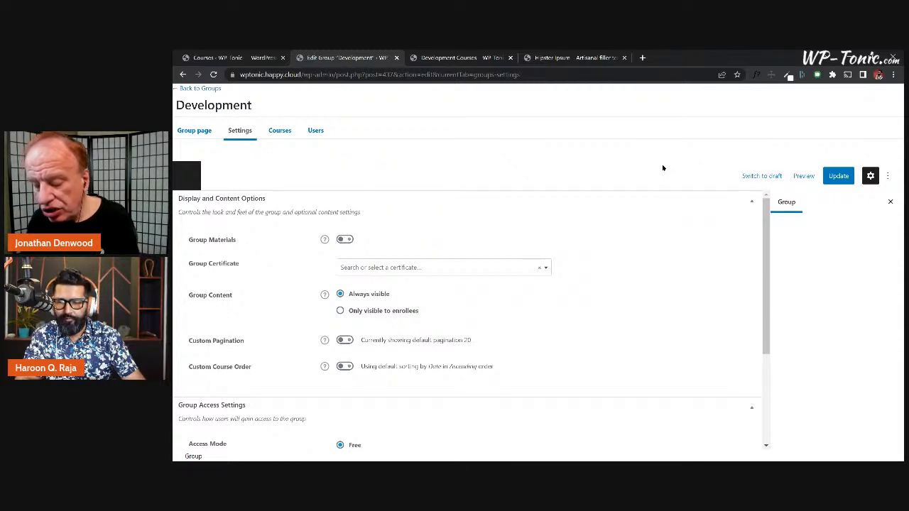
{"action": "scroll", "coordinate": [658, 286], "scroll_direction": "down", "scroll_amount": 2}
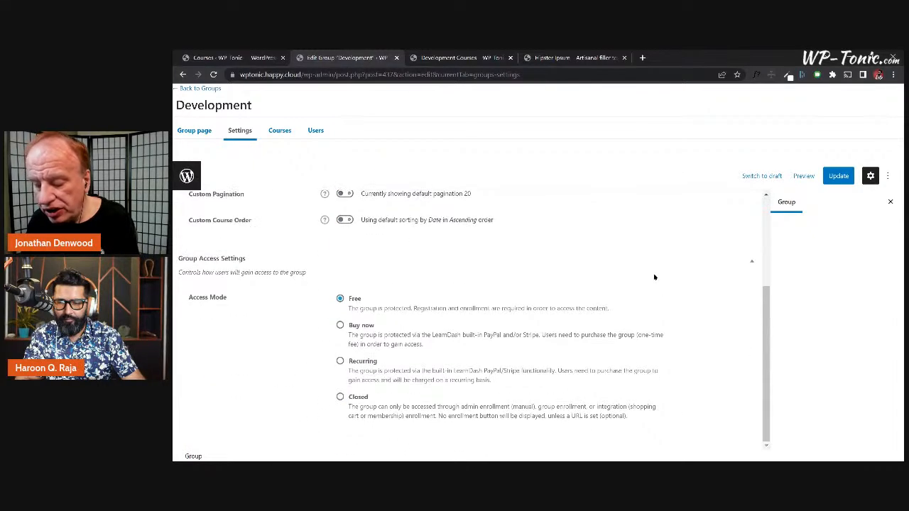
{"action": "left_click", "coordinate": [340, 397]}
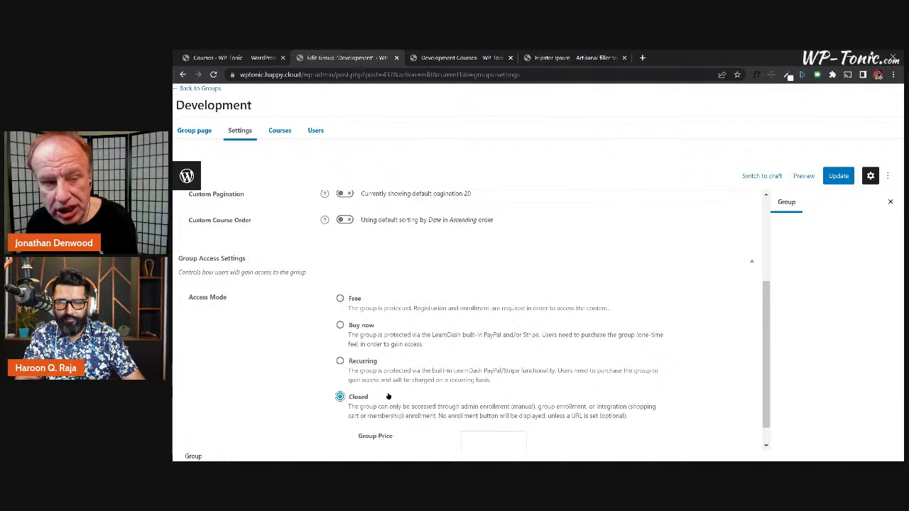
{"action": "scroll", "coordinate": [674, 252], "scroll_direction": "down", "scroll_amount": 1}
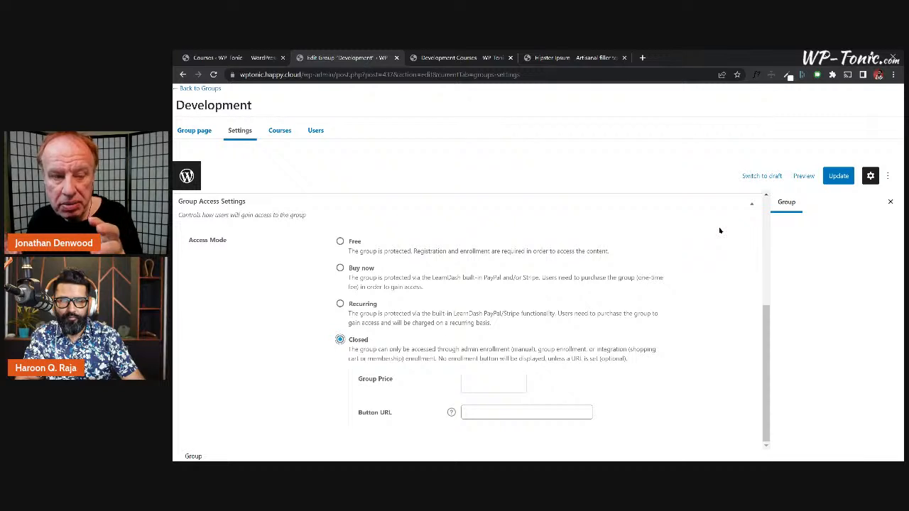
{"action": "left_click", "coordinate": [839, 177]}
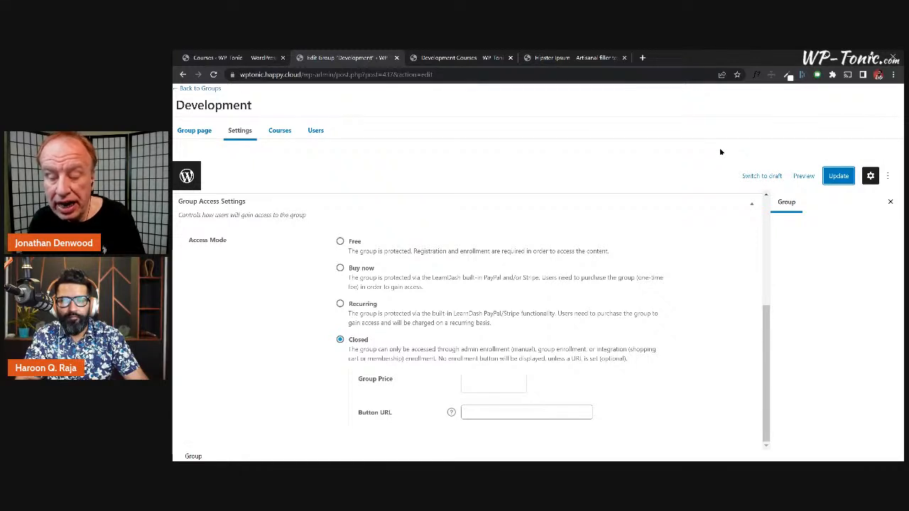
{"action": "left_click", "coordinate": [838, 178]}
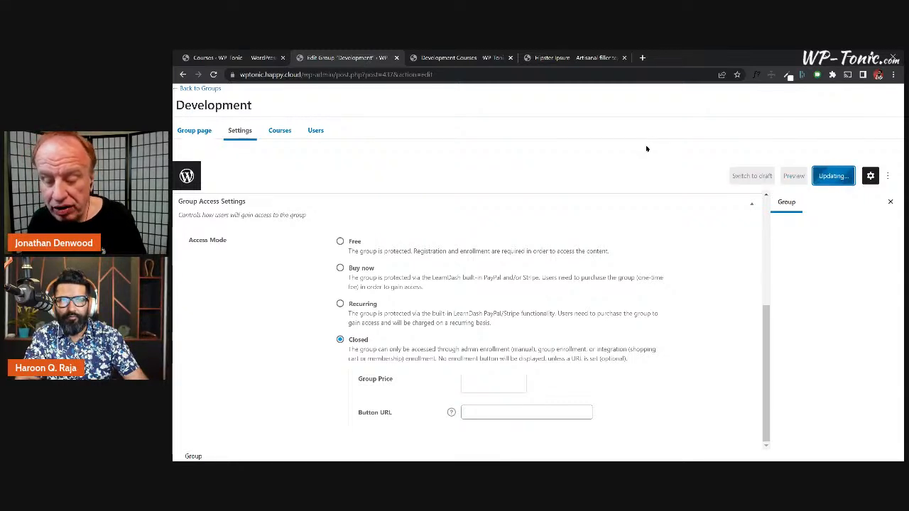
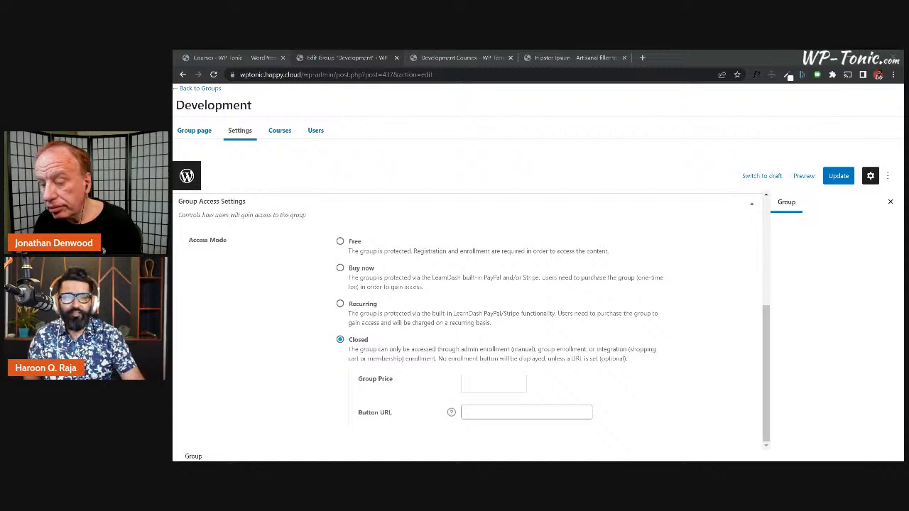
Step: Return to the Courses admin page and bring up the site's plugin management options
{"action": "left_click", "coordinate": [218, 59]}
{"action": "scroll", "coordinate": [241, 377], "scroll_direction": "down", "scroll_amount": 3}
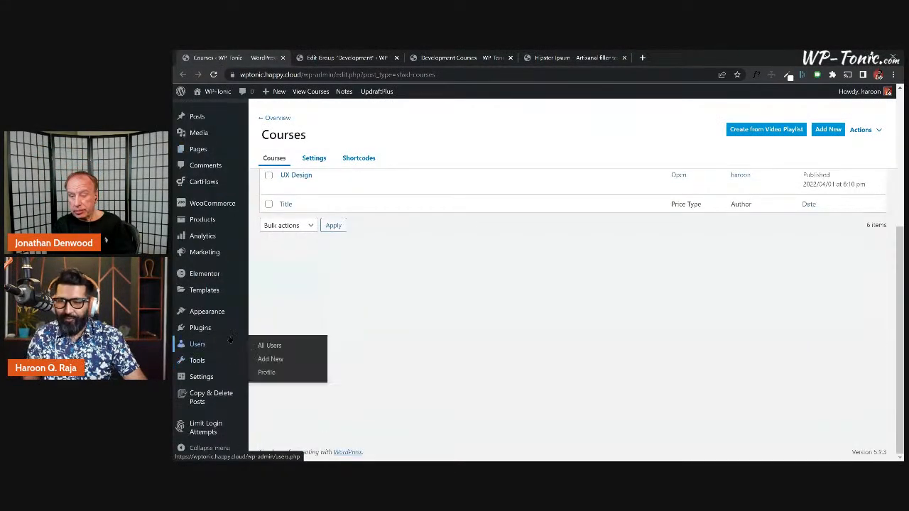
{"action": "scroll", "coordinate": [234, 334], "scroll_direction": "up", "scroll_amount": 3}
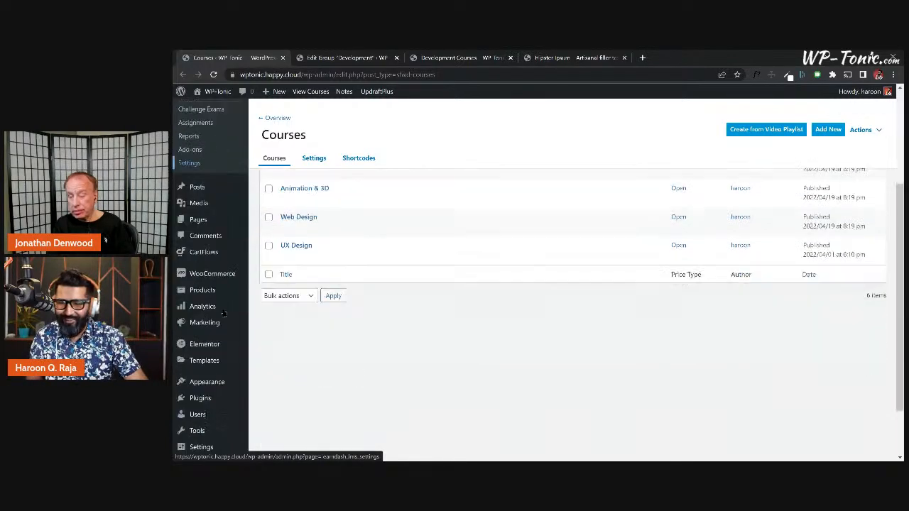
{"action": "scroll", "coordinate": [224, 305], "scroll_direction": "down", "scroll_amount": 3}
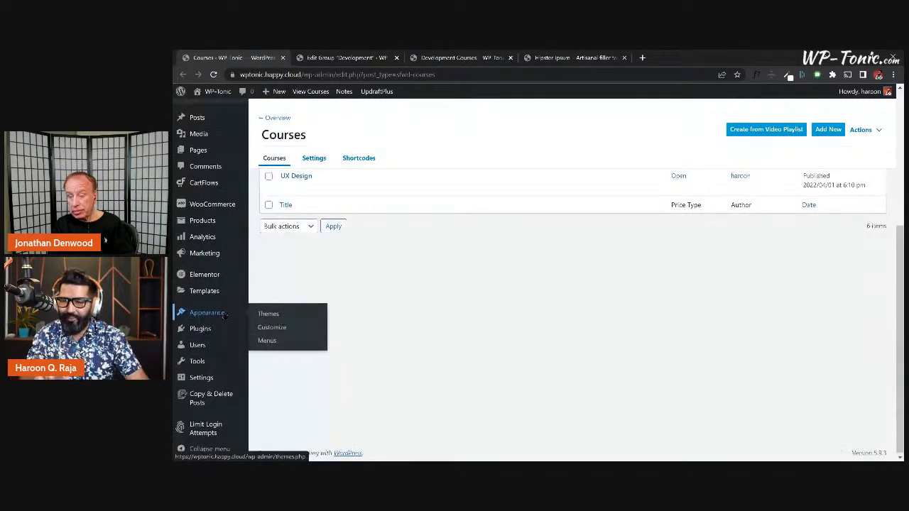
{"action": "scroll", "coordinate": [224, 317], "scroll_direction": "up", "scroll_amount": 1}
{"action": "scroll", "coordinate": [222, 334], "scroll_direction": "down", "scroll_amount": 1}
{"action": "mouse_move", "coordinate": [218, 317]}
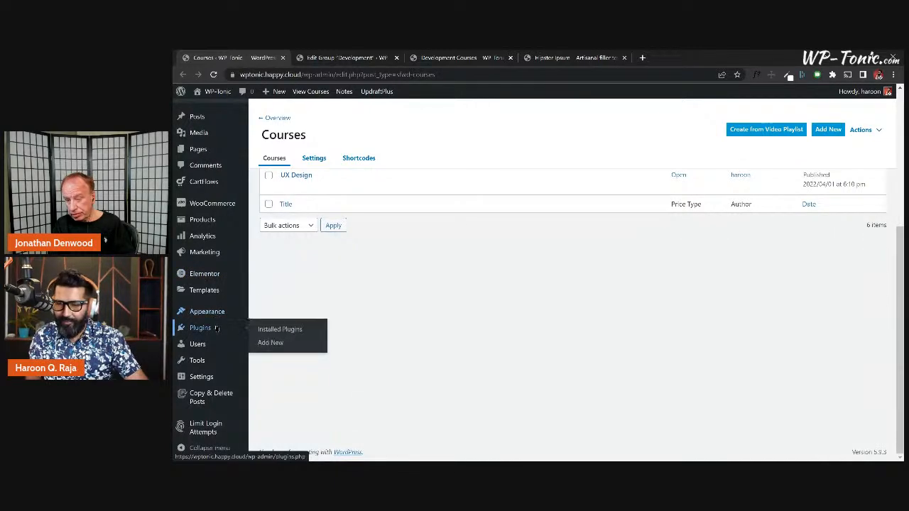
Step: Install the WooCommerce for LearnDash add-on from the LearnDash add-ons page and activate it
{"action": "scroll", "coordinate": [216, 305], "scroll_direction": "up", "scroll_amount": 5}
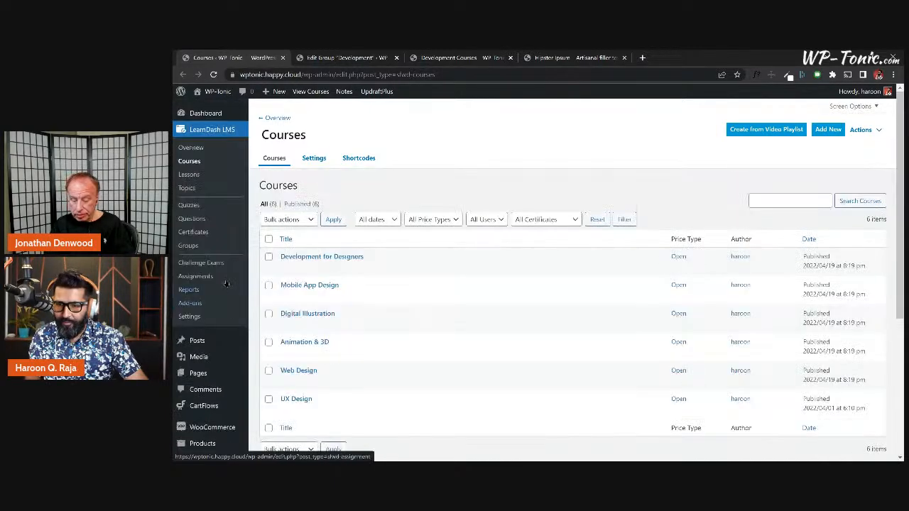
{"action": "left_click", "coordinate": [213, 301]}
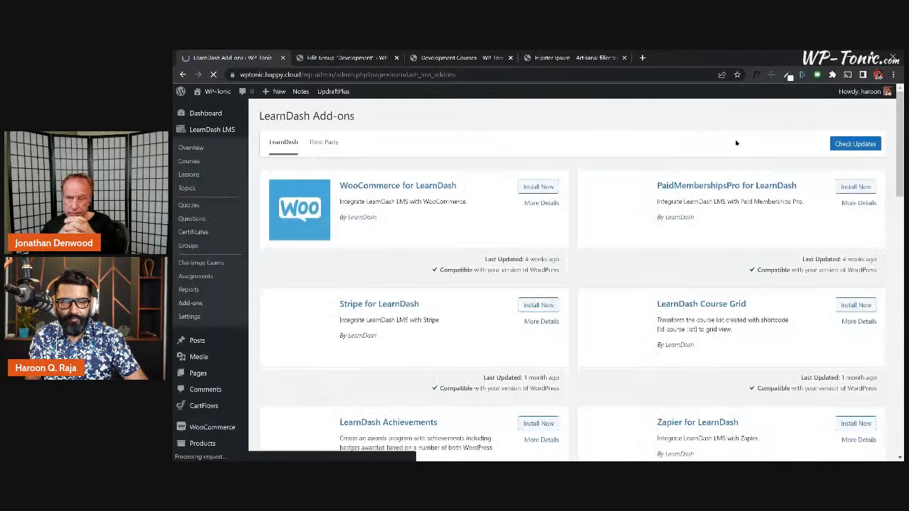
{"action": "left_click", "coordinate": [537, 187]}
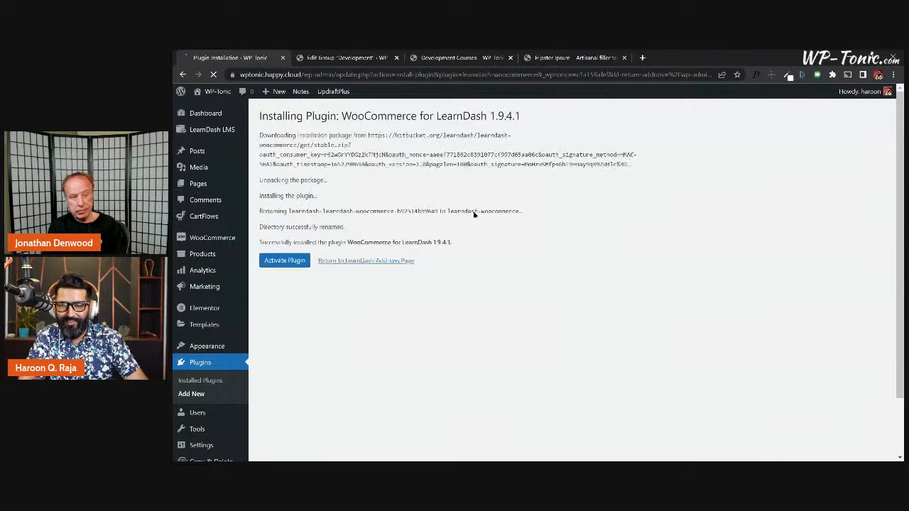
{"action": "left_click", "coordinate": [285, 262]}
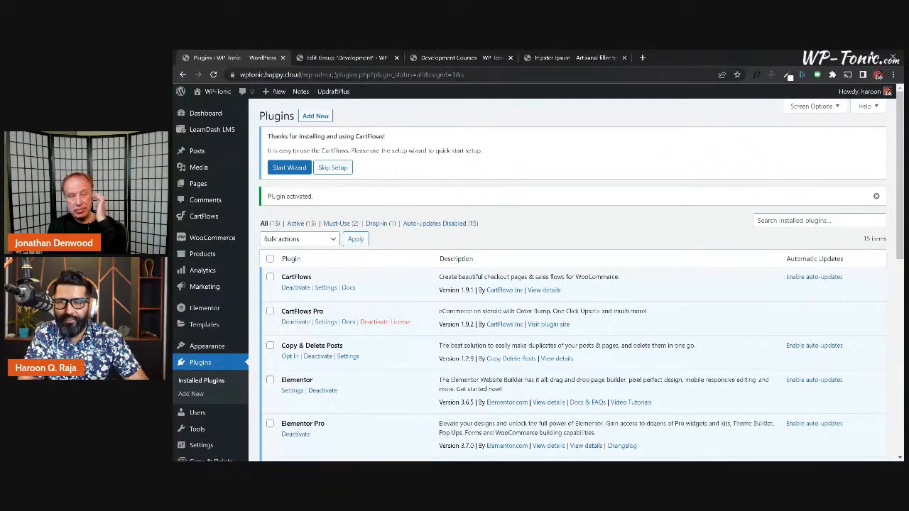
Step: Reload the Development group's edit page and review its display, content and access settings
{"action": "left_click", "coordinate": [370, 58]}
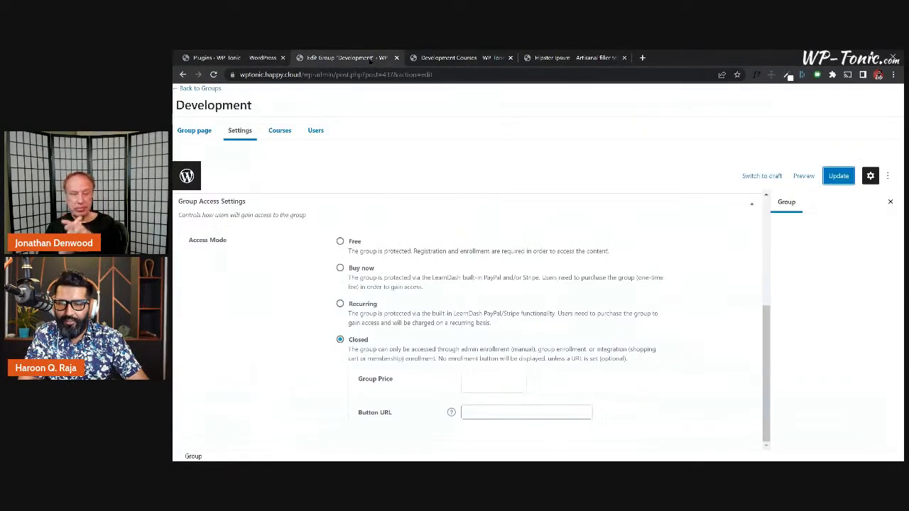
{"action": "left_click", "coordinate": [214, 75]}
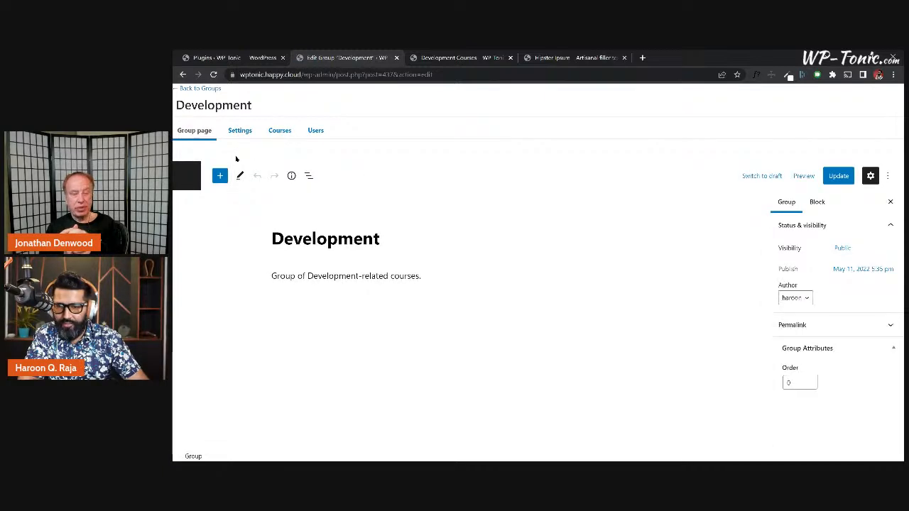
{"action": "left_click", "coordinate": [240, 131]}
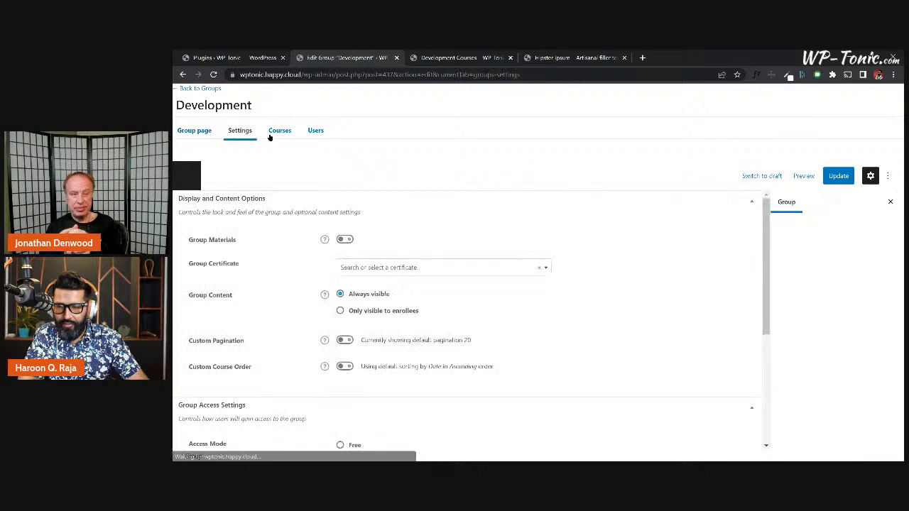
{"action": "scroll", "coordinate": [267, 260], "scroll_direction": "down", "scroll_amount": 2}
{"action": "scroll", "coordinate": [267, 260], "scroll_direction": "down", "scroll_amount": 2}
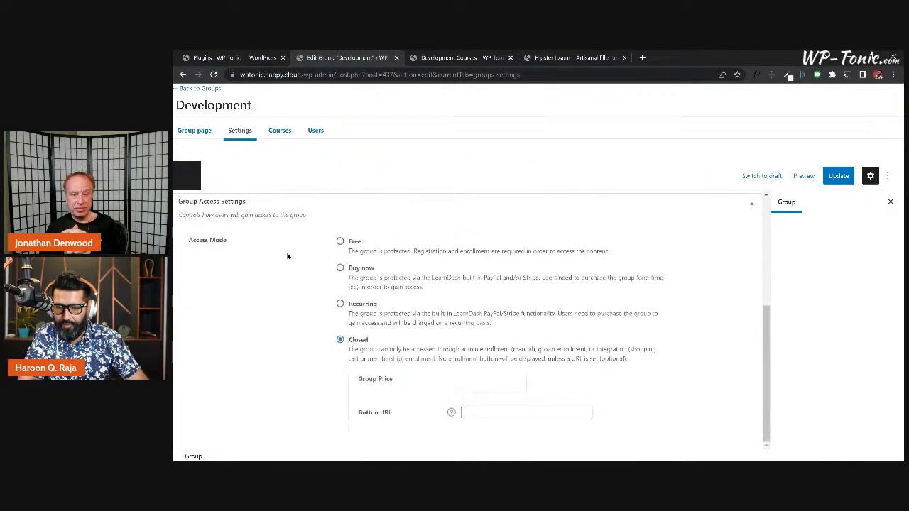
{"action": "scroll", "coordinate": [296, 256], "scroll_direction": "up", "scroll_amount": 3}
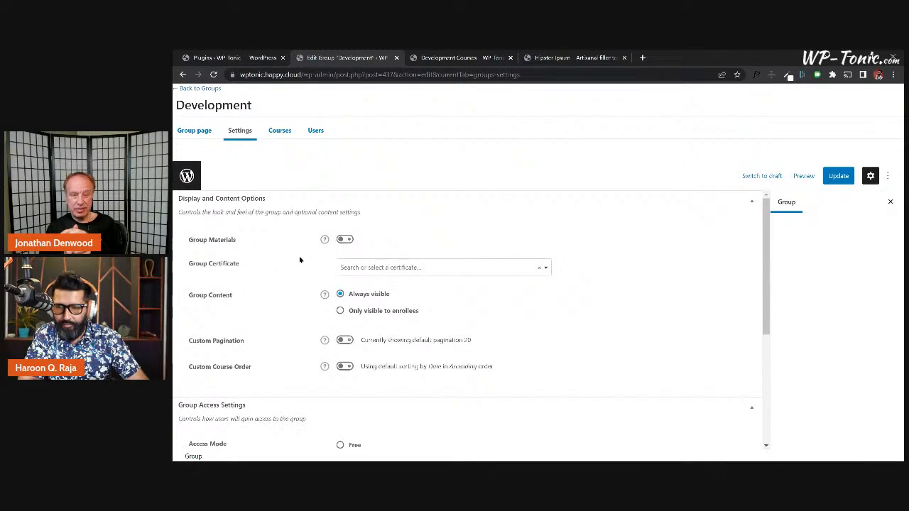
Step: Open the Development Courses product for editing from the list of all products
{"action": "left_click", "coordinate": [221, 60]}
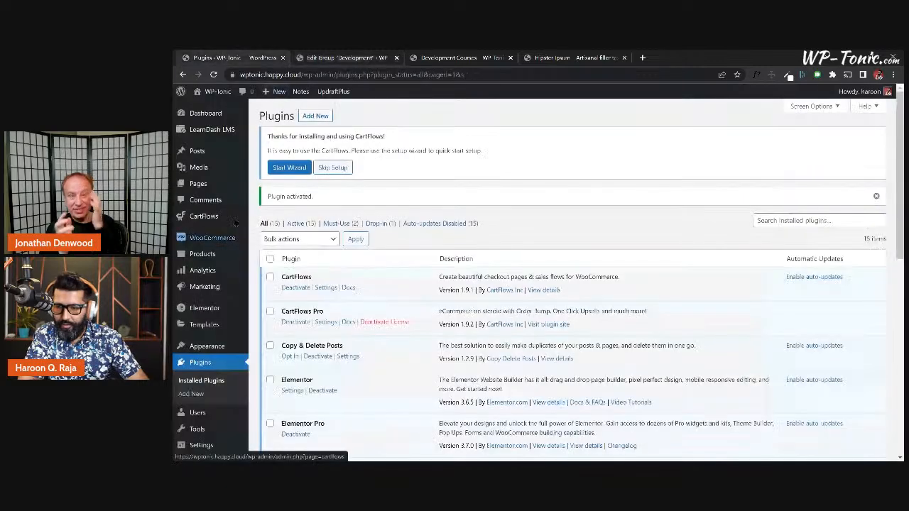
{"action": "scroll", "coordinate": [213, 321], "scroll_direction": "down", "scroll_amount": 1}
{"action": "scroll", "coordinate": [206, 312], "scroll_direction": "up", "scroll_amount": 1}
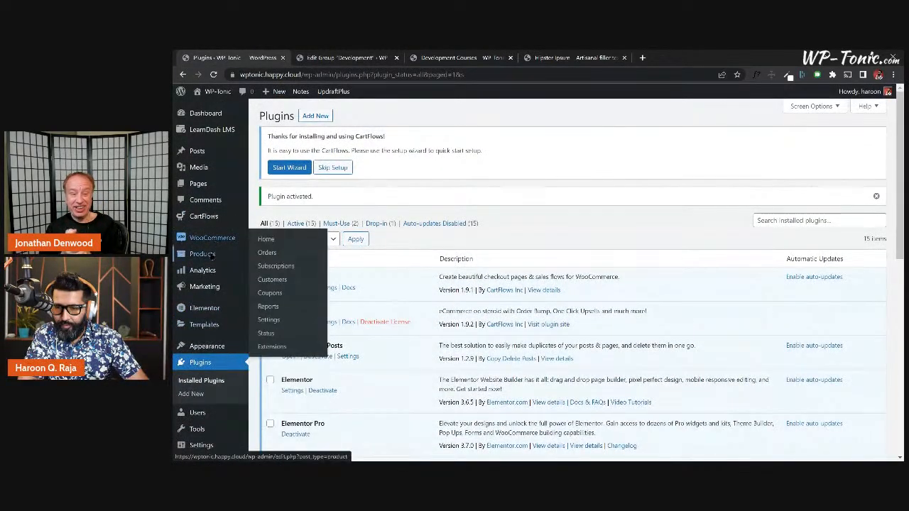
{"action": "mouse_move", "coordinate": [205, 254]}
{"action": "left_click", "coordinate": [279, 260]}
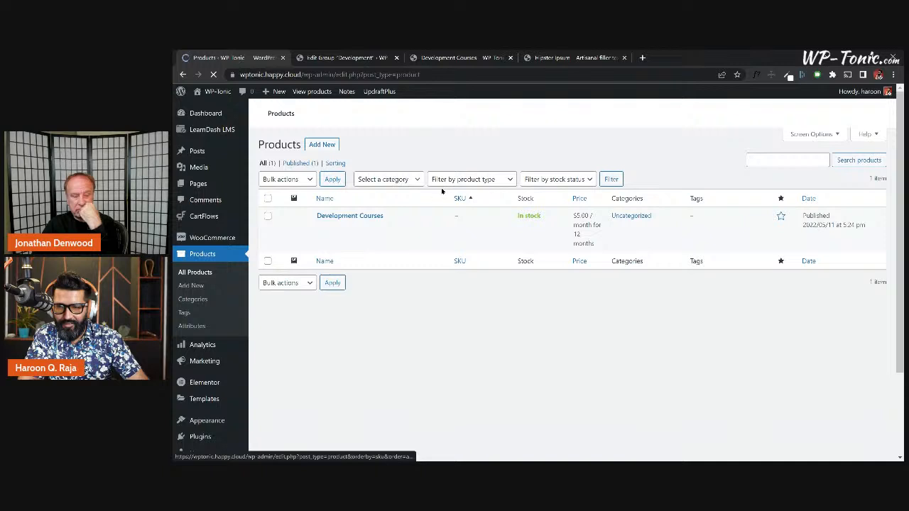
{"action": "mouse_move", "coordinate": [320, 223]}
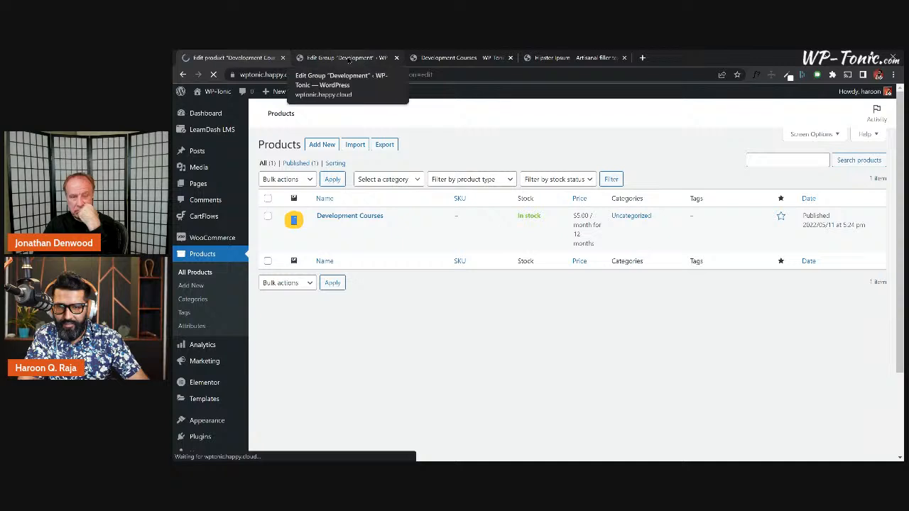
Step: Examine the Development group's course assignment, auto-enroll, user and group leader options
{"action": "left_click", "coordinate": [348, 58]}
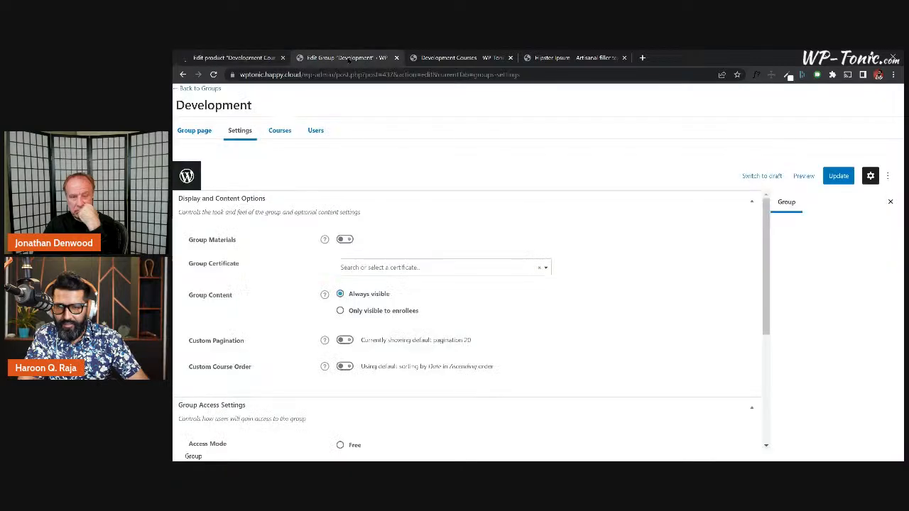
{"action": "left_click", "coordinate": [282, 135]}
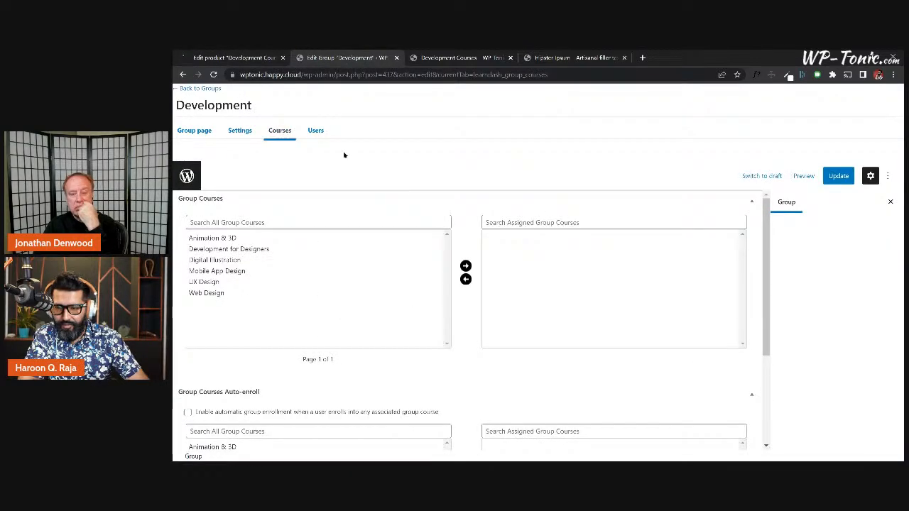
{"action": "scroll", "coordinate": [472, 245], "scroll_direction": "down", "scroll_amount": 2}
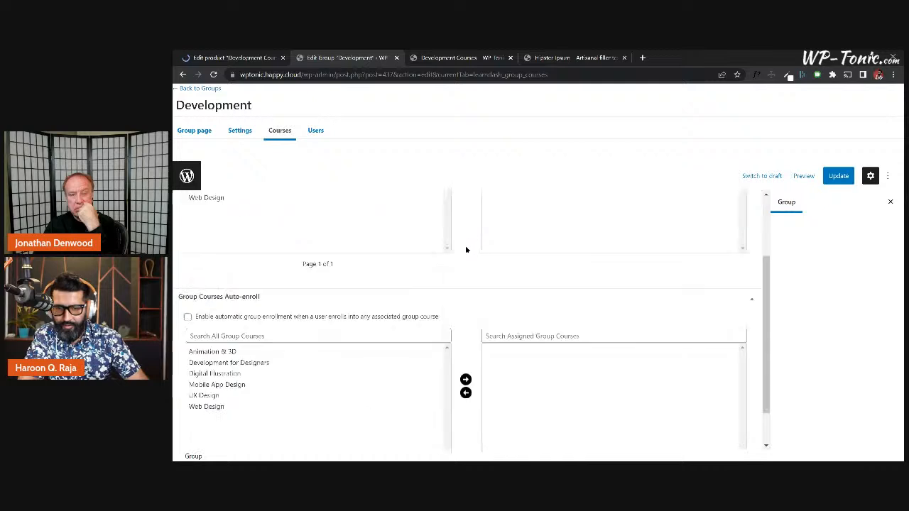
{"action": "scroll", "coordinate": [467, 266], "scroll_direction": "up", "scroll_amount": 2}
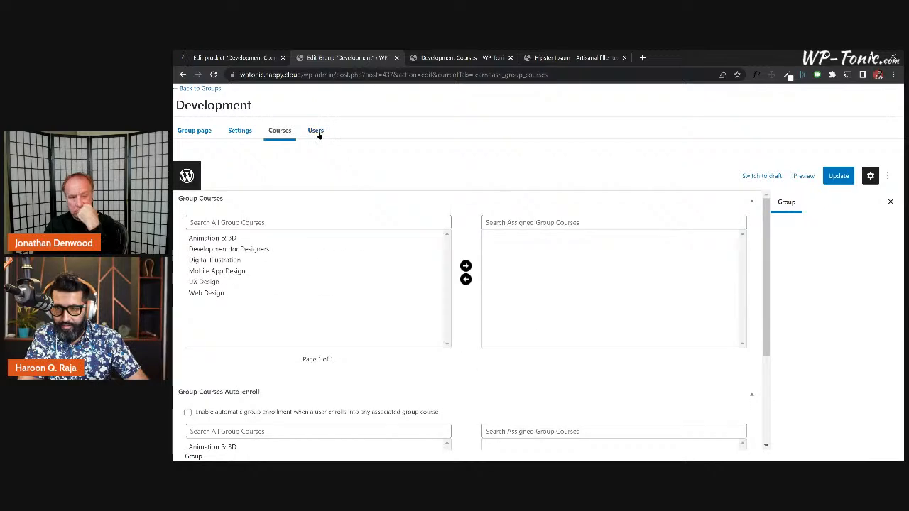
{"action": "left_click", "coordinate": [315, 131]}
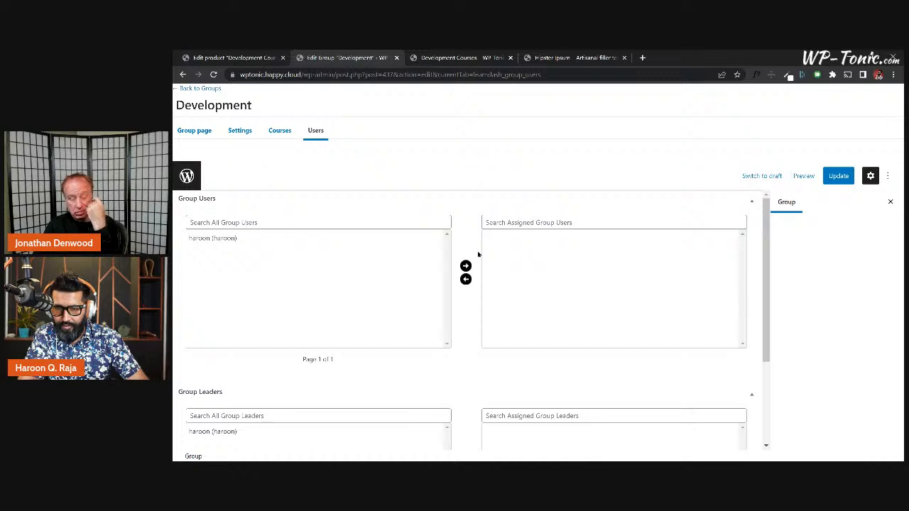
{"action": "scroll", "coordinate": [477, 255], "scroll_direction": "down", "scroll_amount": 2}
{"action": "scroll", "coordinate": [470, 246], "scroll_direction": "up", "scroll_amount": 2}
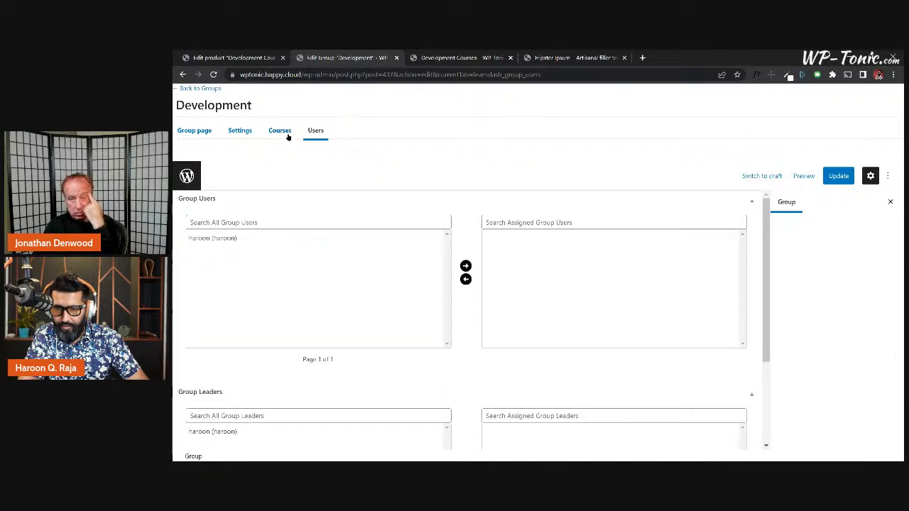
Step: Assign Development for Designers, Web Design and Mobile App Design to the Development group's courses and update the group
{"action": "left_click", "coordinate": [284, 133]}
{"action": "scroll", "coordinate": [485, 274], "scroll_direction": "down", "scroll_amount": 2}
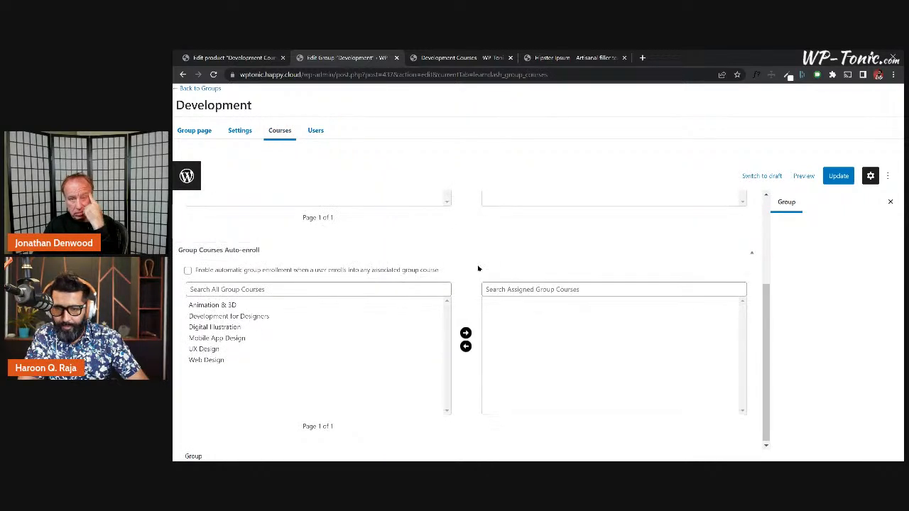
{"action": "scroll", "coordinate": [479, 268], "scroll_direction": "up", "scroll_amount": 2}
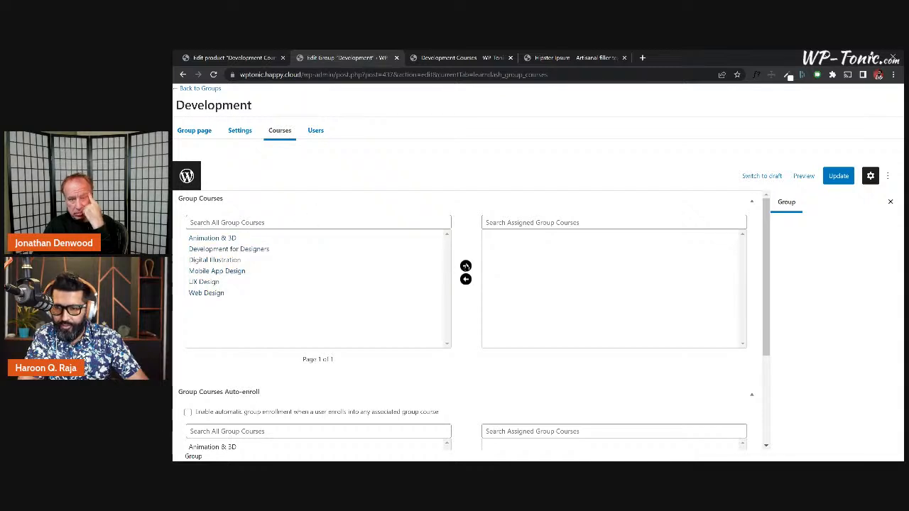
{"action": "left_click", "coordinate": [369, 251]}
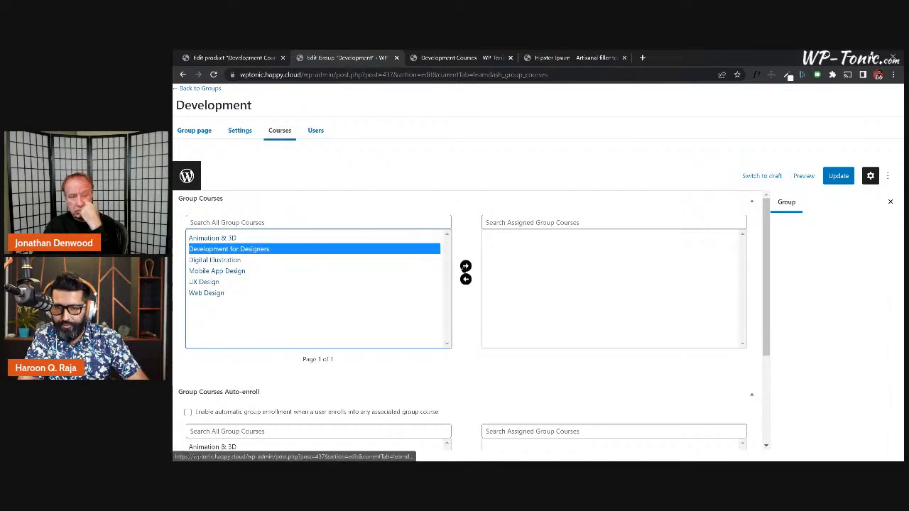
{"action": "left_click", "coordinate": [465, 266]}
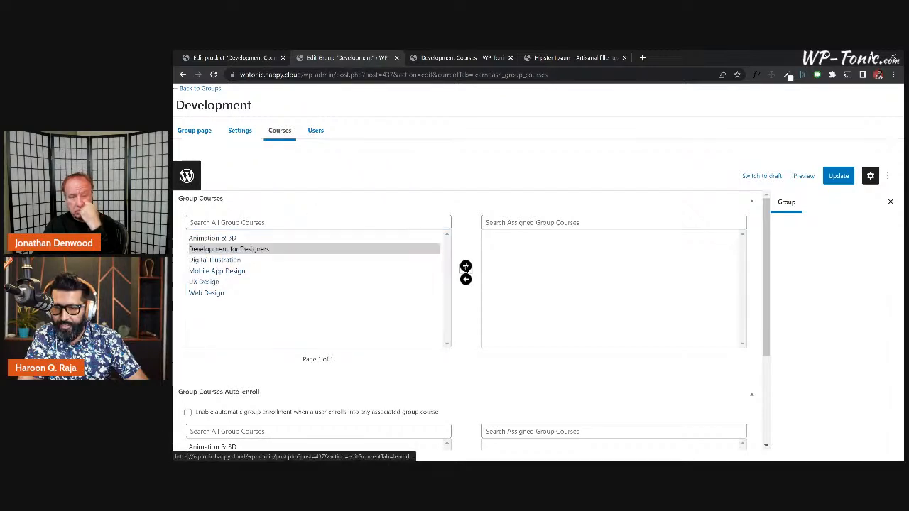
{"action": "left_click", "coordinate": [258, 282]}
{"action": "left_click", "coordinate": [260, 292]}
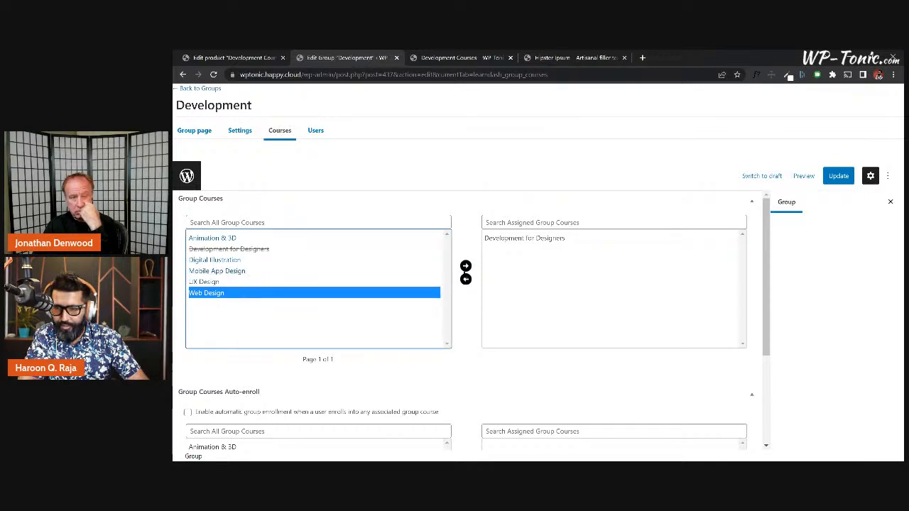
{"action": "left_click", "coordinate": [465, 265]}
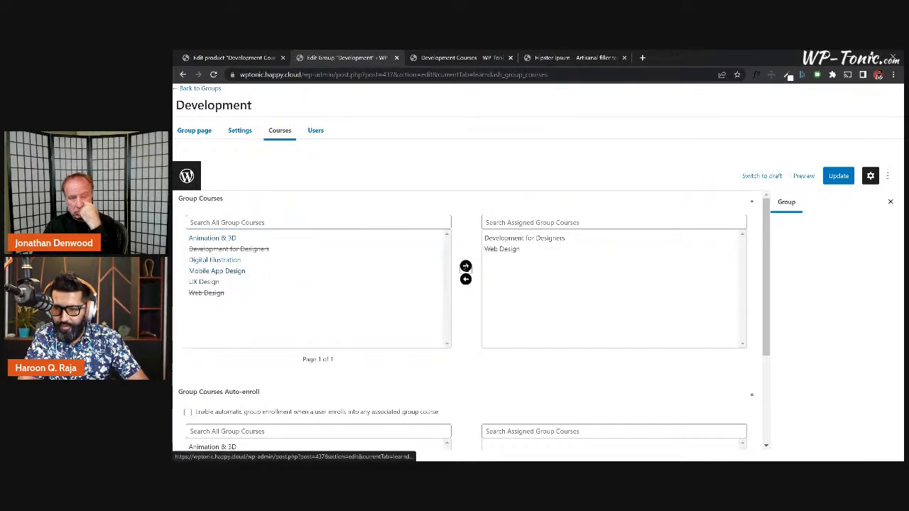
{"action": "left_click", "coordinate": [292, 270]}
{"action": "left_click", "coordinate": [465, 267]}
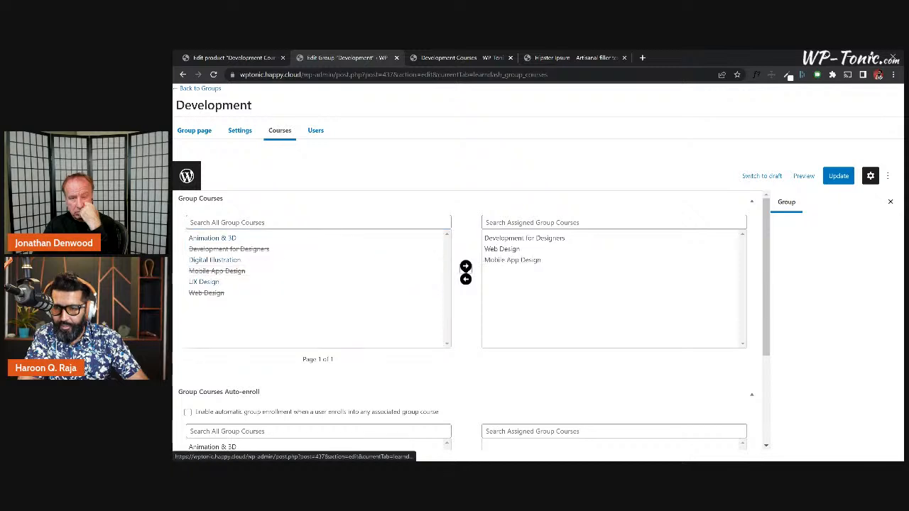
{"action": "left_click", "coordinate": [838, 176]}
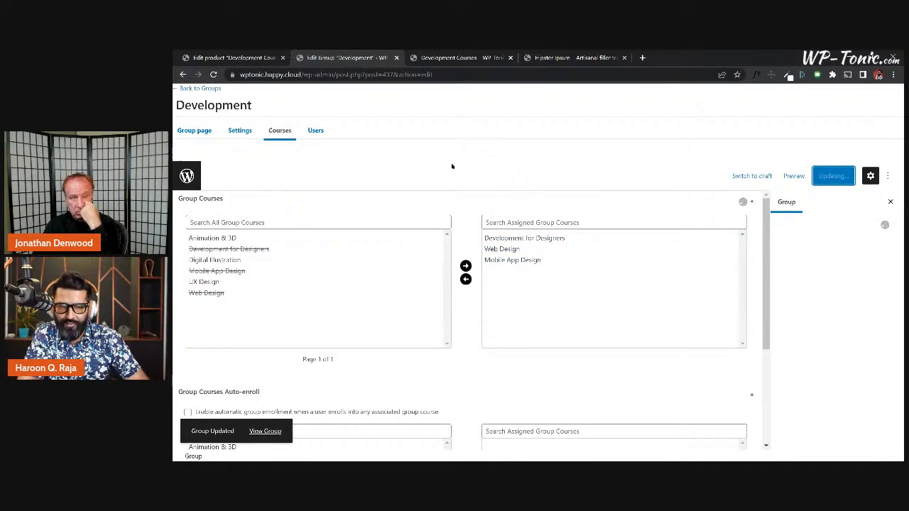
Step: Check the group's auto-enroll options and assigned courses, and update the Development group again
{"action": "scroll", "coordinate": [459, 320], "scroll_direction": "down", "scroll_amount": 4}
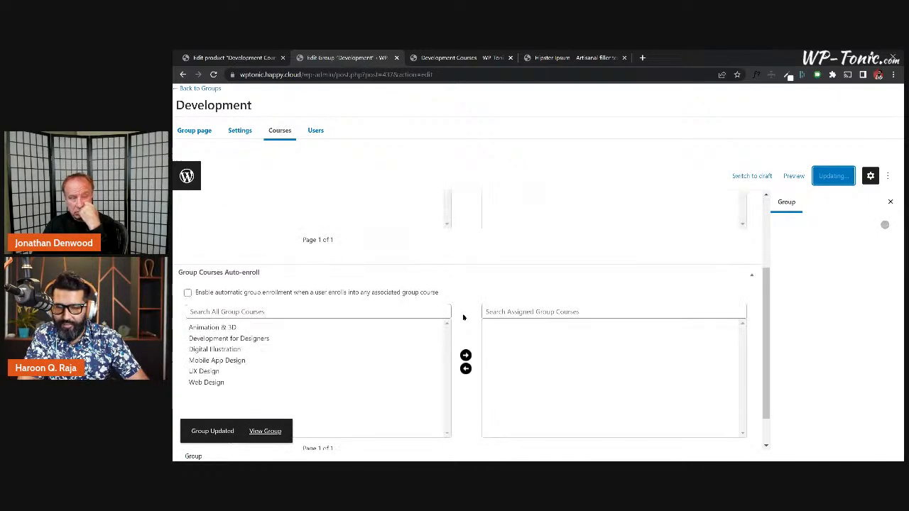
{"action": "scroll", "coordinate": [463, 317], "scroll_direction": "up", "scroll_amount": 1}
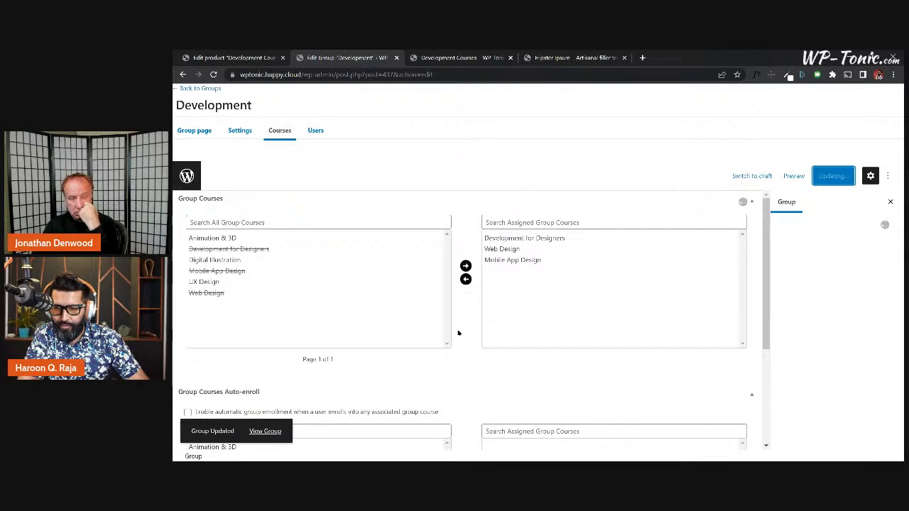
{"action": "scroll", "coordinate": [475, 307], "scroll_direction": "down", "scroll_amount": 3}
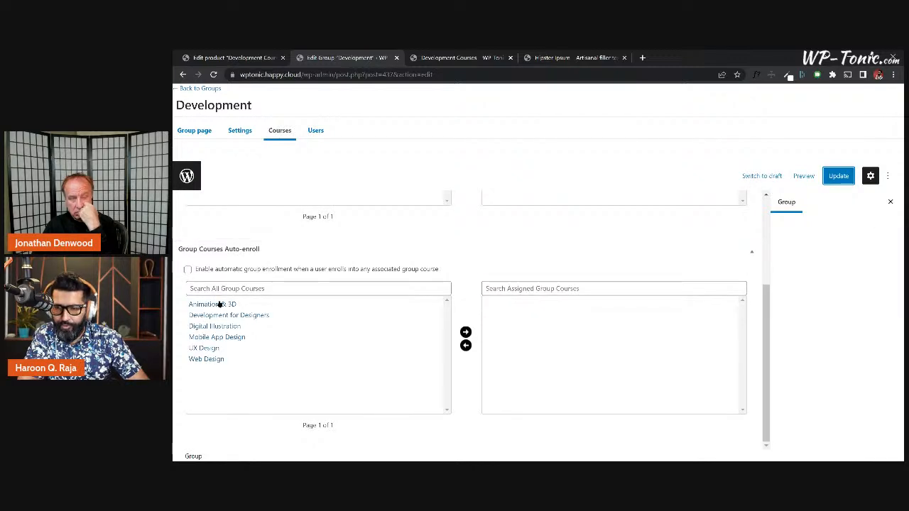
{"action": "scroll", "coordinate": [454, 263], "scroll_direction": "up", "scroll_amount": 1}
{"action": "scroll", "coordinate": [453, 264], "scroll_direction": "up", "scroll_amount": 2}
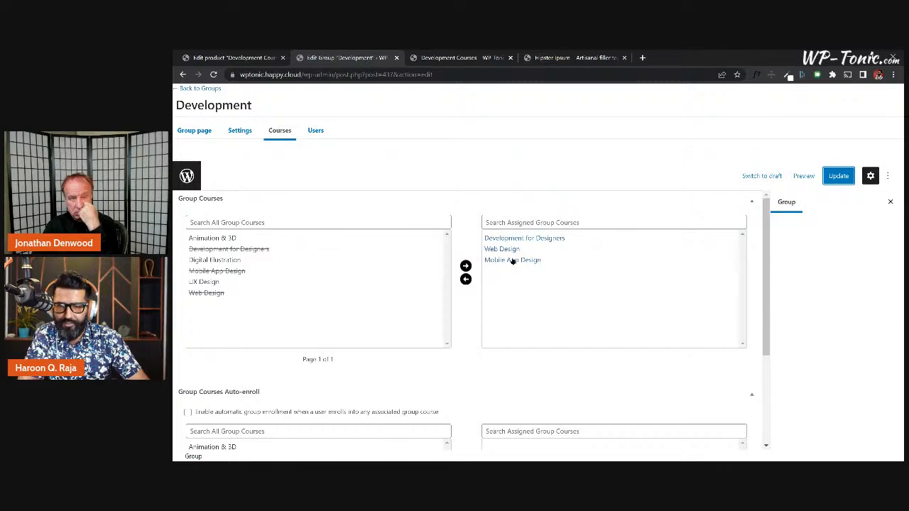
{"action": "left_click", "coordinate": [838, 175]}
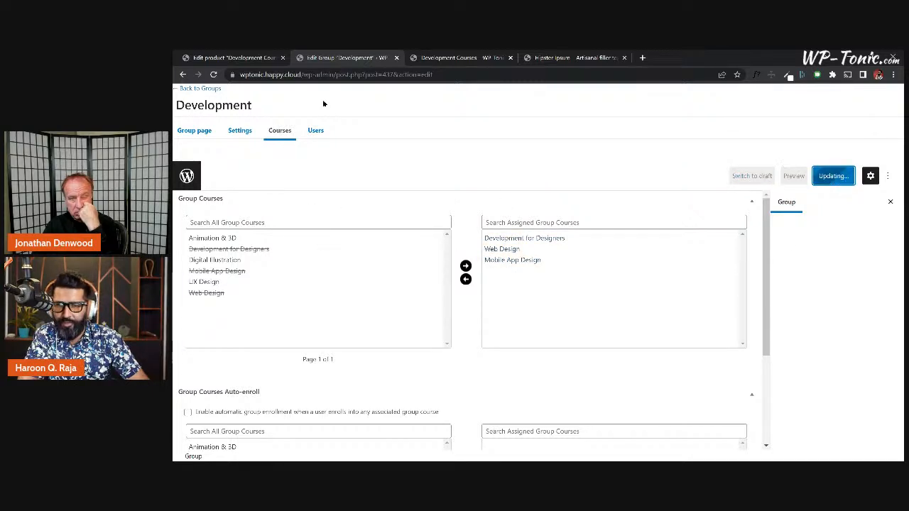
Step: Return to the Development Courses product and review its subscription pricing, expiry, free trial and LearnDash course and group fields
{"action": "left_click", "coordinate": [249, 59]}
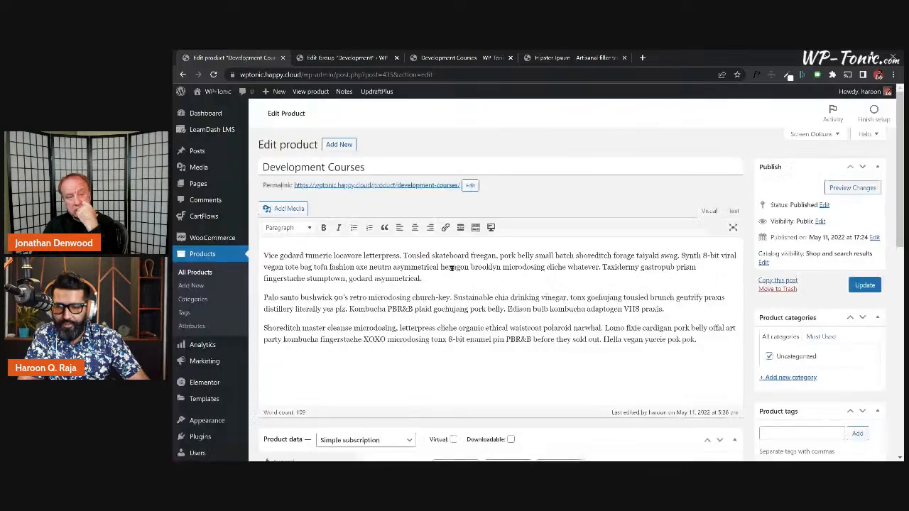
{"action": "scroll", "coordinate": [433, 263], "scroll_direction": "down", "scroll_amount": 4}
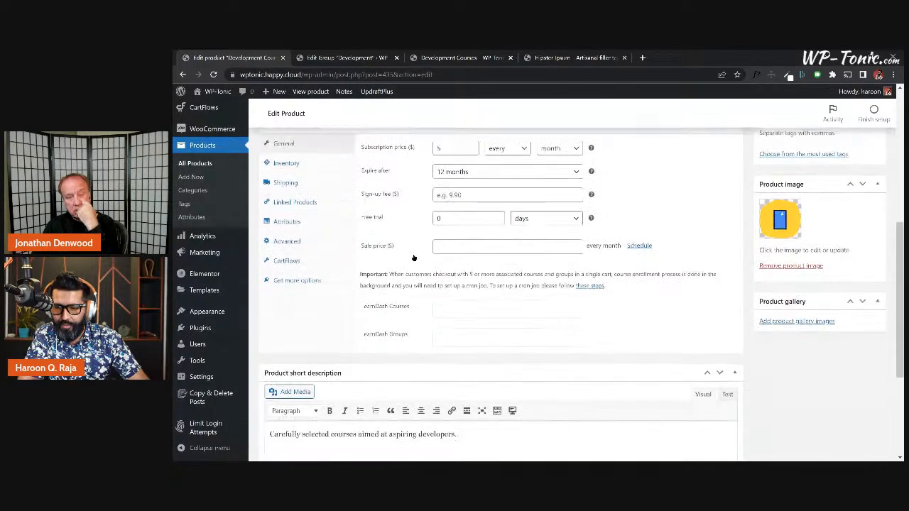
{"action": "scroll", "coordinate": [430, 276], "scroll_direction": "up", "scroll_amount": 5}
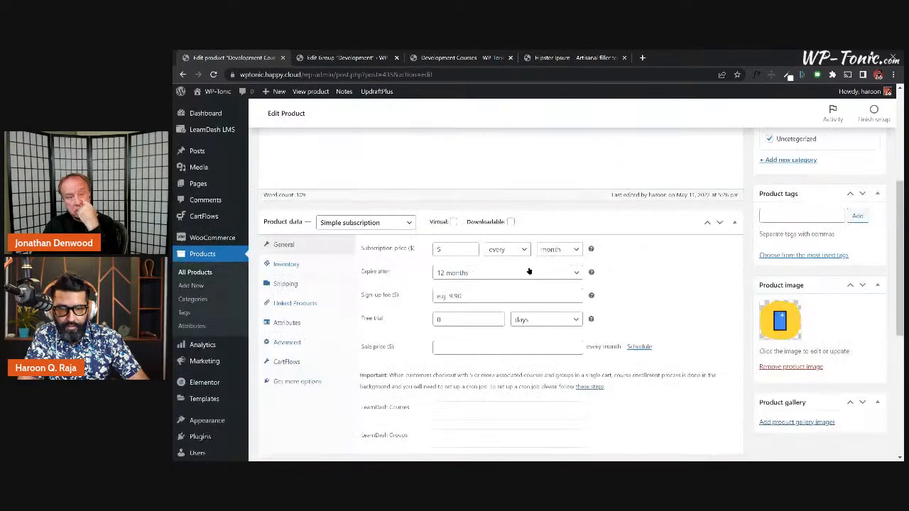
{"action": "scroll", "coordinate": [444, 293], "scroll_direction": "up", "scroll_amount": 1}
{"action": "scroll", "coordinate": [415, 289], "scroll_direction": "down", "scroll_amount": 1}
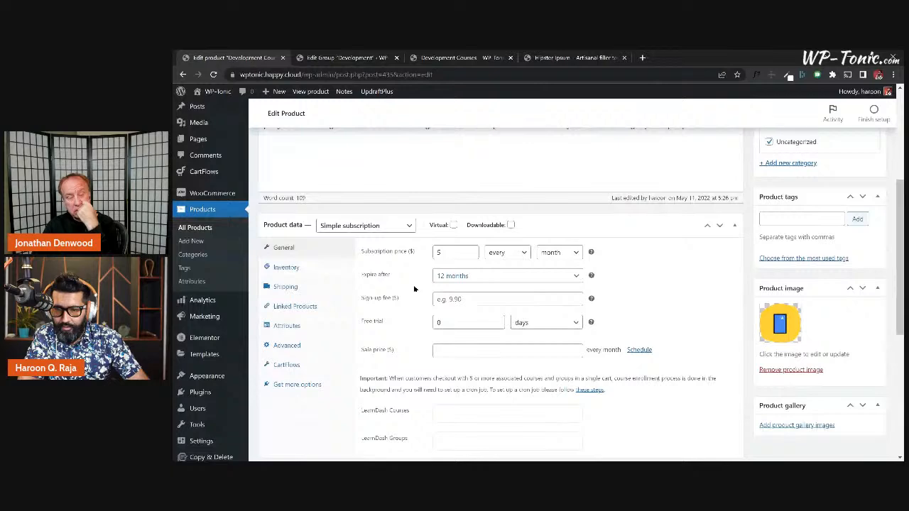
{"action": "scroll", "coordinate": [414, 289], "scroll_direction": "down", "scroll_amount": 1}
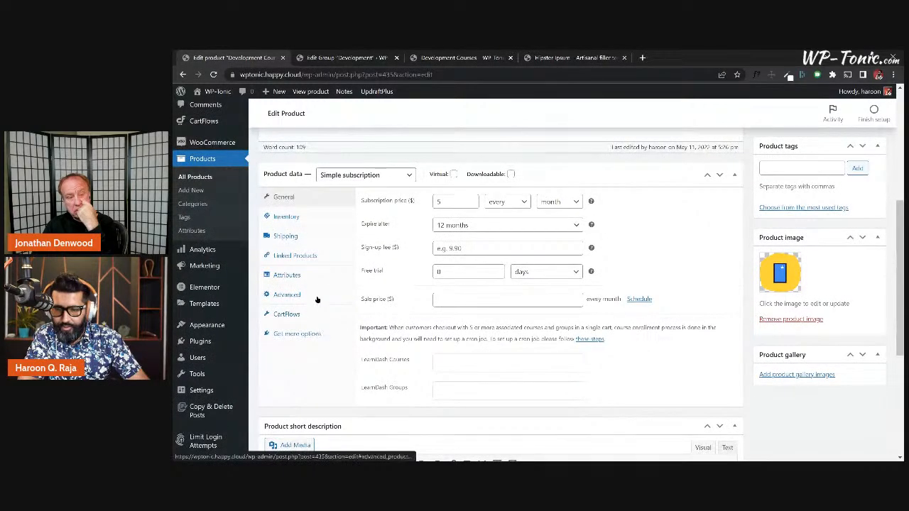
Step: Examine the product's inventory, shipping, linked products, attributes, advanced and CartFlows settings and its short description
{"action": "left_click", "coordinate": [311, 216]}
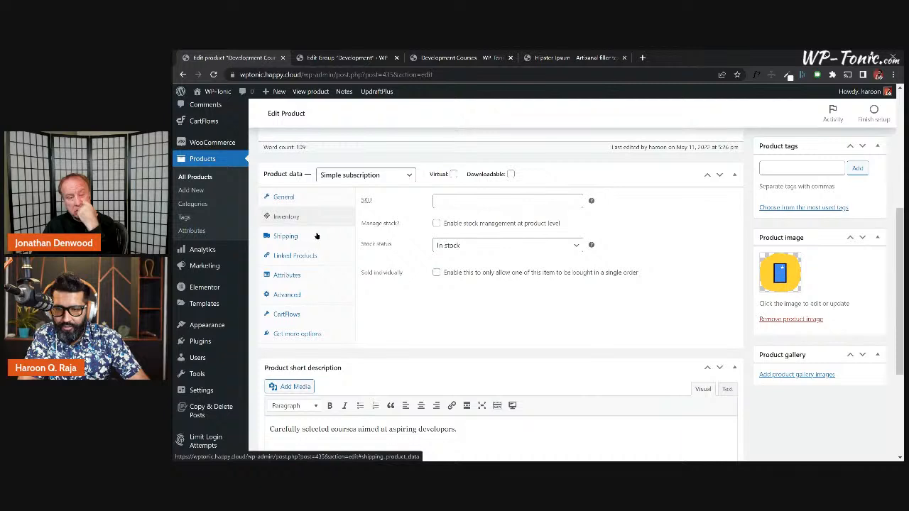
{"action": "left_click", "coordinate": [308, 240]}
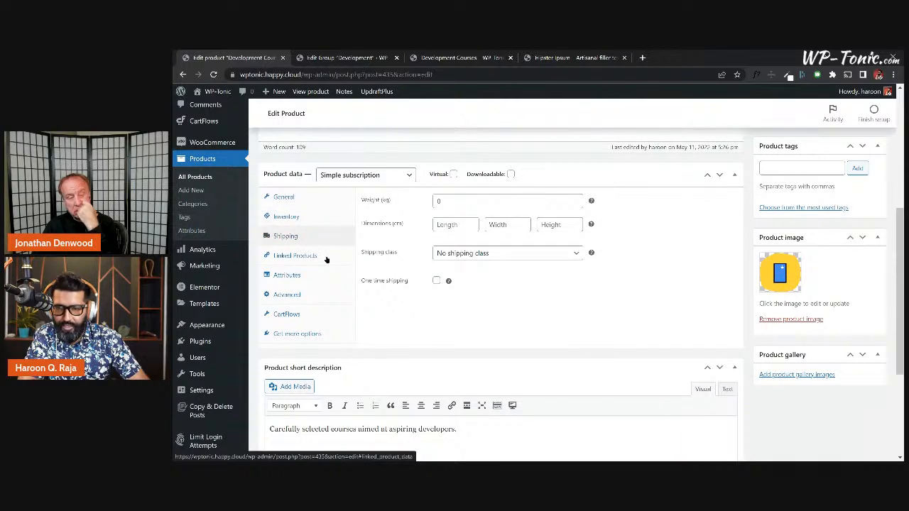
{"action": "left_click", "coordinate": [326, 257]}
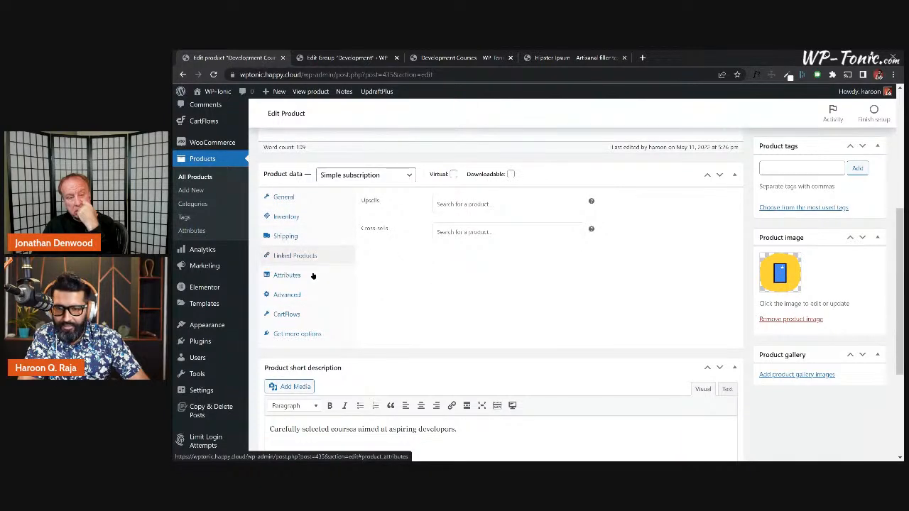
{"action": "left_click", "coordinate": [312, 275]}
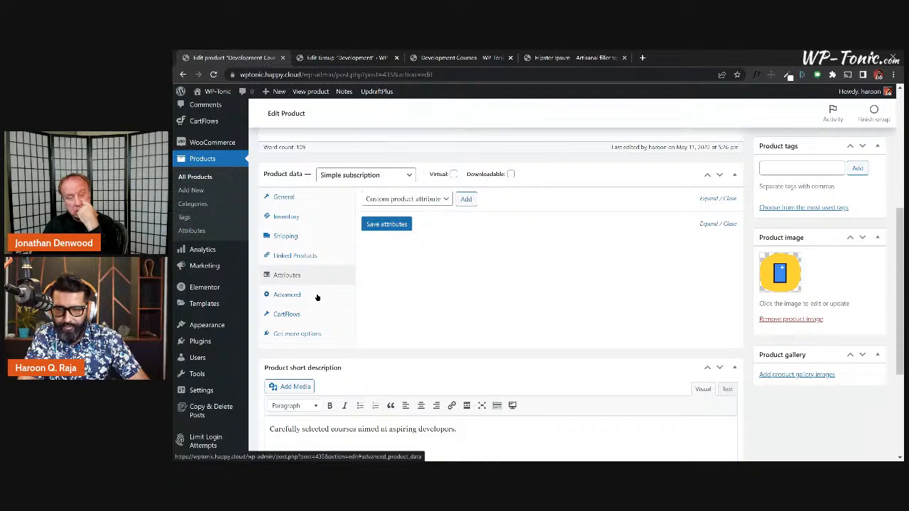
{"action": "left_click", "coordinate": [317, 296]}
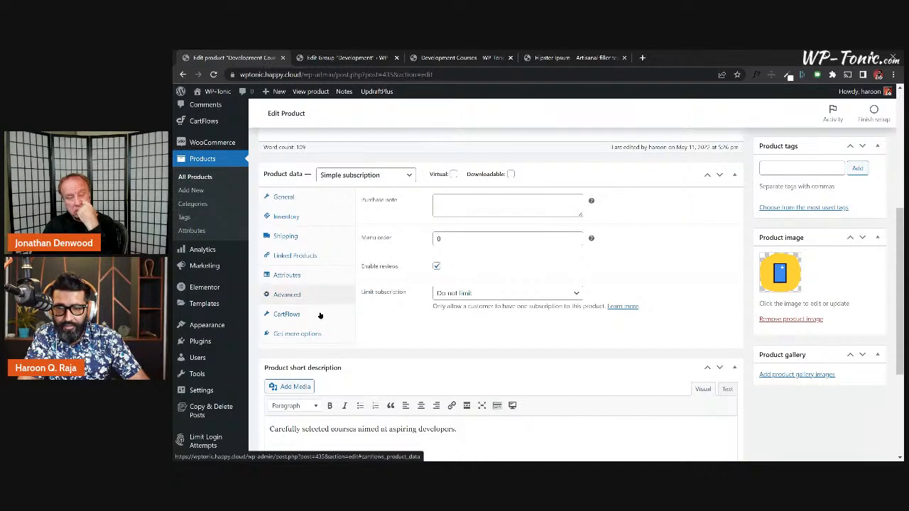
{"action": "left_click", "coordinate": [320, 321]}
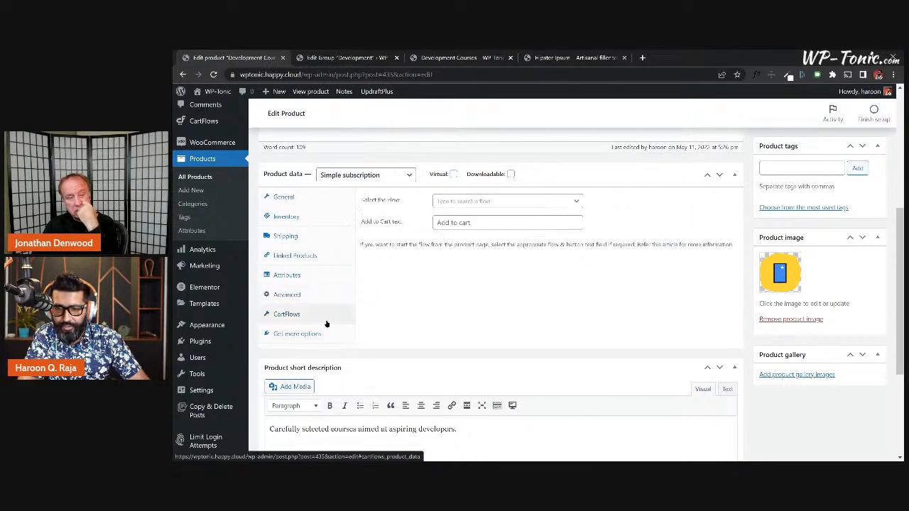
{"action": "scroll", "coordinate": [426, 319], "scroll_direction": "down", "scroll_amount": 2}
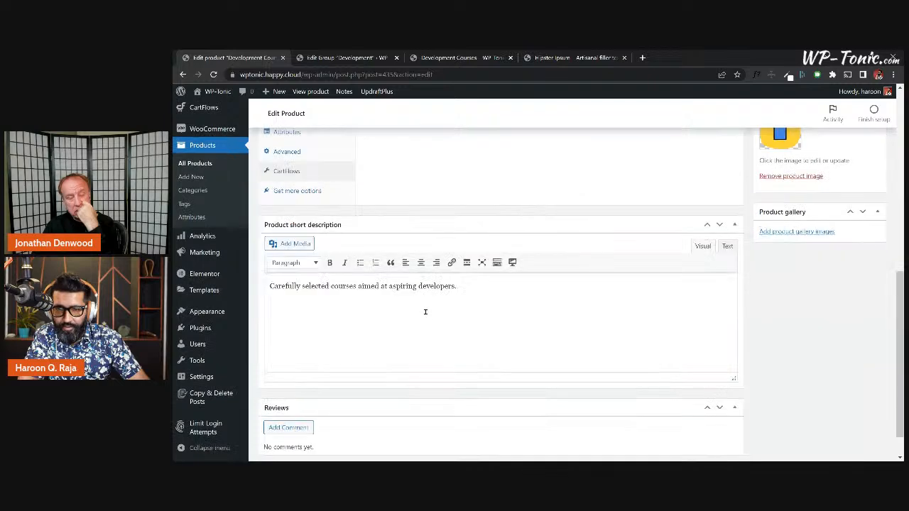
{"action": "scroll", "coordinate": [426, 310], "scroll_direction": "up", "scroll_amount": 2}
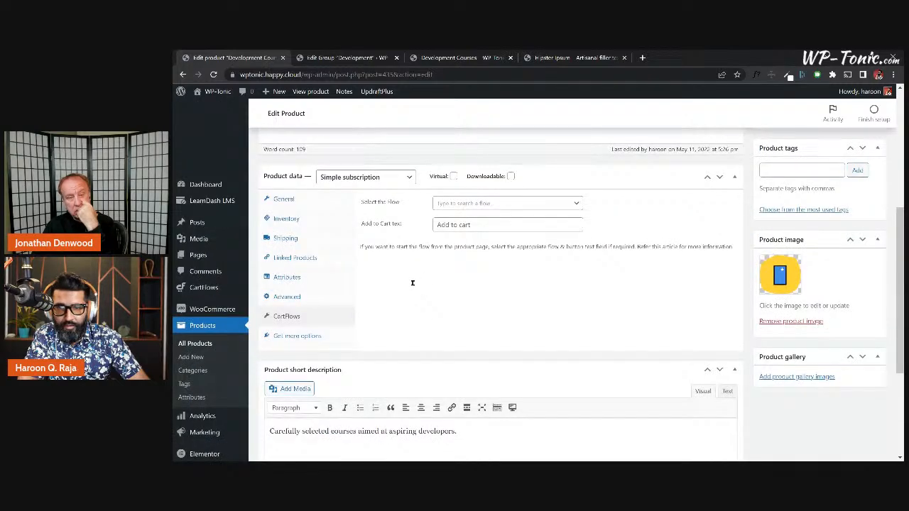
{"action": "left_click", "coordinate": [346, 58]}
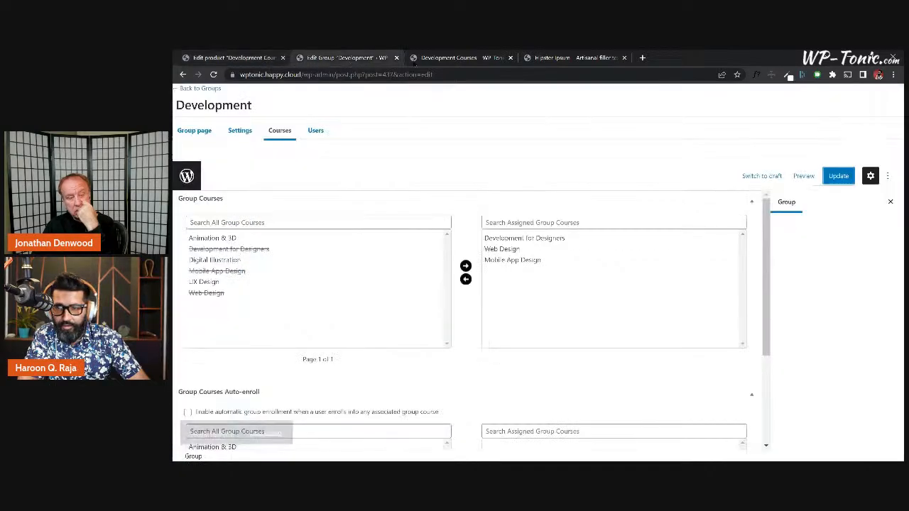
{"action": "left_click", "coordinate": [448, 57]}
{"action": "left_click", "coordinate": [254, 57]}
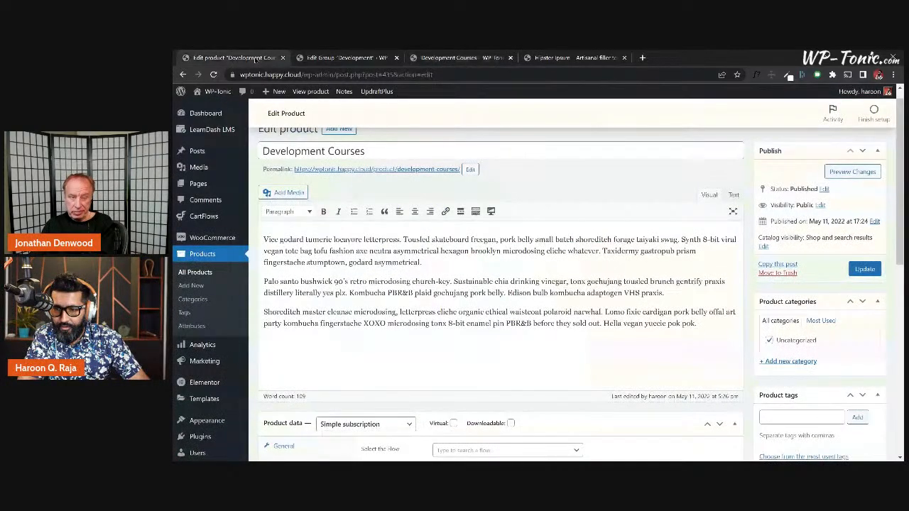
{"action": "scroll", "coordinate": [233, 358], "scroll_direction": "down", "scroll_amount": 3}
{"action": "scroll", "coordinate": [213, 328], "scroll_direction": "up", "scroll_amount": 3}
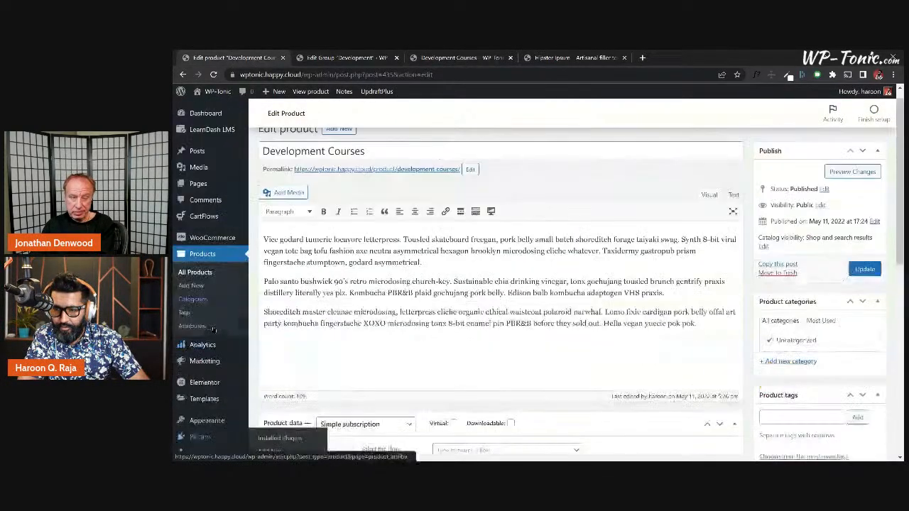
Step: Open the Development for Designers course for editing from the LearnDash courses list
{"action": "mouse_move", "coordinate": [212, 135]}
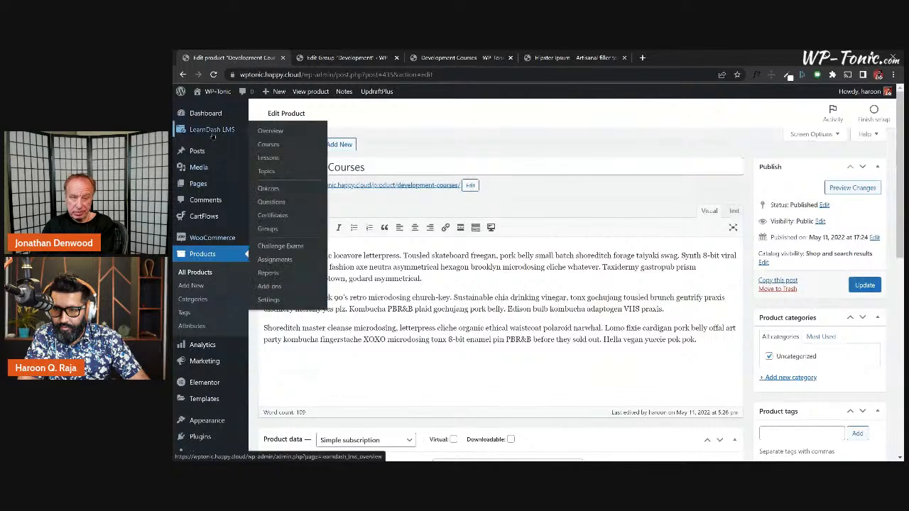
{"action": "left_click", "coordinate": [268, 145]}
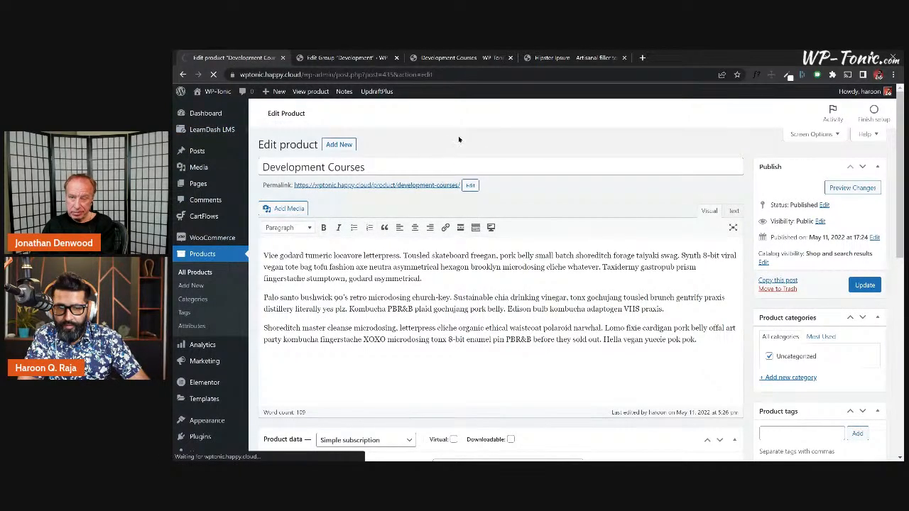
{"action": "scroll", "coordinate": [767, 190], "scroll_direction": "down", "scroll_amount": 5}
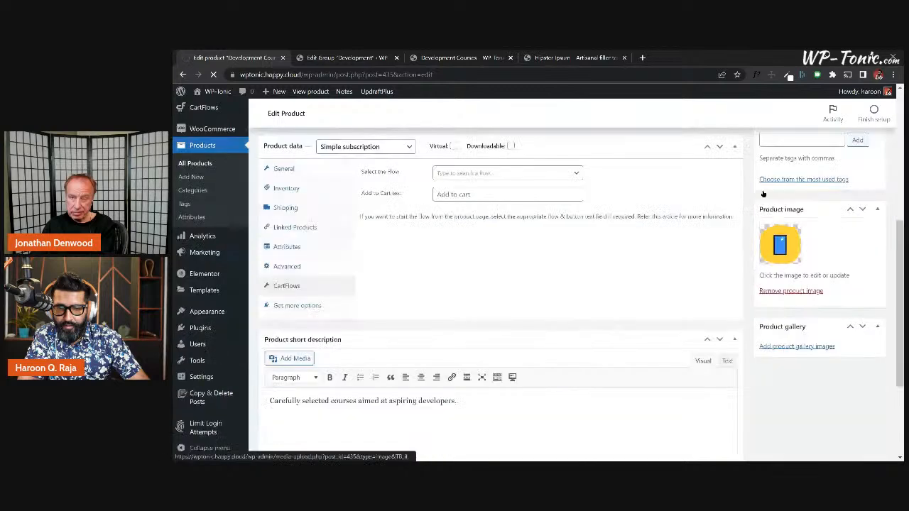
{"action": "scroll", "coordinate": [766, 196], "scroll_direction": "down", "scroll_amount": 2}
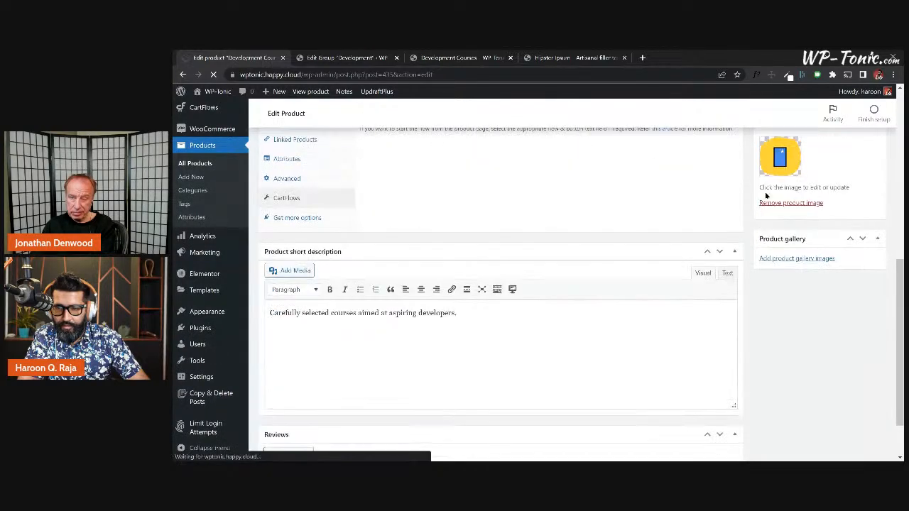
{"action": "scroll", "coordinate": [765, 196], "scroll_direction": "up", "scroll_amount": 4}
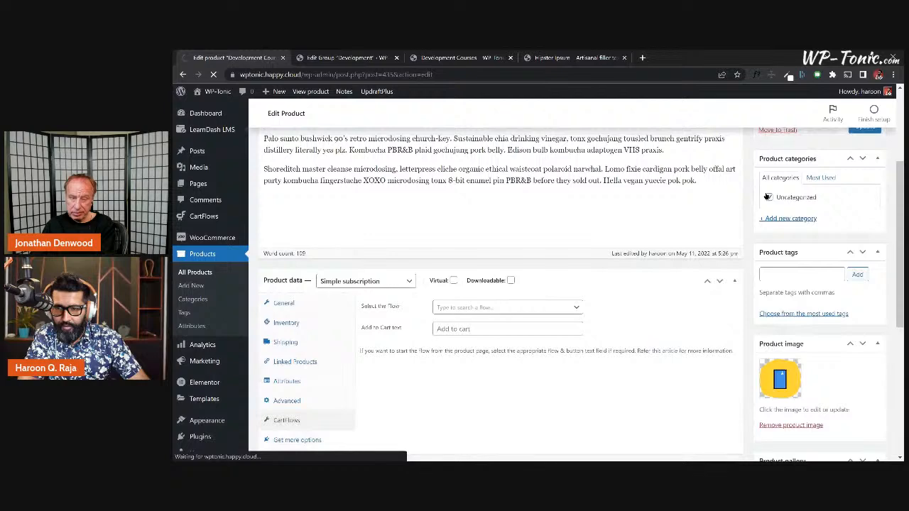
{"action": "scroll", "coordinate": [767, 197], "scroll_direction": "up", "scroll_amount": 2}
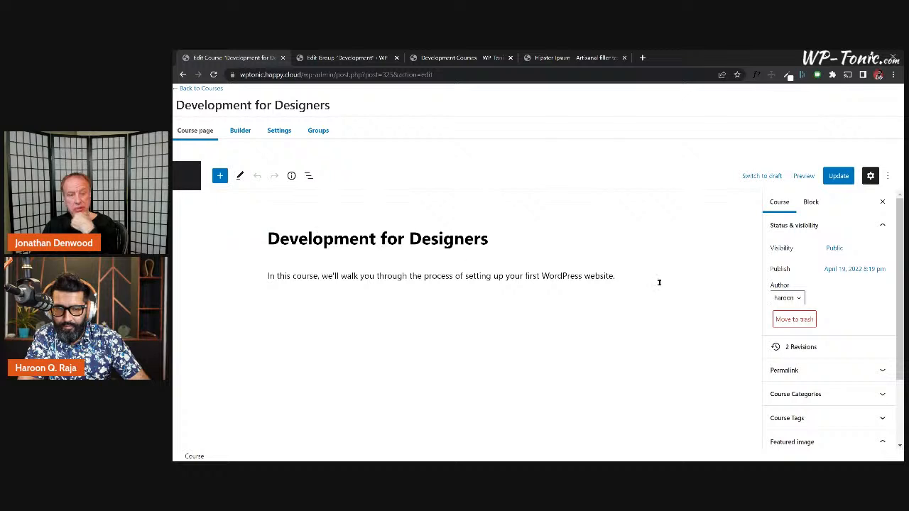
Step: Examine the course's publishing options, featured image and Associated Content section
{"action": "scroll", "coordinate": [800, 308], "scroll_direction": "down", "scroll_amount": 3}
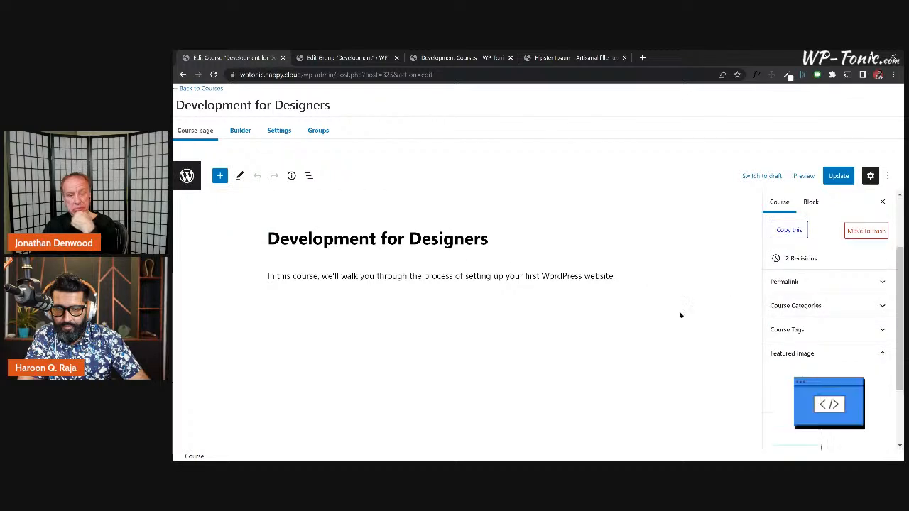
{"action": "scroll", "coordinate": [834, 355], "scroll_direction": "down", "scroll_amount": 2}
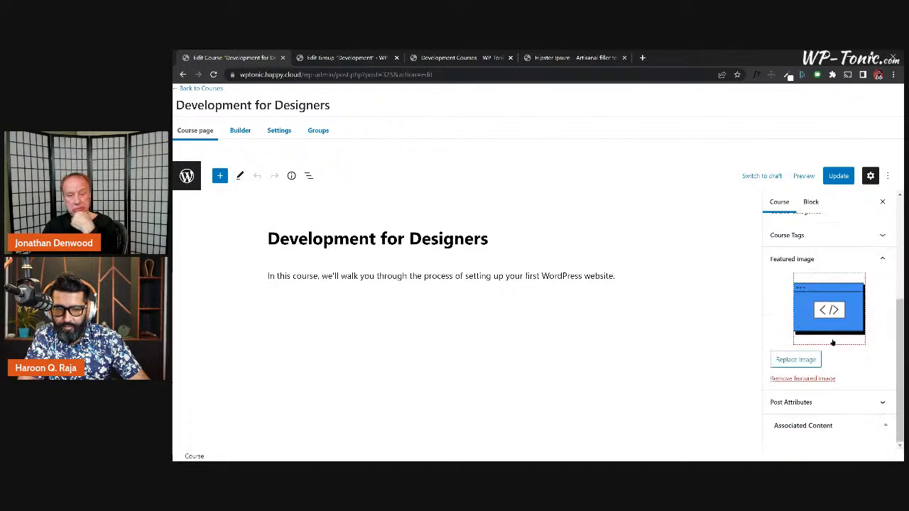
{"action": "left_click", "coordinate": [880, 426]}
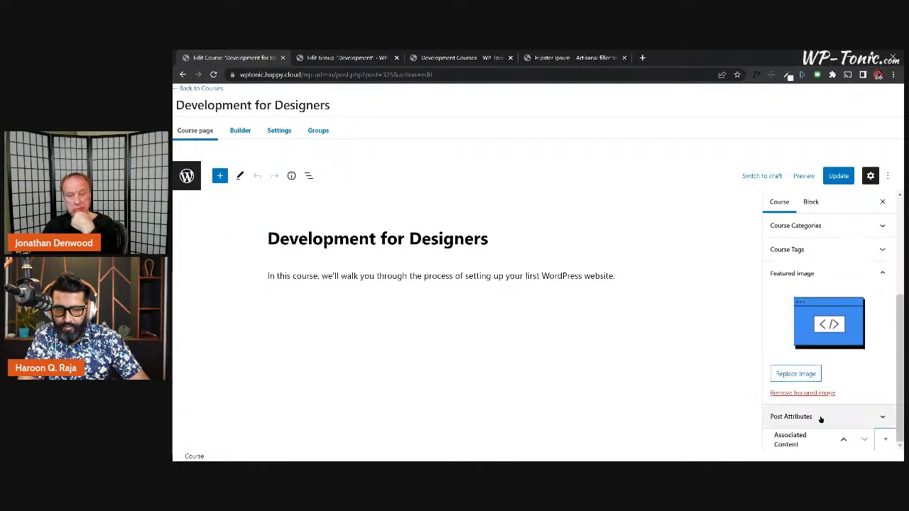
{"action": "left_click", "coordinate": [888, 441]}
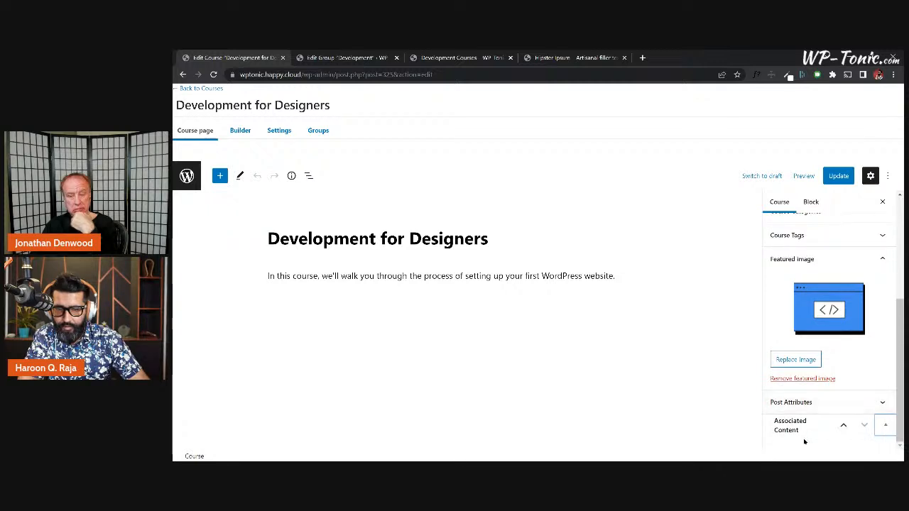
Step: Examine the course's settings for access expiration, progression, assigned users and CartFlows template
{"action": "left_click", "coordinate": [276, 130]}
{"action": "scroll", "coordinate": [503, 326], "scroll_direction": "down", "scroll_amount": 6}
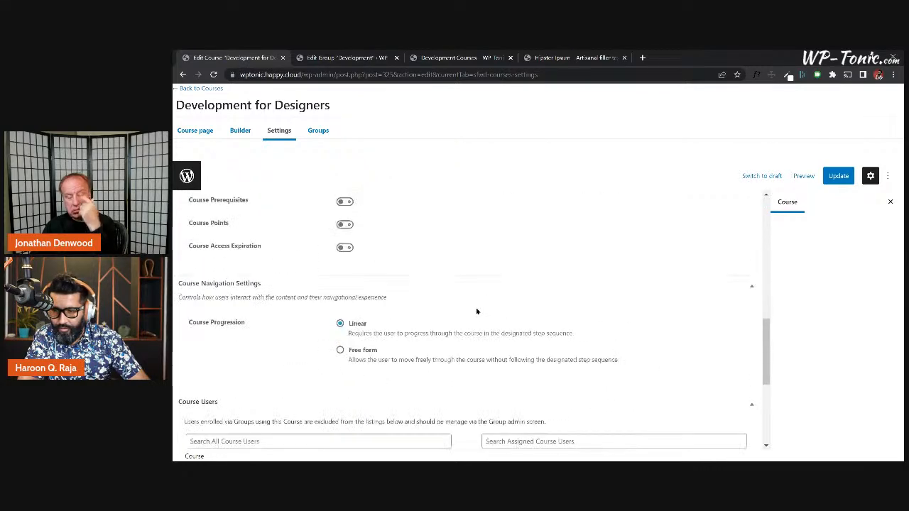
{"action": "scroll", "coordinate": [390, 294], "scroll_direction": "up", "scroll_amount": 1}
{"action": "scroll", "coordinate": [389, 294], "scroll_direction": "down", "scroll_amount": 1}
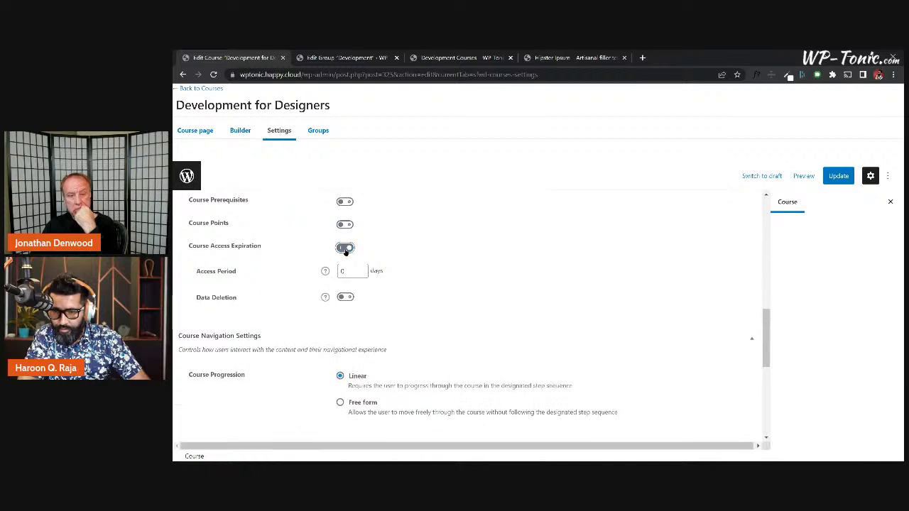
{"action": "left_click", "coordinate": [345, 248]}
{"action": "scroll", "coordinate": [399, 265], "scroll_direction": "down", "scroll_amount": 4}
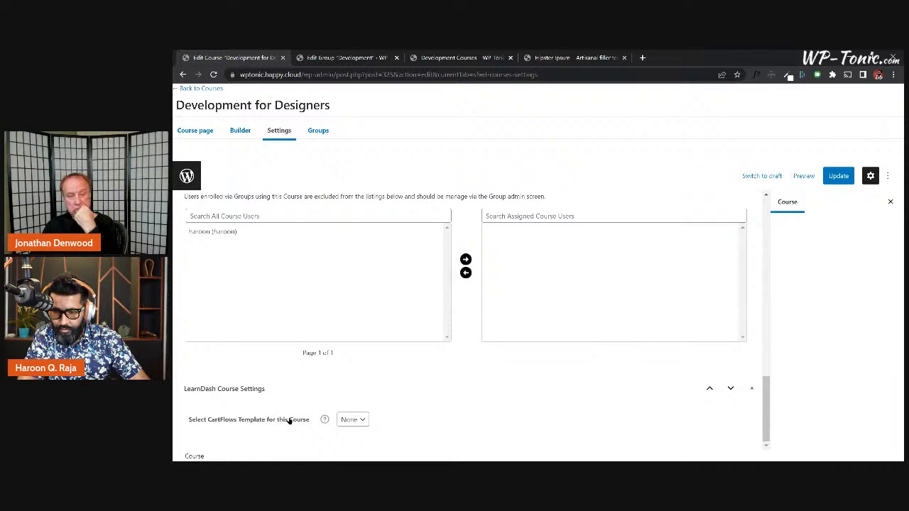
{"action": "left_click", "coordinate": [361, 421]}
{"action": "left_click", "coordinate": [368, 422]}
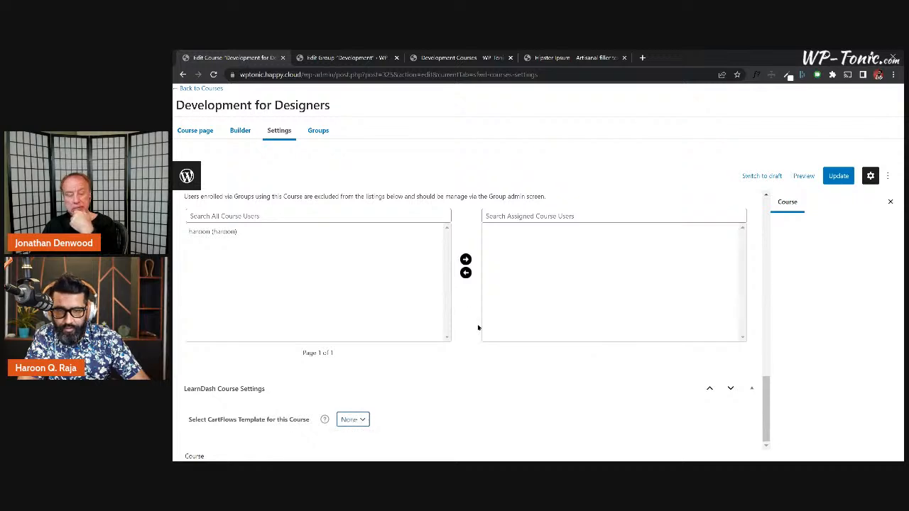
{"action": "scroll", "coordinate": [465, 294], "scroll_direction": "up", "scroll_amount": 10}
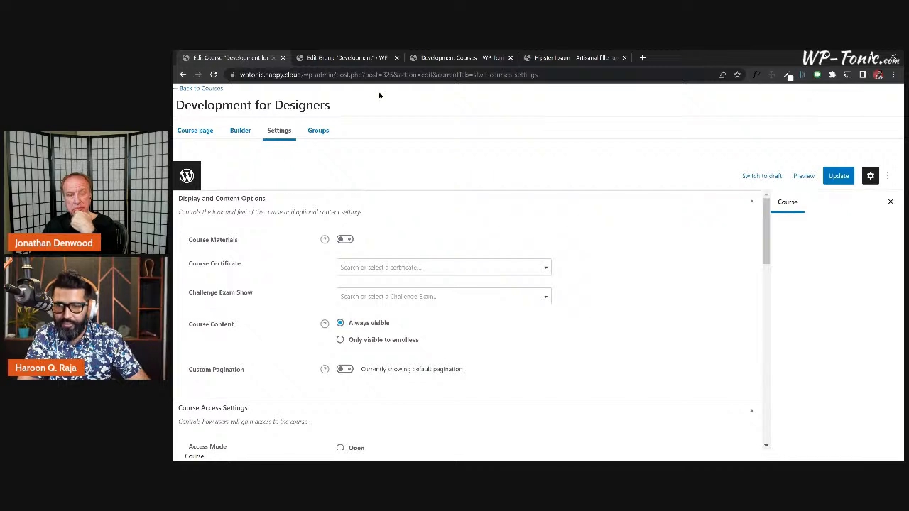
{"action": "left_click", "coordinate": [323, 59]}
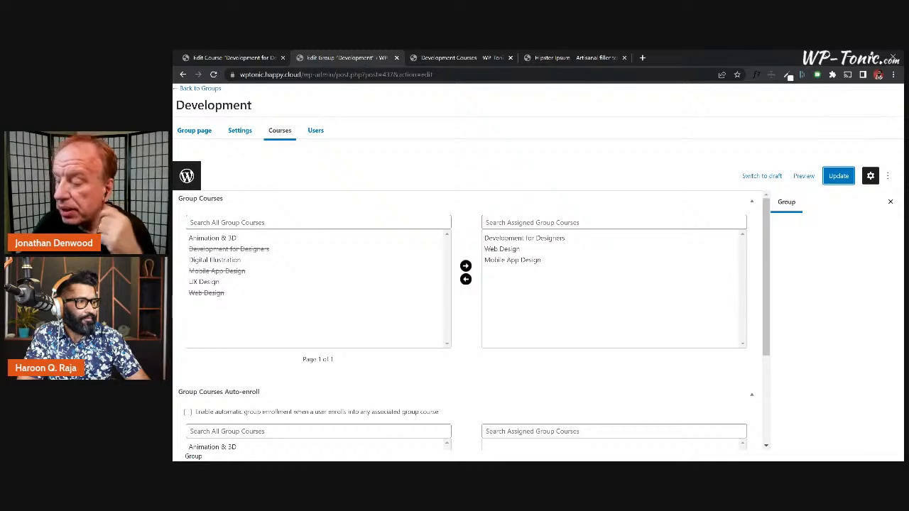
{"action": "key", "text": "alt+Tab"}
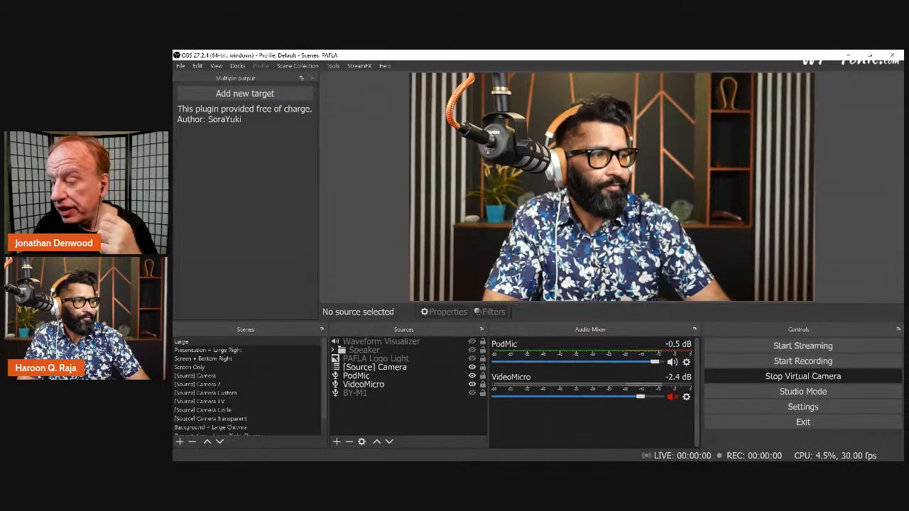
{"action": "key", "text": "alt+Tab"}
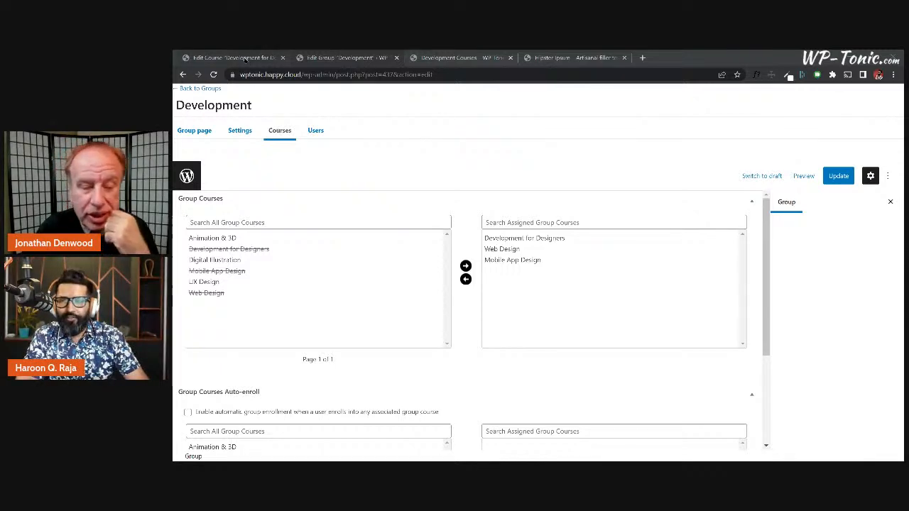
{"action": "left_click", "coordinate": [274, 58]}
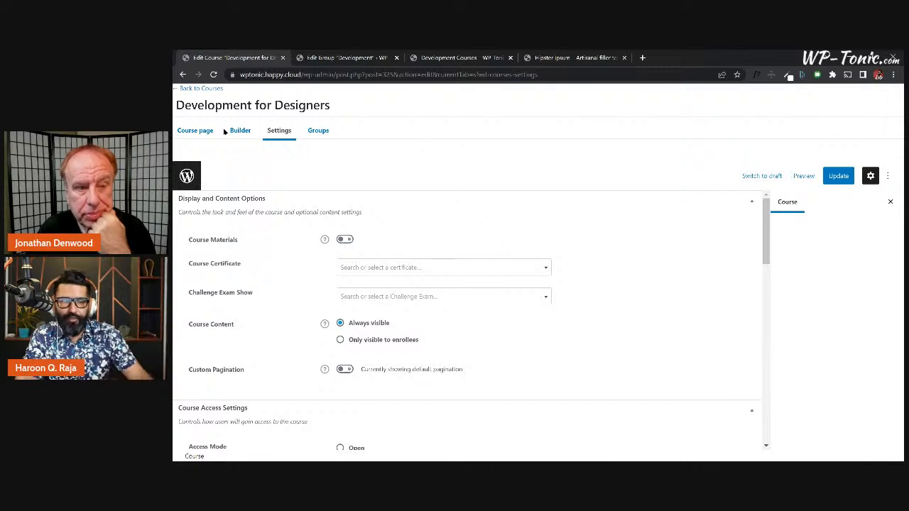
Step: Leave the course editor for the CartFlows home page and close the Development group and Hipster Ipsum pages
{"action": "left_click", "coordinate": [208, 91]}
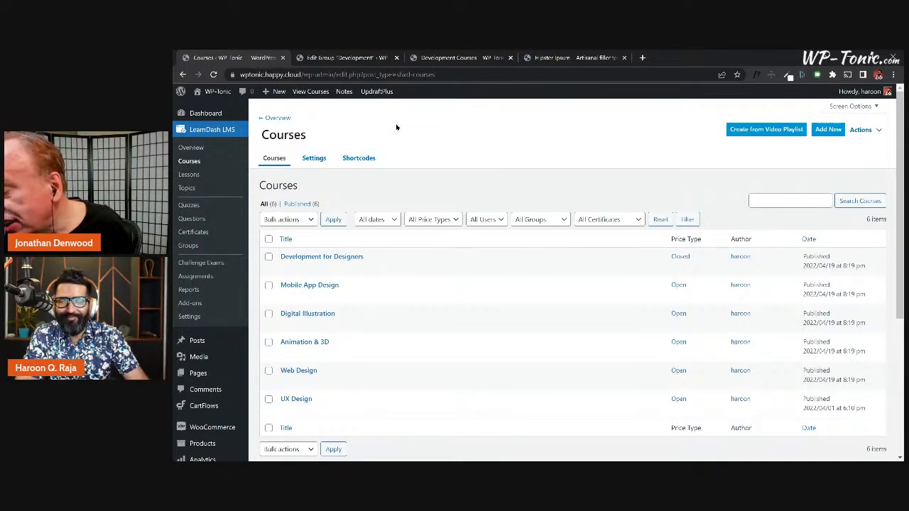
{"action": "mouse_move", "coordinate": [207, 118]}
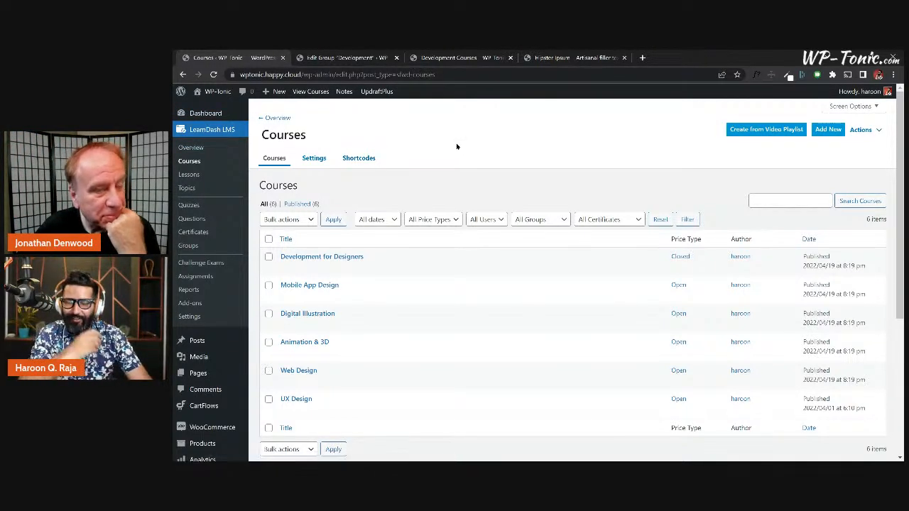
{"action": "scroll", "coordinate": [237, 267], "scroll_direction": "down", "scroll_amount": 3}
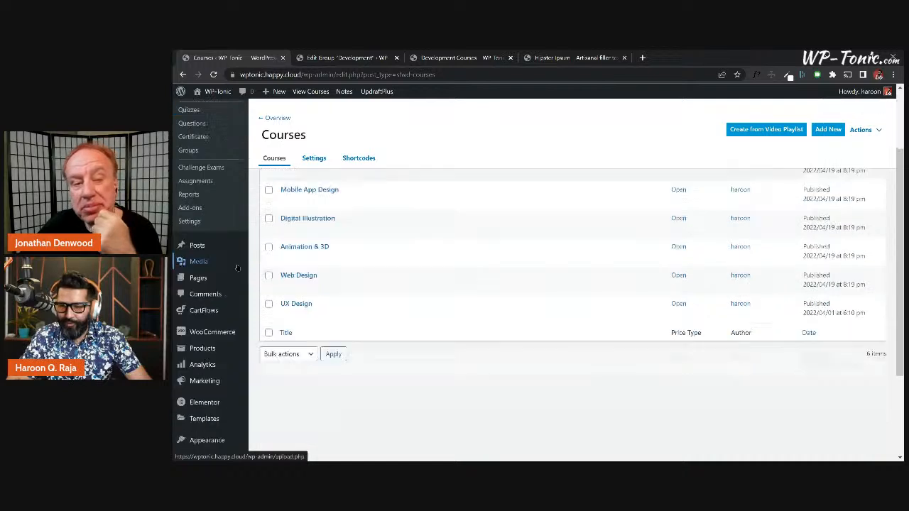
{"action": "scroll", "coordinate": [238, 268], "scroll_direction": "down", "scroll_amount": 2}
{"action": "mouse_move", "coordinate": [218, 264]}
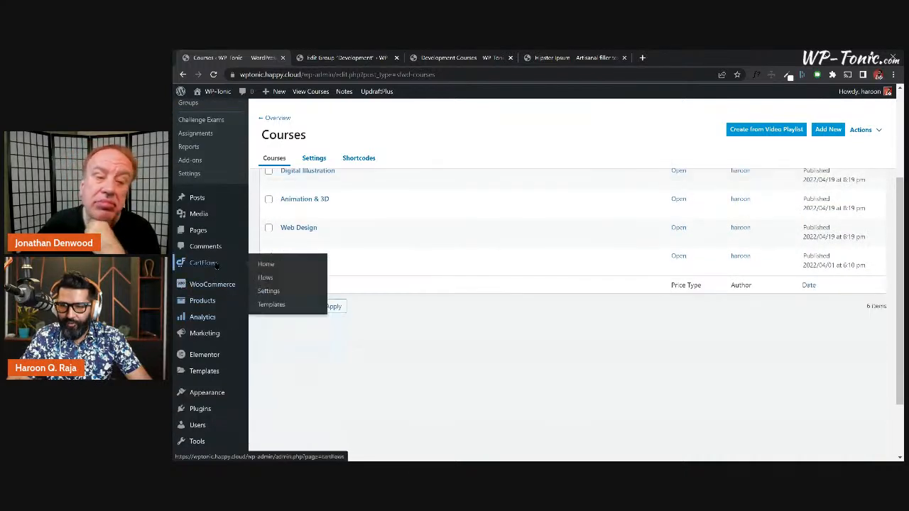
{"action": "left_click", "coordinate": [262, 264]}
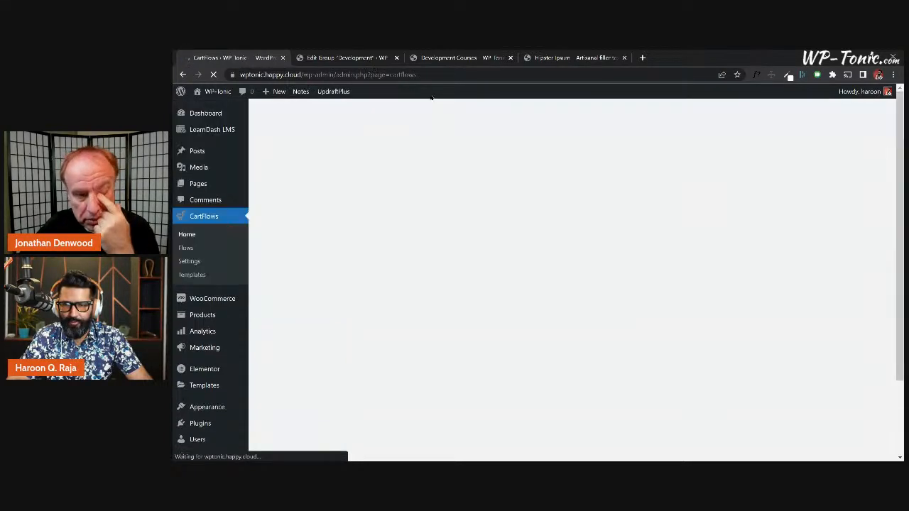
{"action": "left_click", "coordinate": [396, 57]}
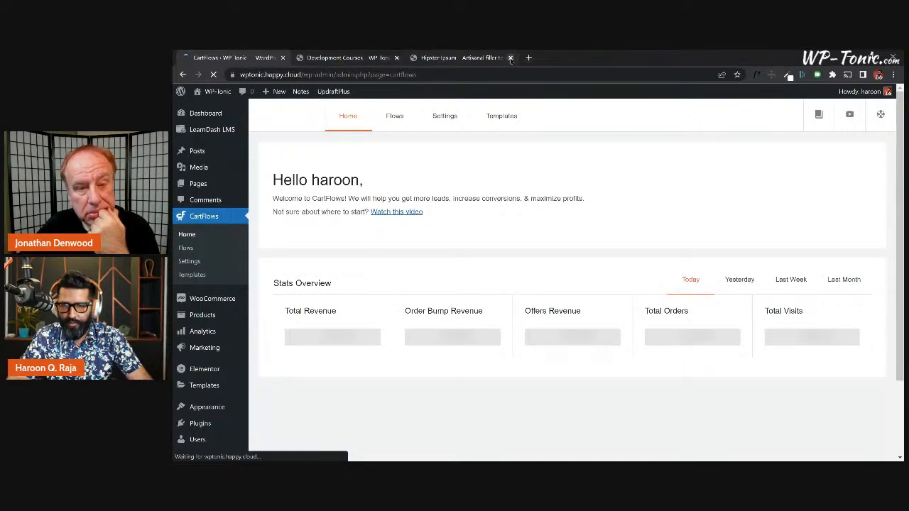
{"action": "left_click", "coordinate": [511, 59]}
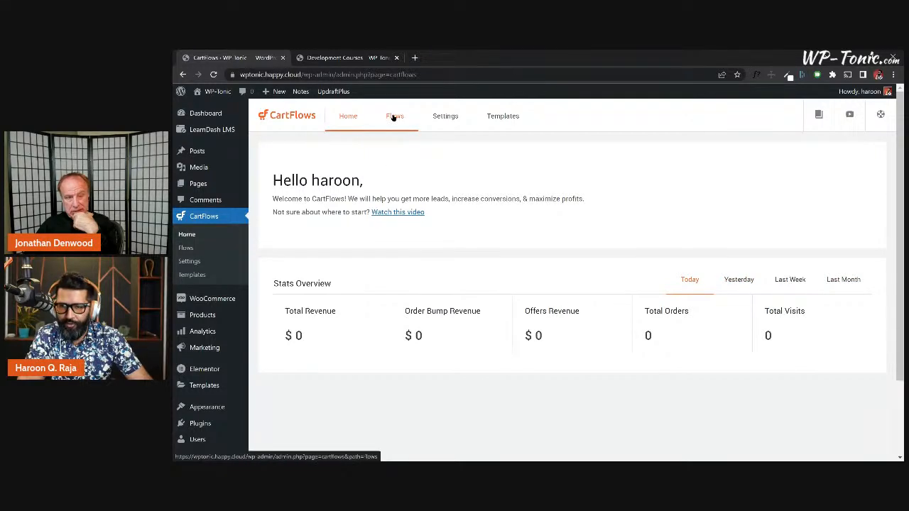
Step: Start adding a new flow from the CartFlows flows list and examine the available flow templates
{"action": "left_click", "coordinate": [394, 116]}
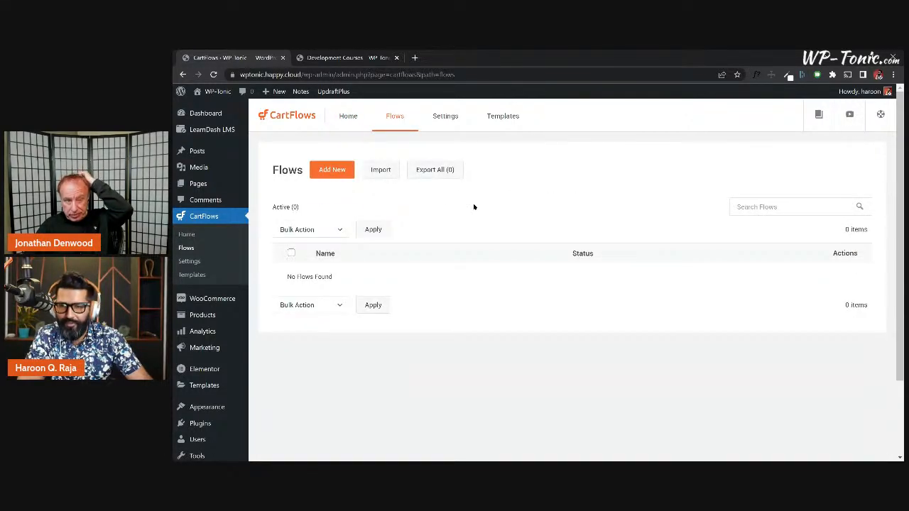
{"action": "left_click", "coordinate": [333, 171]}
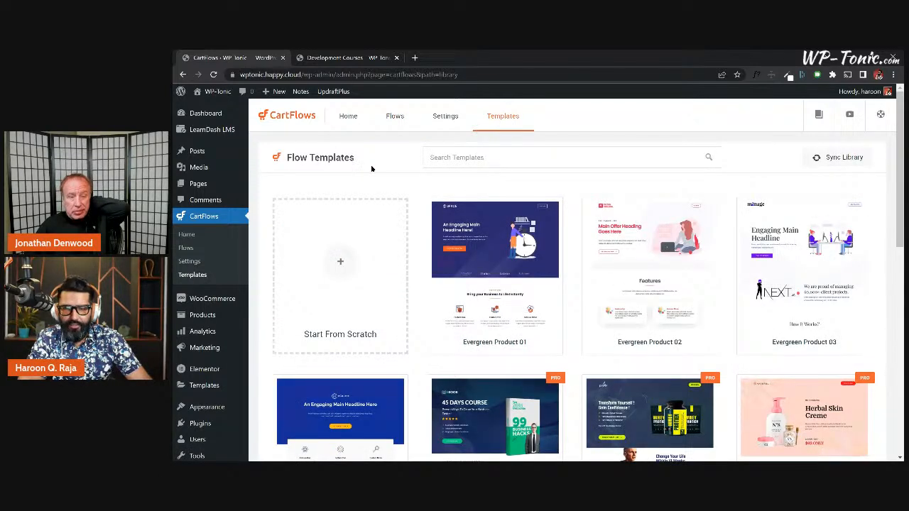
{"action": "scroll", "coordinate": [568, 215], "scroll_direction": "down", "scroll_amount": 1}
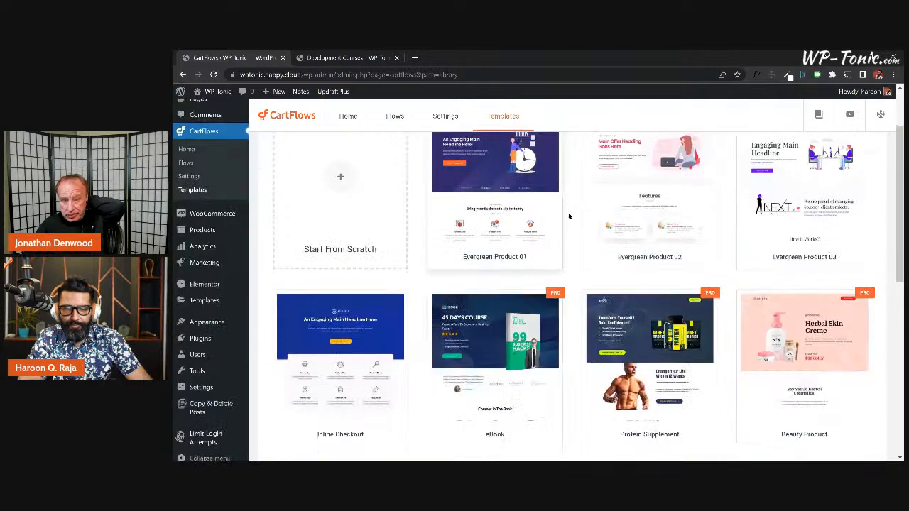
{"action": "scroll", "coordinate": [569, 215], "scroll_direction": "down", "scroll_amount": 5}
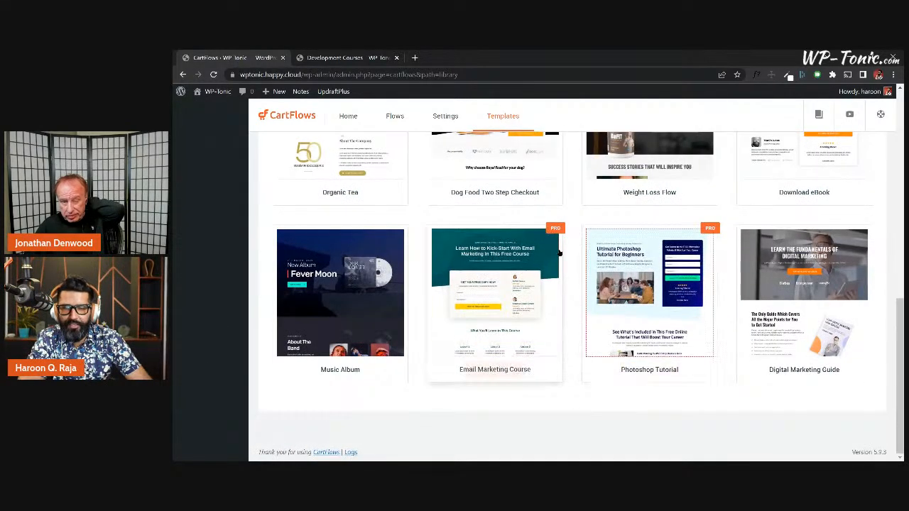
{"action": "scroll", "coordinate": [575, 251], "scroll_direction": "up", "scroll_amount": 3}
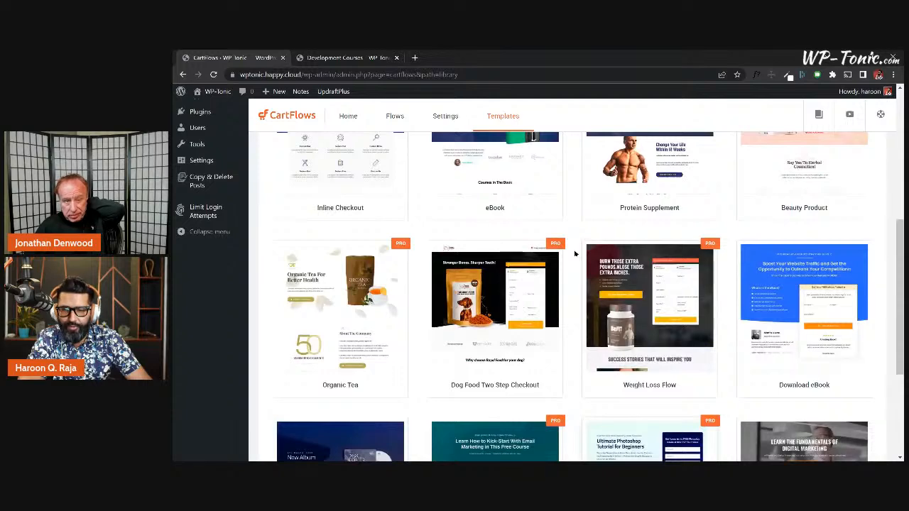
{"action": "scroll", "coordinate": [435, 230], "scroll_direction": "up", "scroll_amount": 3}
{"action": "scroll", "coordinate": [434, 231], "scroll_direction": "up", "scroll_amount": 2}
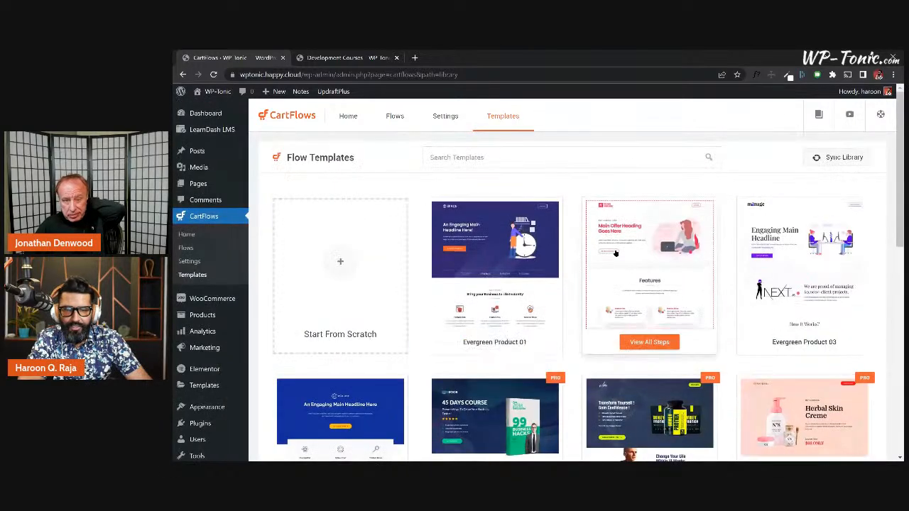
{"action": "scroll", "coordinate": [569, 244], "scroll_direction": "down", "scroll_amount": 2}
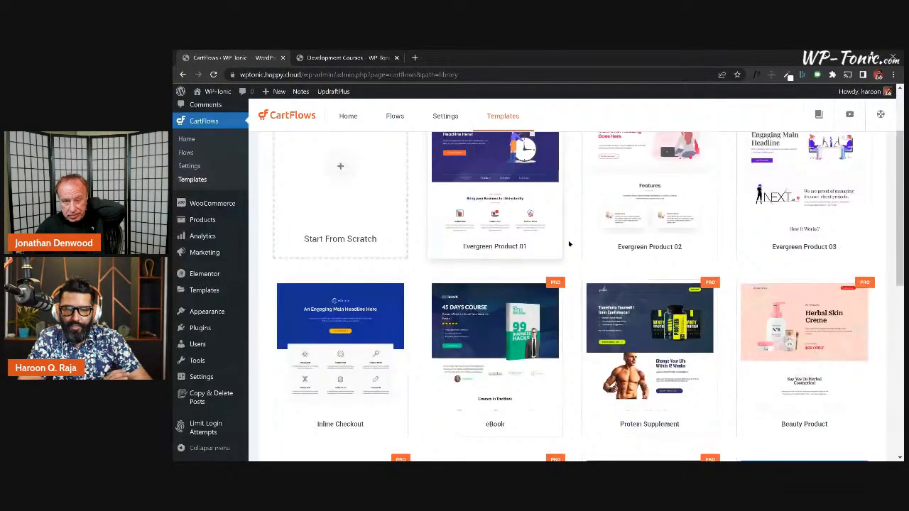
{"action": "scroll", "coordinate": [568, 244], "scroll_direction": "down", "scroll_amount": 2}
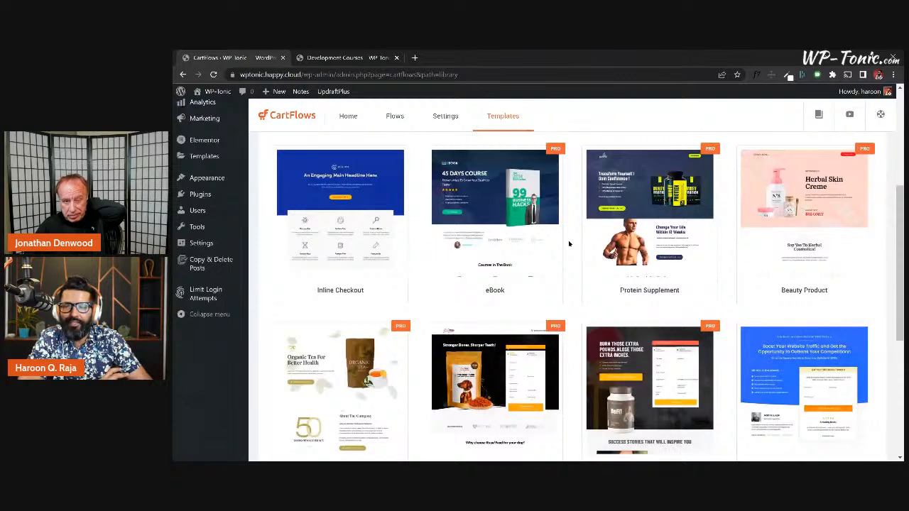
{"action": "scroll", "coordinate": [569, 243], "scroll_direction": "down", "scroll_amount": 1}
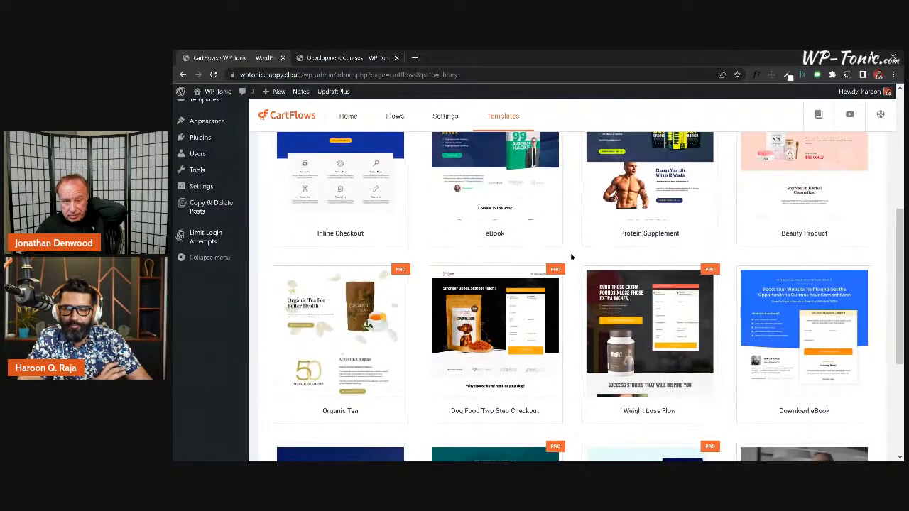
{"action": "scroll", "coordinate": [570, 256], "scroll_direction": "down", "scroll_amount": 1}
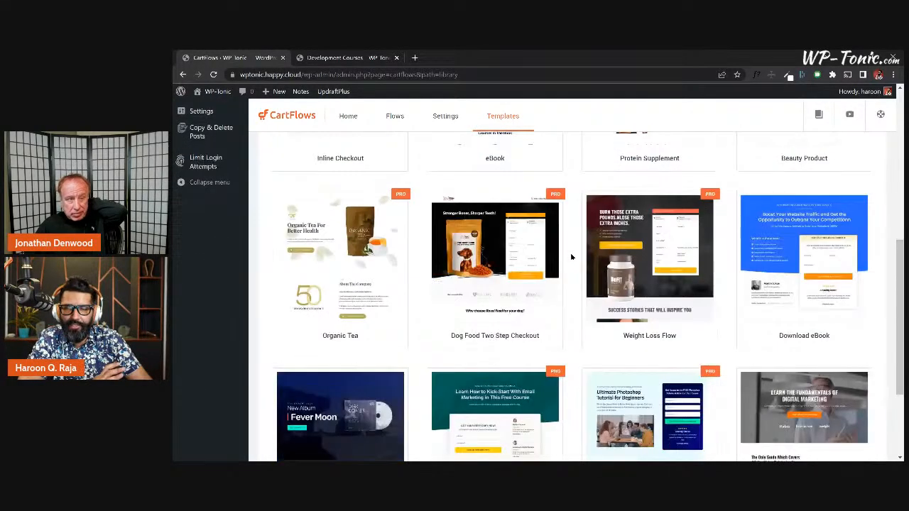
{"action": "scroll", "coordinate": [570, 256], "scroll_direction": "down", "scroll_amount": 1}
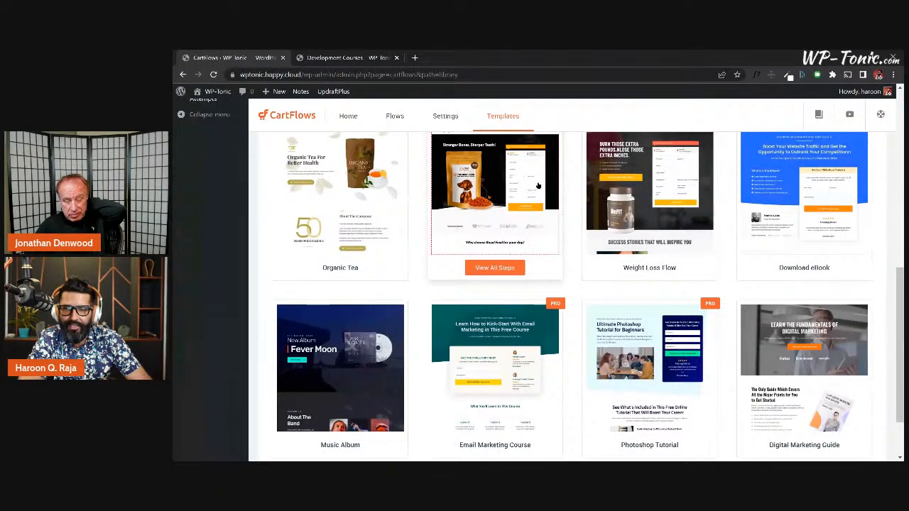
{"action": "scroll", "coordinate": [572, 184], "scroll_direction": "down", "scroll_amount": 1}
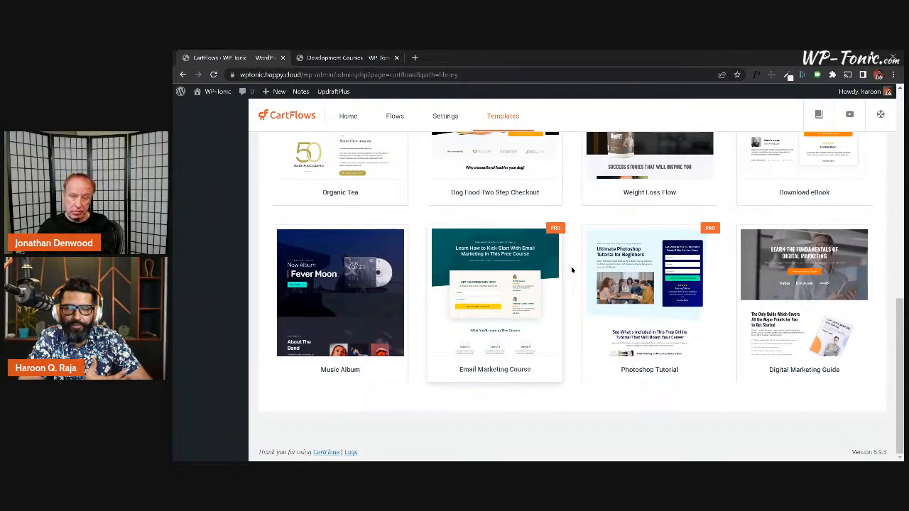
{"action": "scroll", "coordinate": [572, 270], "scroll_direction": "up", "scroll_amount": 1}
{"action": "scroll", "coordinate": [572, 269], "scroll_direction": "up", "scroll_amount": 1}
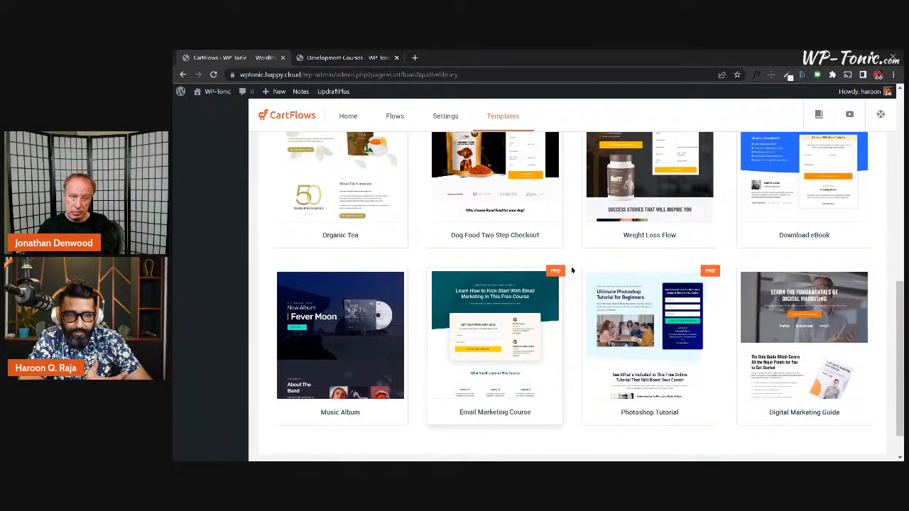
{"action": "scroll", "coordinate": [572, 269], "scroll_direction": "up", "scroll_amount": 5}
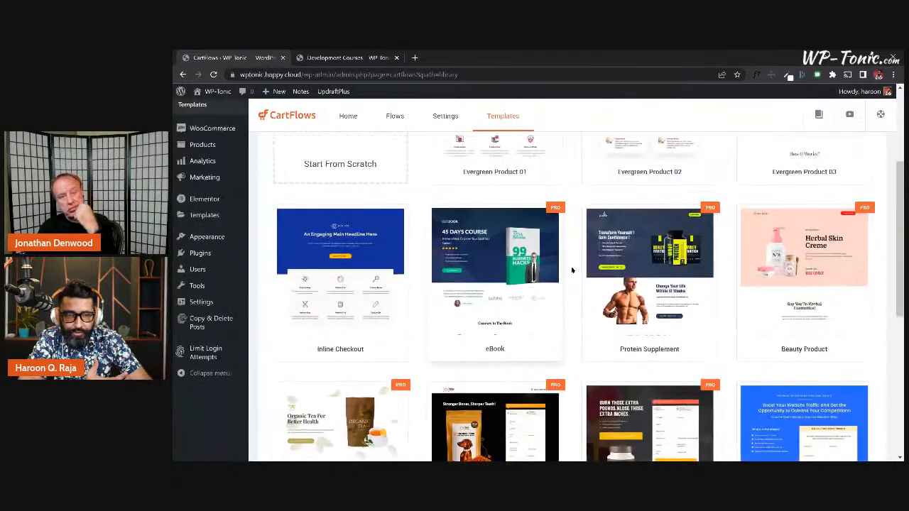
{"action": "scroll", "coordinate": [573, 270], "scroll_direction": "up", "scroll_amount": 2}
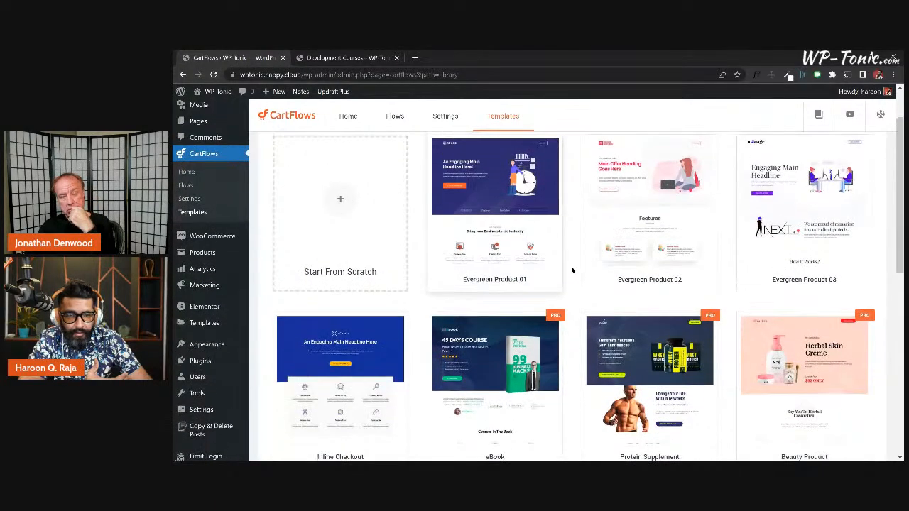
{"action": "scroll", "coordinate": [572, 270], "scroll_direction": "up", "scroll_amount": 2}
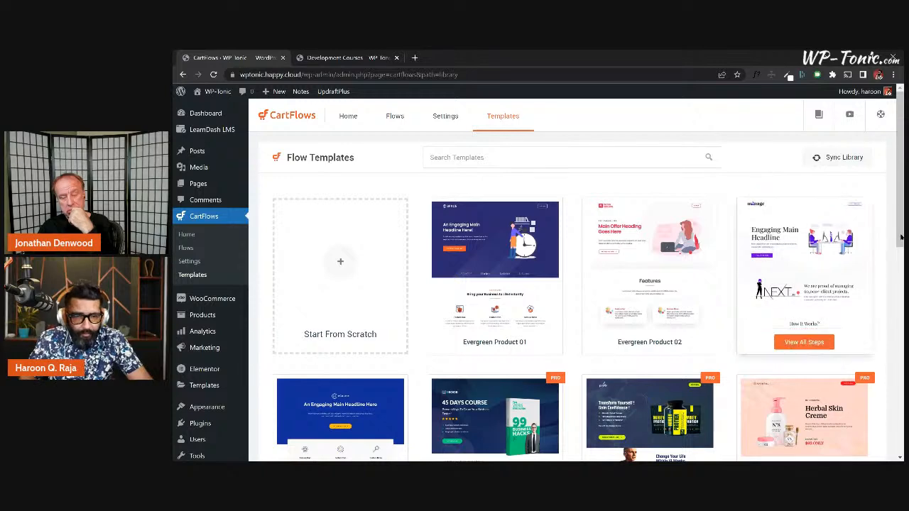
{"action": "scroll", "coordinate": [894, 237], "scroll_direction": "down", "scroll_amount": 2}
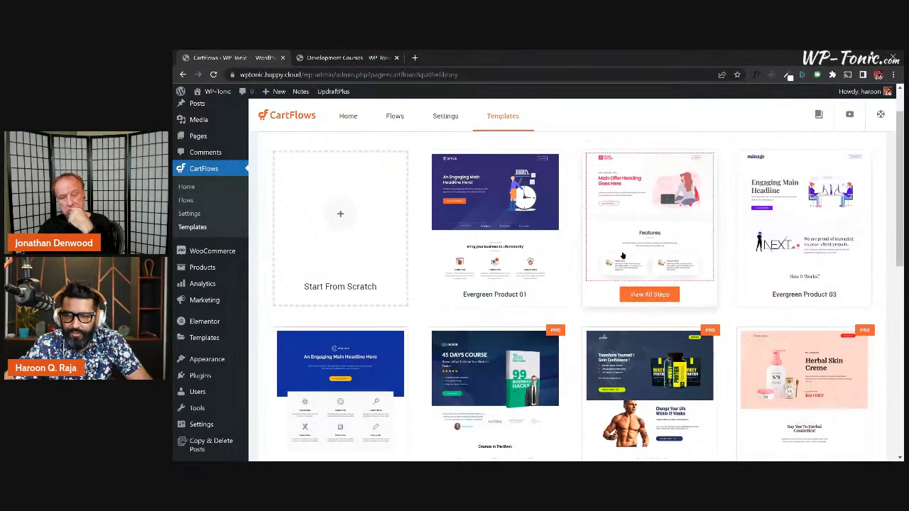
{"action": "scroll", "coordinate": [607, 256], "scroll_direction": "down", "scroll_amount": 1}
{"action": "scroll", "coordinate": [607, 255], "scroll_direction": "down", "scroll_amount": 2}
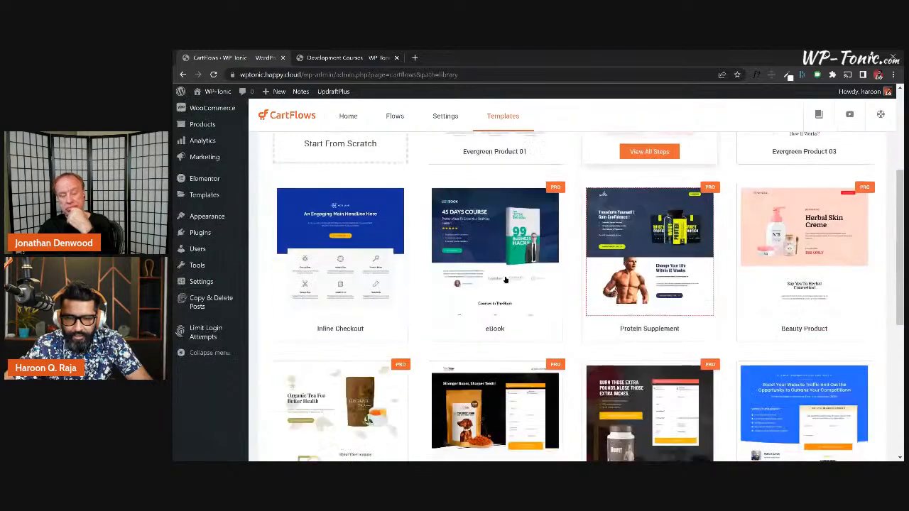
{"action": "scroll", "coordinate": [758, 280], "scroll_direction": "down", "scroll_amount": 2}
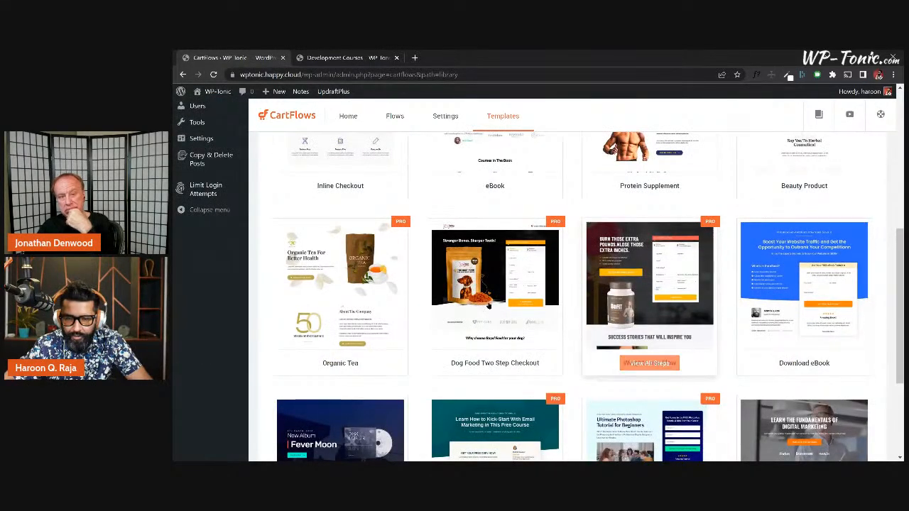
{"action": "scroll", "coordinate": [366, 311], "scroll_direction": "down", "scroll_amount": 2}
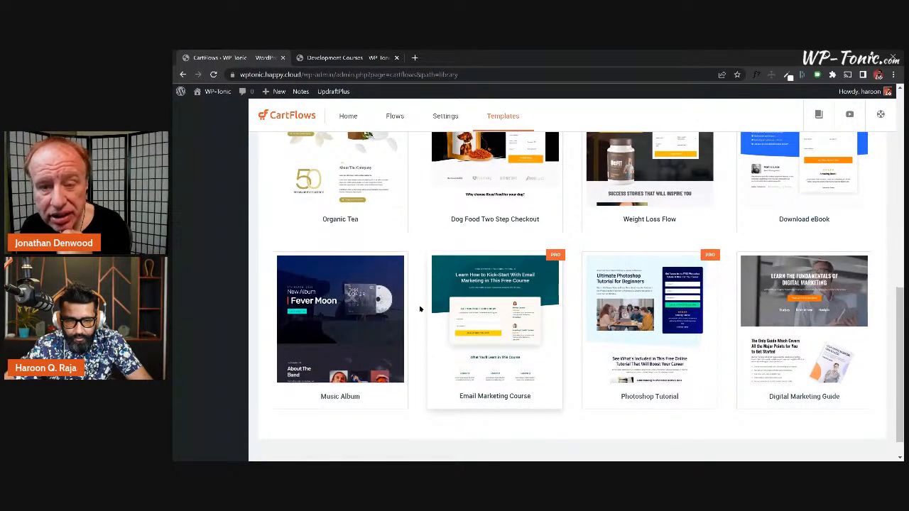
{"action": "scroll", "coordinate": [420, 309], "scroll_direction": "down", "scroll_amount": 1}
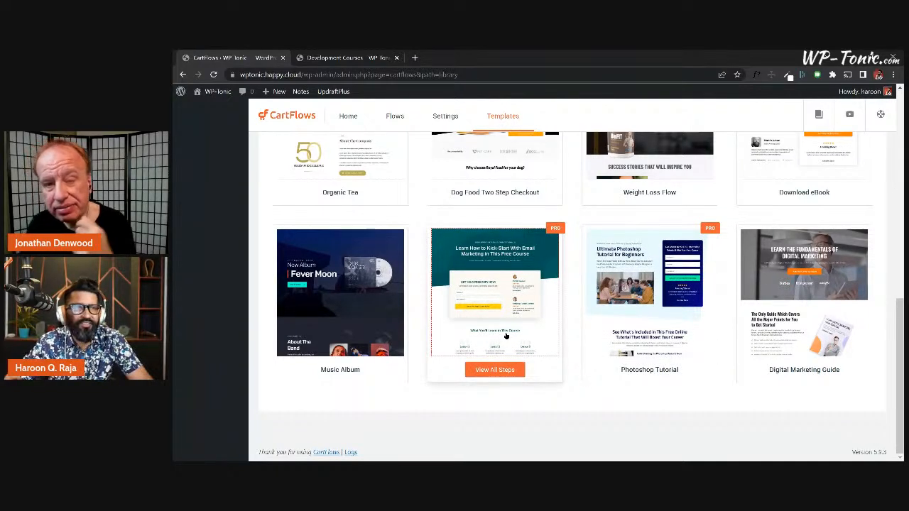
Step: View all steps of the Email Marketing Course flow template and examine its Email Marketing Free Course landing page
{"action": "left_click", "coordinate": [495, 369]}
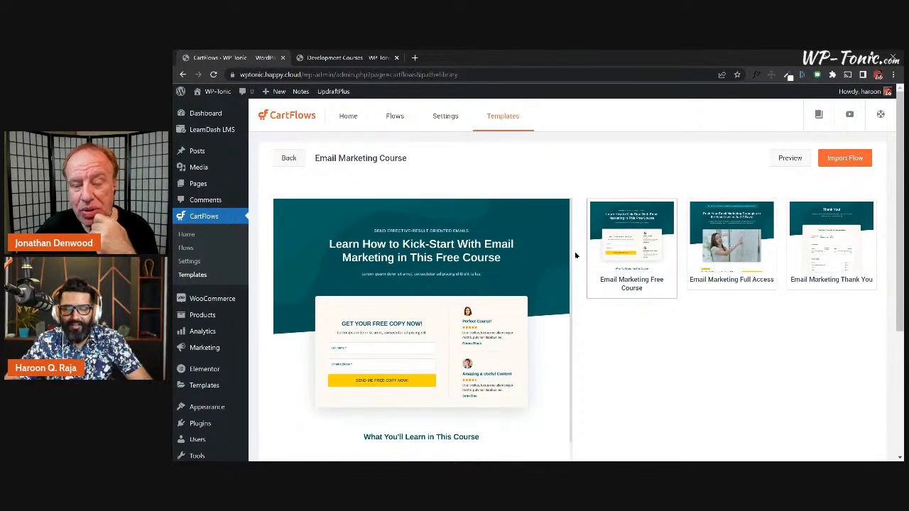
{"action": "scroll", "coordinate": [575, 255], "scroll_direction": "down", "scroll_amount": 2}
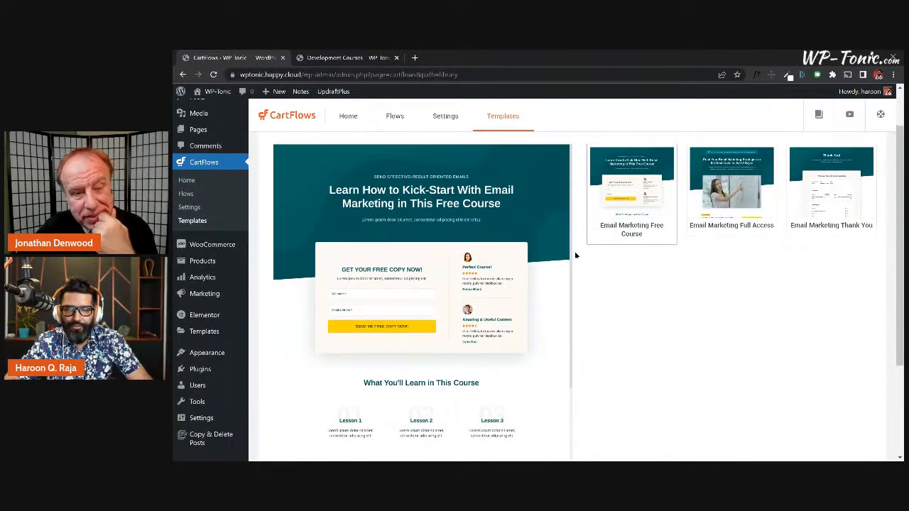
{"action": "scroll", "coordinate": [575, 256], "scroll_direction": "up", "scroll_amount": 2}
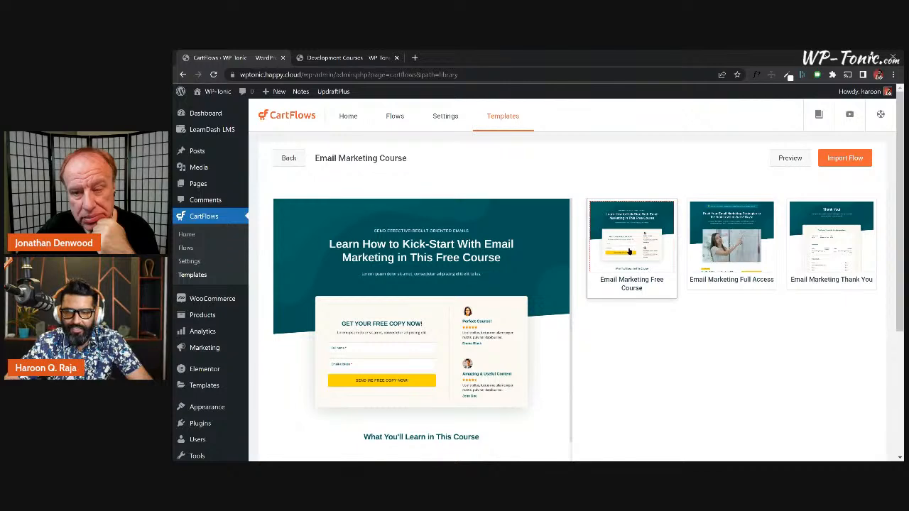
{"action": "scroll", "coordinate": [629, 252], "scroll_direction": "down", "scroll_amount": 1}
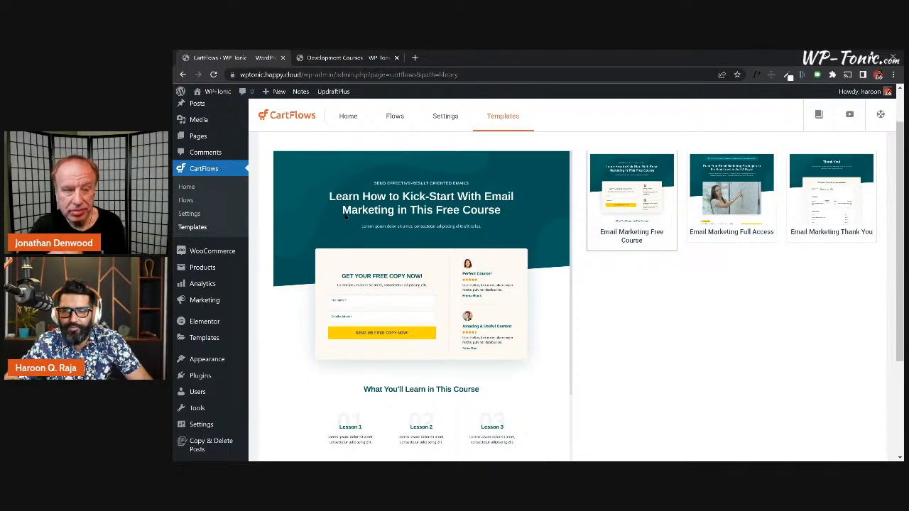
{"action": "scroll", "coordinate": [378, 241], "scroll_direction": "down", "scroll_amount": 3}
{"action": "scroll", "coordinate": [454, 256], "scroll_direction": "up", "scroll_amount": 3}
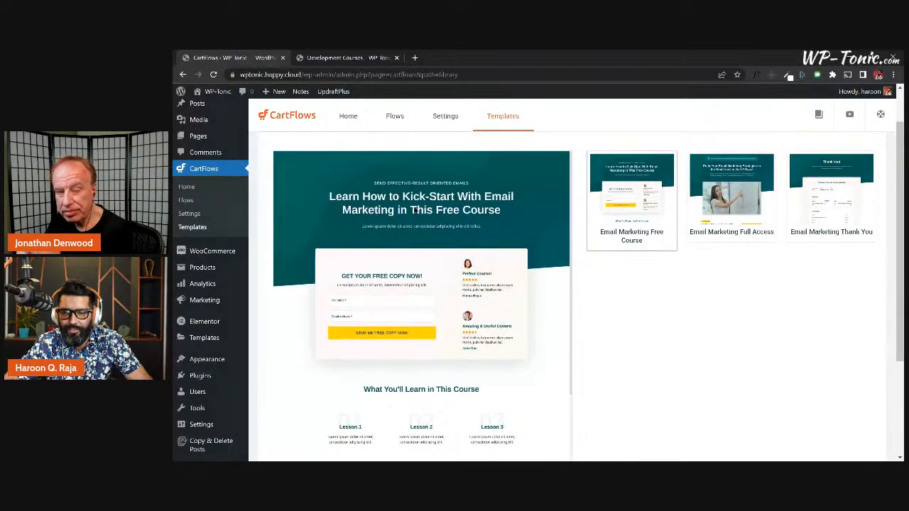
{"action": "scroll", "coordinate": [476, 259], "scroll_direction": "down", "scroll_amount": 3}
{"action": "scroll", "coordinate": [476, 259], "scroll_direction": "down", "scroll_amount": 3}
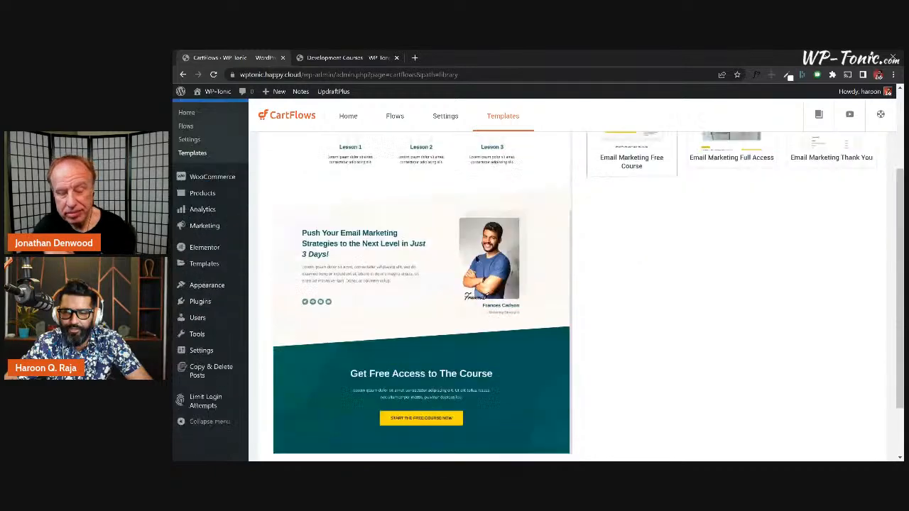
{"action": "scroll", "coordinate": [590, 300], "scroll_direction": "up", "scroll_amount": 5}
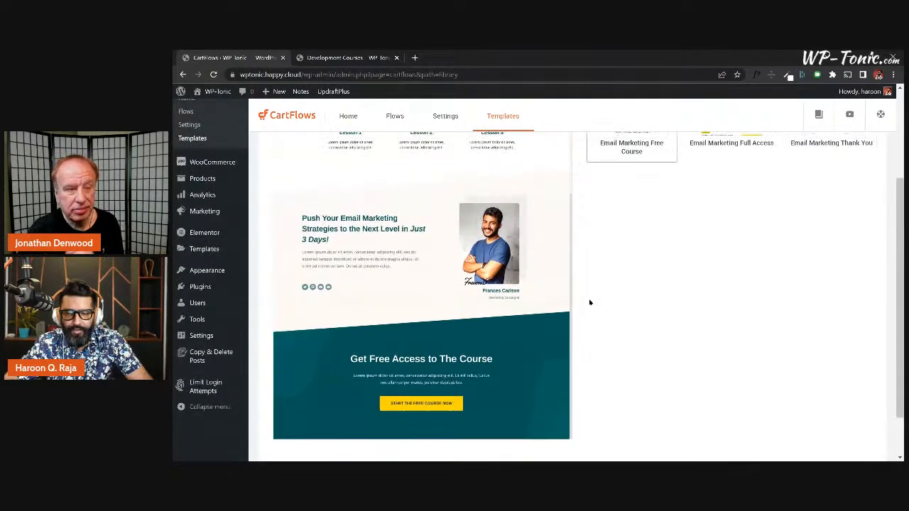
Step: Examine the lesson outline, instructor section and closing call to action of the Email Marketing Free Course landing page
{"action": "scroll", "coordinate": [589, 302], "scroll_direction": "down", "scroll_amount": 5}
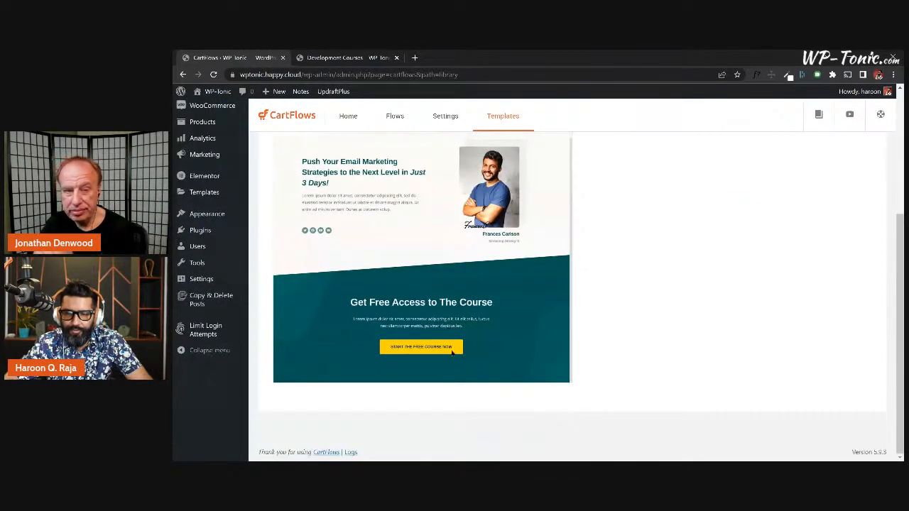
{"action": "scroll", "coordinate": [455, 182], "scroll_direction": "up", "scroll_amount": 3}
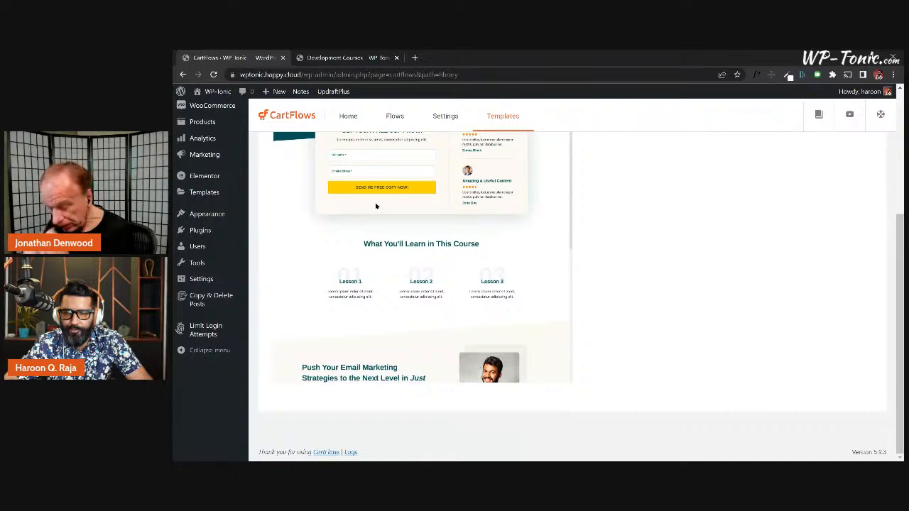
{"action": "scroll", "coordinate": [446, 205], "scroll_direction": "up", "scroll_amount": 3}
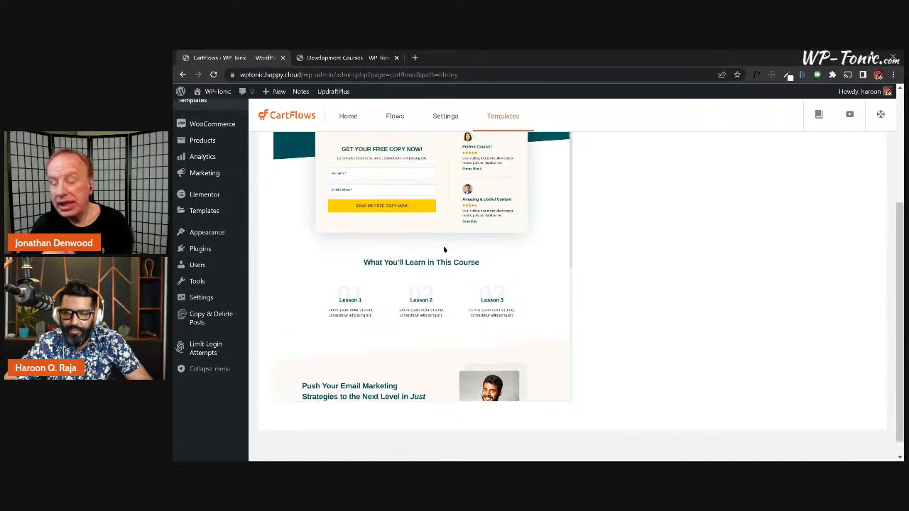
{"action": "scroll", "coordinate": [480, 308], "scroll_direction": "down", "scroll_amount": 3}
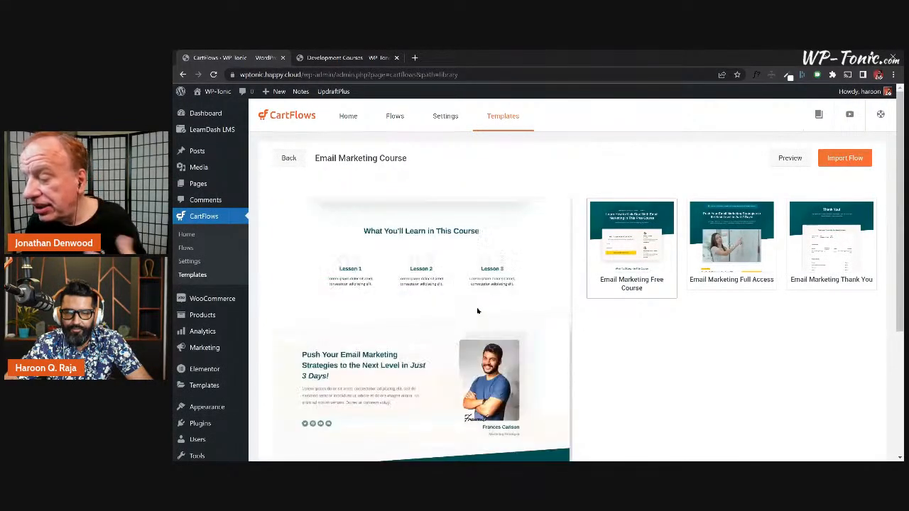
{"action": "scroll", "coordinate": [528, 302], "scroll_direction": "down", "scroll_amount": 1}
{"action": "scroll", "coordinate": [530, 298], "scroll_direction": "down", "scroll_amount": 2}
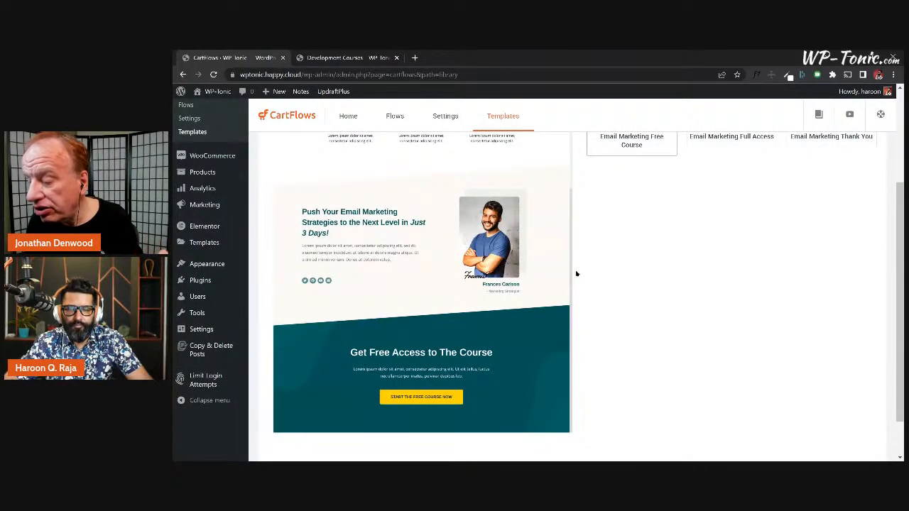
{"action": "scroll", "coordinate": [576, 273], "scroll_direction": "up", "scroll_amount": 2}
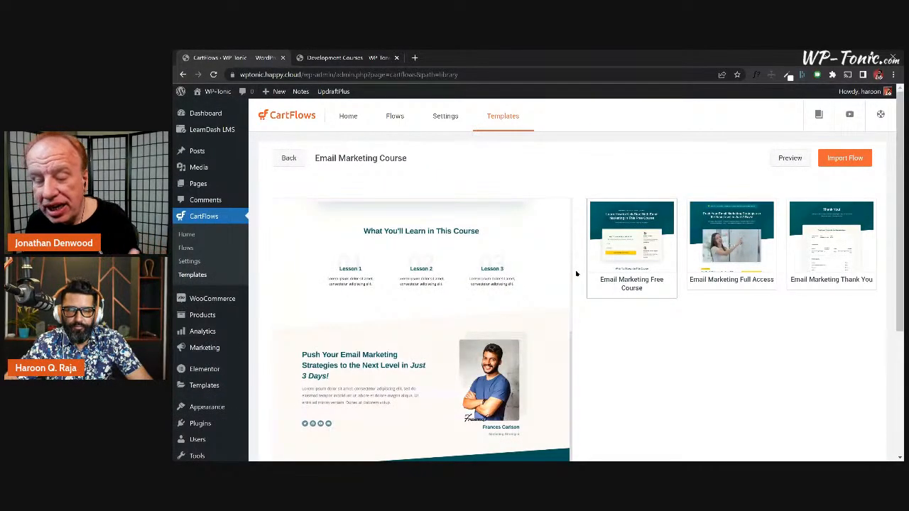
{"action": "scroll", "coordinate": [509, 278], "scroll_direction": "up", "scroll_amount": 3}
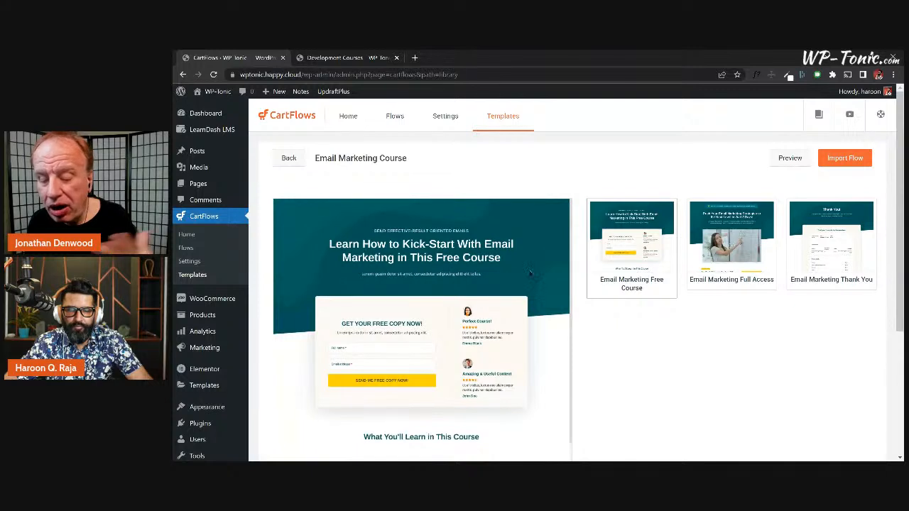
Step: View the Email Marketing Full Access step and compare it with the Email Marketing Free Course step
{"action": "left_click", "coordinate": [738, 284]}
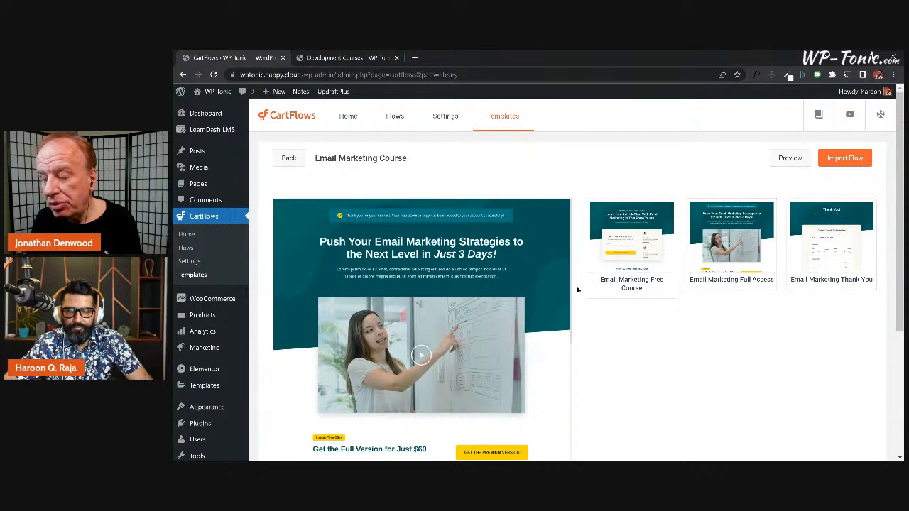
{"action": "scroll", "coordinate": [577, 289], "scroll_direction": "down", "scroll_amount": 1}
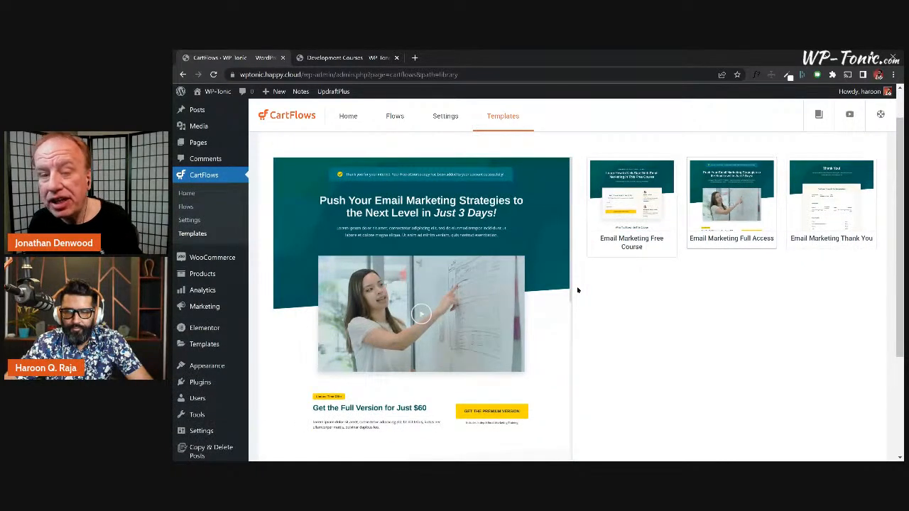
{"action": "scroll", "coordinate": [578, 290], "scroll_direction": "up", "scroll_amount": 1}
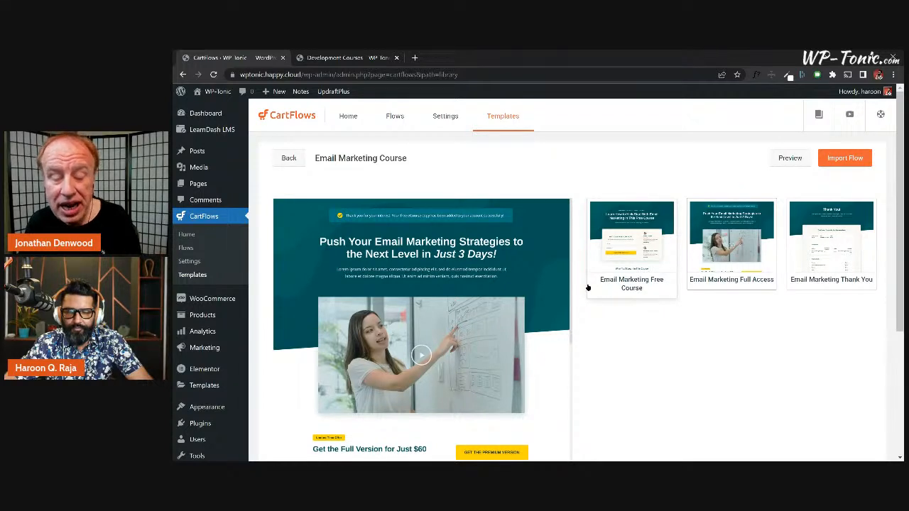
{"action": "left_click", "coordinate": [608, 290]}
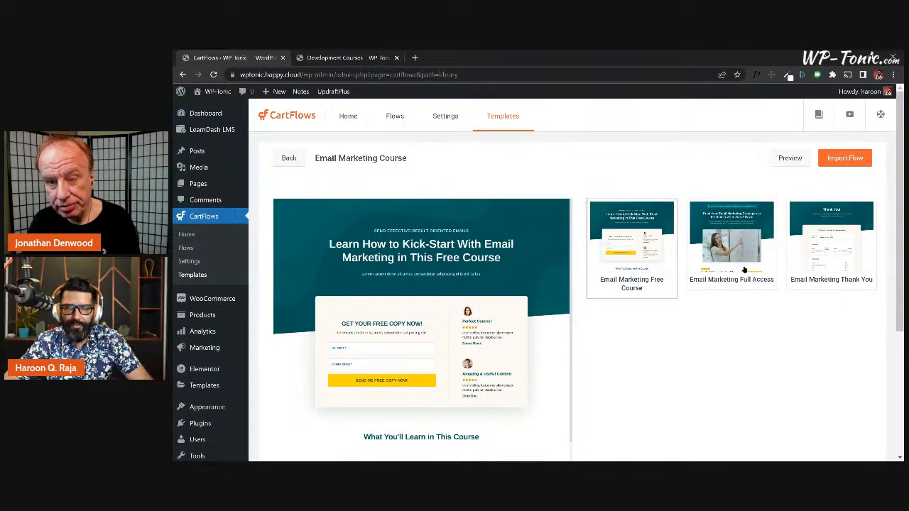
{"action": "left_click", "coordinate": [732, 285]}
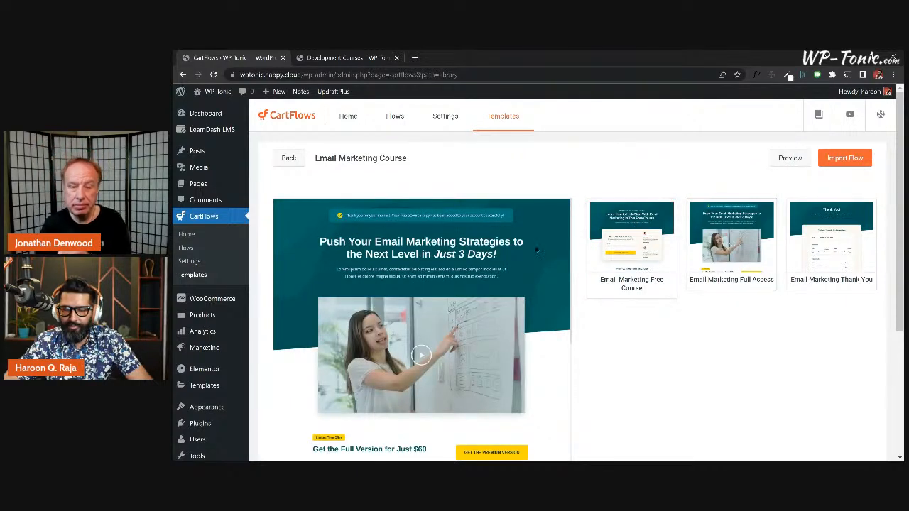
{"action": "scroll", "coordinate": [469, 414], "scroll_direction": "down", "scroll_amount": 1}
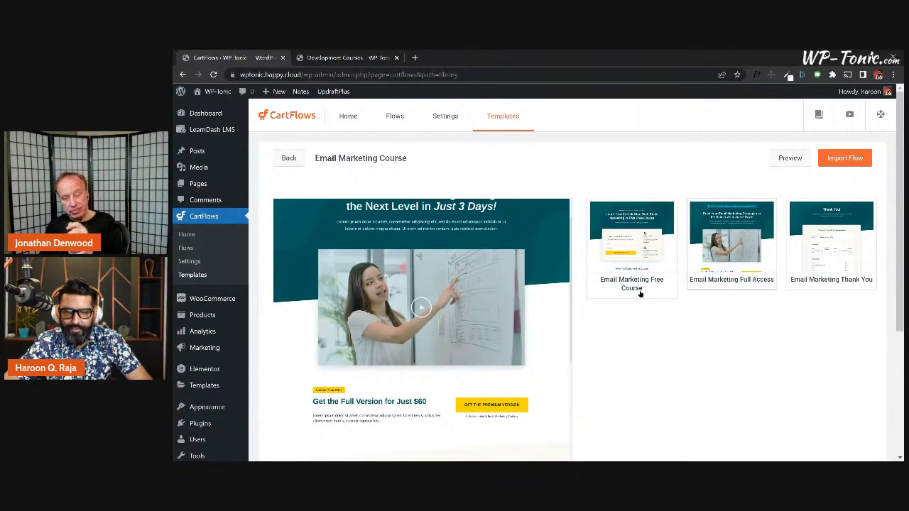
Step: Return to the Email Marketing Free Course step and review its sign-up form, lessons and instructor section
{"action": "left_click", "coordinate": [615, 278]}
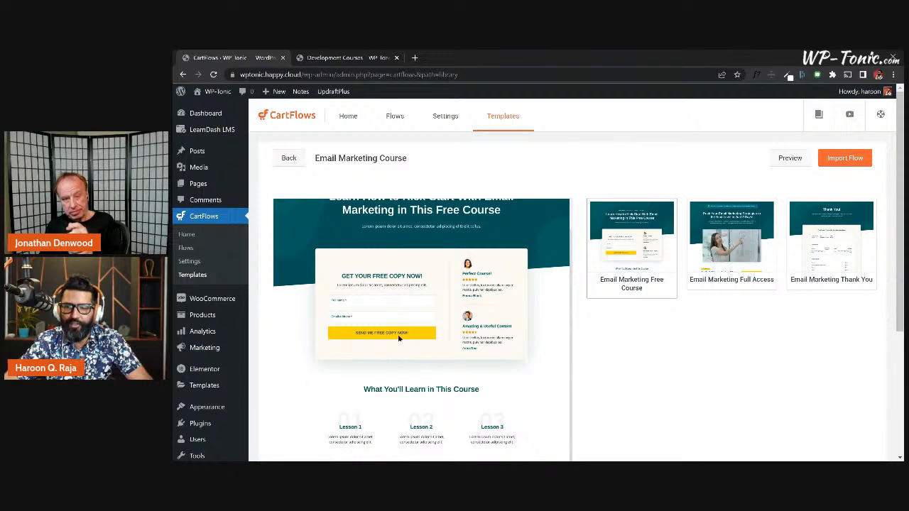
{"action": "scroll", "coordinate": [400, 339], "scroll_direction": "down", "scroll_amount": 3}
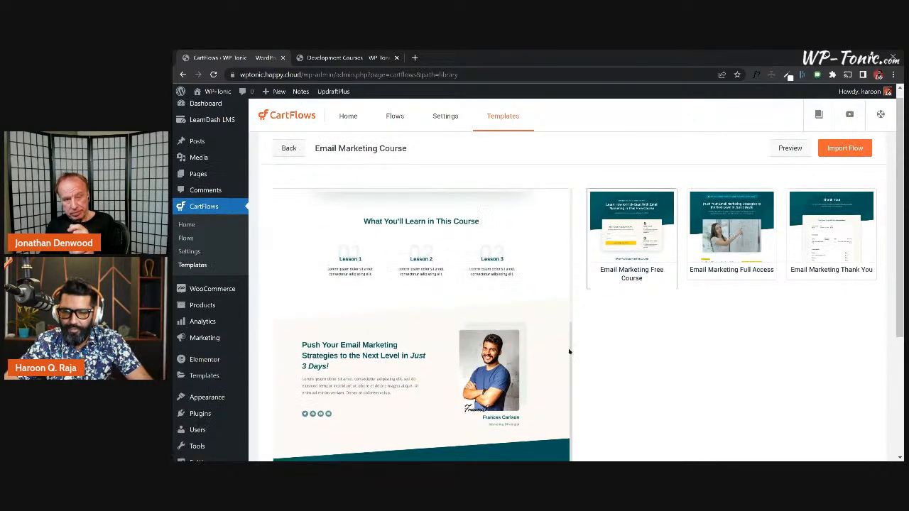
{"action": "scroll", "coordinate": [419, 379], "scroll_direction": "down", "scroll_amount": 3}
{"action": "scroll", "coordinate": [483, 361], "scroll_direction": "up", "scroll_amount": 5}
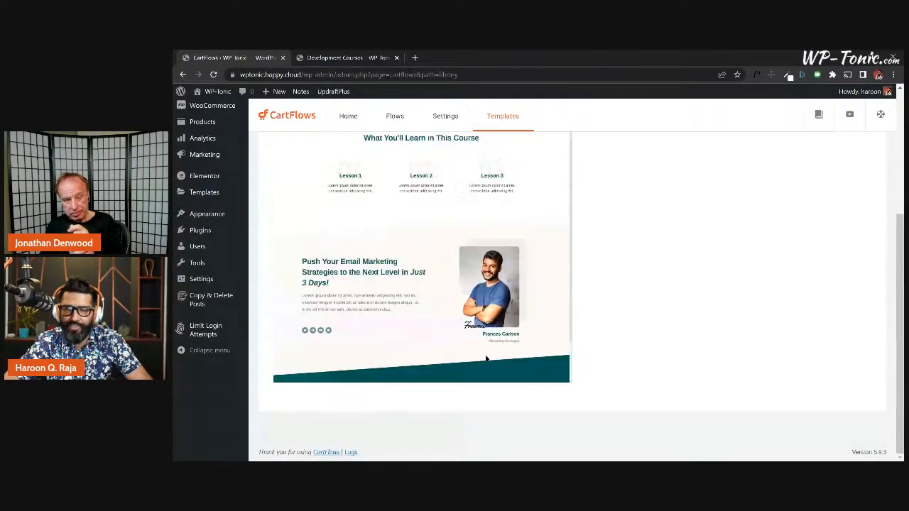
{"action": "scroll", "coordinate": [576, 330], "scroll_direction": "up", "scroll_amount": 2}
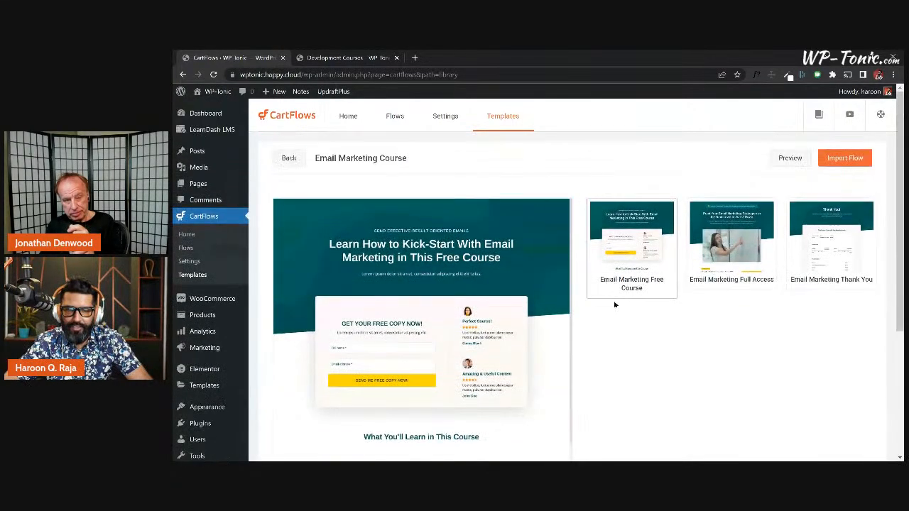
Step: Examine the Email Marketing Full Access page from the premium offer and benefits through to its billing and order form
{"action": "left_click", "coordinate": [701, 284]}
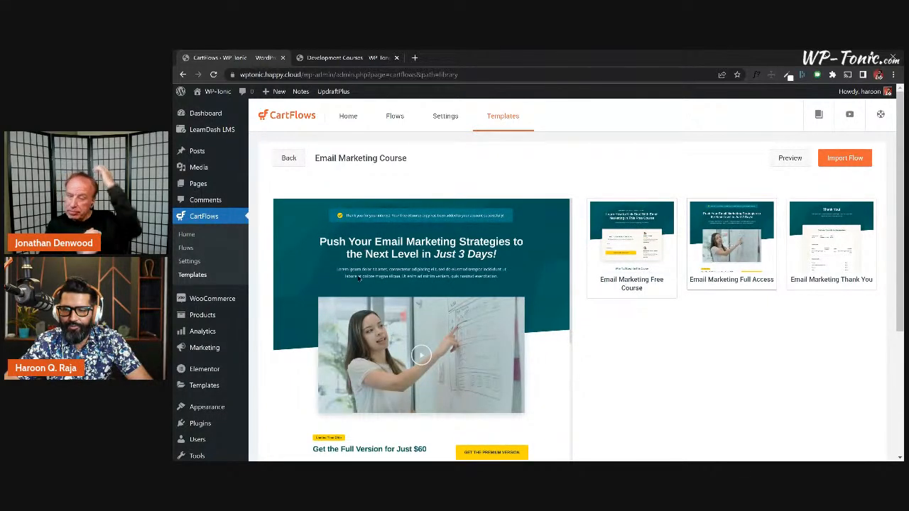
{"action": "scroll", "coordinate": [362, 278], "scroll_direction": "down", "scroll_amount": 2}
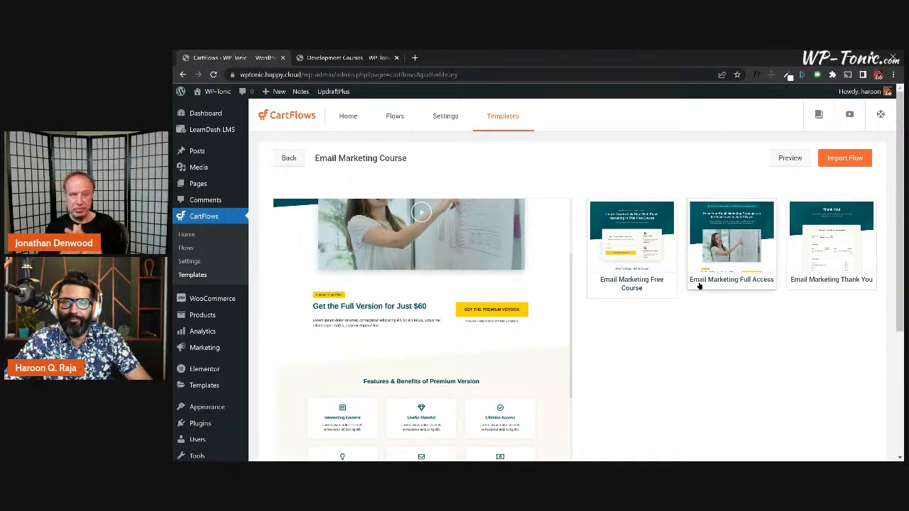
{"action": "scroll", "coordinate": [428, 258], "scroll_direction": "up", "scroll_amount": 2}
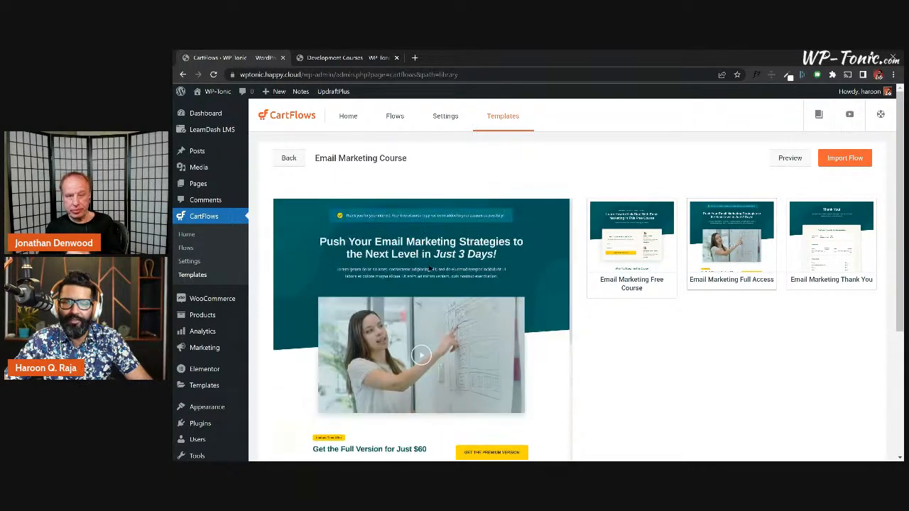
{"action": "scroll", "coordinate": [431, 268], "scroll_direction": "down", "scroll_amount": 3}
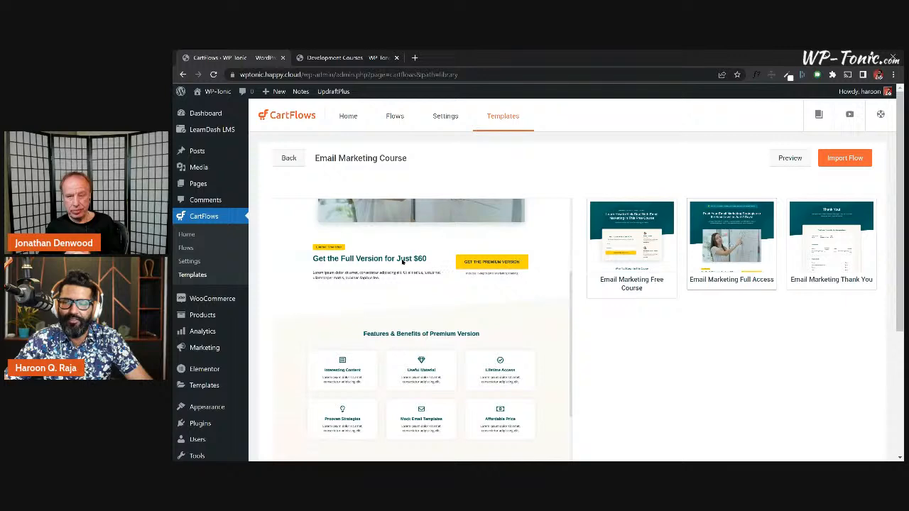
{"action": "scroll", "coordinate": [403, 261], "scroll_direction": "down", "scroll_amount": 4}
{"action": "scroll", "coordinate": [469, 280], "scroll_direction": "down", "scroll_amount": 3}
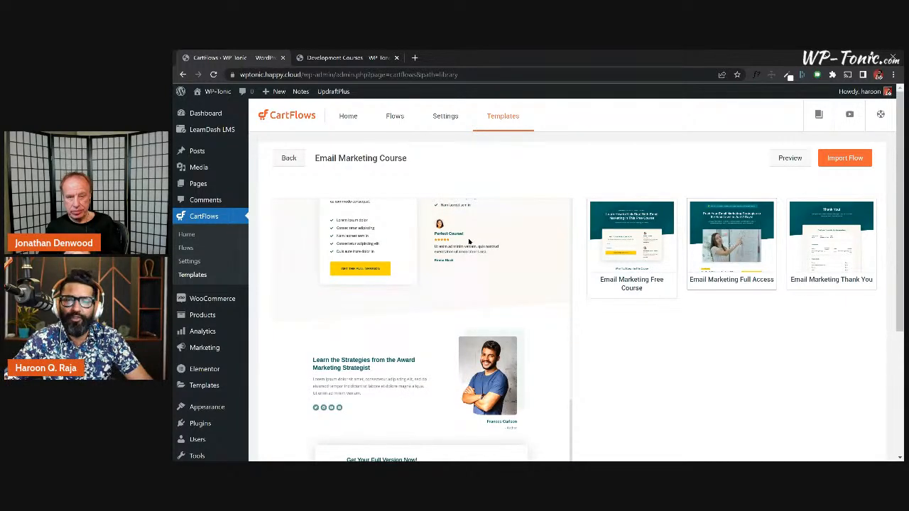
{"action": "scroll", "coordinate": [468, 243], "scroll_direction": "down", "scroll_amount": 2}
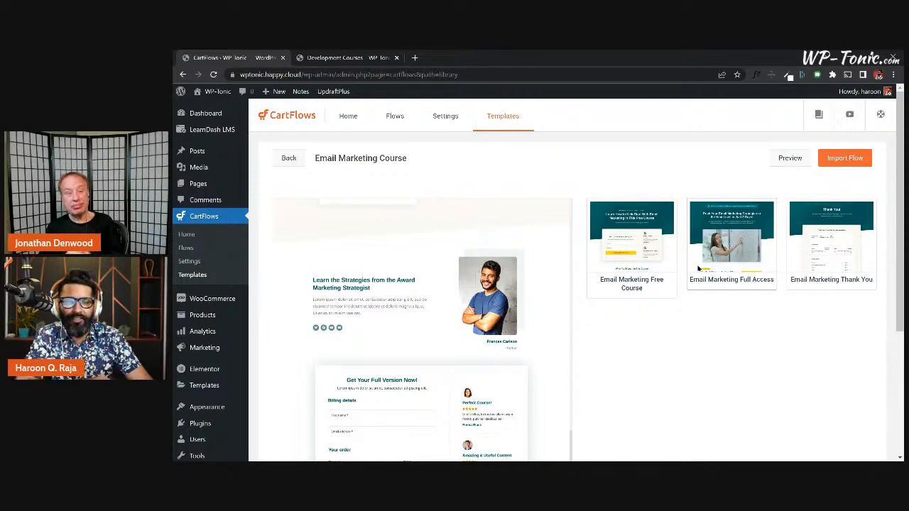
{"action": "scroll", "coordinate": [501, 320], "scroll_direction": "down", "scroll_amount": 3}
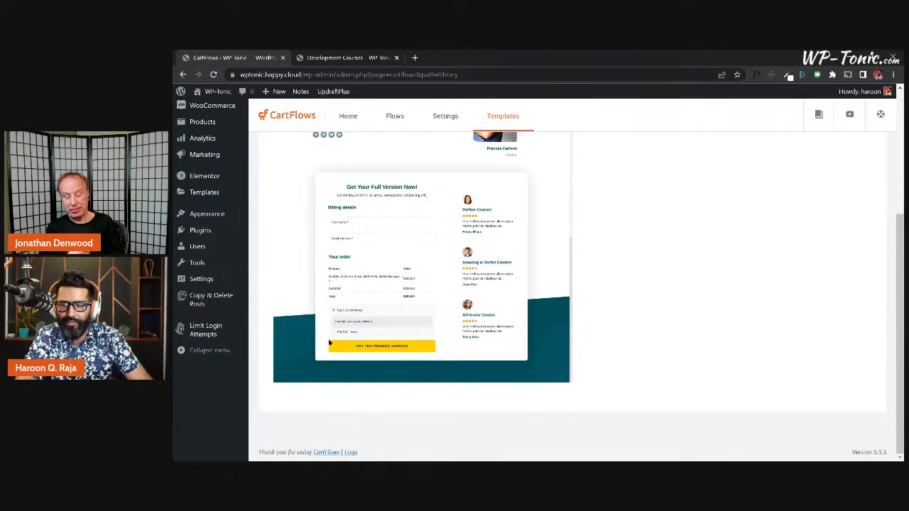
{"action": "scroll", "coordinate": [422, 344], "scroll_direction": "up", "scroll_amount": 10}
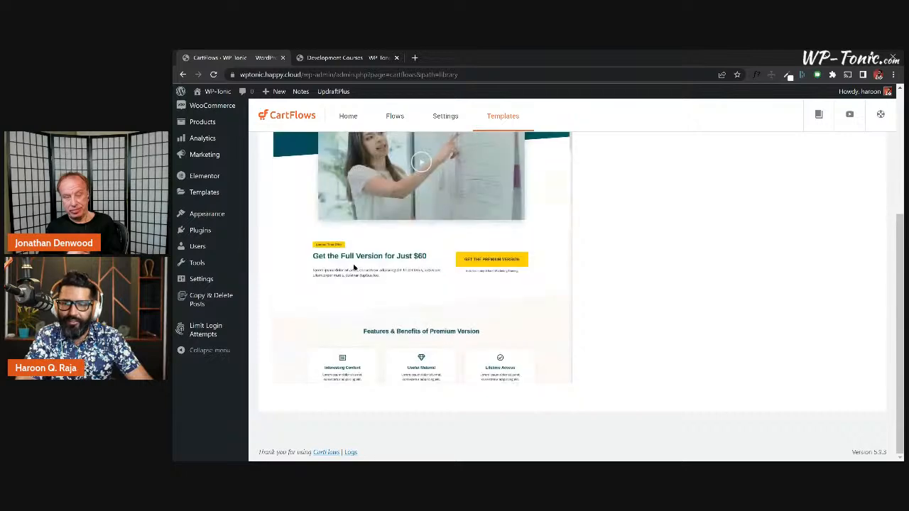
{"action": "scroll", "coordinate": [408, 272], "scroll_direction": "up", "scroll_amount": 3}
{"action": "scroll", "coordinate": [416, 267], "scroll_direction": "down", "scroll_amount": 3}
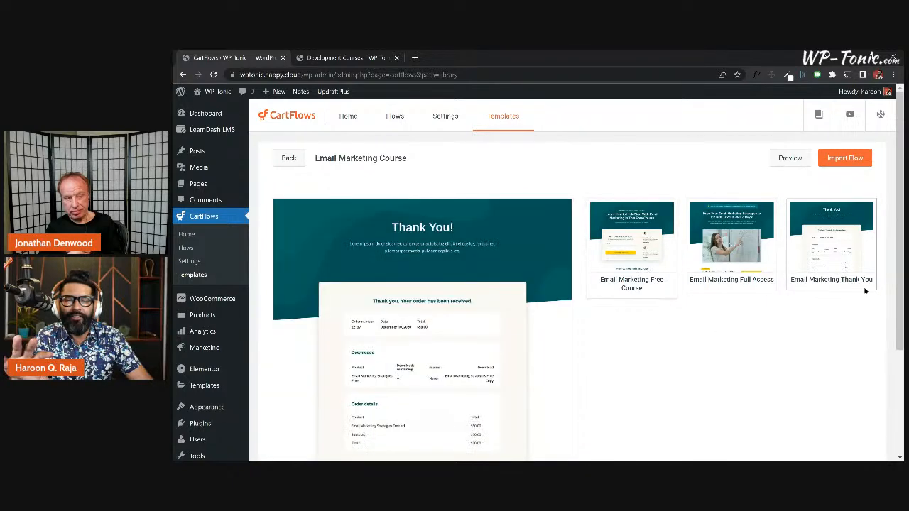
Step: Examine the Email Marketing Thank You page, including its order confirmation, downloads and order details
{"action": "scroll", "coordinate": [428, 192], "scroll_direction": "down", "scroll_amount": 2}
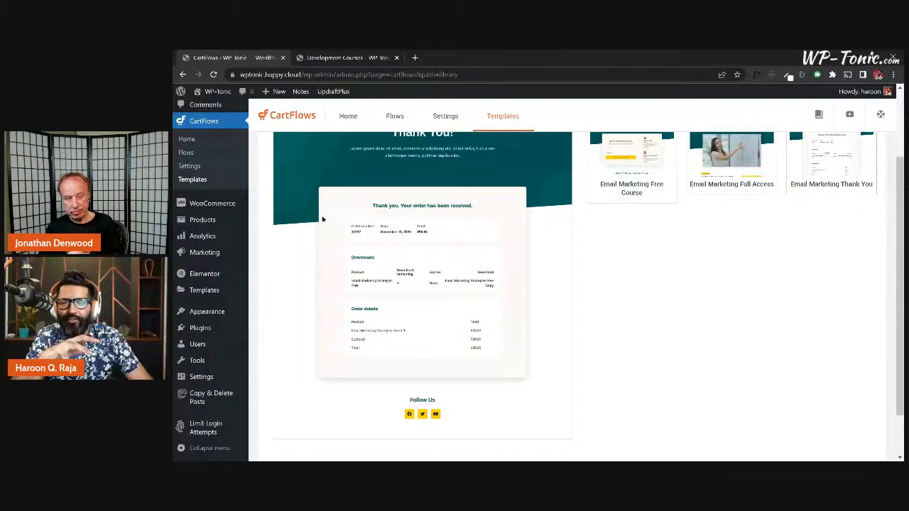
{"action": "scroll", "coordinate": [588, 306], "scroll_direction": "up", "scroll_amount": 2}
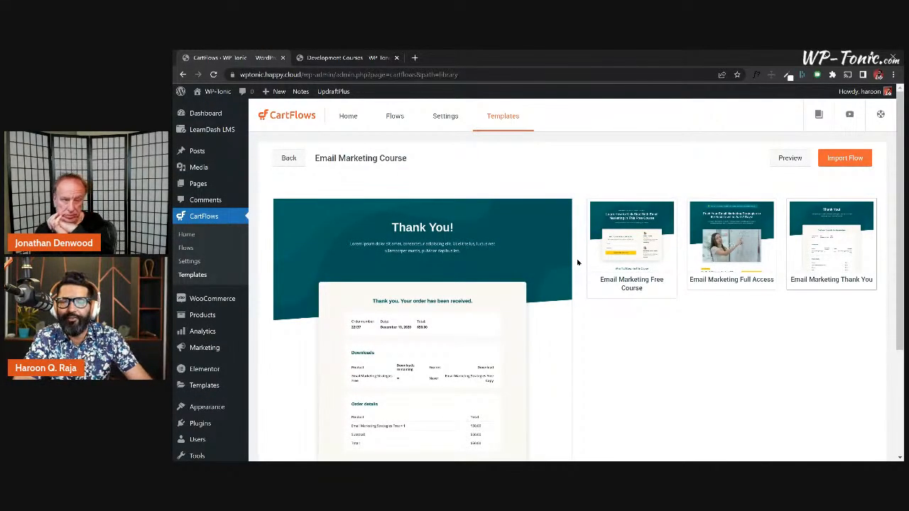
{"action": "scroll", "coordinate": [490, 353], "scroll_direction": "down", "scroll_amount": 2}
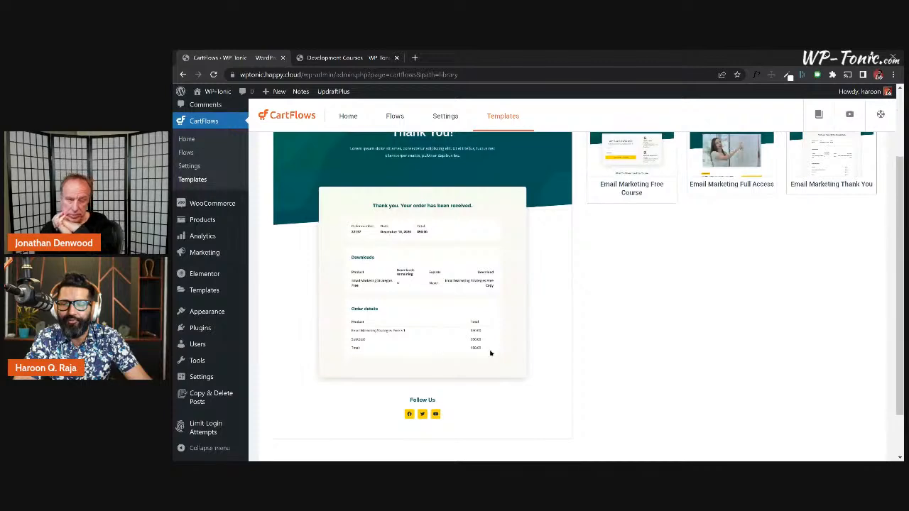
{"action": "scroll", "coordinate": [462, 296], "scroll_direction": "up", "scroll_amount": 2}
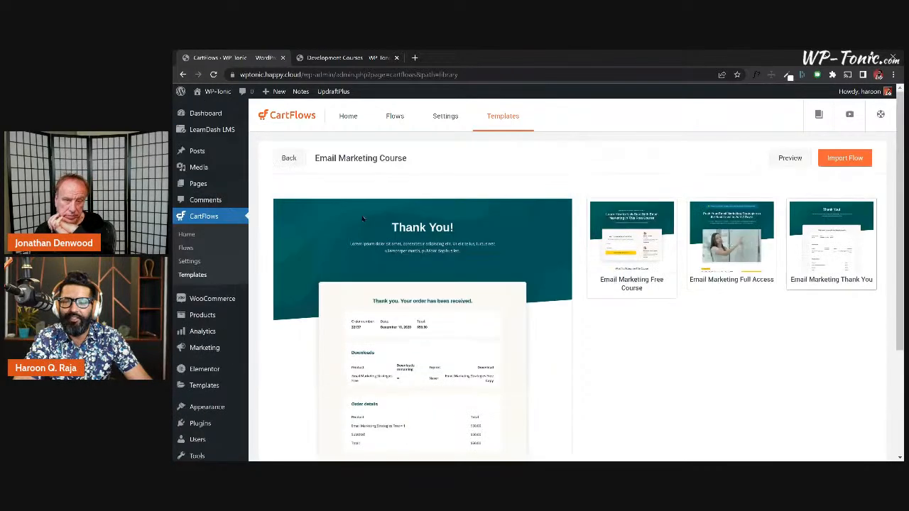
{"action": "scroll", "coordinate": [442, 319], "scroll_direction": "down", "scroll_amount": 2}
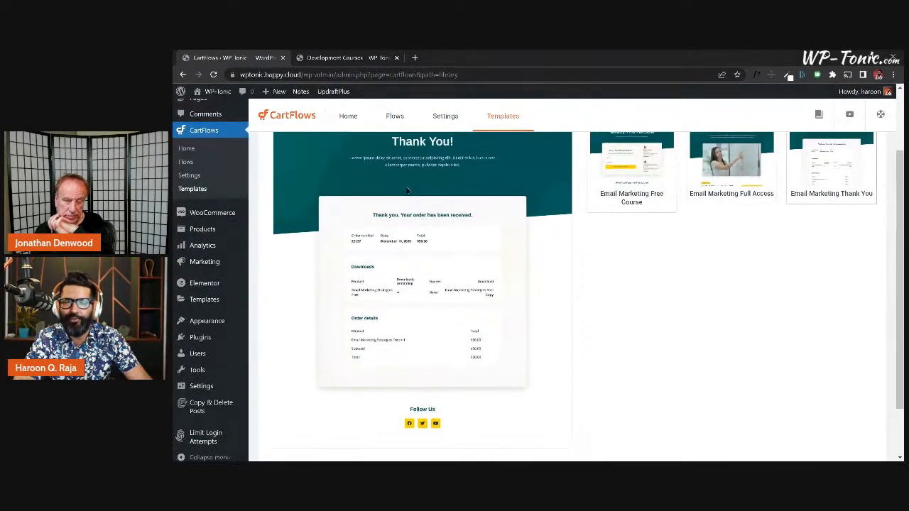
{"action": "scroll", "coordinate": [391, 177], "scroll_direction": "up", "scroll_amount": 1}
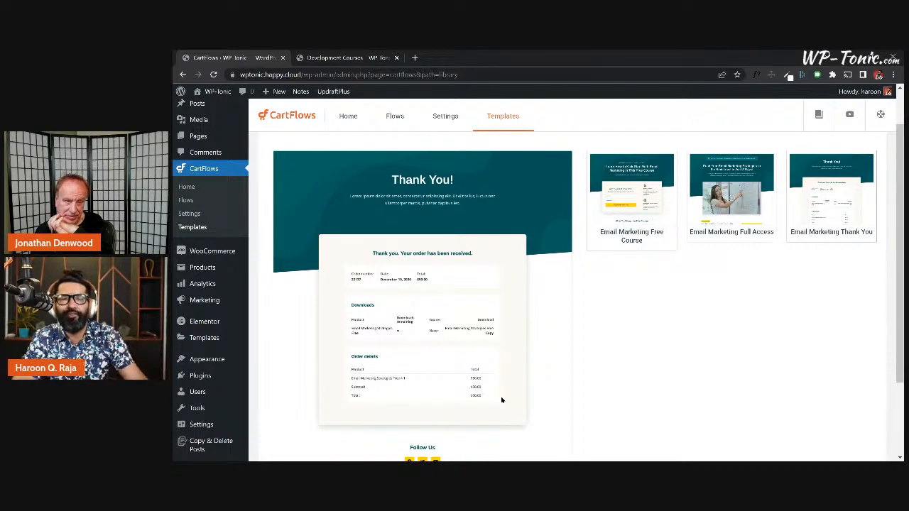
{"action": "scroll", "coordinate": [735, 279], "scroll_direction": "up", "scroll_amount": 1}
{"action": "scroll", "coordinate": [856, 174], "scroll_direction": "up", "scroll_amount": 1}
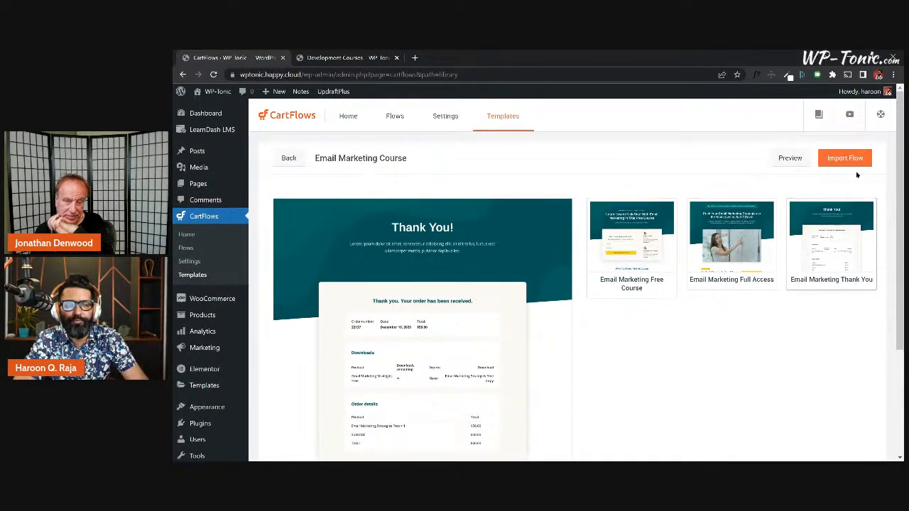
Step: Import the Email Marketing Course template as a flow named Development Courses
{"action": "left_click", "coordinate": [852, 161]}
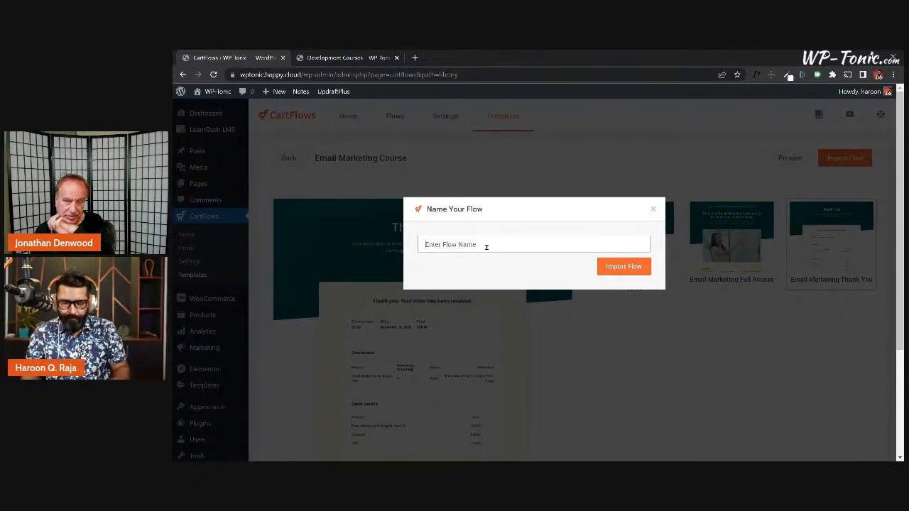
{"action": "type", "text": "Devel"}
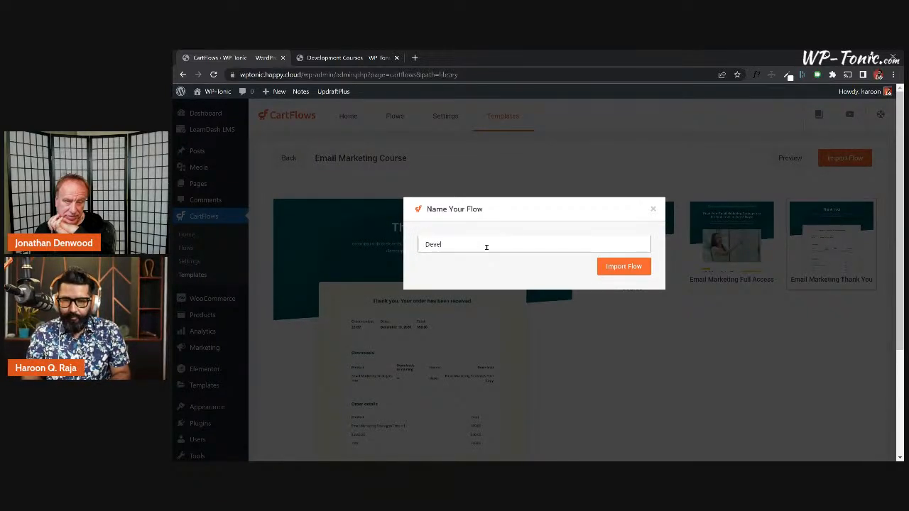
{"action": "type", "text": "opment Courses"}
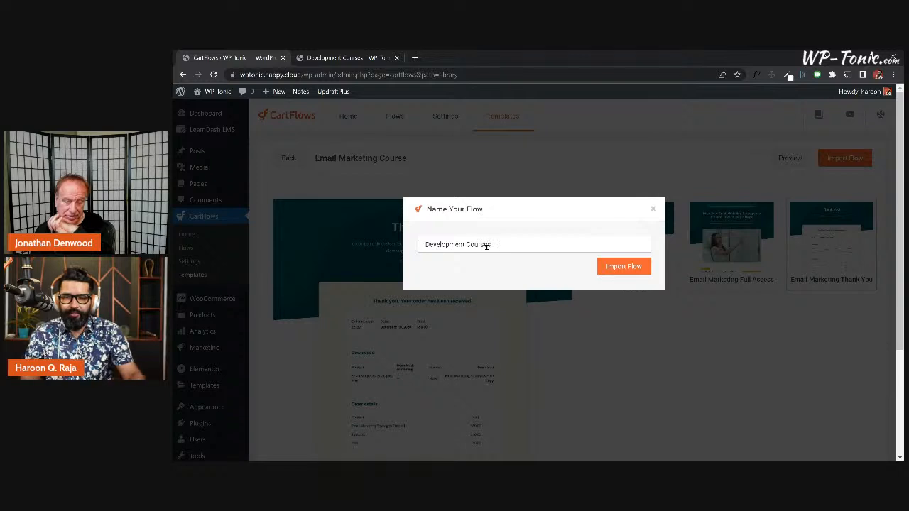
{"action": "left_click", "coordinate": [612, 268]}
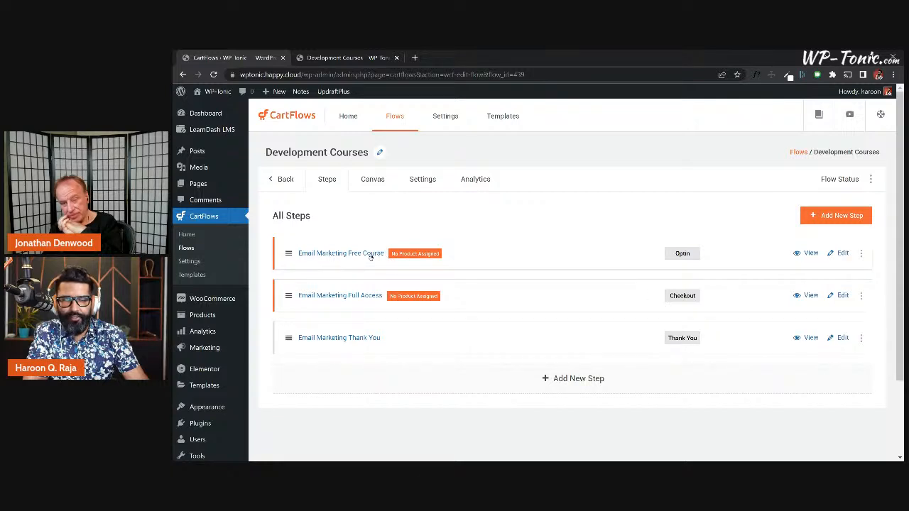
Step: Open the Email Marketing Free Course, Full Access and Thank You step pages, each in its own new tab
{"action": "right_click", "coordinate": [810, 256]}
{"action": "left_click", "coordinate": [741, 263]}
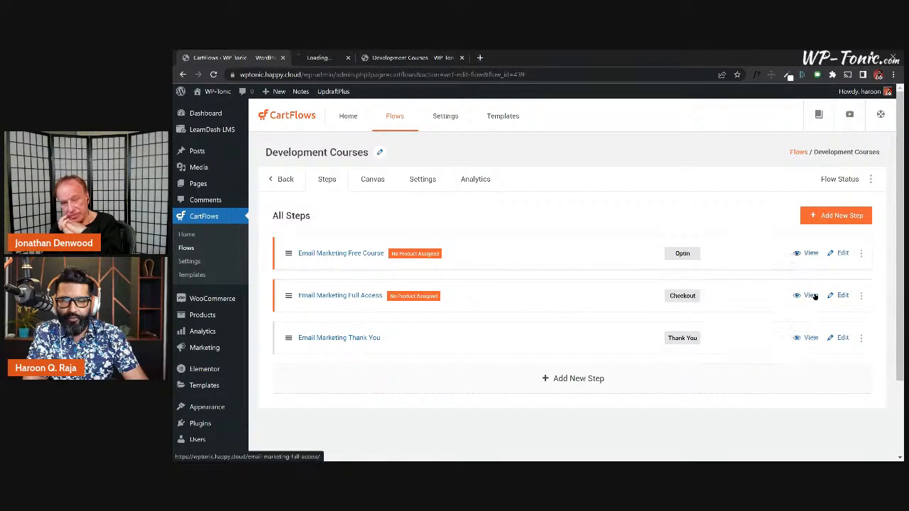
{"action": "right_click", "coordinate": [812, 294]}
{"action": "left_click", "coordinate": [745, 305]}
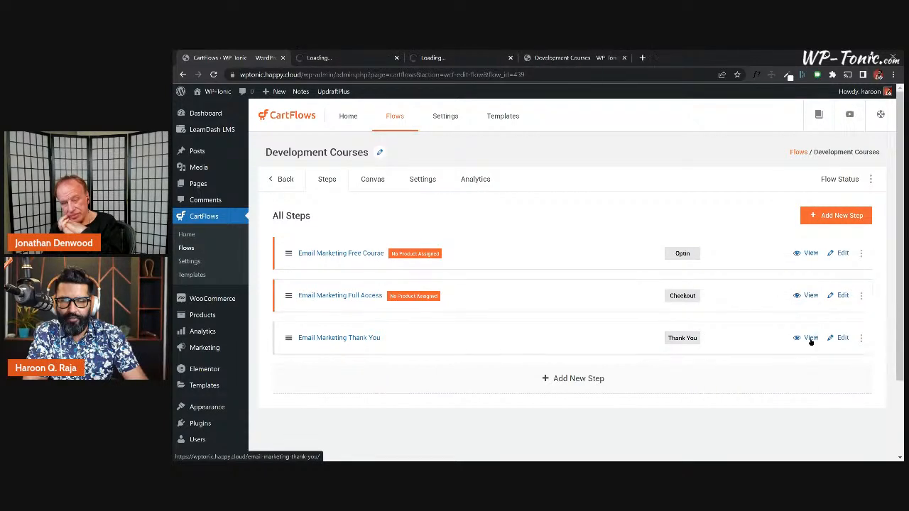
{"action": "right_click", "coordinate": [810, 340]}
{"action": "left_click", "coordinate": [802, 350]}
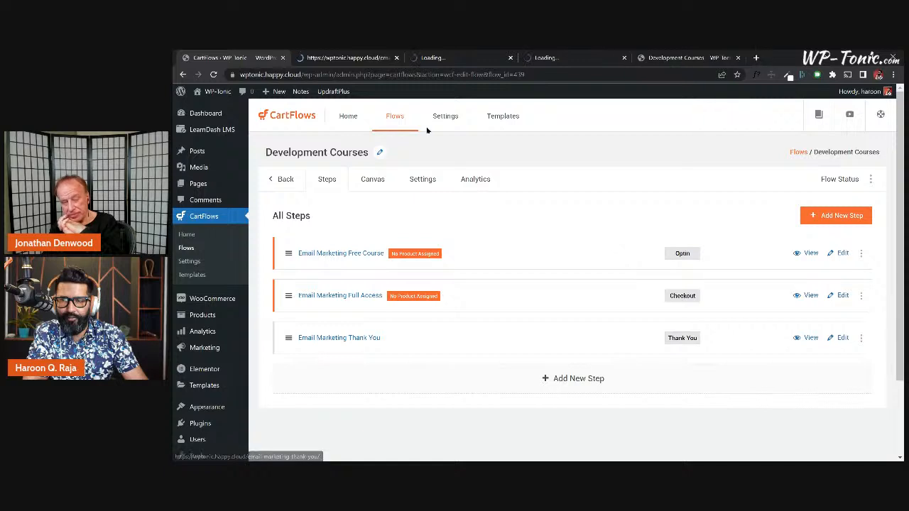
Step: Examine the live Email Marketing Free Course page, from its opt-in area and lessons to the closing free access section
{"action": "key", "text": "ctrl+Tab"}
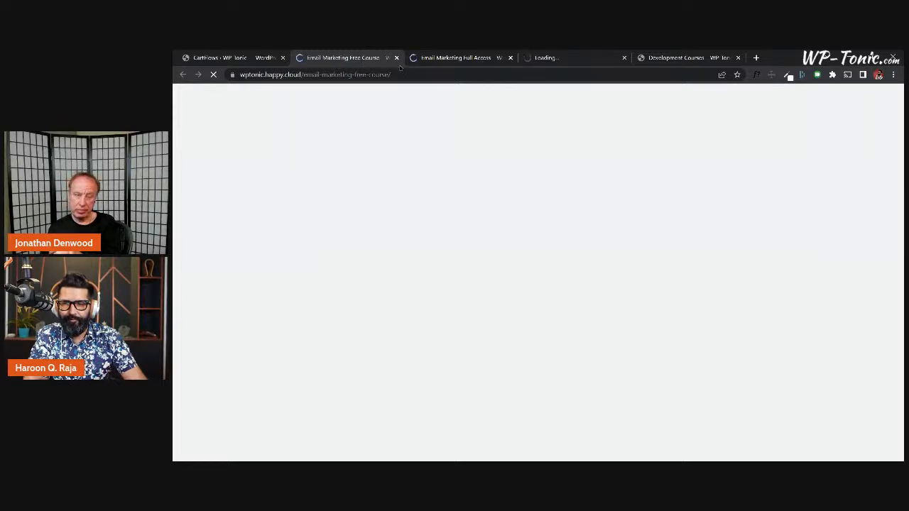
{"action": "scroll", "coordinate": [523, 169], "scroll_direction": "down", "scroll_amount": 1}
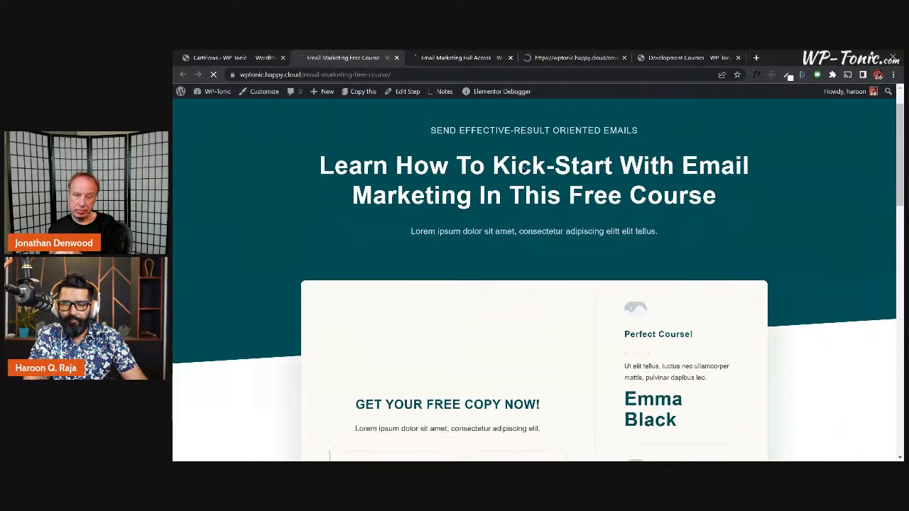
{"action": "scroll", "coordinate": [523, 169], "scroll_direction": "down", "scroll_amount": 2}
{"action": "scroll", "coordinate": [523, 169], "scroll_direction": "down", "scroll_amount": 2}
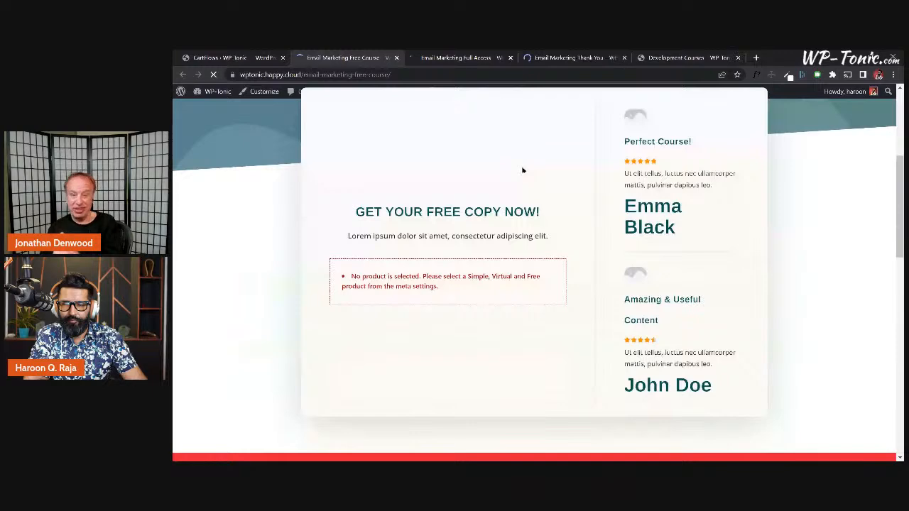
{"action": "scroll", "coordinate": [523, 170], "scroll_direction": "down", "scroll_amount": 3}
{"action": "scroll", "coordinate": [523, 174], "scroll_direction": "up", "scroll_amount": 2}
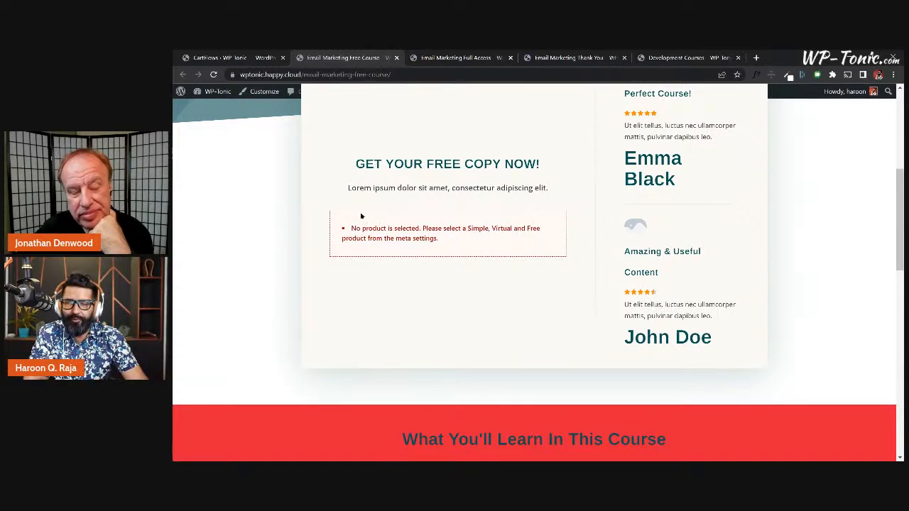
{"action": "scroll", "coordinate": [576, 200], "scroll_direction": "down", "scroll_amount": 5}
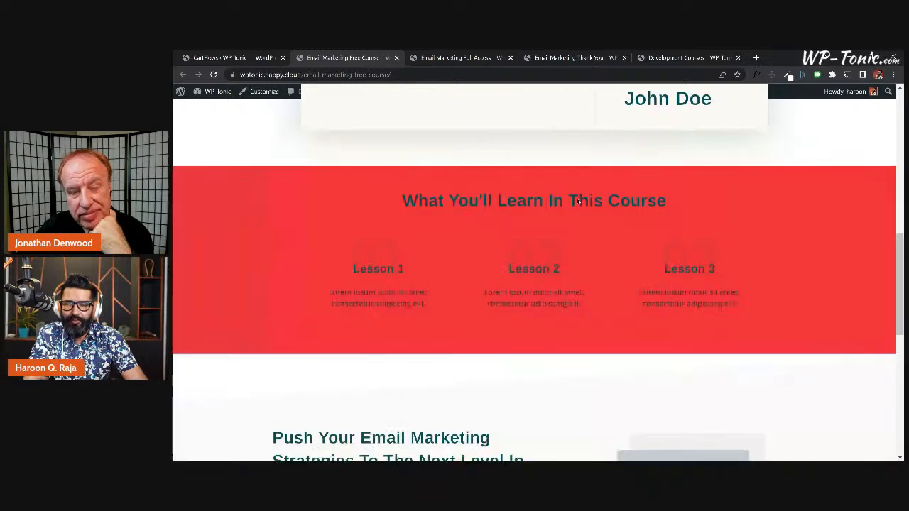
{"action": "scroll", "coordinate": [510, 208], "scroll_direction": "down", "scroll_amount": 5}
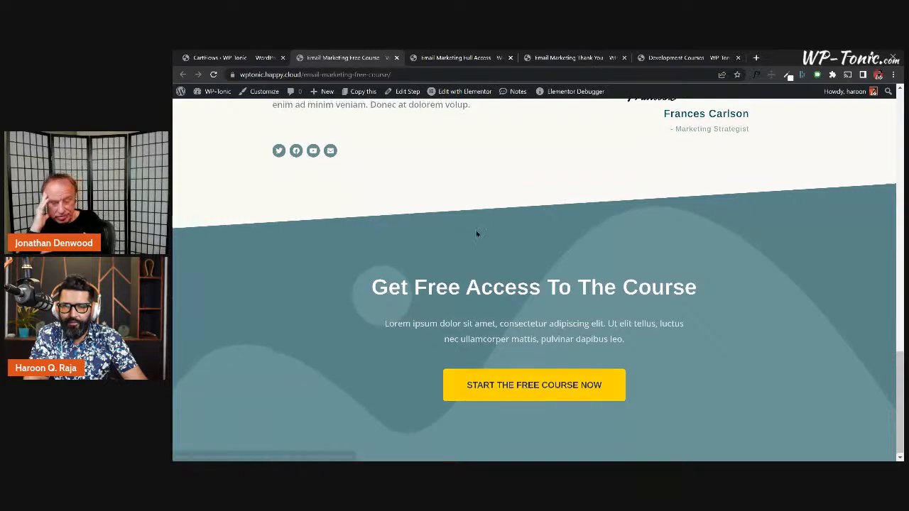
{"action": "scroll", "coordinate": [477, 233], "scroll_direction": "up", "scroll_amount": 15}
{"action": "scroll", "coordinate": [476, 233], "scroll_direction": "down", "scroll_amount": 3}
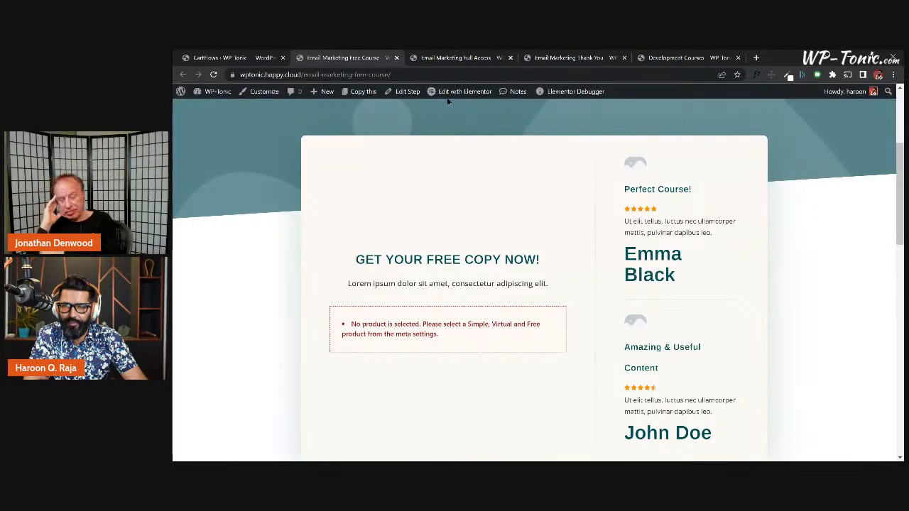
Step: Examine the live Email Marketing Full Access page, from the premium offer and pricing down to its checkout area
{"action": "left_click", "coordinate": [454, 57]}
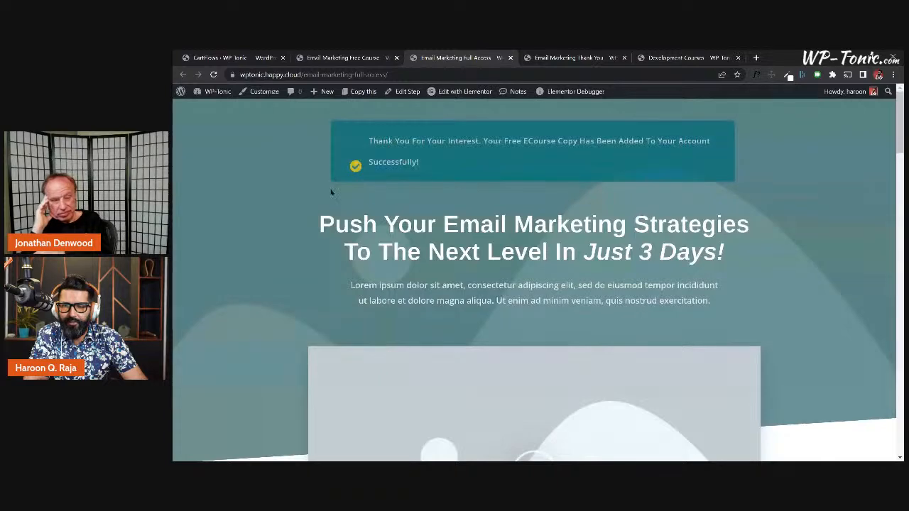
{"action": "scroll", "coordinate": [369, 177], "scroll_direction": "down", "scroll_amount": 5}
{"action": "scroll", "coordinate": [331, 196], "scroll_direction": "down", "scroll_amount": 6}
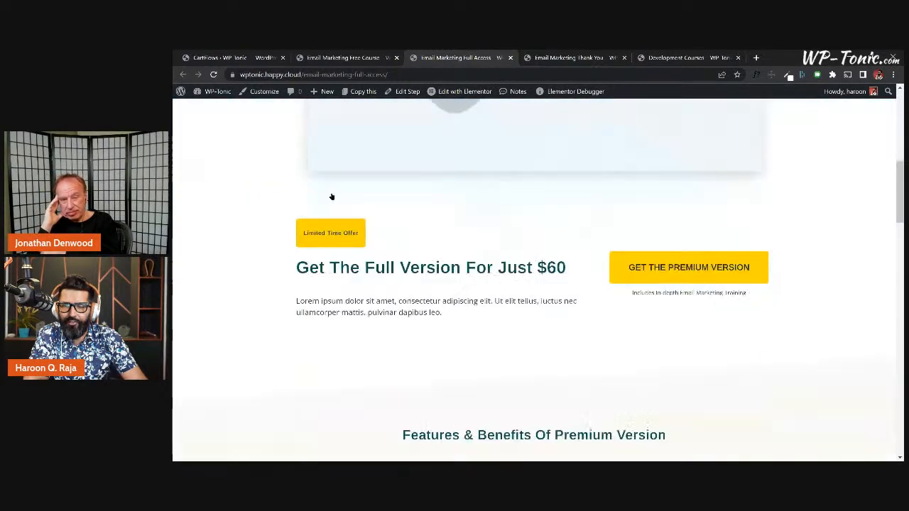
{"action": "scroll", "coordinate": [330, 196], "scroll_direction": "down", "scroll_amount": 5}
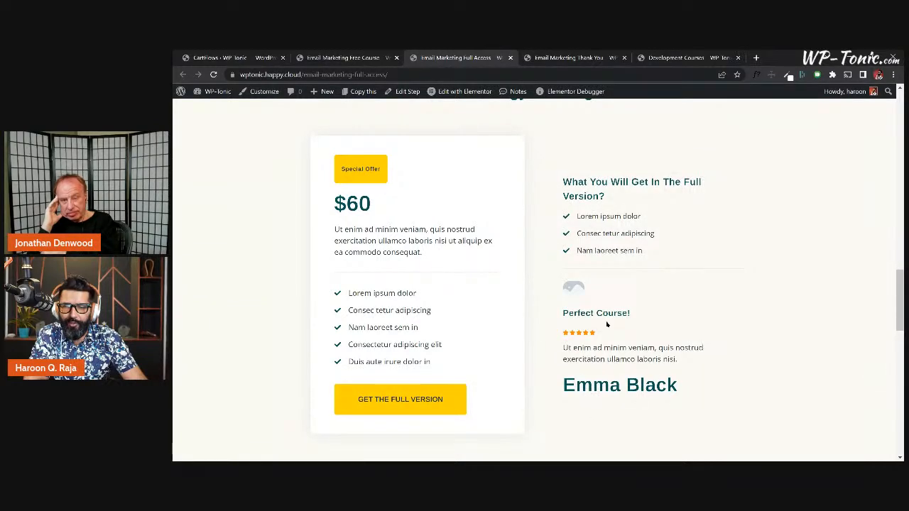
{"action": "scroll", "coordinate": [630, 286], "scroll_direction": "down", "scroll_amount": 10}
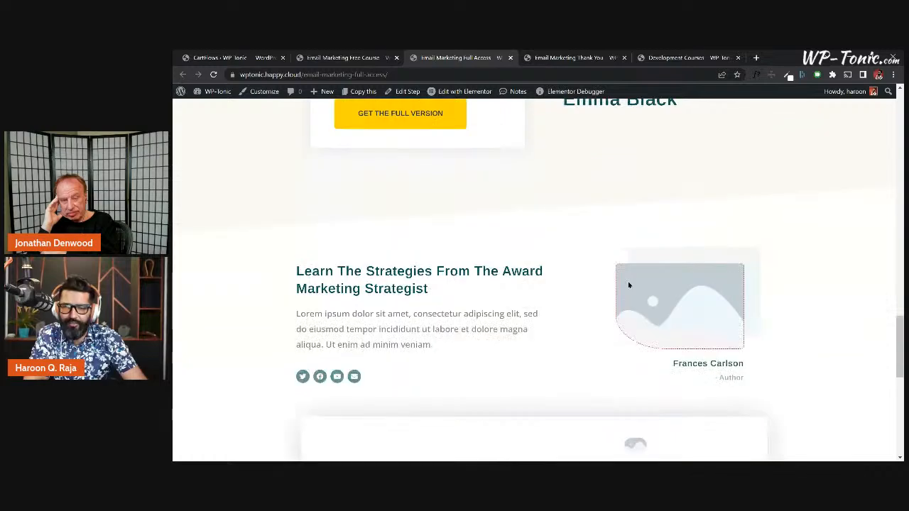
{"action": "scroll", "coordinate": [546, 292], "scroll_direction": "down", "scroll_amount": 1}
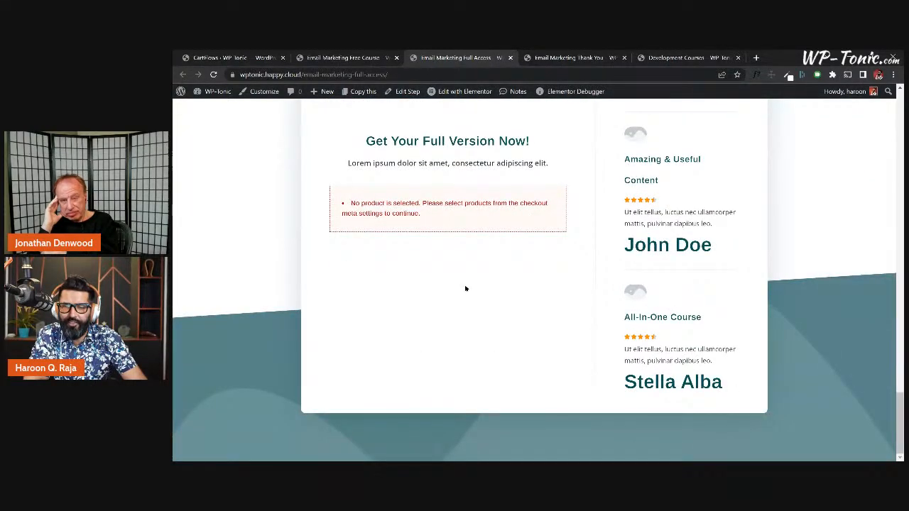
{"action": "scroll", "coordinate": [469, 307], "scroll_direction": "up", "scroll_amount": 1}
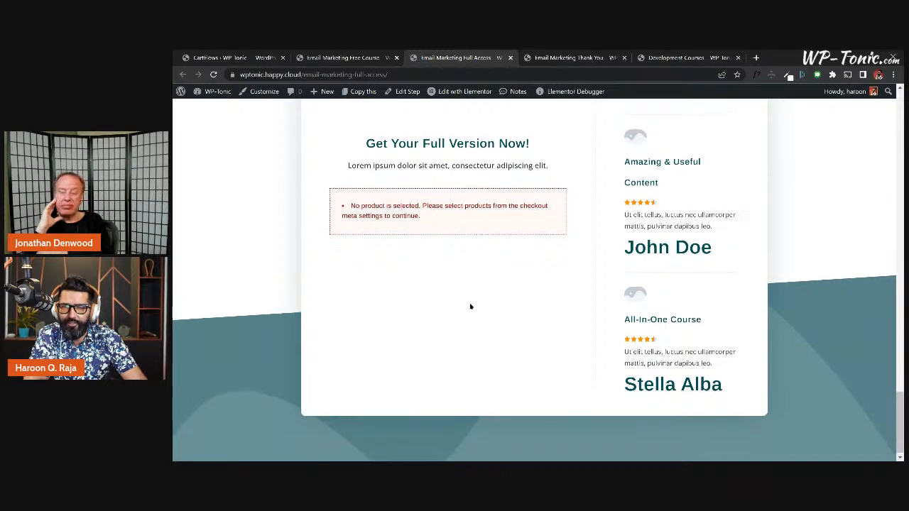
{"action": "scroll", "coordinate": [497, 284], "scroll_direction": "up", "scroll_amount": 3}
{"action": "scroll", "coordinate": [481, 280], "scroll_direction": "down", "scroll_amount": 4}
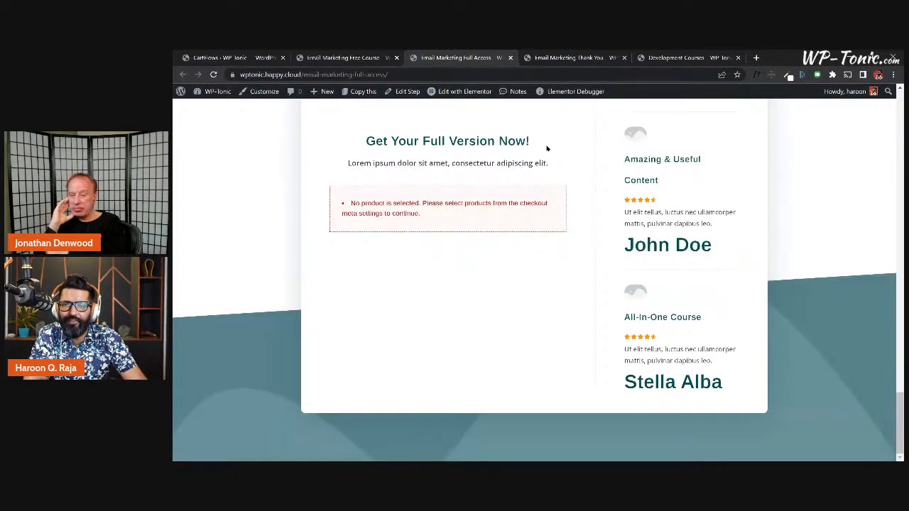
Step: Inspect the live Email Marketing Thank You page and highlight the message in its order details area
{"action": "left_click", "coordinate": [554, 60]}
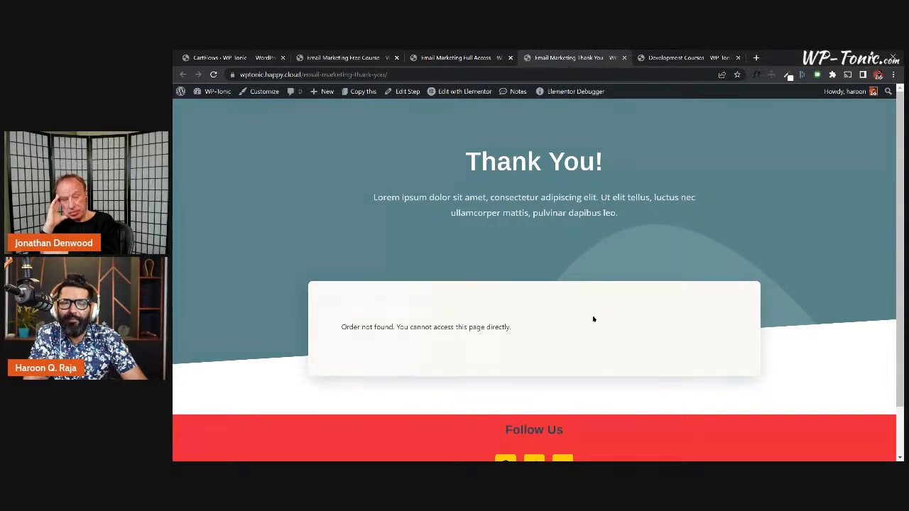
{"action": "scroll", "coordinate": [596, 316], "scroll_direction": "down", "scroll_amount": 1}
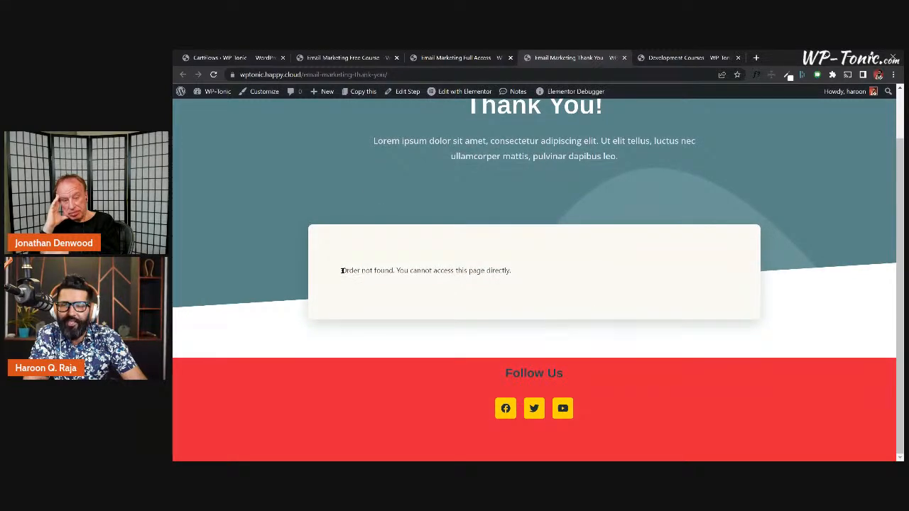
{"action": "left_click_drag", "start_coordinate": [343, 270], "coordinate": [570, 277]}
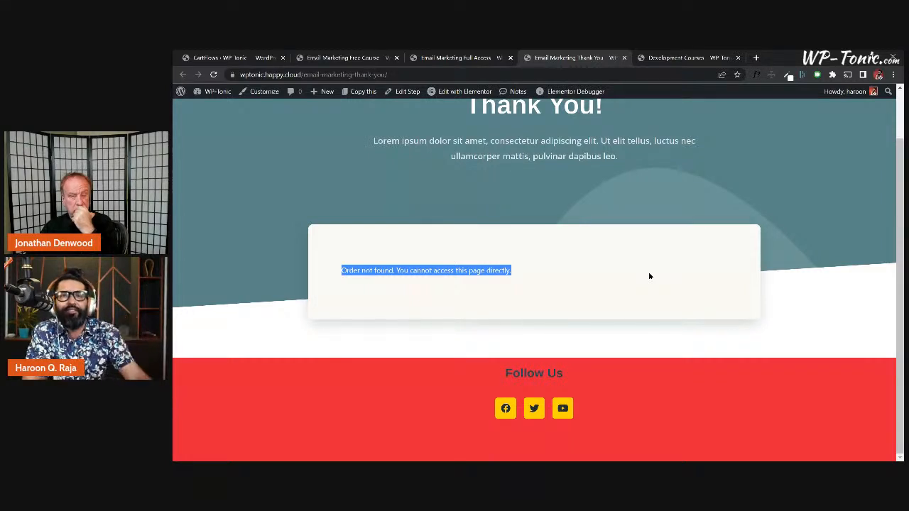
Step: Return to the Development Courses flow and review its General, Analytics, Sandbox and Custom Script settings
{"action": "left_click", "coordinate": [334, 58]}
{"action": "left_click", "coordinate": [245, 59]}
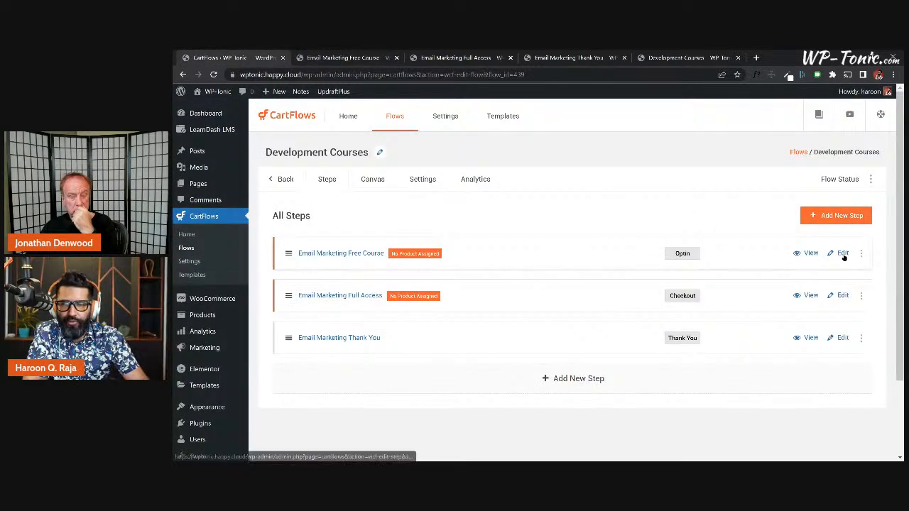
{"action": "left_click", "coordinate": [422, 181]}
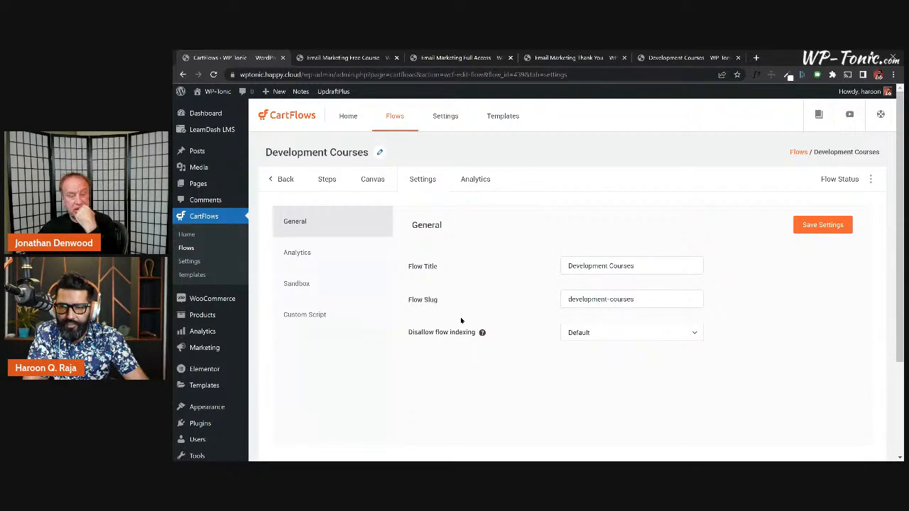
{"action": "left_click", "coordinate": [336, 254]}
{"action": "left_click", "coordinate": [341, 277]}
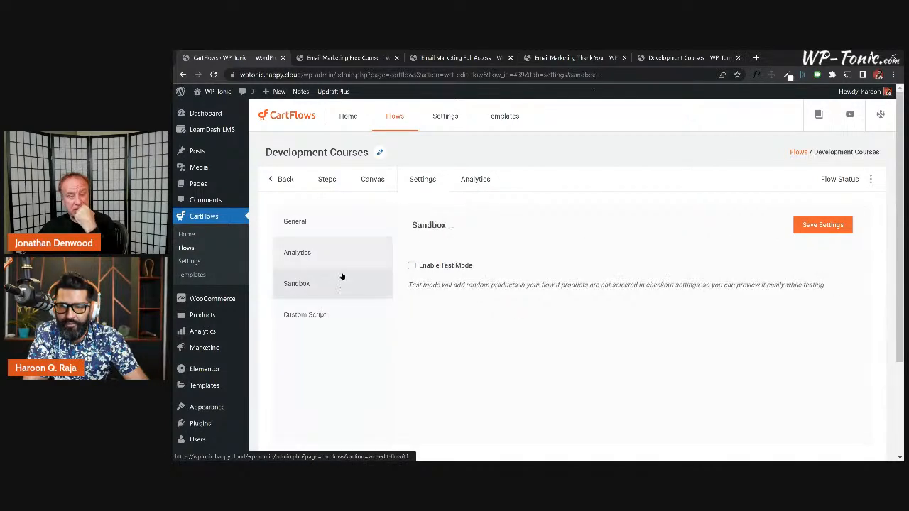
{"action": "left_click", "coordinate": [349, 317]}
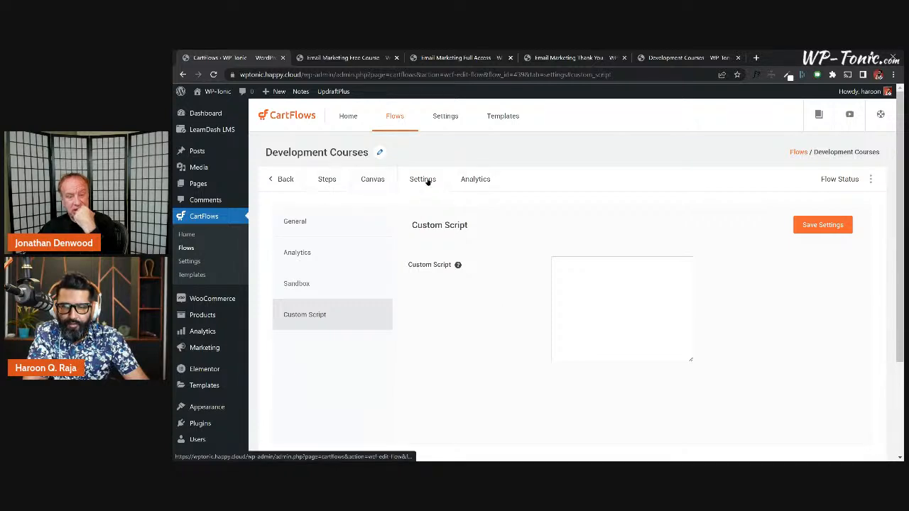
Step: Open the product assignment of the Email Marketing Free Course opt-in step and check the available free product choices
{"action": "left_click", "coordinate": [284, 179]}
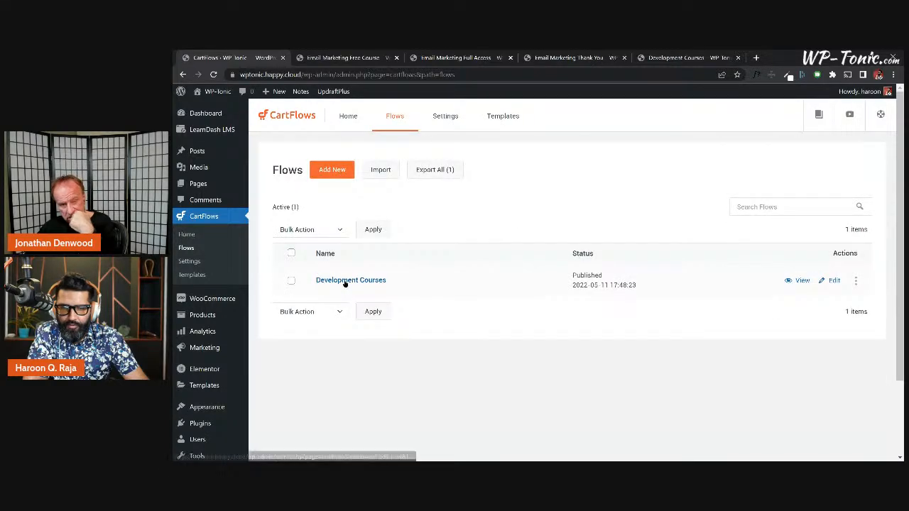
{"action": "left_click", "coordinate": [363, 282]}
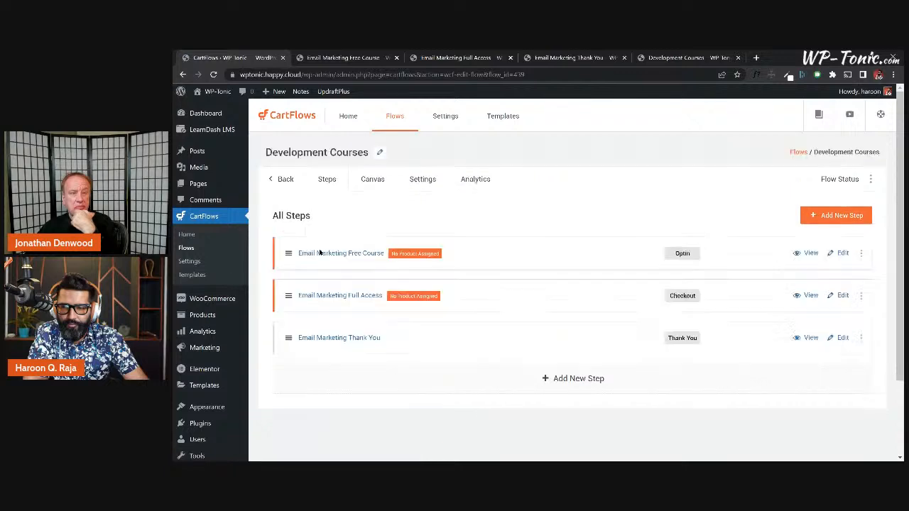
{"action": "left_click", "coordinate": [842, 253]}
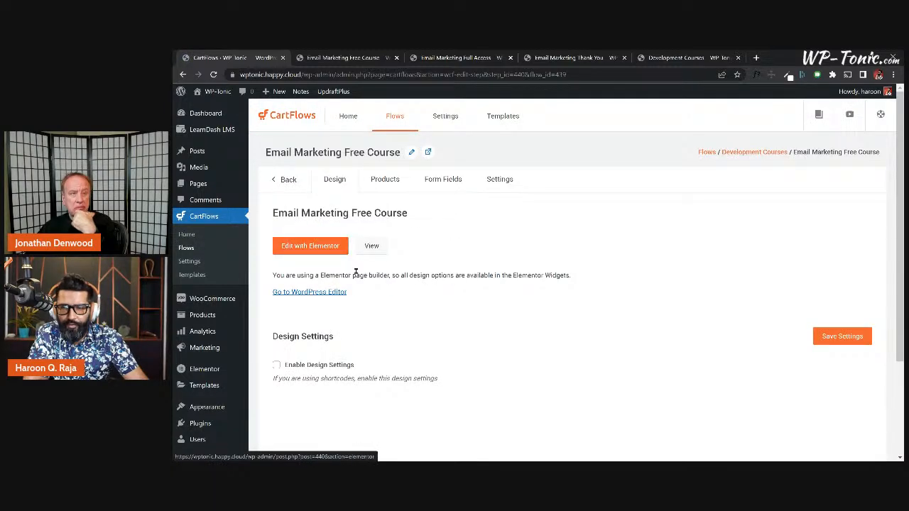
{"action": "left_click", "coordinate": [381, 182]}
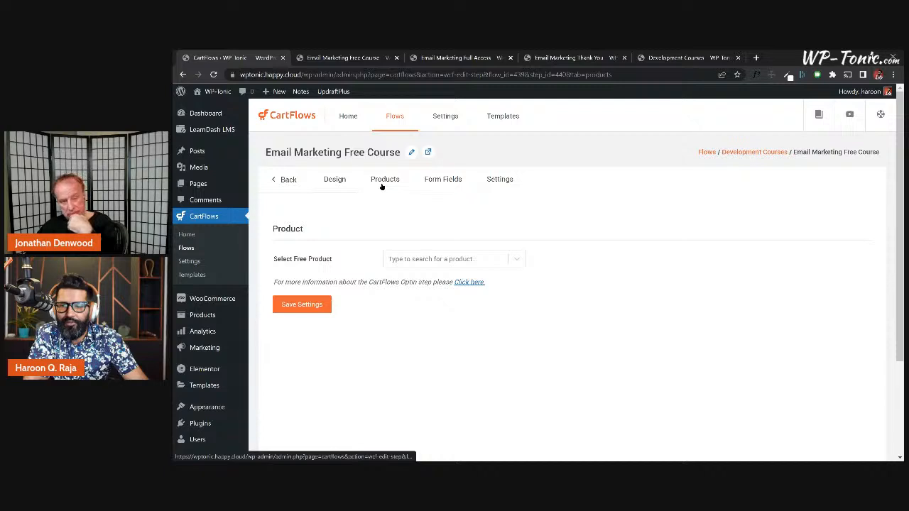
{"action": "left_click", "coordinate": [445, 260]}
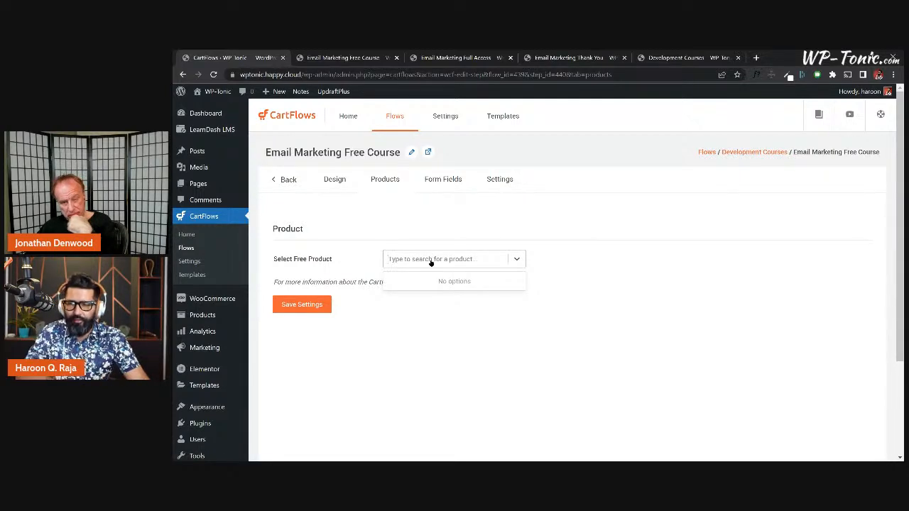
{"action": "left_click", "coordinate": [600, 259]}
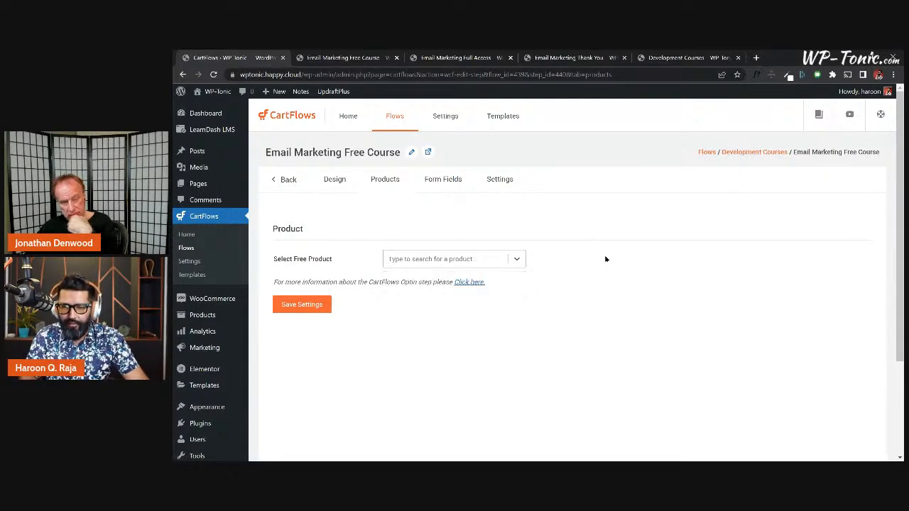
{"action": "left_click", "coordinate": [425, 260]}
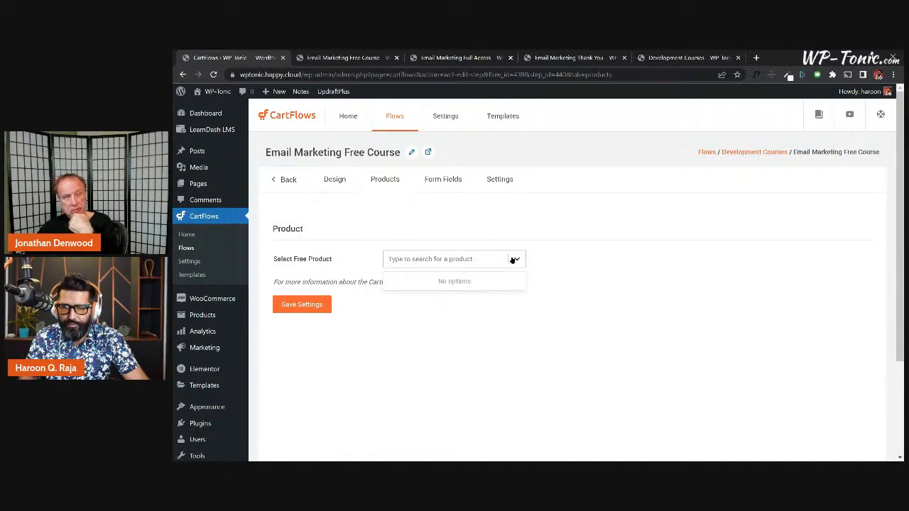
{"action": "left_click", "coordinate": [458, 261]}
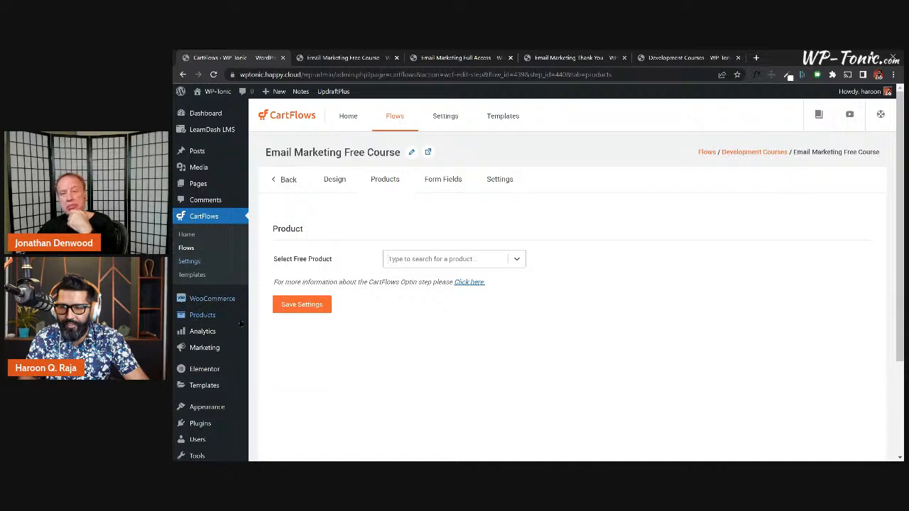
Step: Start a new WooCommerce product in a separate tab beside the flow and title it "Fre Access"
{"action": "mouse_move", "coordinate": [237, 327]}
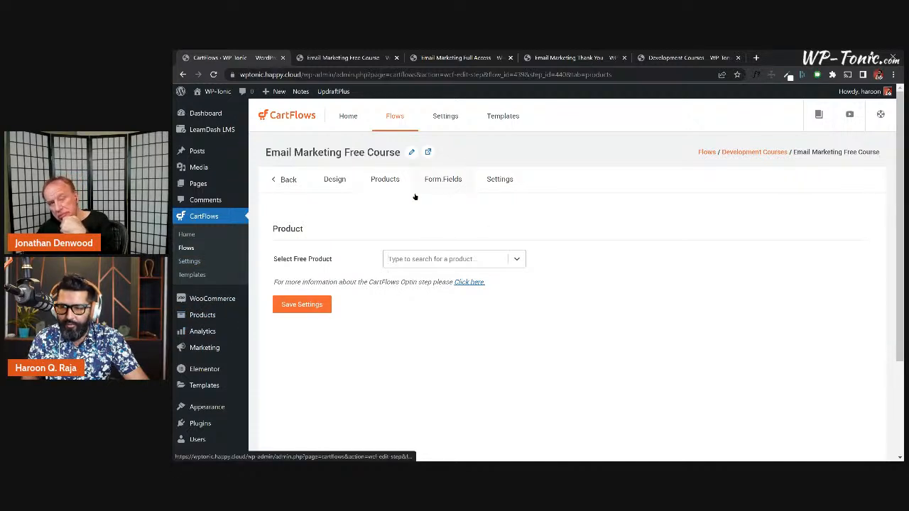
{"action": "mouse_move", "coordinate": [213, 317]}
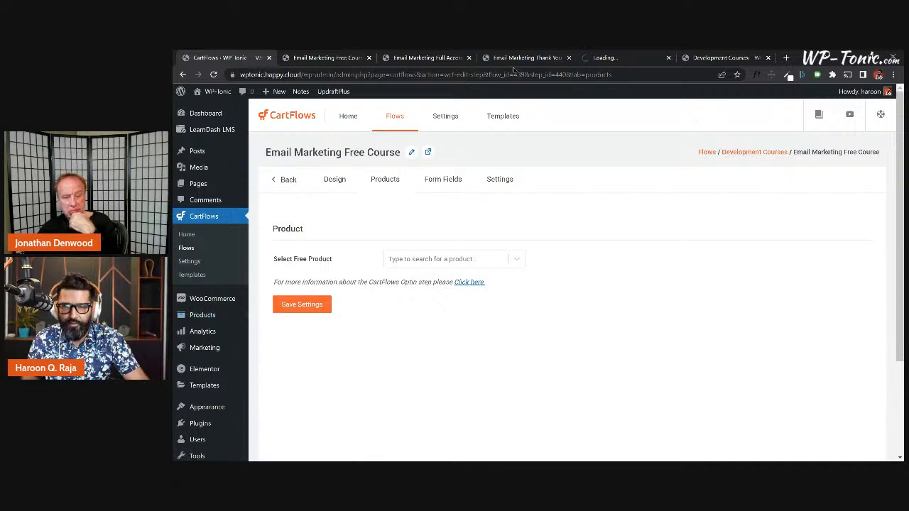
{"action": "left_click_drag", "start_coordinate": [604, 58], "coordinate": [319, 59]}
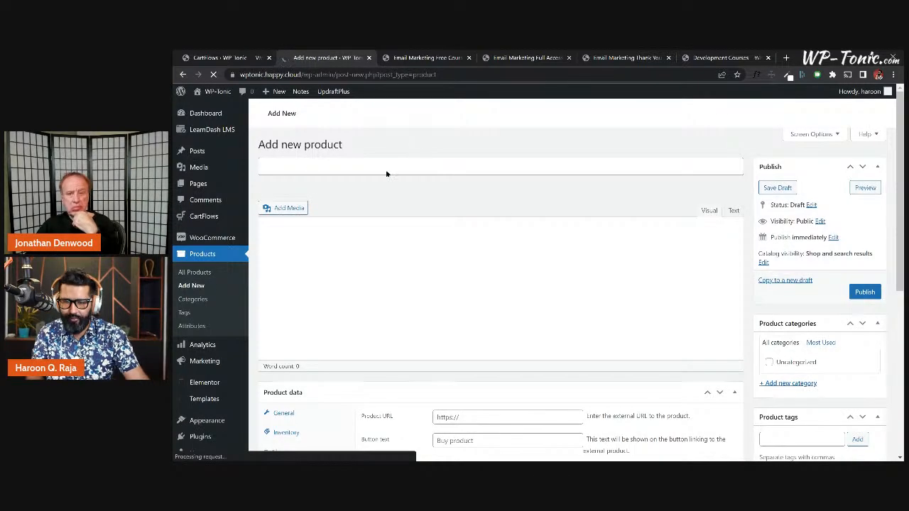
{"action": "left_click", "coordinate": [383, 166]}
{"action": "type", "text": "Fre Courses"}
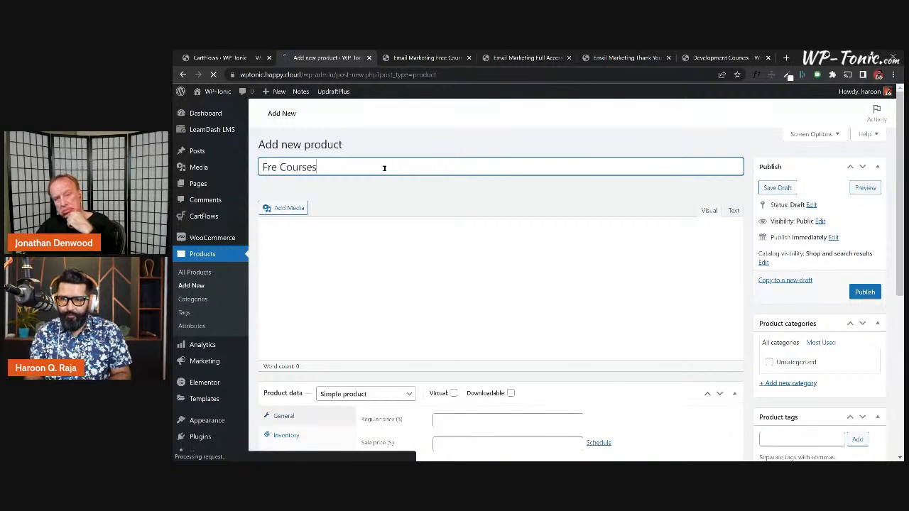
{"action": "key", "text": "Tab"}
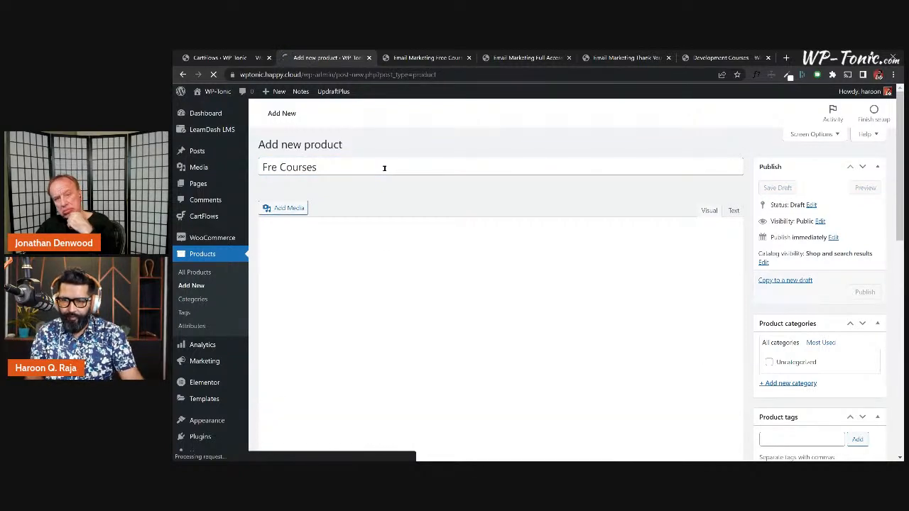
{"action": "left_click", "coordinate": [298, 167]}
{"action": "double_click", "coordinate": [297, 167]}
{"action": "type", "text": "Access"}
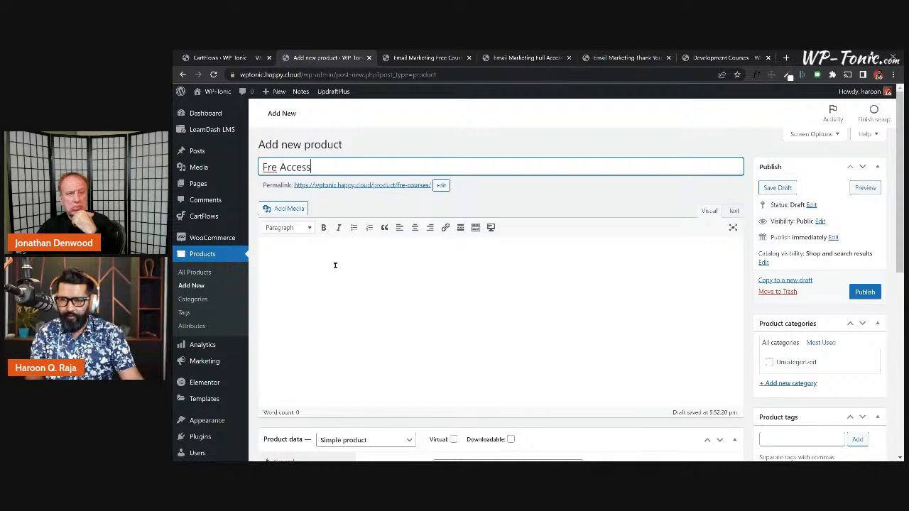
Step: Enter the product description "Get access to all our free courses." and publish the product
{"action": "left_click", "coordinate": [335, 265]}
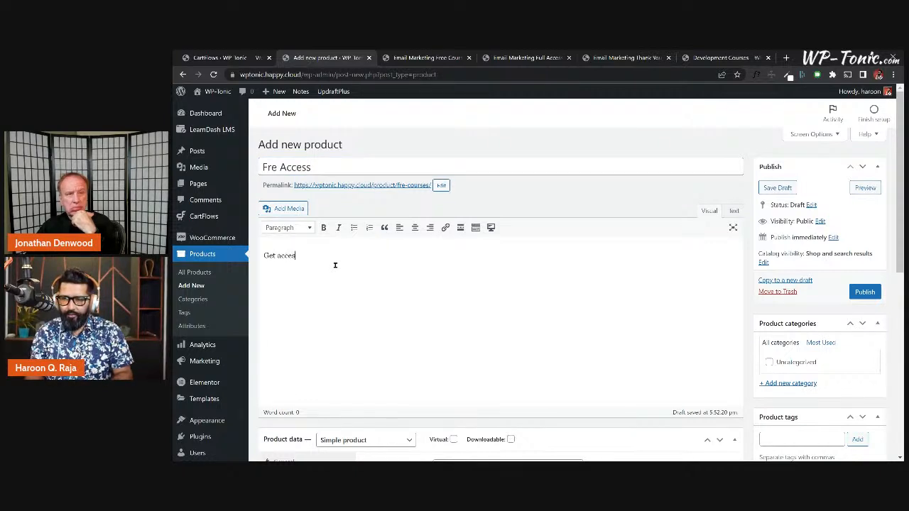
{"action": "type", "text": "Get access to all our t"}
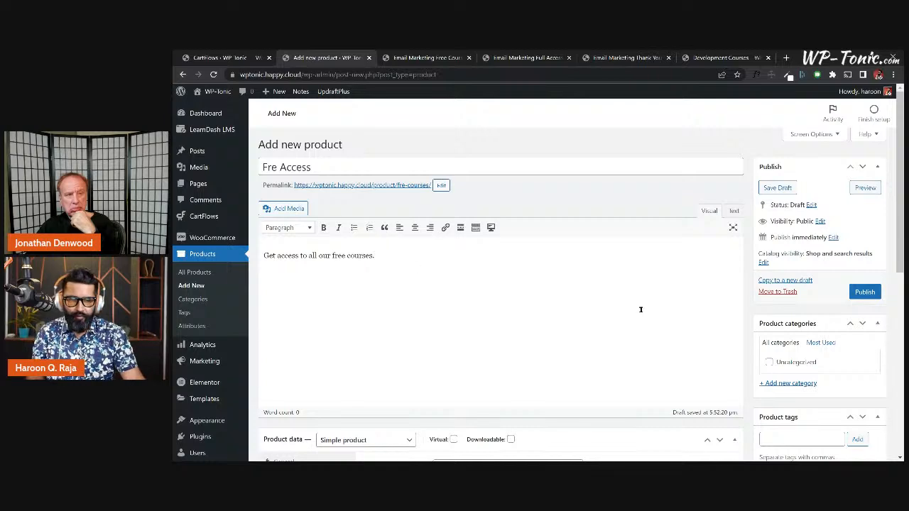
{"action": "left_click", "coordinate": [860, 294]}
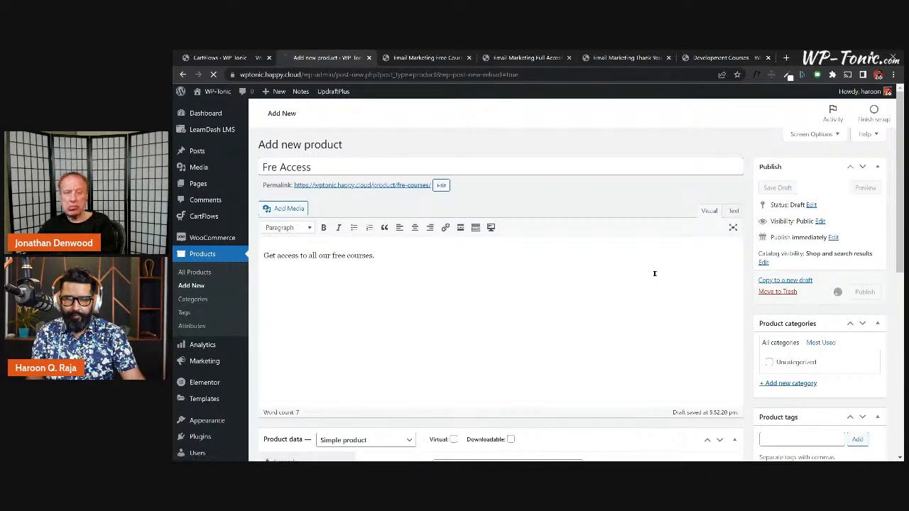
{"action": "scroll", "coordinate": [781, 298], "scroll_direction": "down", "scroll_amount": 4}
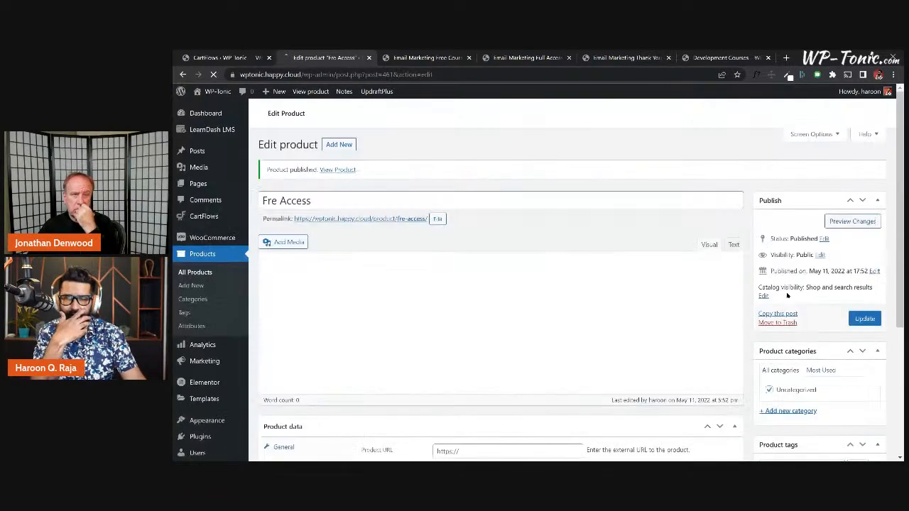
{"action": "scroll", "coordinate": [825, 296], "scroll_direction": "down", "scroll_amount": 8}
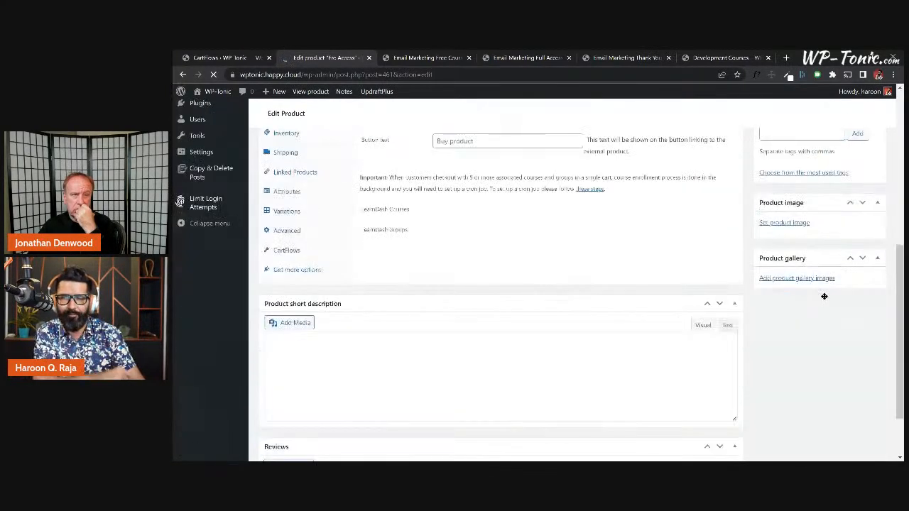
{"action": "left_click", "coordinate": [785, 223]}
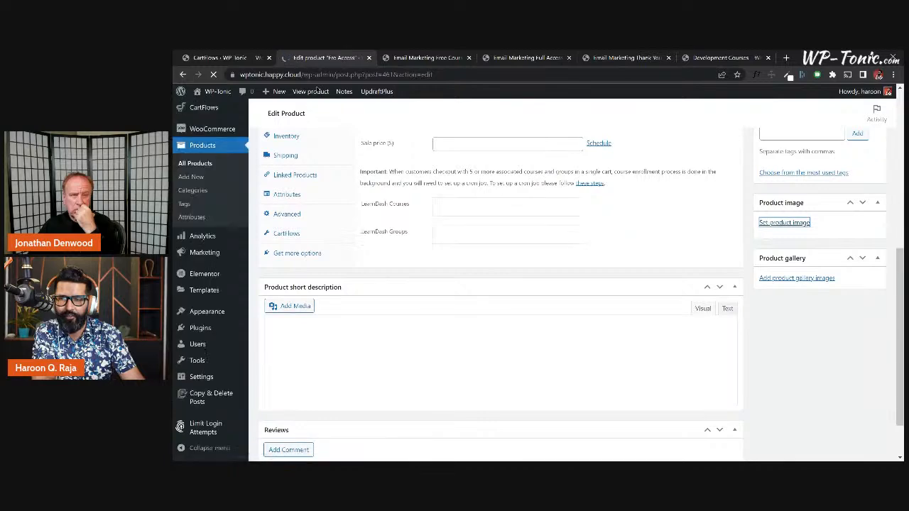
{"action": "scroll", "coordinate": [774, 249], "scroll_direction": "down", "scroll_amount": 5}
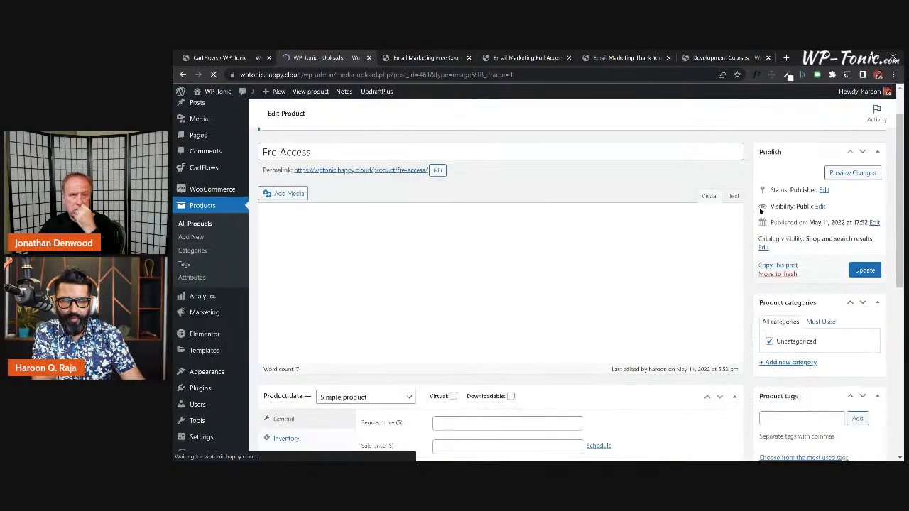
{"action": "scroll", "coordinate": [794, 305], "scroll_direction": "down", "scroll_amount": 1}
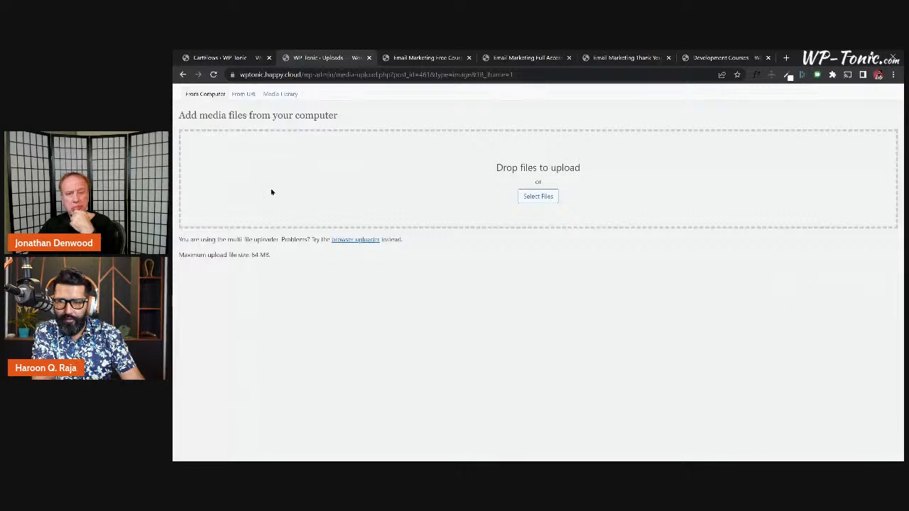
{"action": "left_click", "coordinate": [184, 74]}
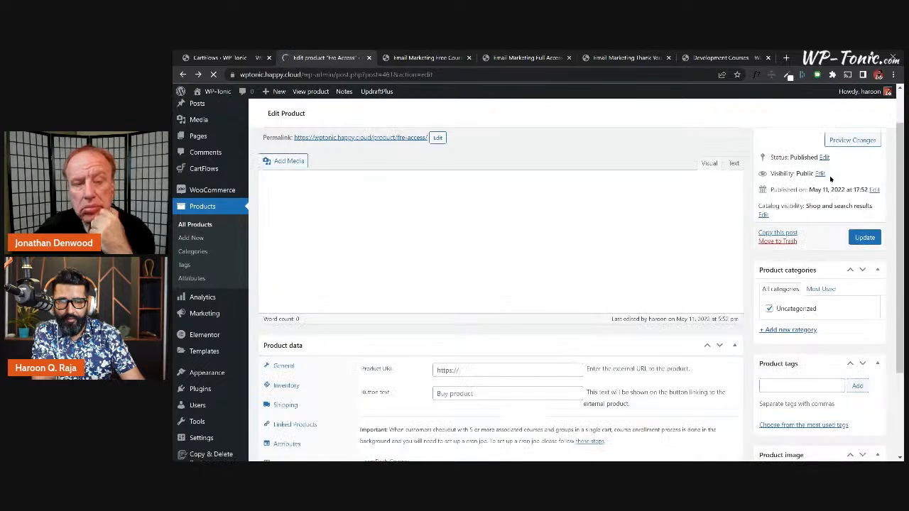
Step: Set the yellow map-pin icon contact-icon1.svg from the media library as the product image and update the product
{"action": "scroll", "coordinate": [832, 186], "scroll_direction": "down", "scroll_amount": 6}
{"action": "scroll", "coordinate": [835, 218], "scroll_direction": "up", "scroll_amount": 2}
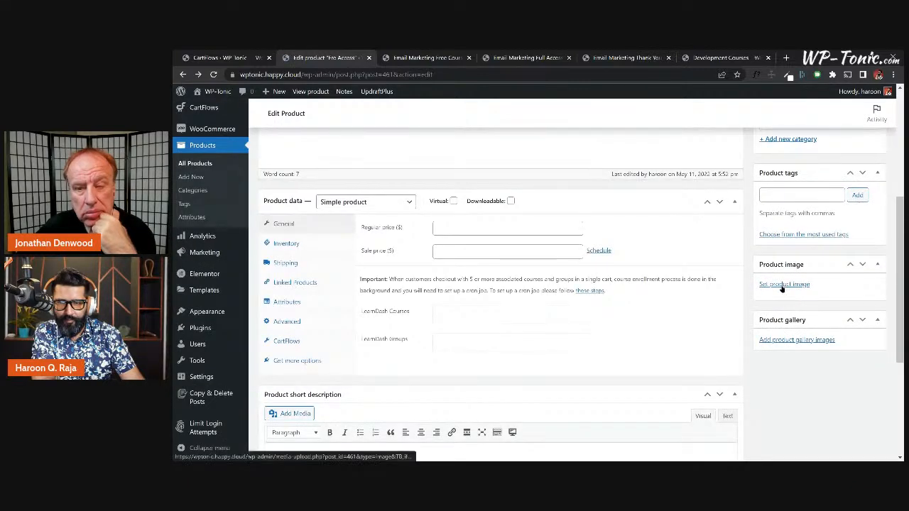
{"action": "left_click", "coordinate": [782, 285]}
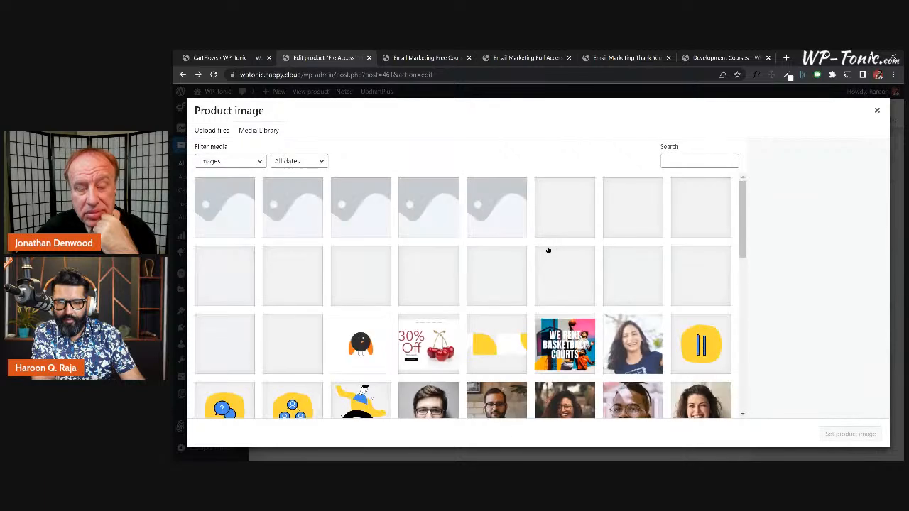
{"action": "scroll", "coordinate": [548, 248], "scroll_direction": "down", "scroll_amount": 5}
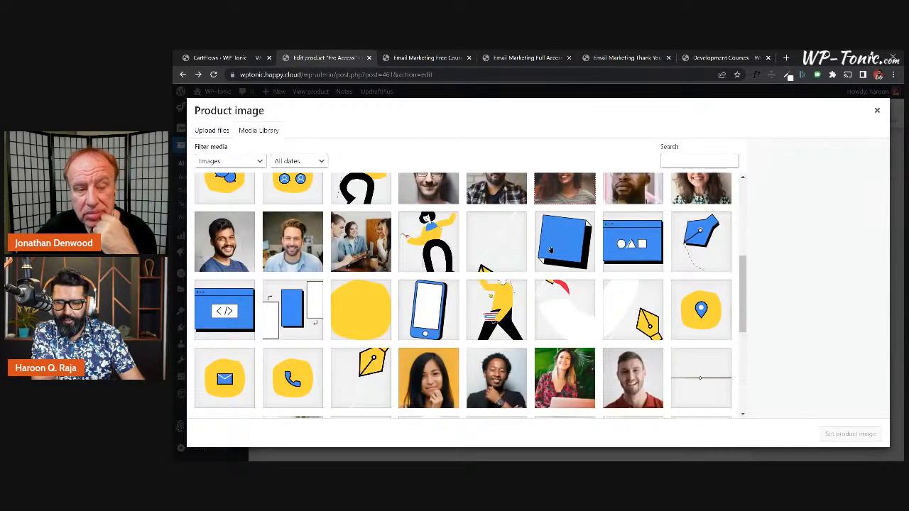
{"action": "left_click", "coordinate": [497, 310]}
{"action": "left_click", "coordinate": [704, 314]}
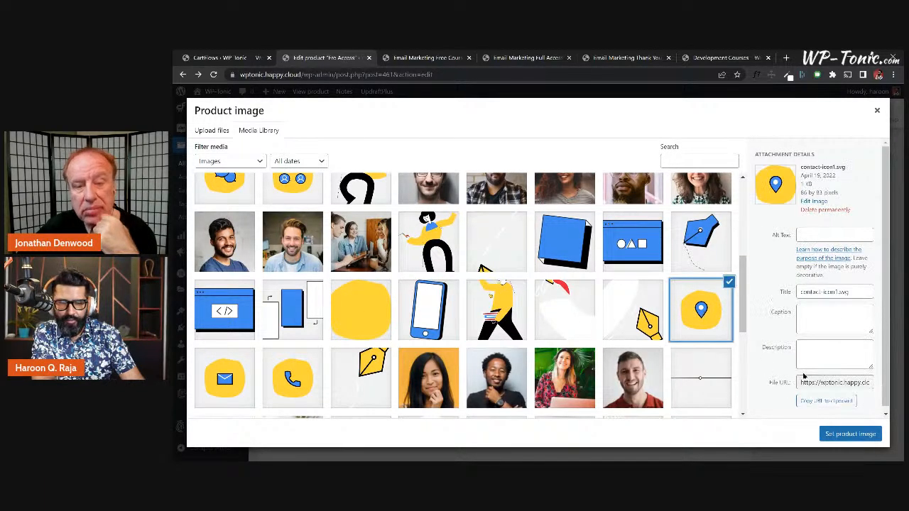
{"action": "left_click", "coordinate": [854, 436]}
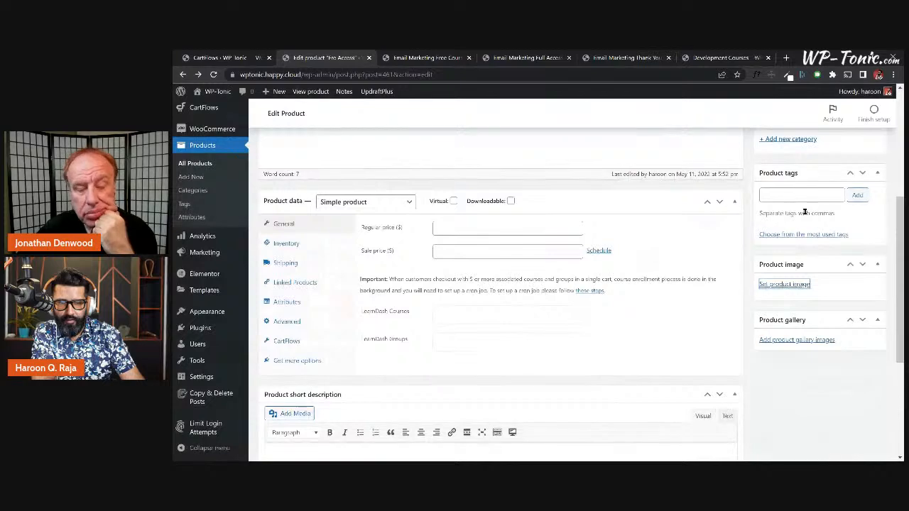
{"action": "scroll", "coordinate": [804, 212], "scroll_direction": "up", "scroll_amount": 5}
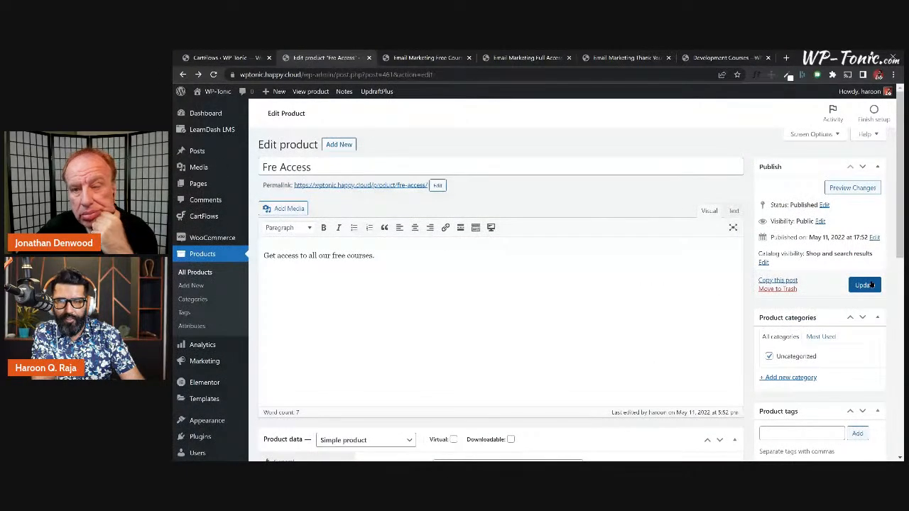
{"action": "left_click", "coordinate": [864, 285]}
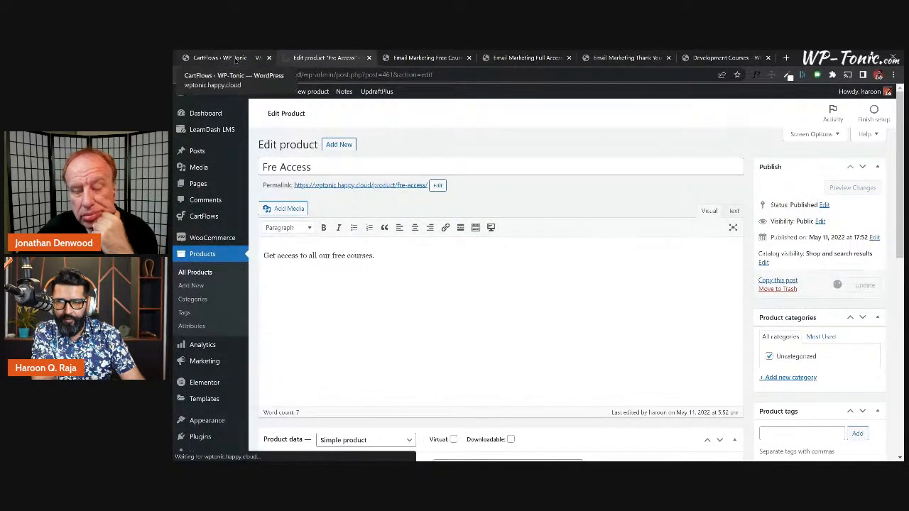
Step: Reload the Email Marketing Free Course step's product settings, search for "free", assign Fre Access as the free product and save the settings
{"action": "left_click", "coordinate": [237, 59]}
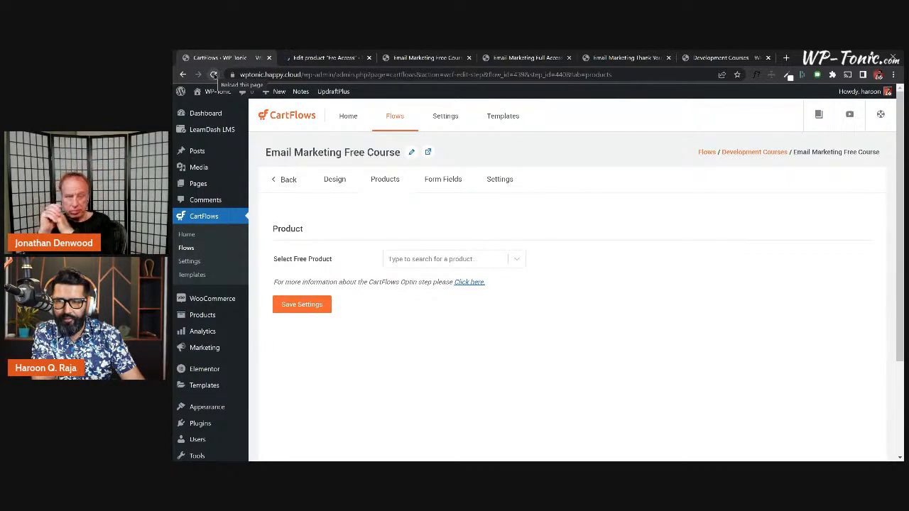
{"action": "left_click", "coordinate": [213, 75]}
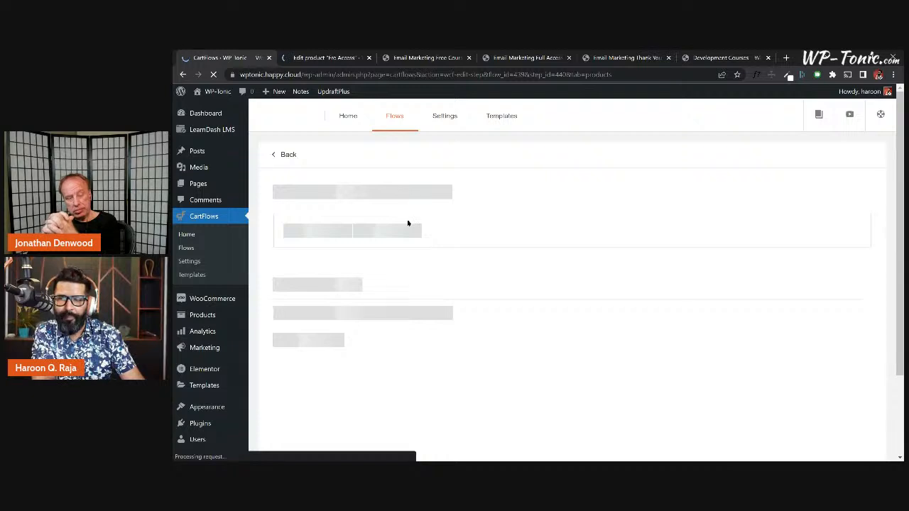
{"action": "left_click", "coordinate": [499, 259]}
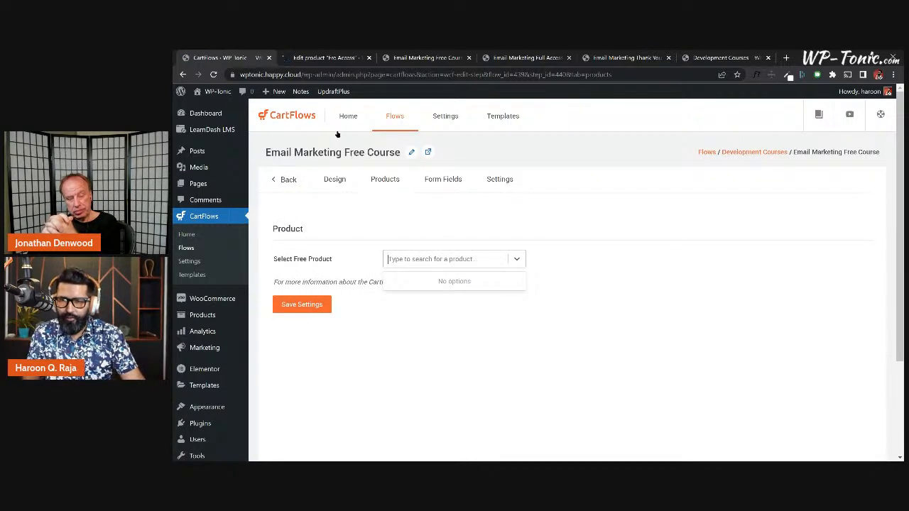
{"action": "left_click", "coordinate": [319, 59]}
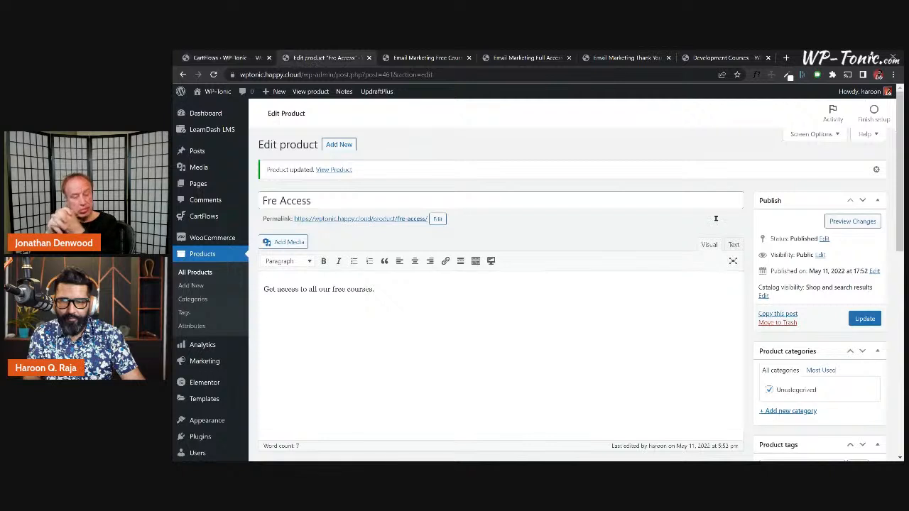
{"action": "left_click", "coordinate": [234, 57]}
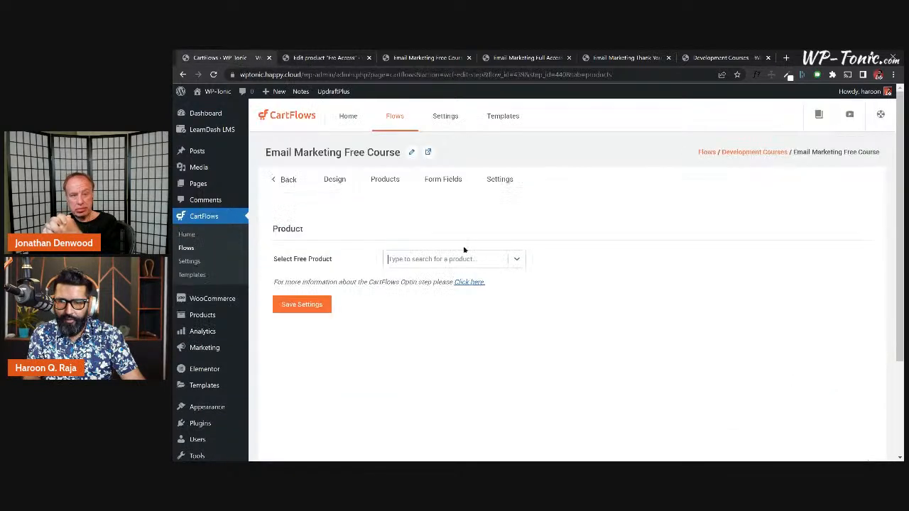
{"action": "left_click", "coordinate": [468, 259]}
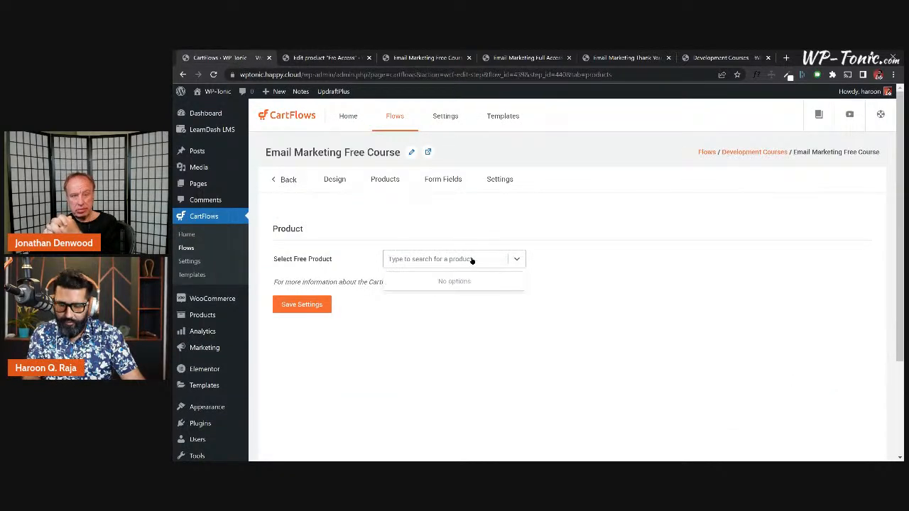
{"action": "type", "text": "free"}
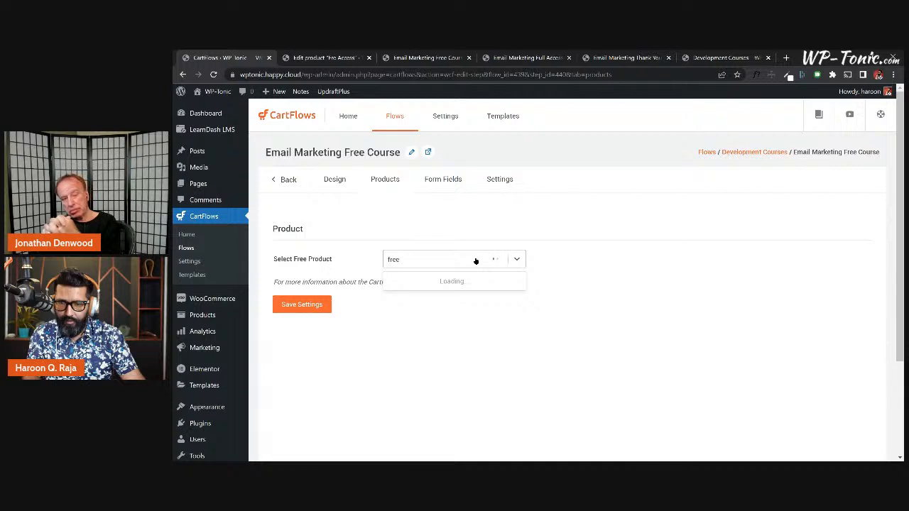
{"action": "left_click", "coordinate": [403, 281]}
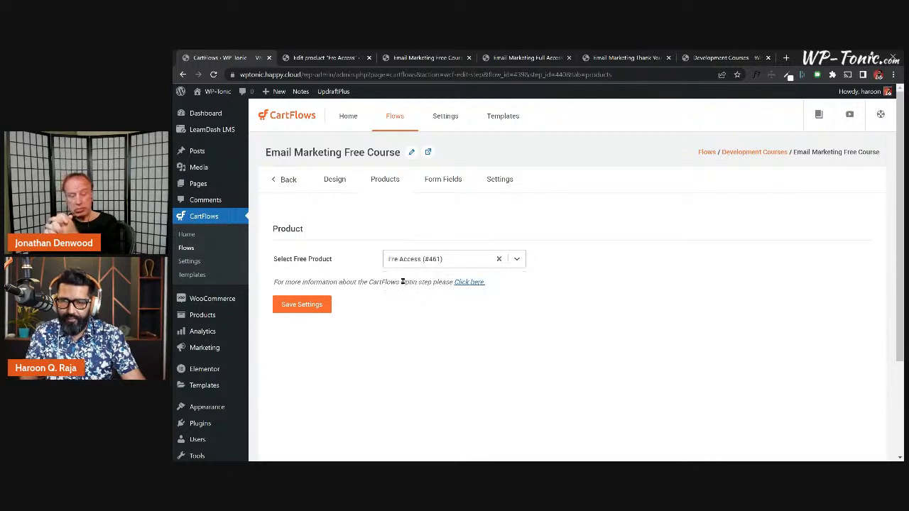
{"action": "left_click", "coordinate": [302, 309]}
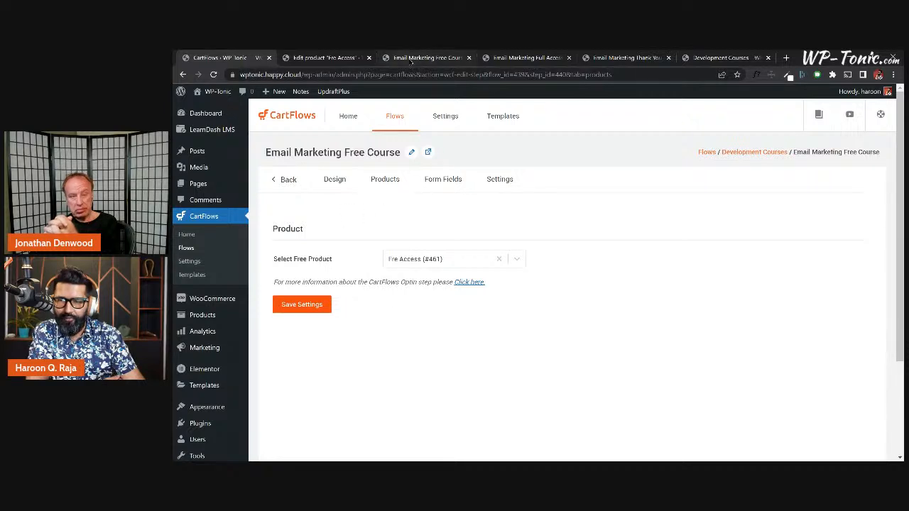
Step: Check the reloaded Email Marketing Free Course page, mark the Fre Access simple product as virtual and update it
{"action": "left_click", "coordinate": [410, 60]}
{"action": "left_click", "coordinate": [213, 74]}
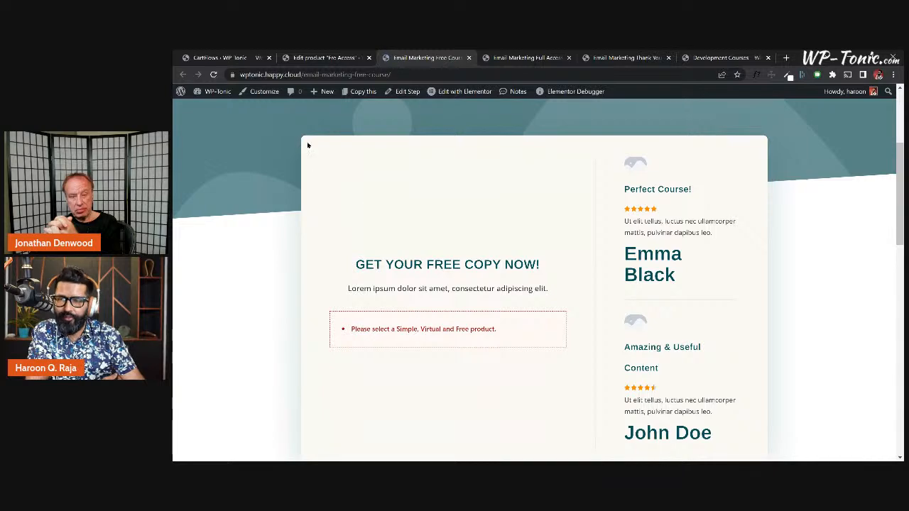
{"action": "left_click", "coordinate": [309, 59]}
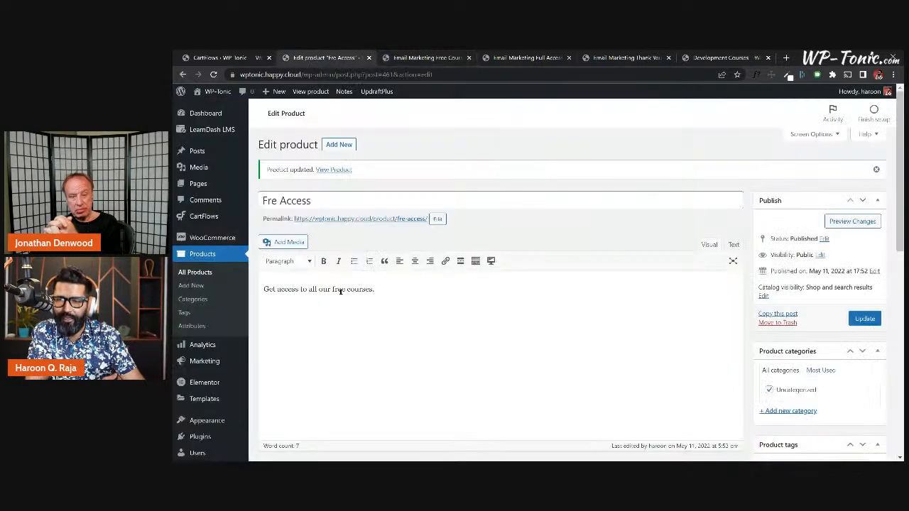
{"action": "scroll", "coordinate": [316, 357], "scroll_direction": "down", "scroll_amount": 3}
{"action": "left_click", "coordinate": [383, 286]}
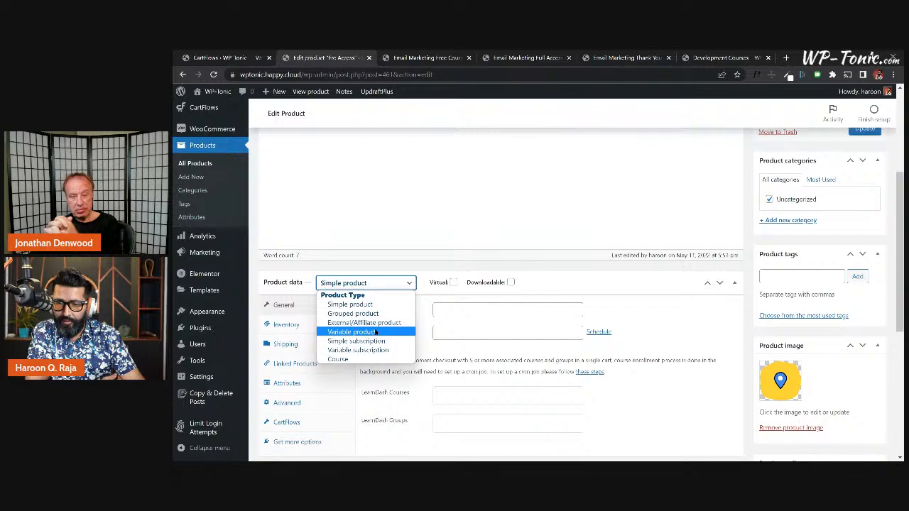
{"action": "left_click", "coordinate": [453, 283]}
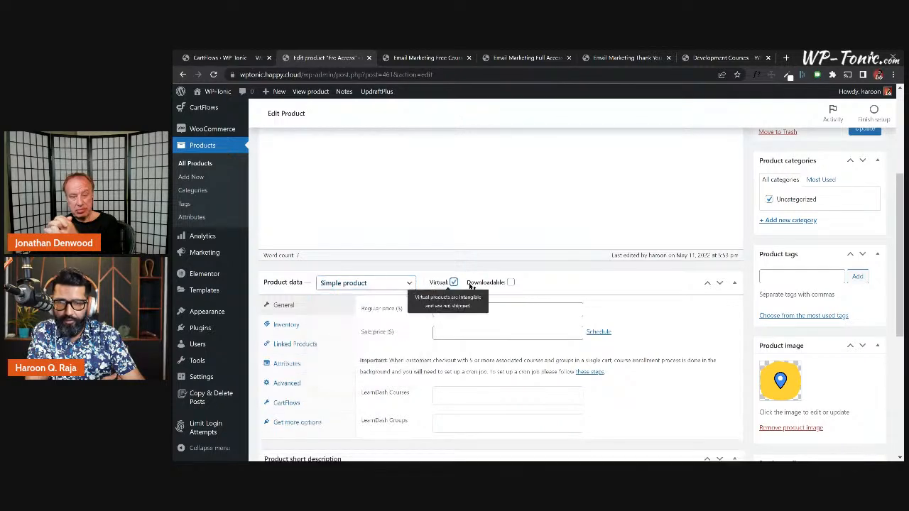
{"action": "scroll", "coordinate": [862, 167], "scroll_direction": "up", "scroll_amount": 1}
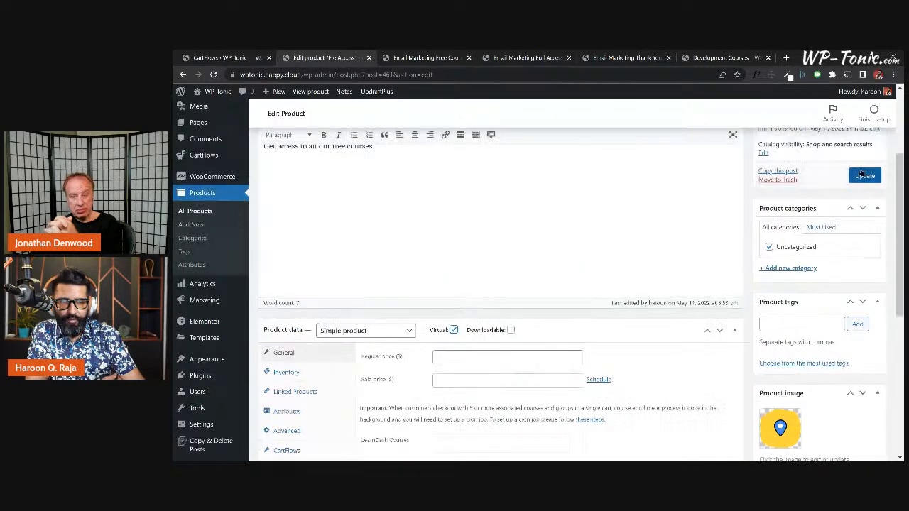
{"action": "left_click", "coordinate": [863, 177]}
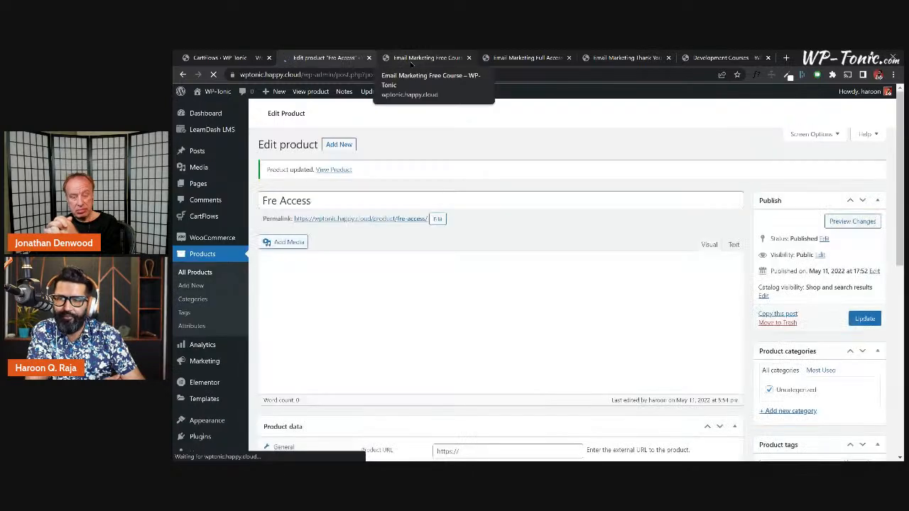
Step: Reload the live Email Marketing Free Course page and examine the opt-in form area under "Get Your Free Copy Now!"
{"action": "left_click", "coordinate": [410, 58]}
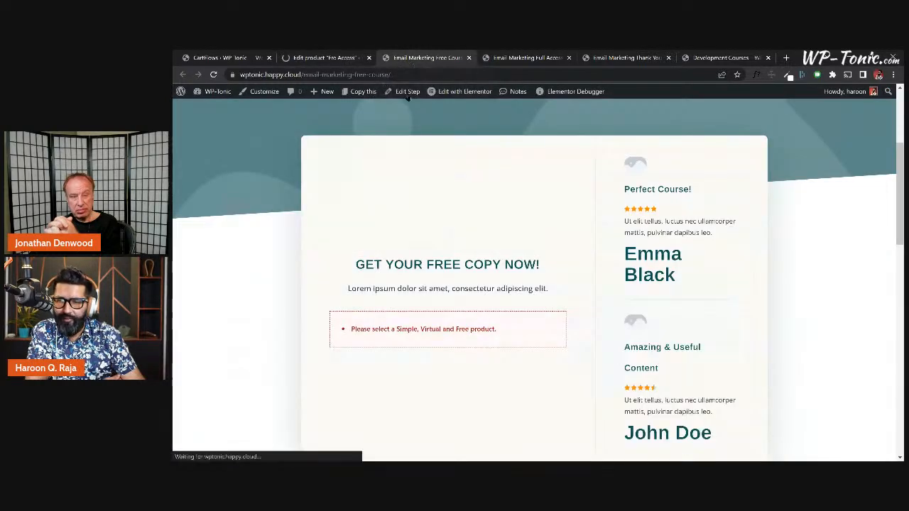
{"action": "left_click", "coordinate": [213, 75]}
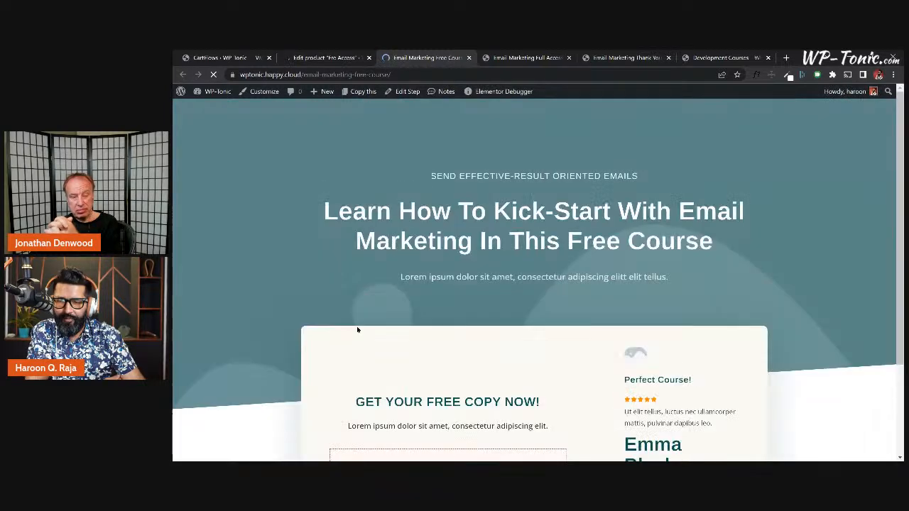
{"action": "scroll", "coordinate": [421, 326], "scroll_direction": "down", "scroll_amount": 1}
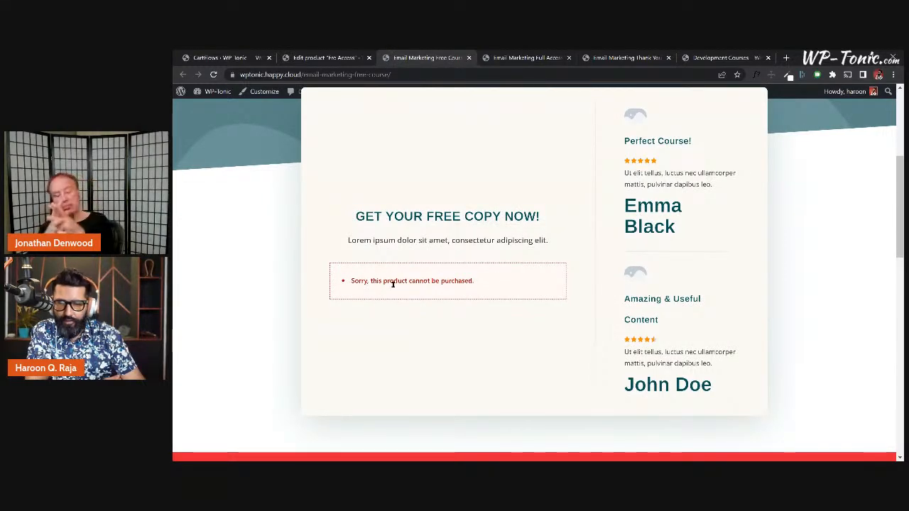
{"action": "left_click_drag", "start_coordinate": [353, 283], "coordinate": [476, 280]}
{"action": "left_click", "coordinate": [350, 282]}
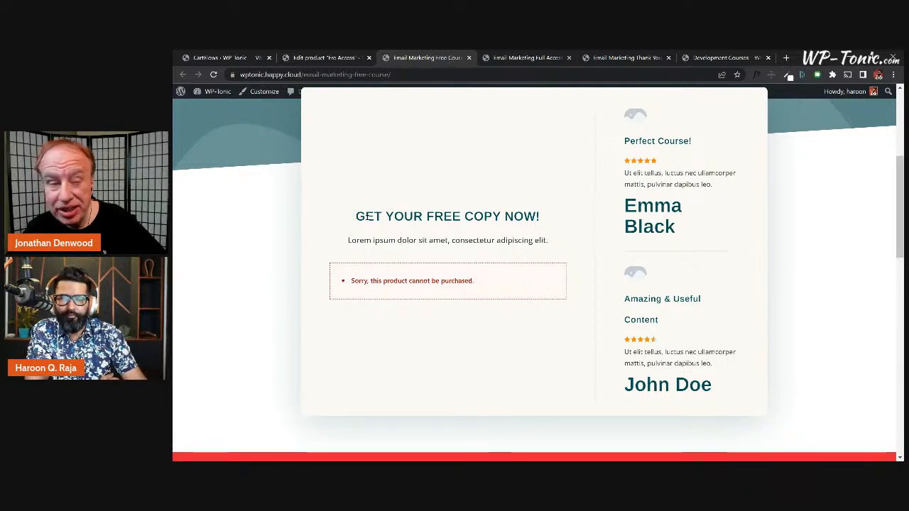
{"action": "mouse_move", "coordinate": [358, 217]}
{"action": "left_mouse_down"}
{"action": "mouse_move", "coordinate": [545, 218]}
{"action": "mouse_move", "coordinate": [357, 216]}
{"action": "left_mouse_up"}
{"action": "left_click", "coordinate": [543, 218]}
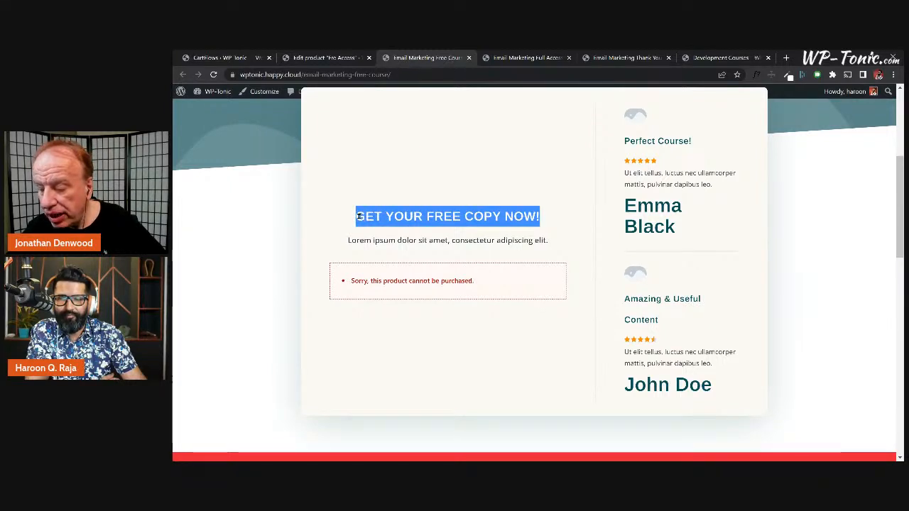
{"action": "left_click", "coordinate": [359, 218]}
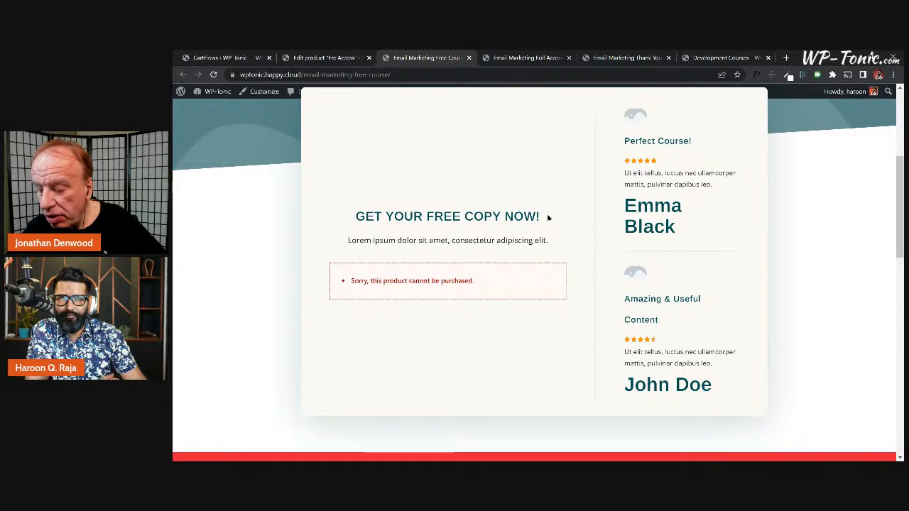